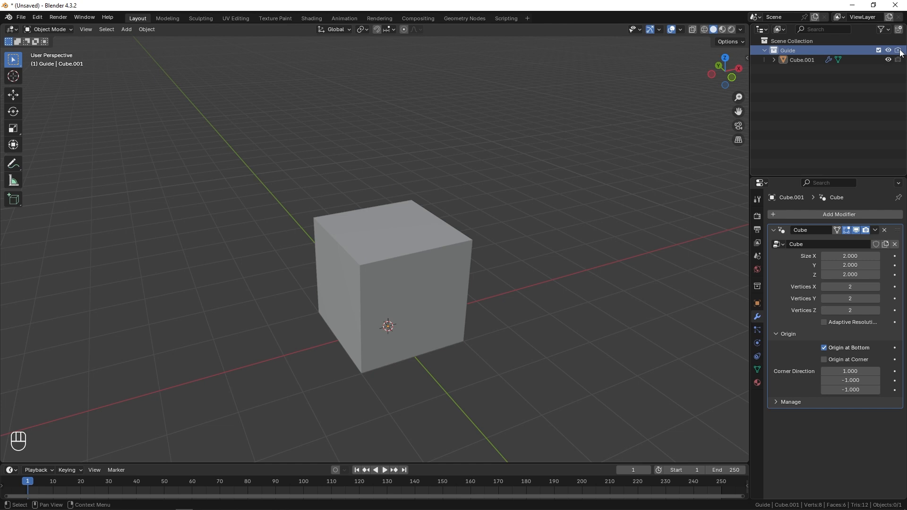
Show the Selectable restriction toggle in the outliner and select the cube object Cube.001.
click(882, 30)
click(820, 60)
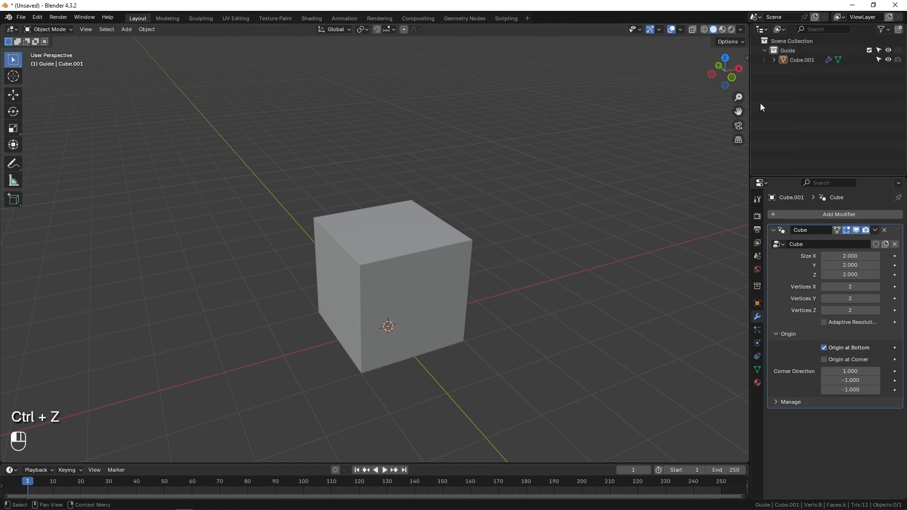
click(803, 60)
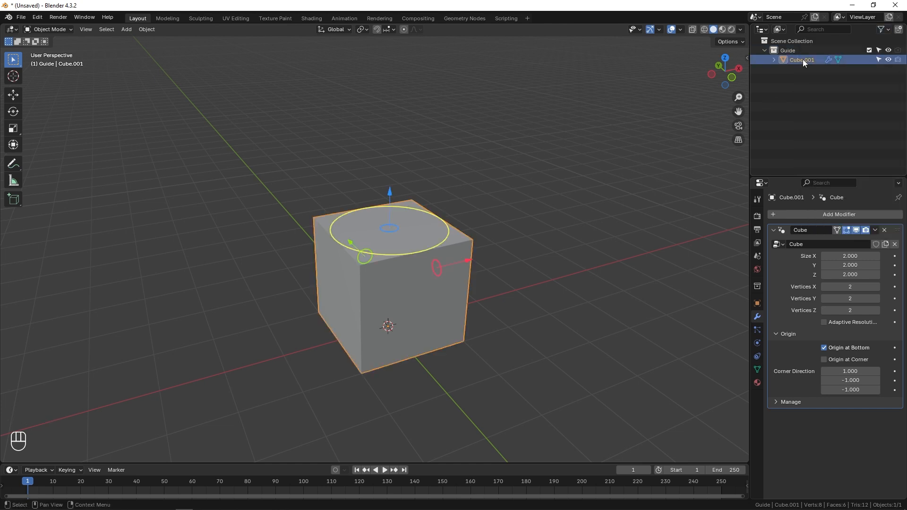
Set the cube's viewport display to Wire in its object properties.
click(757, 303)
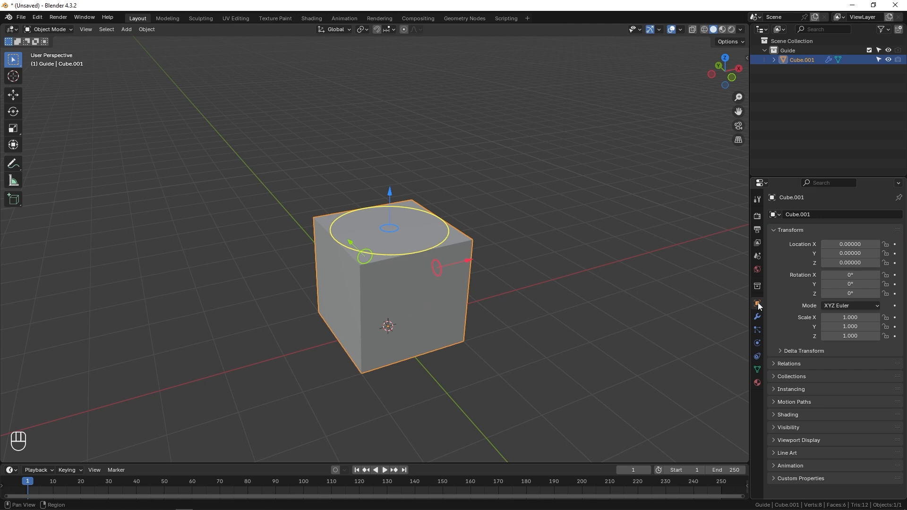
click(792, 427)
scroll(813, 419, down, 3)
scroll(813, 418, down, 2)
click(840, 441)
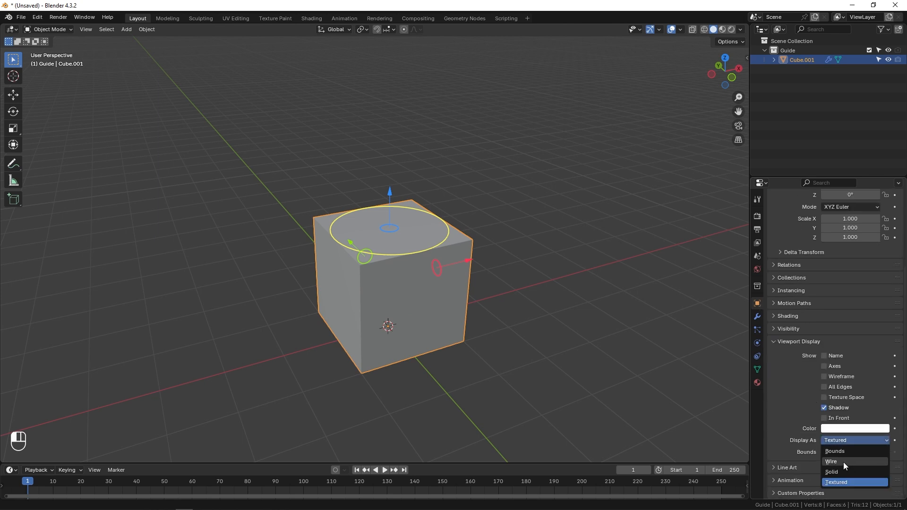
click(844, 463)
Rename the cube object as Guide.001.
double_click(802, 60)
text(Guide)
key(Return)
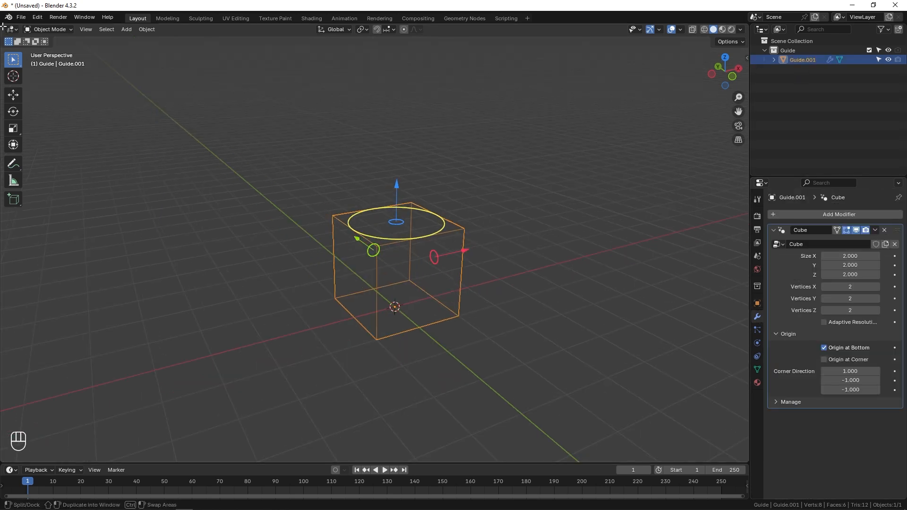
Split the 3D viewport, make the new area an Image Editor with roenninge-chair-Reference.png open, and frame its dimension drawing.
drag(2, 25, 268, 41)
click(15, 28)
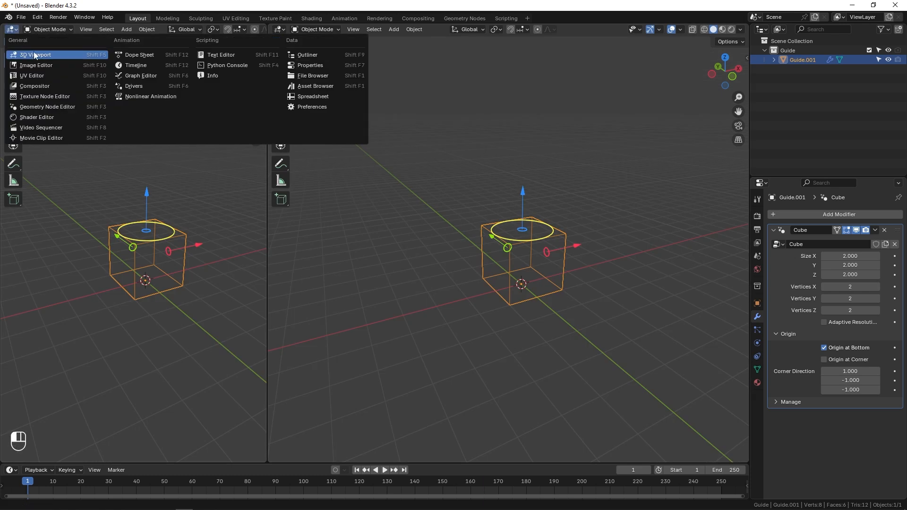
click(48, 65)
drag(66, 213, 70, 215)
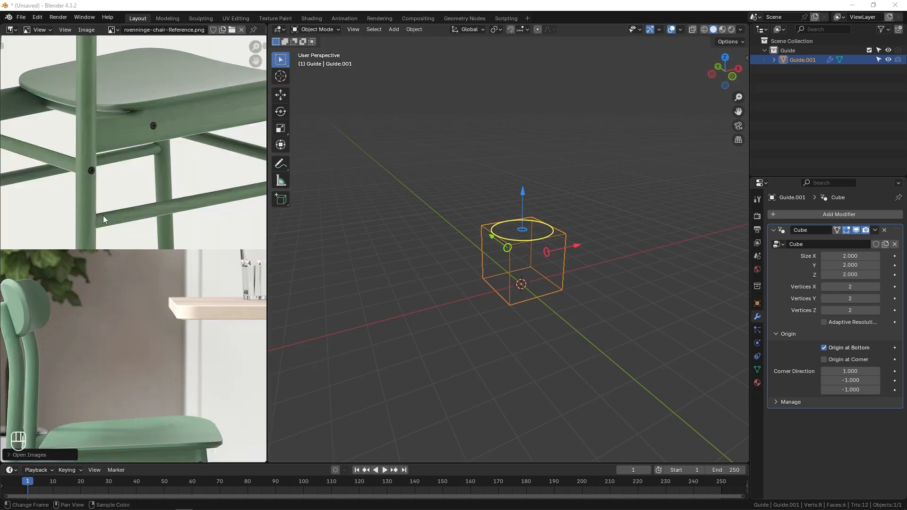
scroll(169, 234, down, 5)
mouse_move(132, 231)
middle_down()
mouse_move(28, 233)
mouse_move(260, 221)
mouse_move(105, 218)
mouse_move(192, 215)
middle_up()
scroll(65, 325, up, 3)
middle_drag(71, 307, 74, 306)
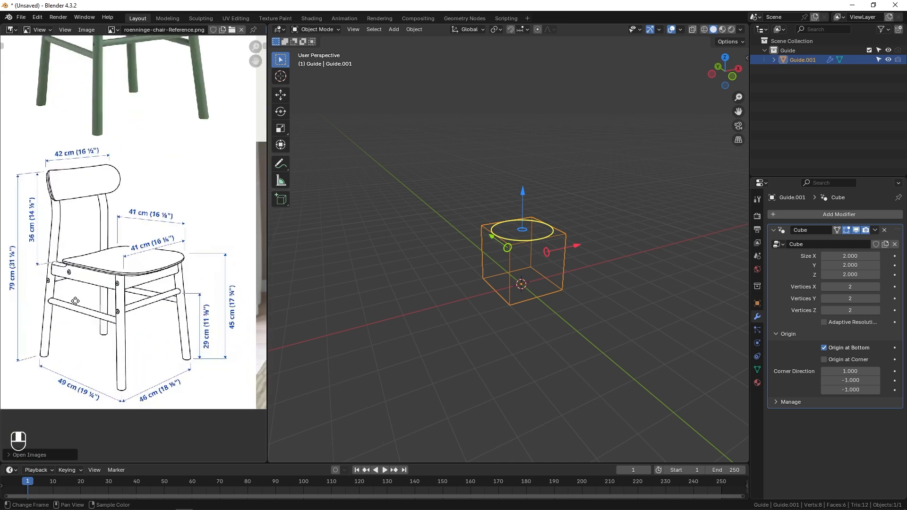
middle_drag(74, 306, 86, 303)
Set the guide box's size to 46 in X and Y and 45 in Z.
drag(851, 256, 850, 265)
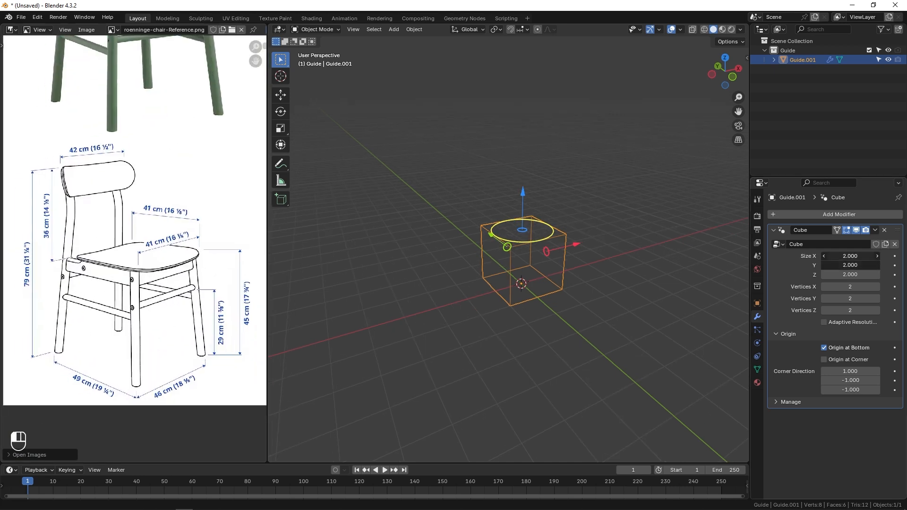
text(46)
key(Return)
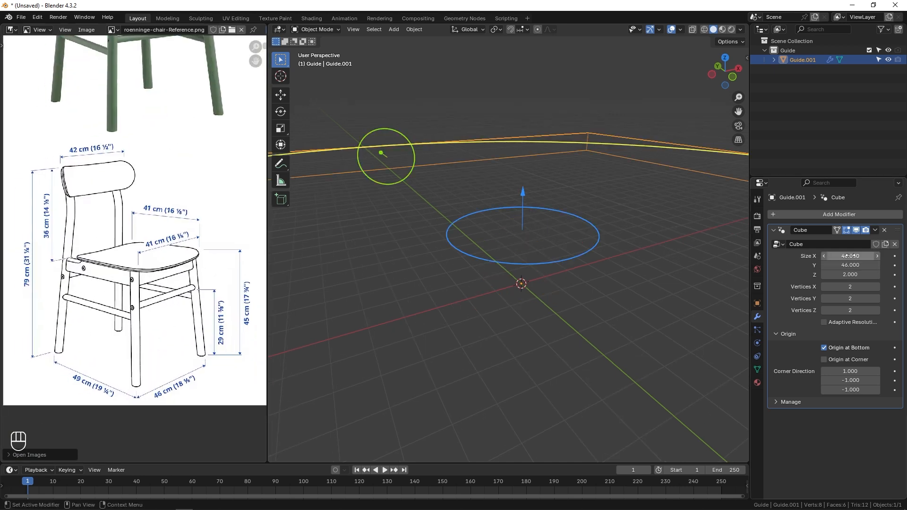
key(KP_Decimal)
scroll(509, 257, down, 4)
click(865, 275)
text(45)
key(Return)
Duplicate the seat-height guide in place and set the copy's Z size to 29.
scroll(497, 237, down, 5)
key(shift+d)
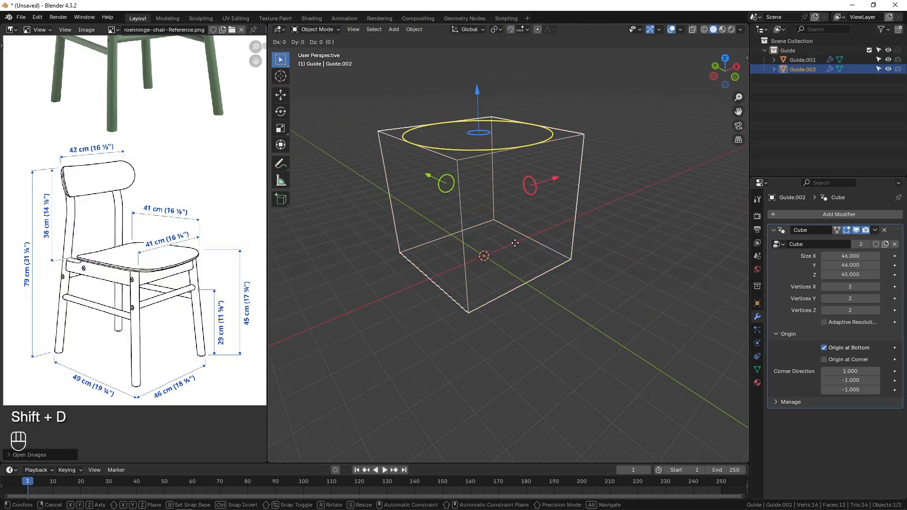
right_click(516, 244)
middle_drag(516, 244, 518, 244)
click(850, 275)
text(29)
key(Return)
Duplicate the 29-high guide in place and set the copy's Z size to 79 and X size to 42.
key(shift+d)
right_click(635, 329)
click(850, 274)
text(79)
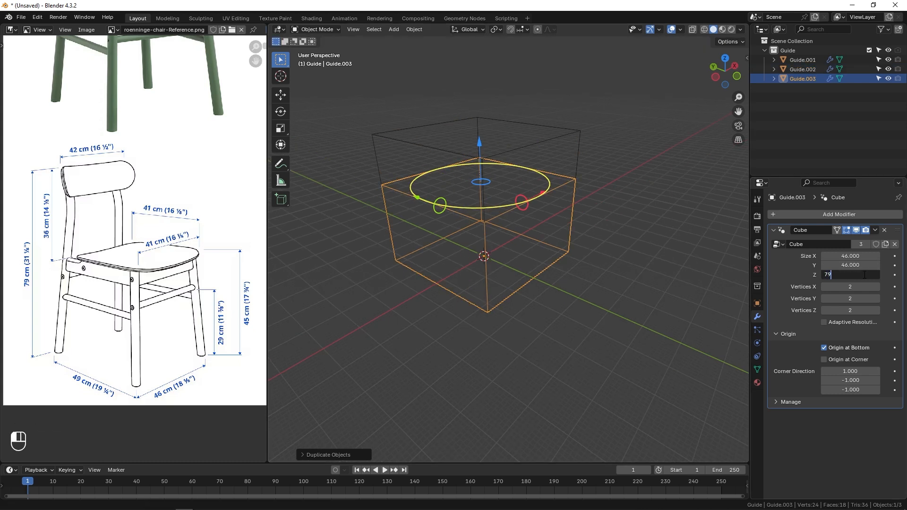
key(Return)
key(KP_Decimal)
ctrl+middle_drag(490, 263, 501, 312)
click(861, 256)
text(42)
key(Return)
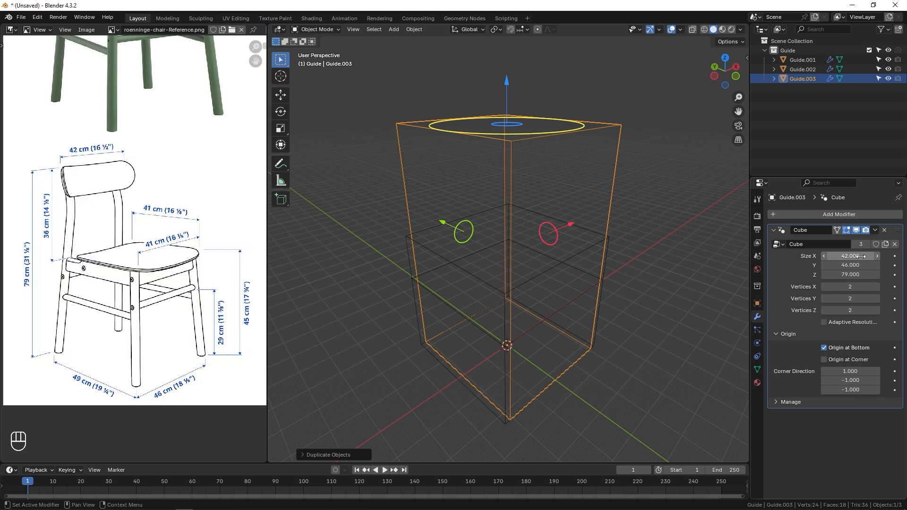
Duplicate the full-height guide in place and set the copy's Z location to 79.
scroll(517, 192, down, 3)
key(shift+d)
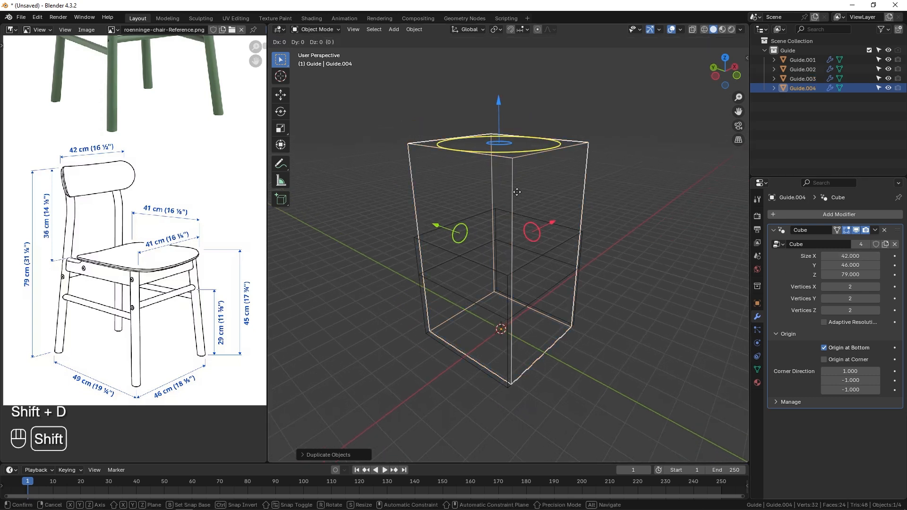
right_click(517, 192)
click(757, 303)
click(850, 263)
text(79)
key(Return)
Rotate the raised guide copy 180° about the Y axis so it extends downward.
middle_drag(570, 265, 513, 268)
key(r)
key(y)
key(KP_1)
key(KP_8)
key(KP_0)
key(KP_Enter)
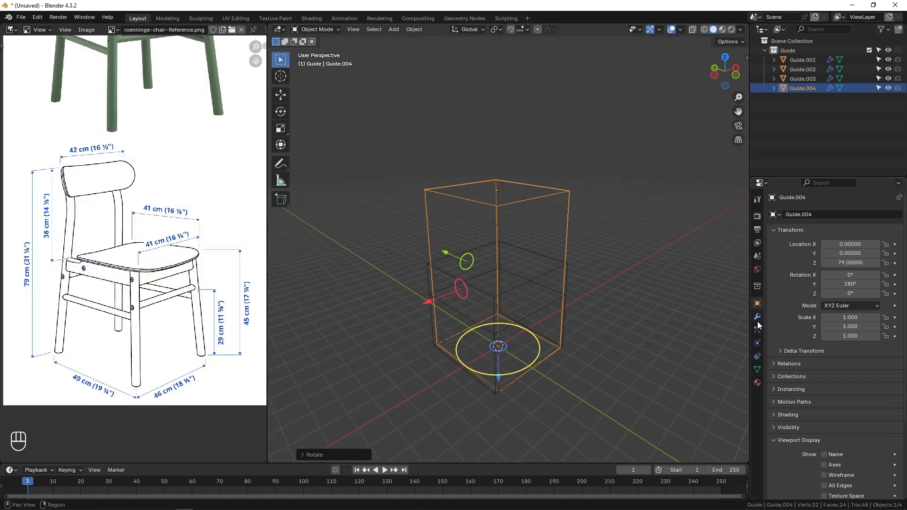
Set the flipped backrest guide's Z size to 36.
click(758, 316)
click(851, 275)
text(36)
key(Return)
scroll(586, 307, up, 2)
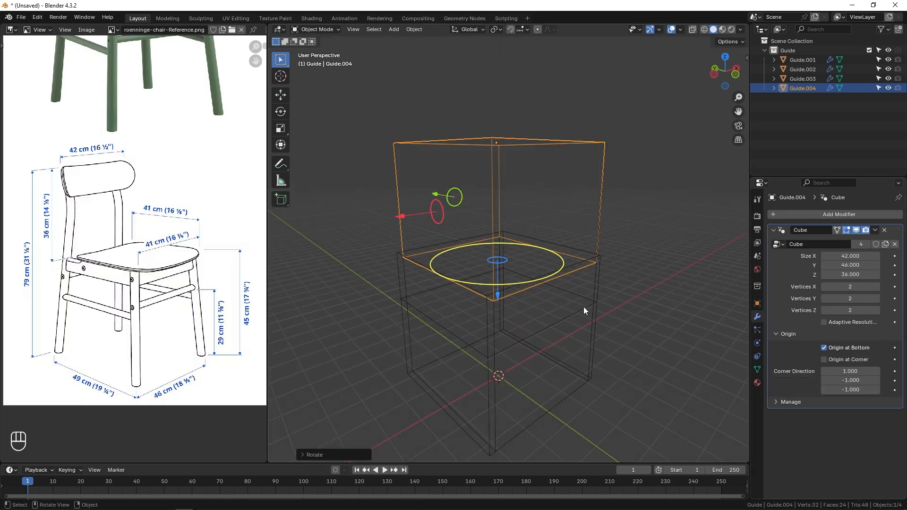
Duplicate the 29-high guide in place and set the copy's Z location to 45.
click(584, 309)
key(shift+d)
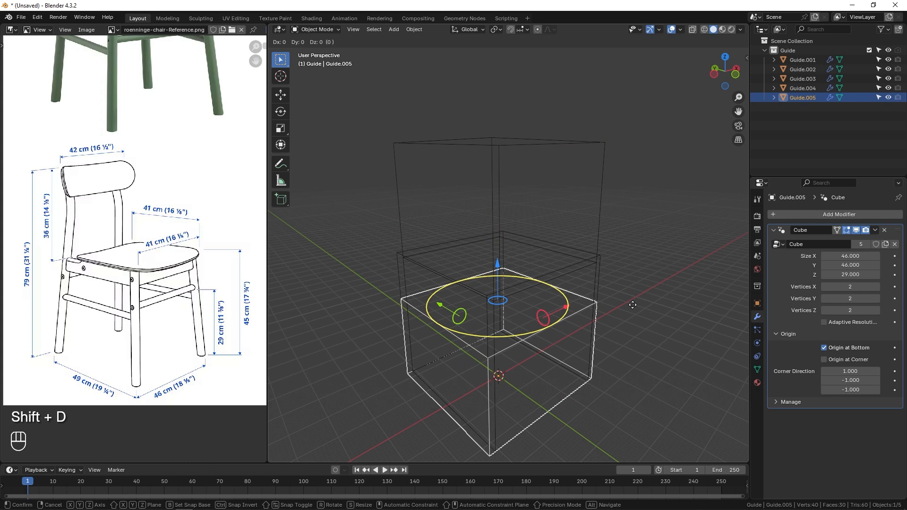
right_click(633, 305)
click(757, 304)
click(856, 263)
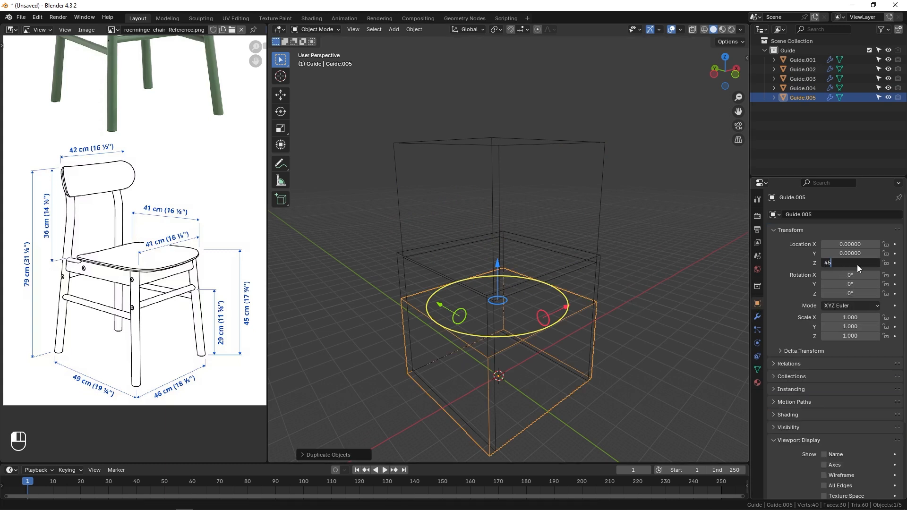
text(45)
key(Return)
Flatten the raised guide copy to a Z size of 0 and set its X and Y sizes to 41.
click(757, 317)
click(859, 275)
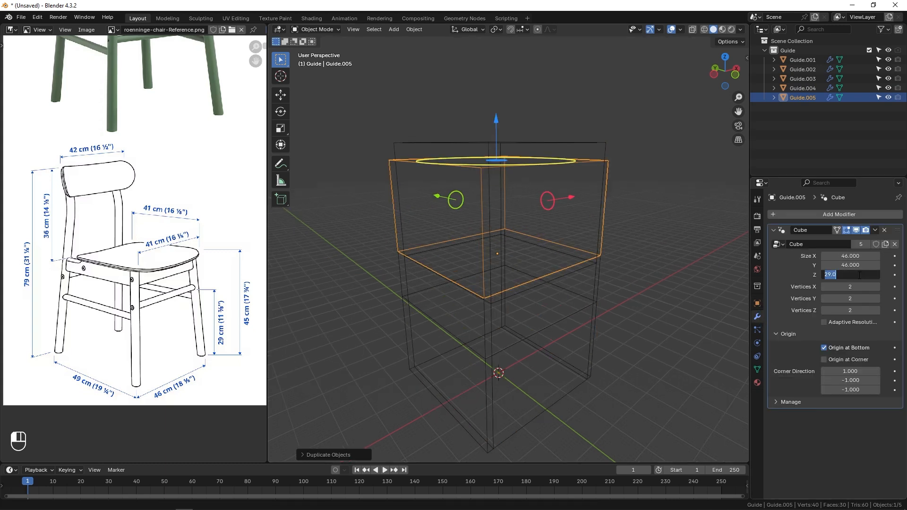
text(0)
key(Return)
middle_drag(481, 306, 558, 298)
drag(872, 256, 872, 265)
text(41)
key(Return)
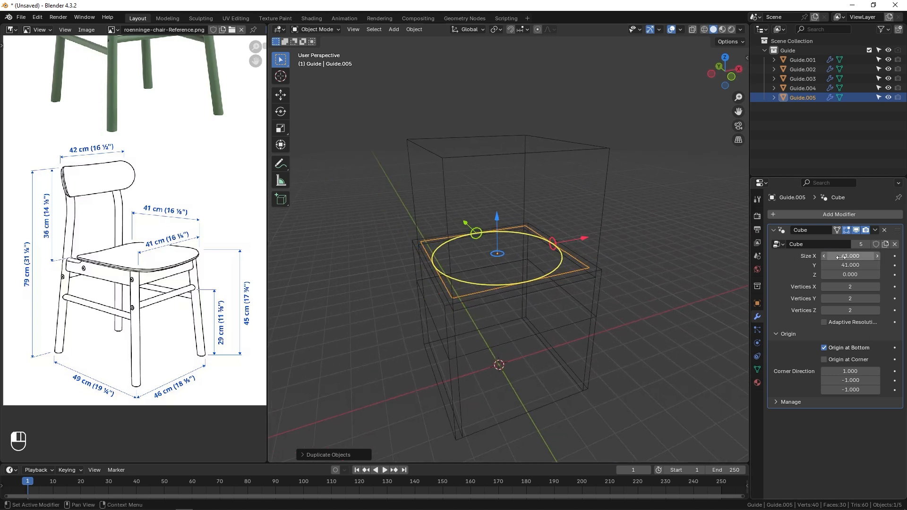
Create a new collection named Chair.
ctrl+middle_drag(500, 289, 503, 264)
click(680, 260)
middle_drag(681, 261, 692, 258)
click(898, 30)
double_click(794, 107)
text(Chair)
key(Return)
Select the flat seat guide and snap the 3D cursor to it.
middle_drag(626, 208, 595, 243)
click(594, 247)
key(shift+s)
click(562, 199)
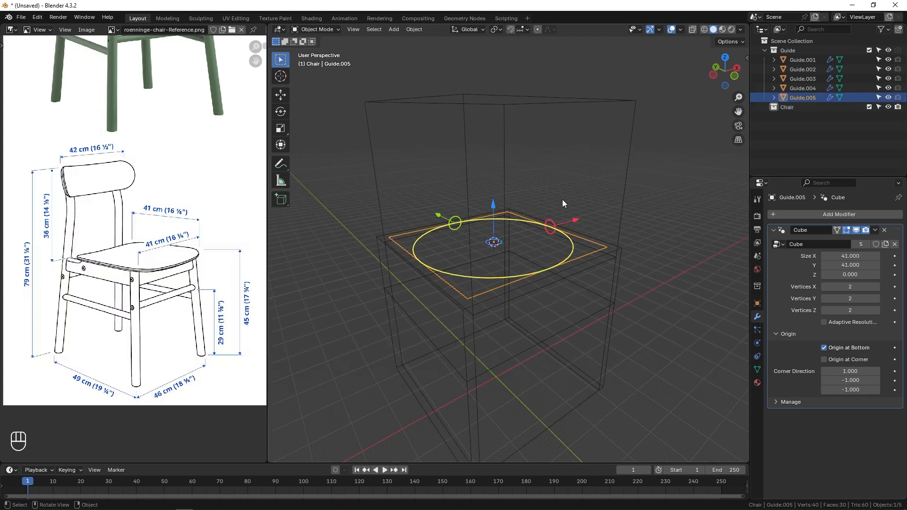
Add a Grid primitive at the 3D cursor in the Chair collection, sized 41 in X and Y.
scroll(515, 246, up, 1)
key(shift+a)
click(580, 246)
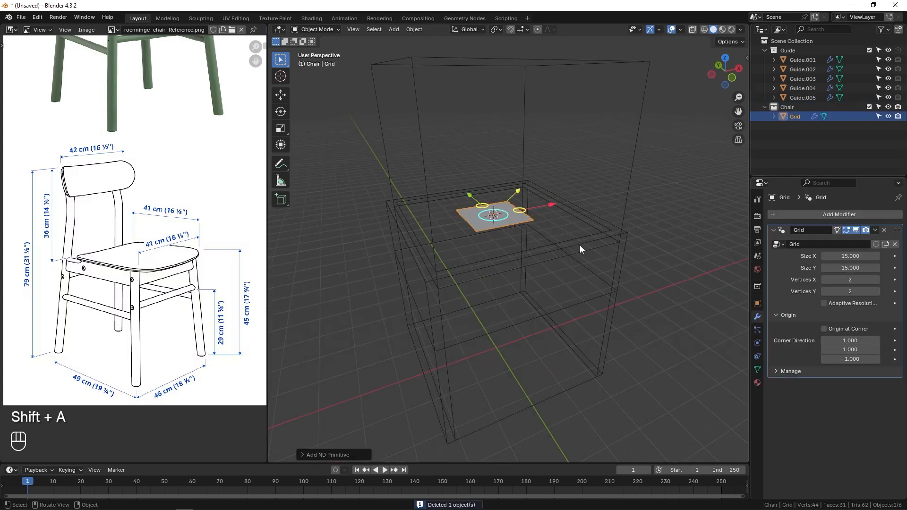
drag(839, 256, 858, 292)
text(41)
key(Return)
Set the grid's X and Y vertices to 5 and give it a level 1 Subdivision modifier.
scroll(491, 230, up, 2)
text(5)
key(Return)
middle_drag(497, 256, 560, 251)
key(ctrl+1)
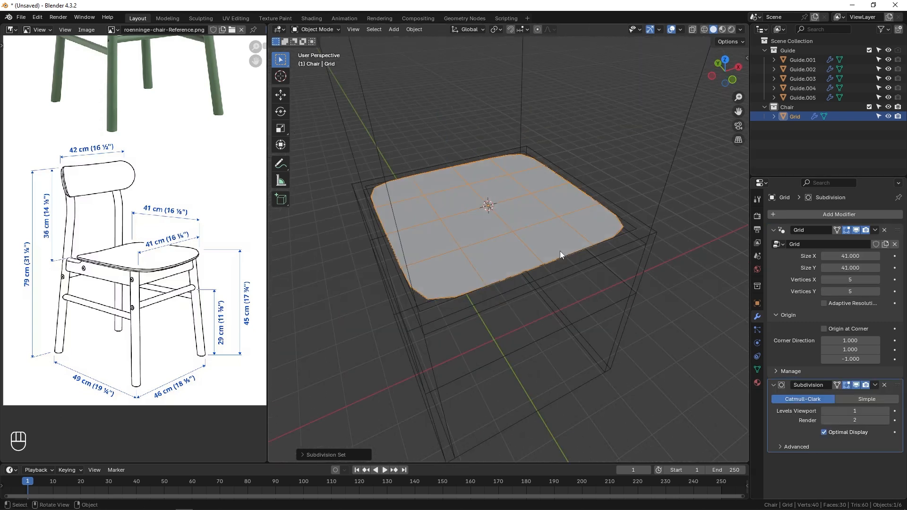
drag(774, 230, 777, 243)
Add a Solidify modifier to the seat grid with thickness 2 and offset 0.
click(835, 214)
mouse_move(799, 249)
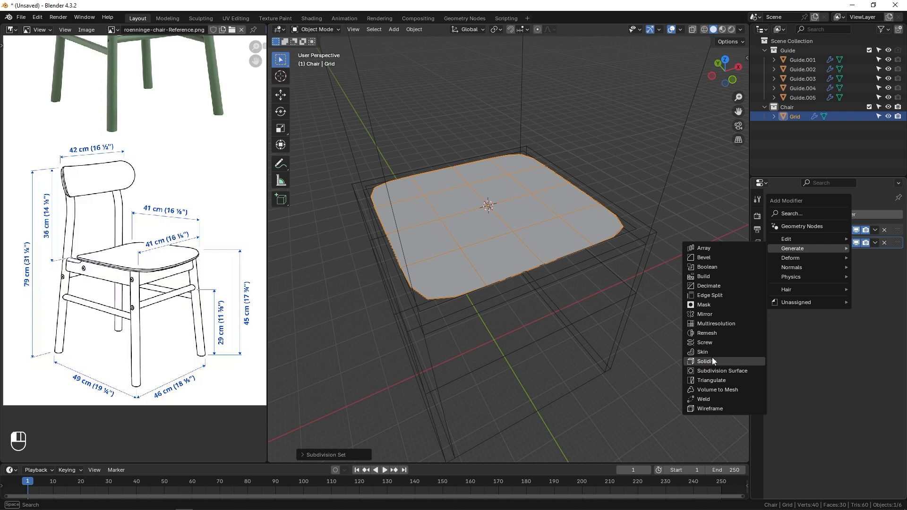
click(707, 362)
click(852, 282)
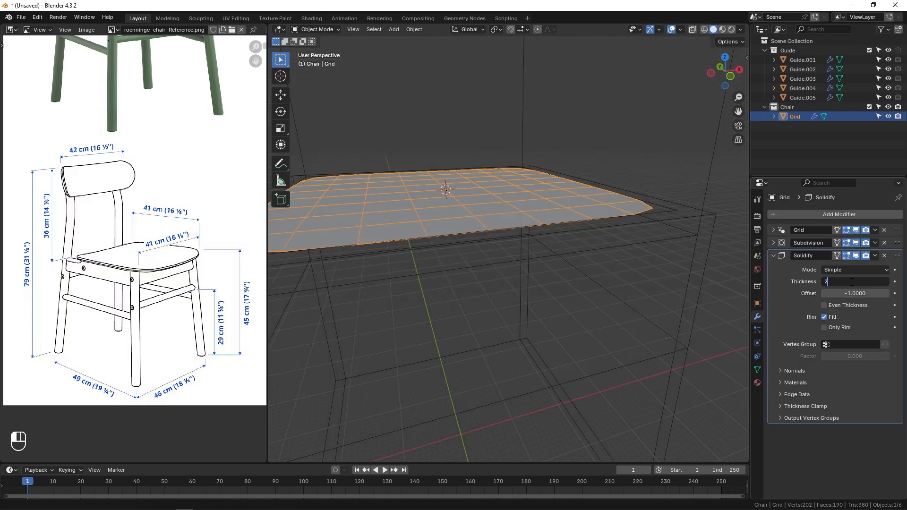
text(2)
click(858, 293)
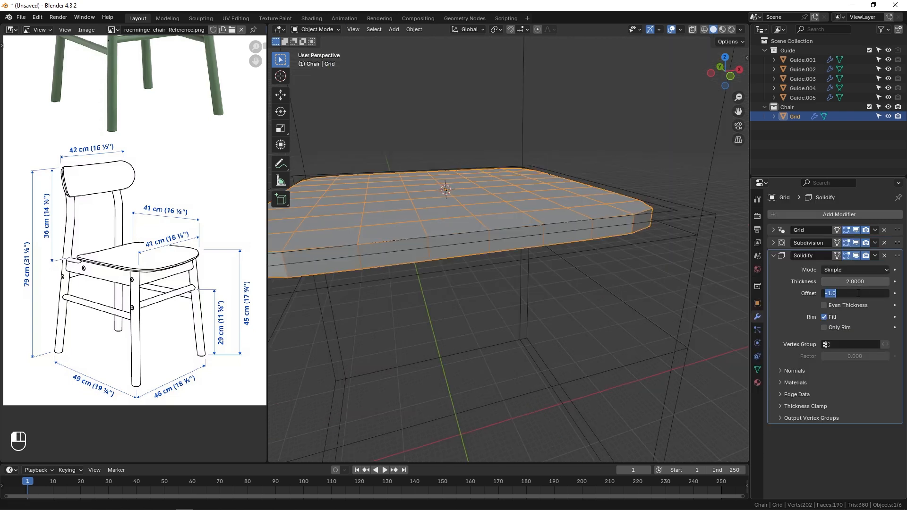
text(0)
key(Return)
Duplicate the seat's Subdivision modifier and place the copy after Solidify.
ctrl+middle_drag(586, 198, 542, 245)
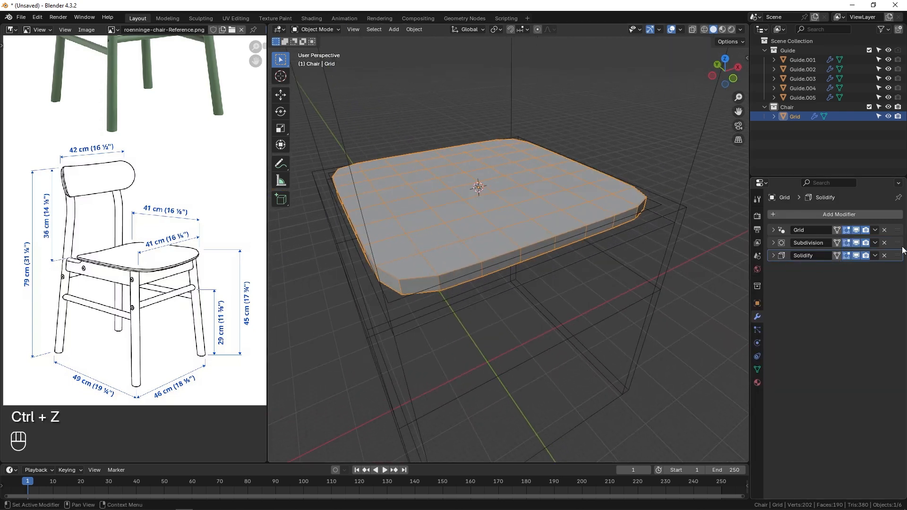
click(893, 244)
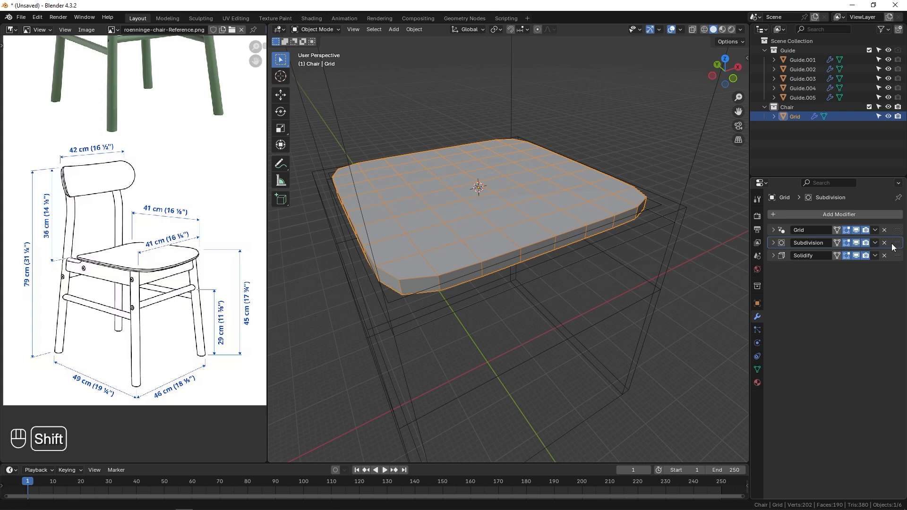
key(shift+d)
drag(897, 255, 886, 287)
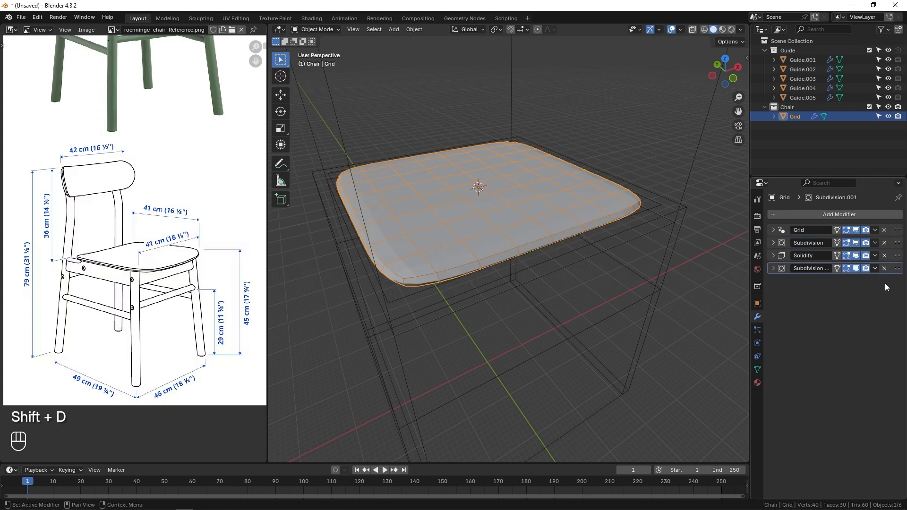
Set the last Subdivision modifier's viewport level to 2 and the first one's render level to 1.
click(773, 269)
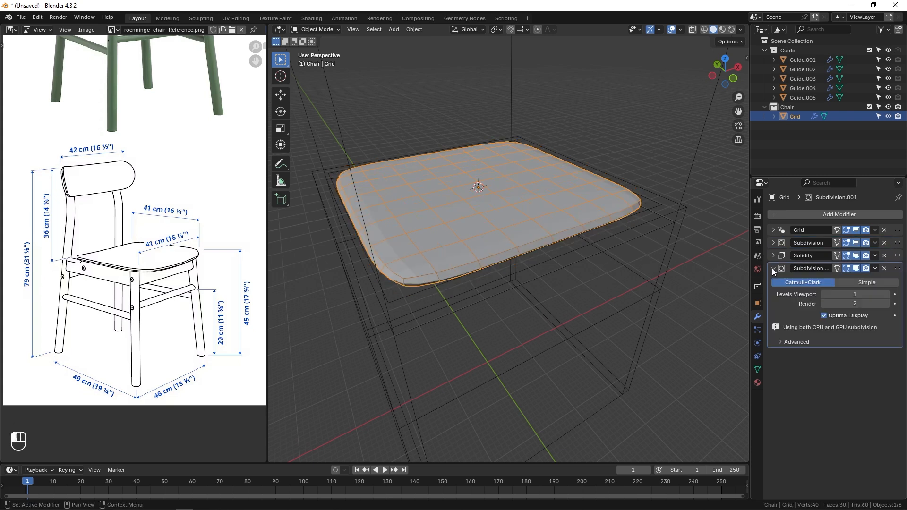
double_click(862, 295)
key(Return)
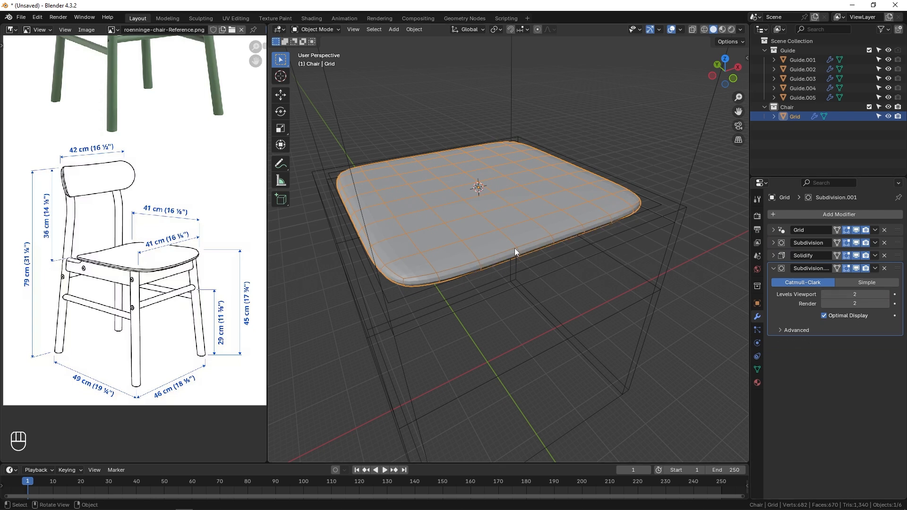
click(773, 243)
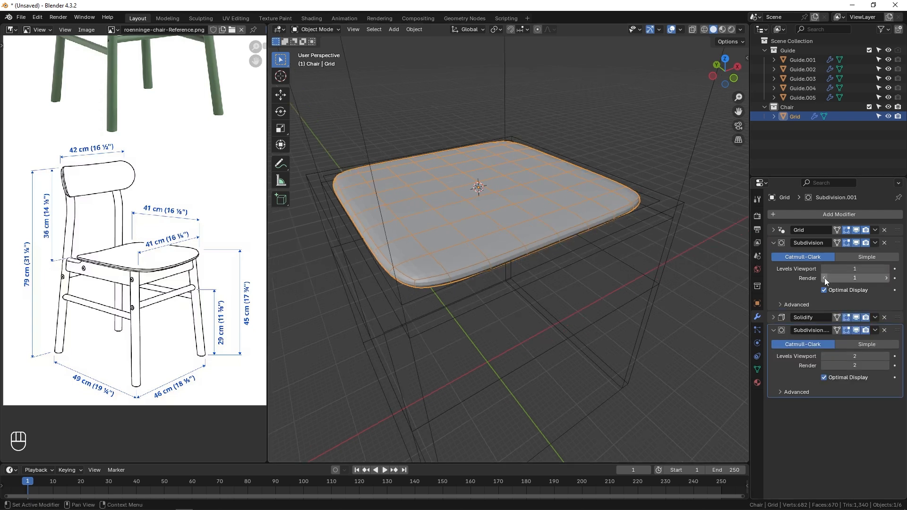
click(825, 279)
Apply Shade Auto Smooth to the seat.
scroll(554, 249, up, 4)
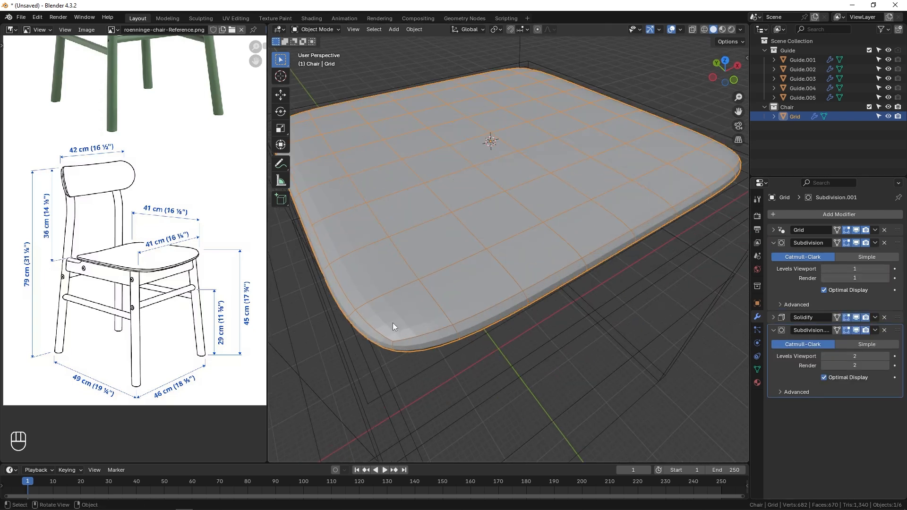
right_click(470, 195)
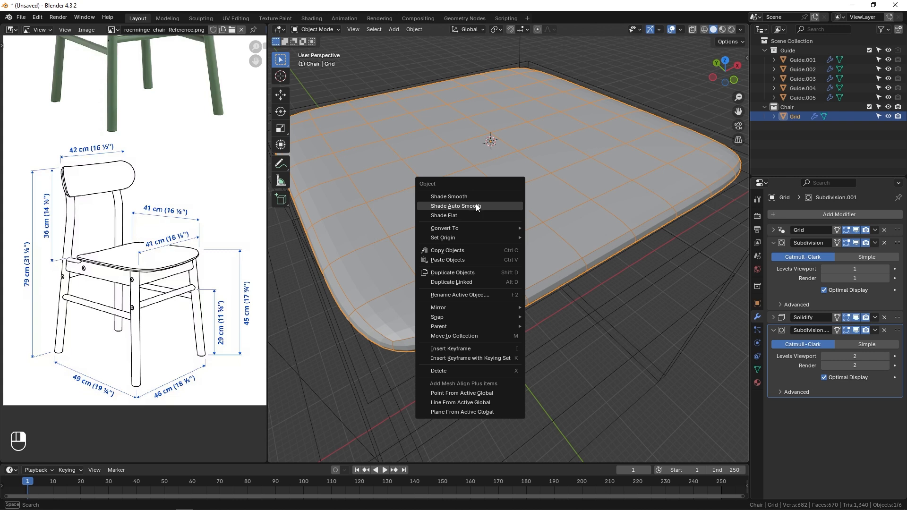
click(493, 207)
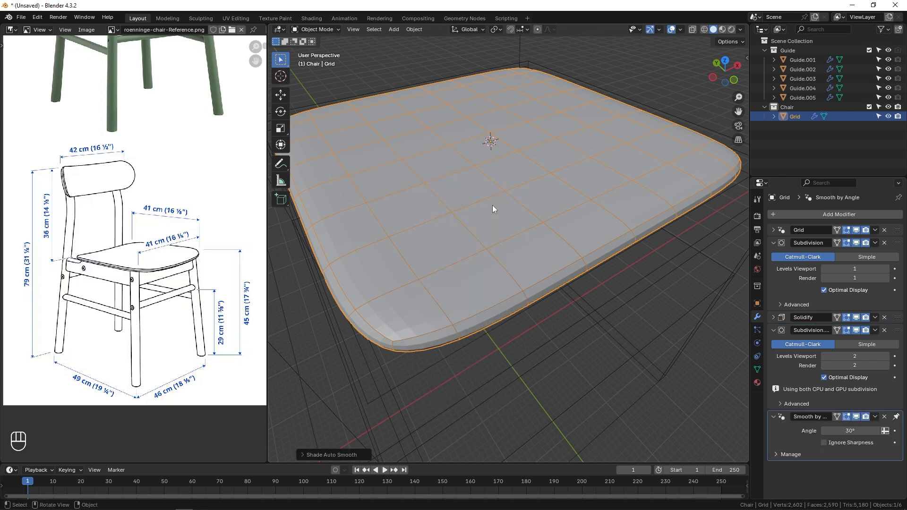
Undo the Shade Auto Smooth on the seat.
middle_drag(484, 202, 480, 202)
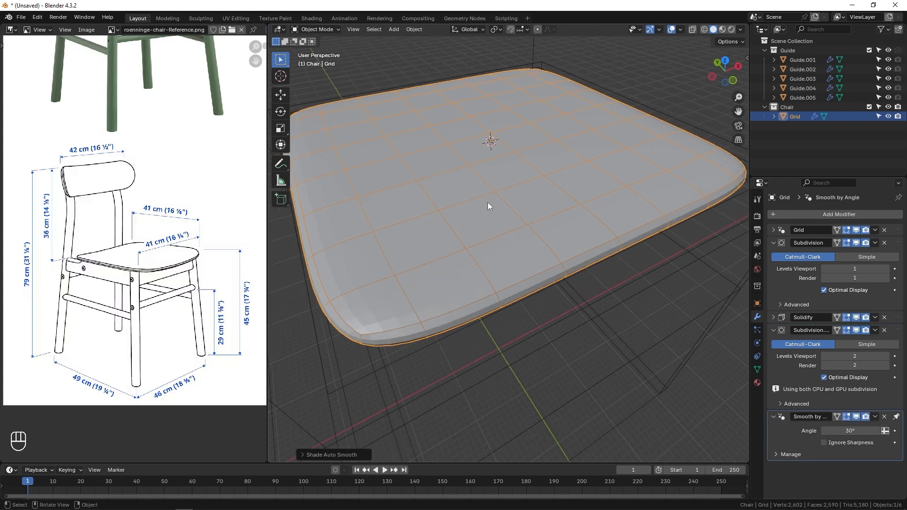
key(ctrl+z)
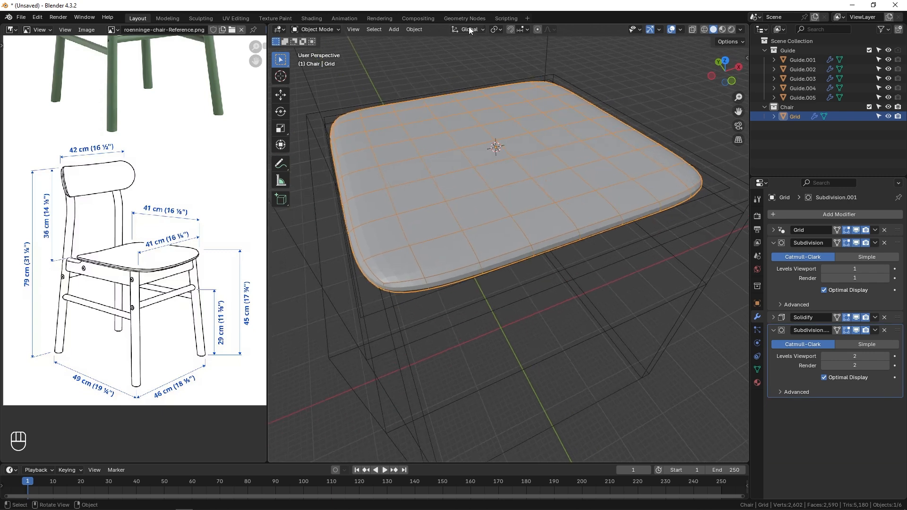
Open the seat's Grid node tree in the Geometry Nodes workspace and make it an independent copy.
click(464, 18)
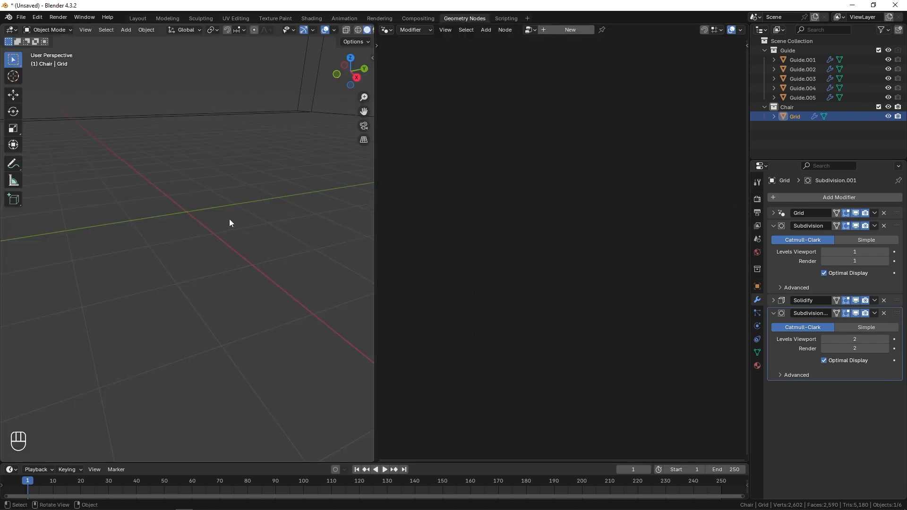
click(784, 214)
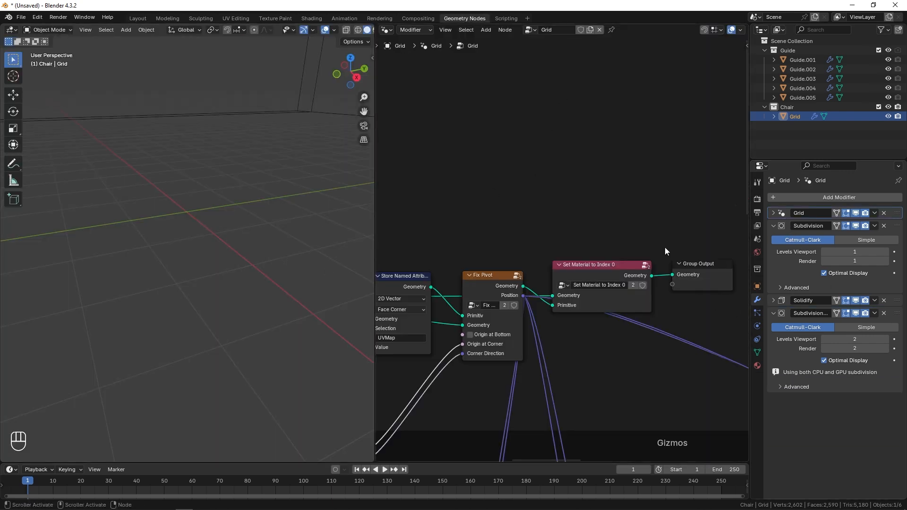
scroll(504, 196, down, 2)
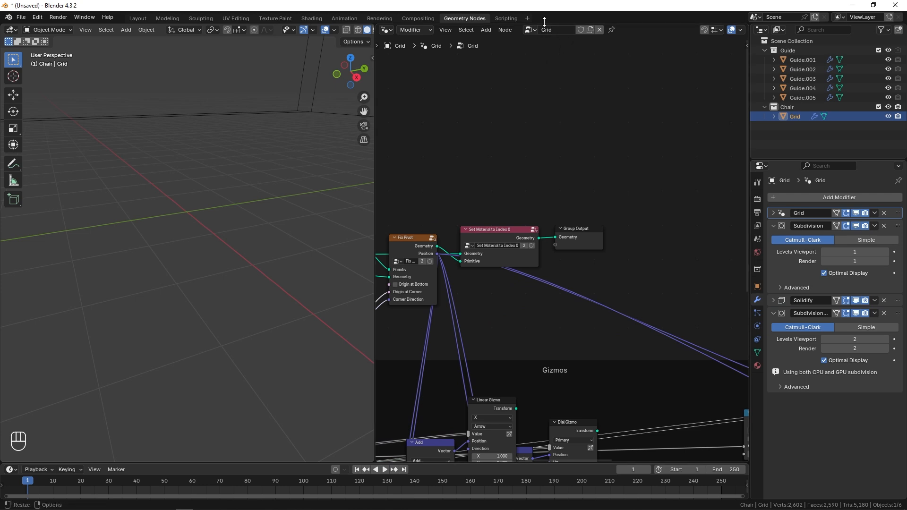
middle_drag(223, 231, 195, 191)
shift+middle_drag(159, 147, 167, 178)
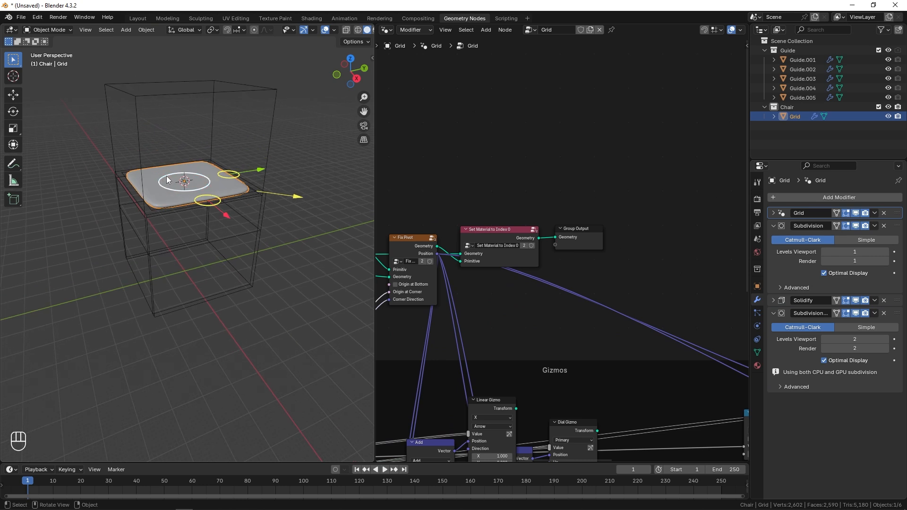
scroll(168, 178, up, 3)
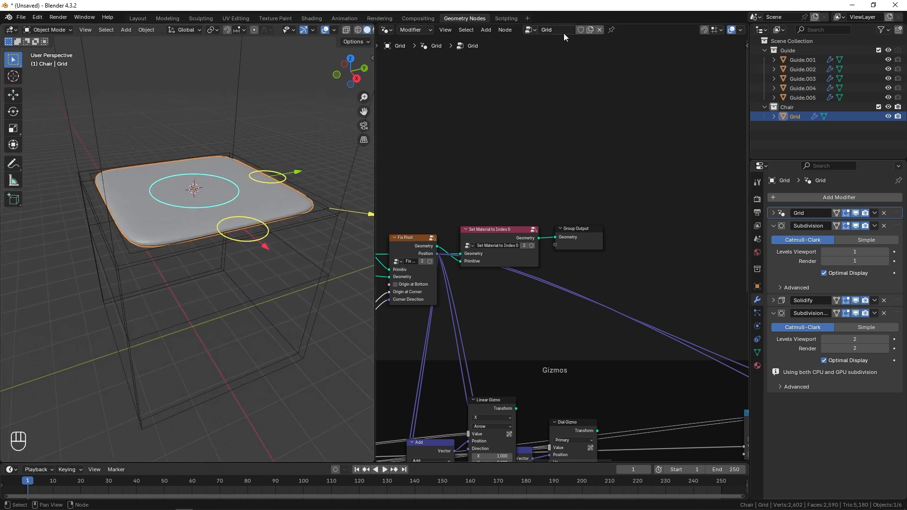
click(590, 30)
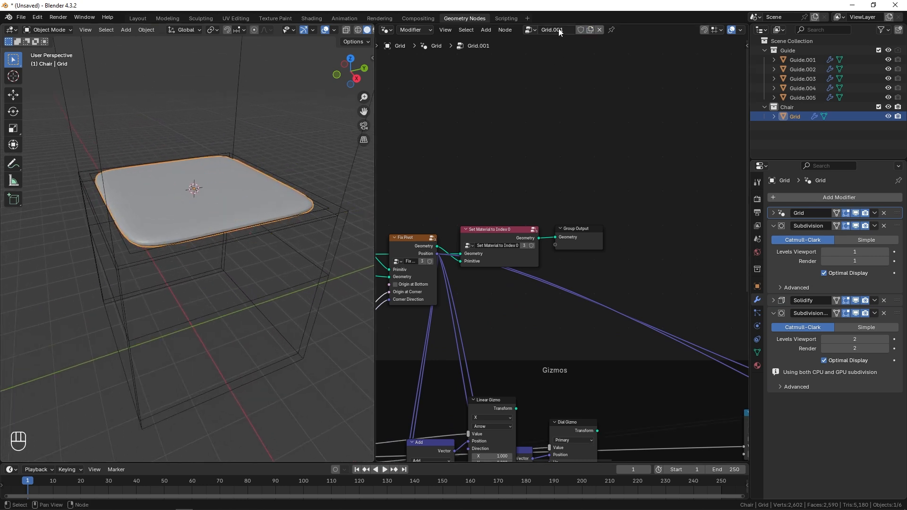
Insert a Set Shade Smooth node between Set Material to Index 0 and Group Output in the seat's node tree.
drag(574, 244, 698, 231)
key(shift+a)
key(shift+a)
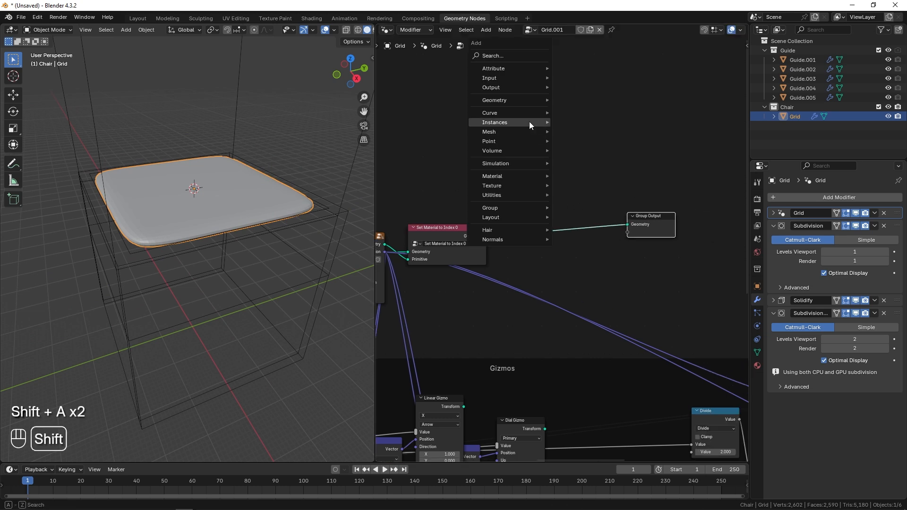
click(510, 56)
text(ss)
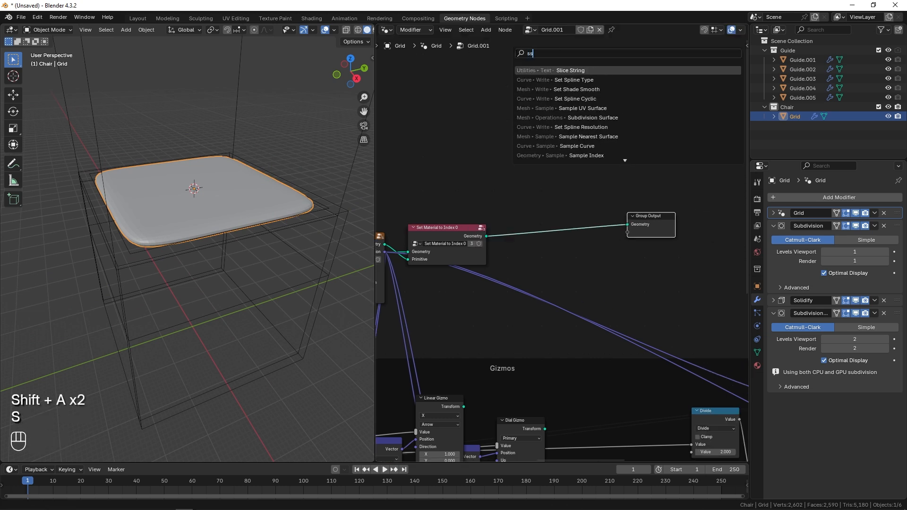
text(s)
key(Return)
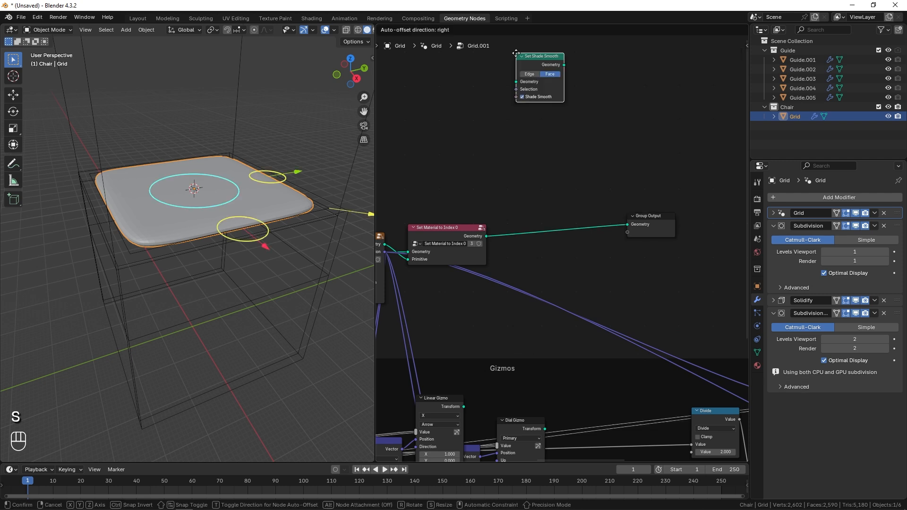
click(515, 205)
middle_drag(140, 270, 178, 245)
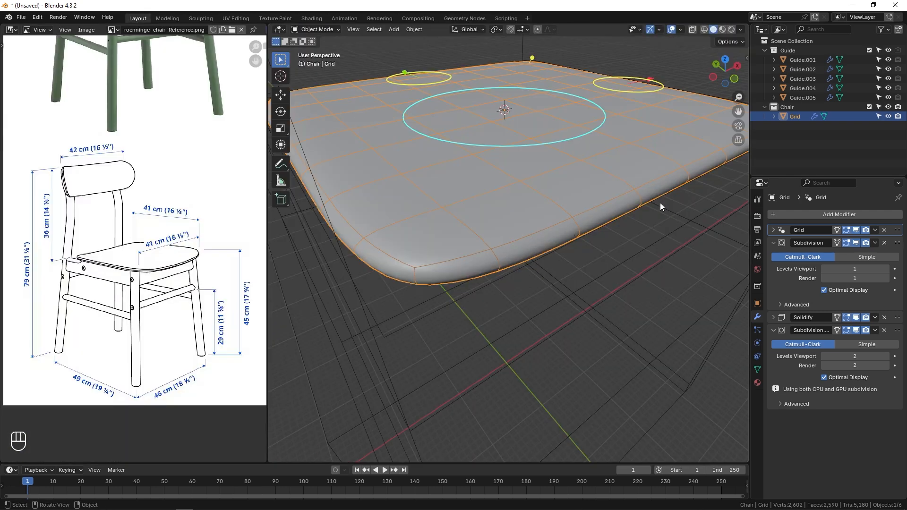
Back in the Layout workspace, pin the seat's second Subdivision modifier to the end of the stack.
middle_drag(661, 206, 635, 197)
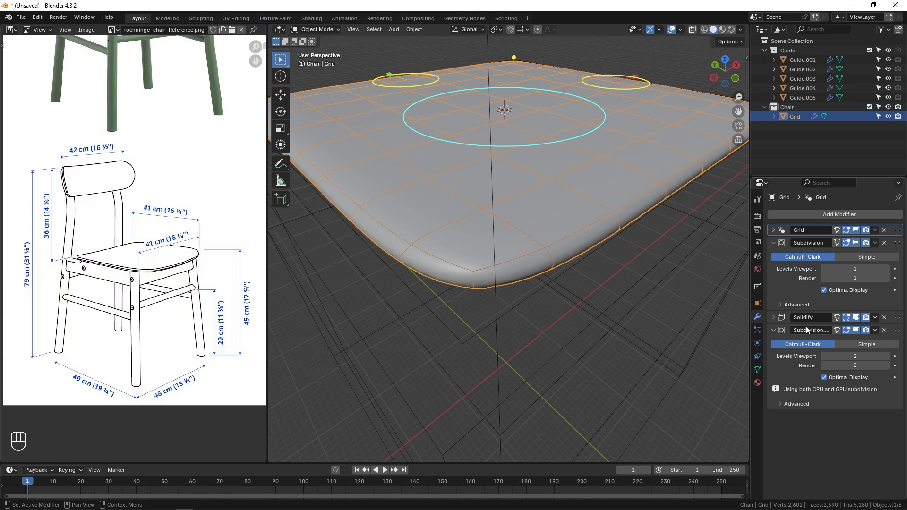
click(899, 334)
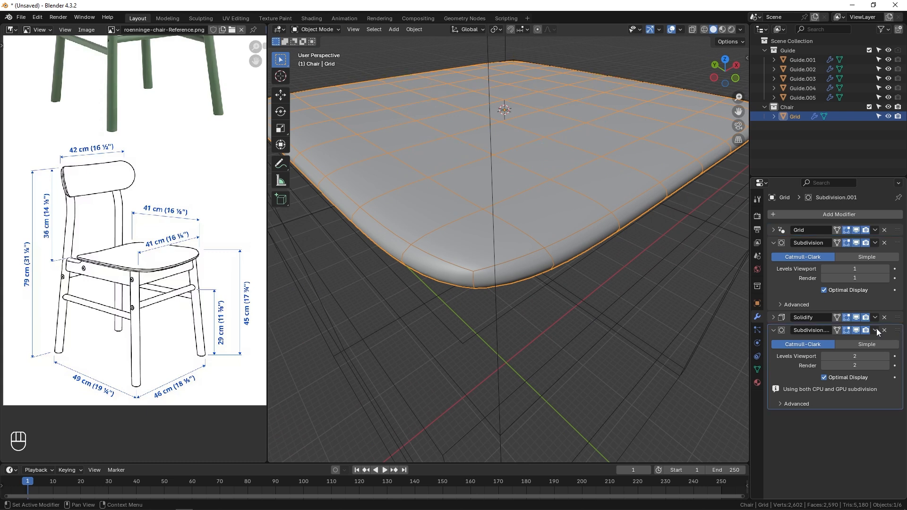
click(877, 331)
click(846, 395)
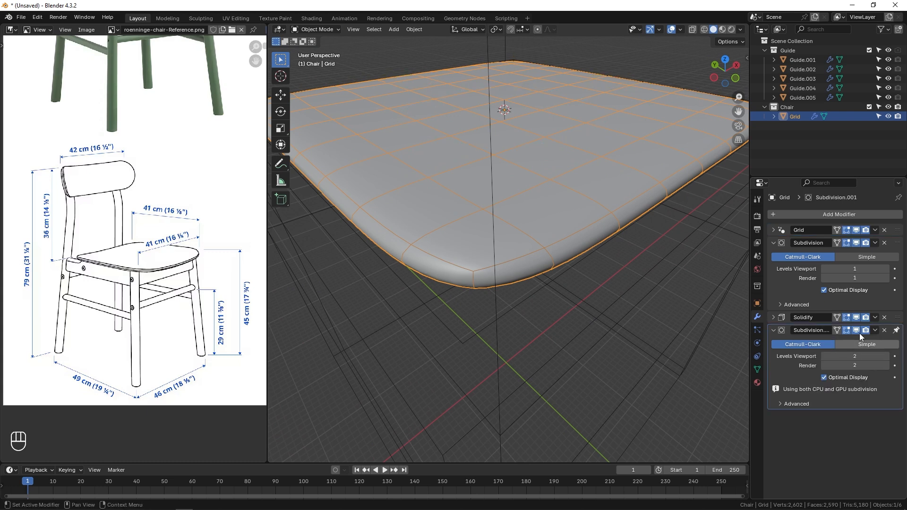
Add a Bevel modifier to the seat and set its angle limit to 47.8°.
click(837, 214)
mouse_move(800, 218)
click(761, 228)
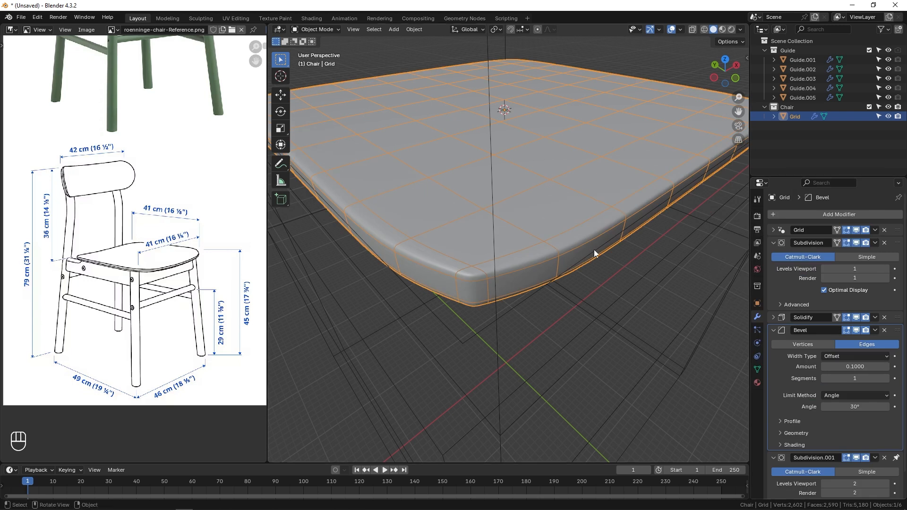
middle_drag(594, 251, 597, 248)
middle_drag(505, 255, 513, 255)
scroll(840, 396, down, 2)
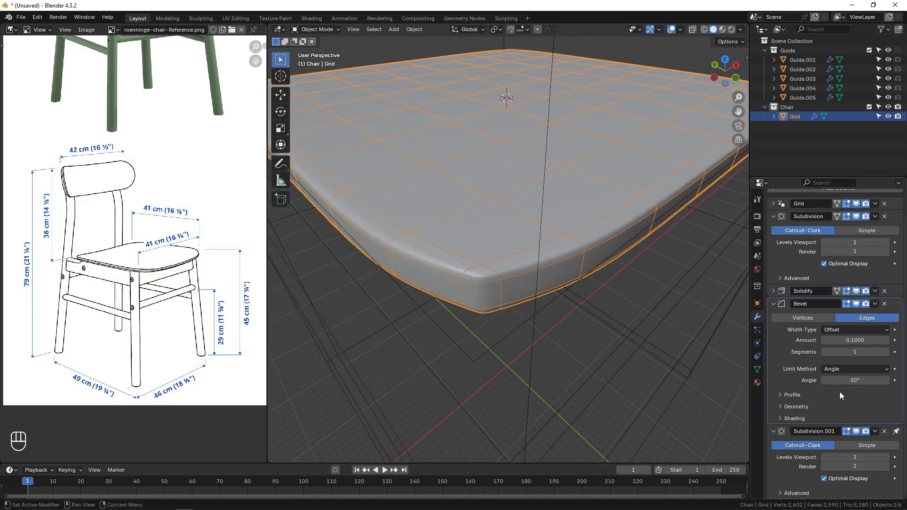
mouse_move(852, 380)
mouse_down()
mouse_move(867, 380)
mouse_move(848, 381)
mouse_move(858, 380)
mouse_up()
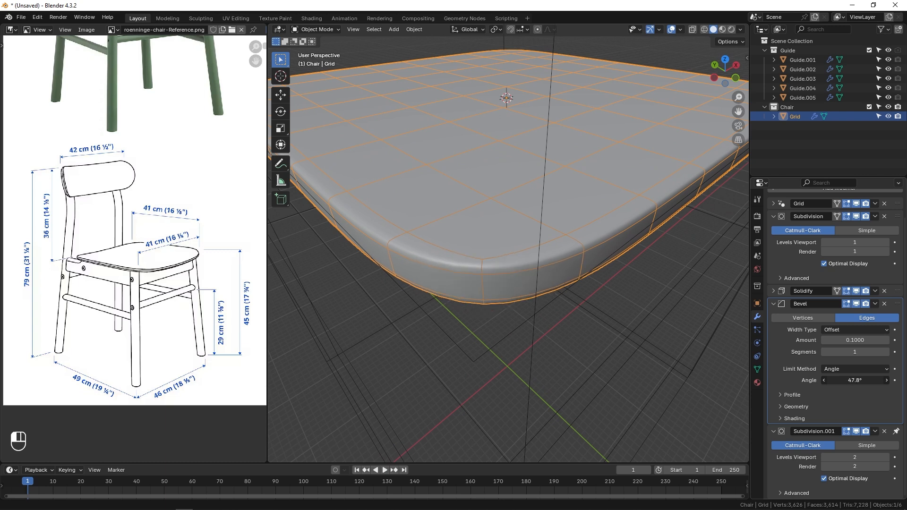
scroll(531, 283, down, 5)
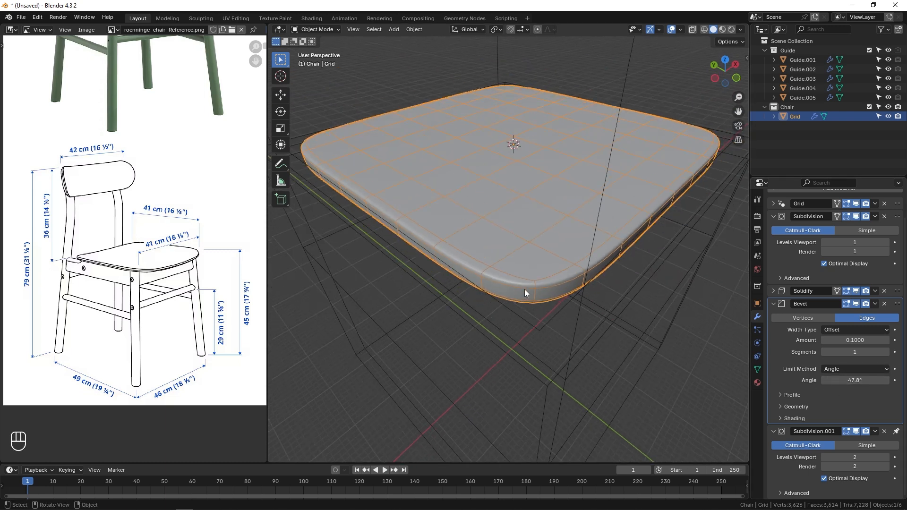
Set the seat's Bevel amount to 0.1587 with the last Subdivision temporarily hidden in the viewport, and restore the Subdivision display.
click(856, 431)
ctrl+middle_drag(614, 293, 601, 243)
mouse_move(846, 344)
shift+mouse_down()
mouse_move(860, 344)
mouse_move(851, 344)
shift+mouse_up()
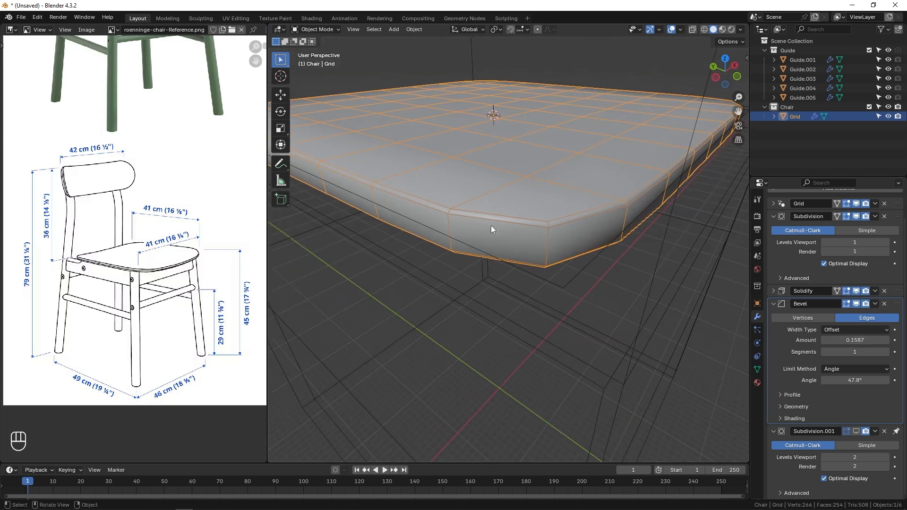
click(855, 432)
middle_drag(473, 222, 503, 234)
scroll(504, 234, down, 5)
click(830, 304)
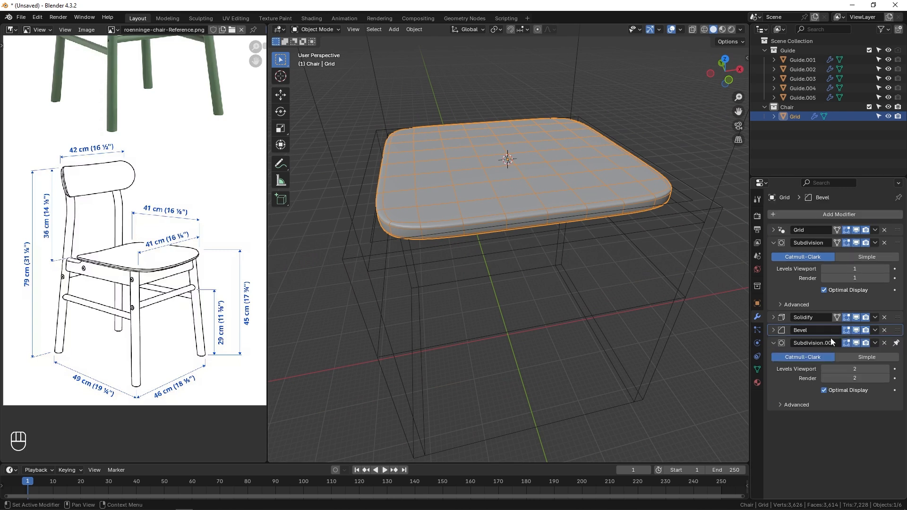
Add a Simple Deform modifier to the seat and set its mode to Bend.
click(844, 214)
text(simpl)
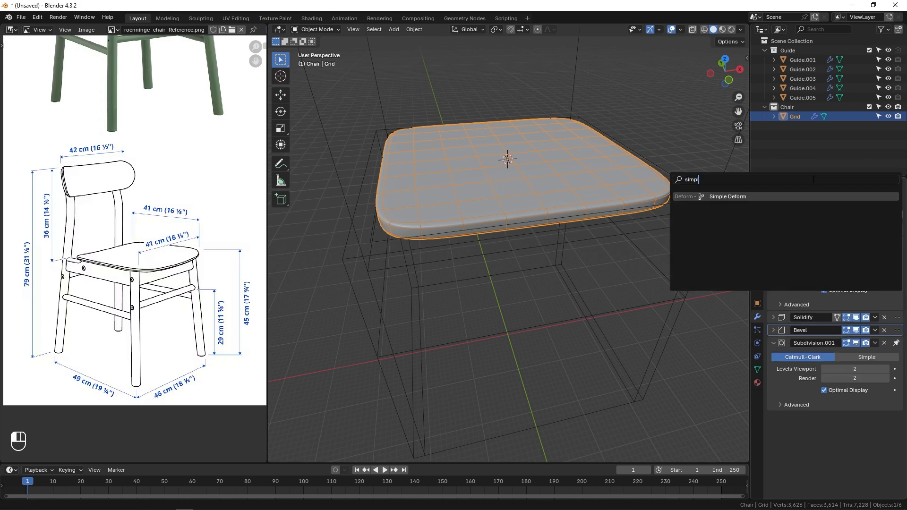
key(Return)
click(820, 357)
Add an Arrows empty at the 3D cursor in the seat's centre and set its display size to 4.36.
middle_drag(543, 199, 750, 345)
key(shift+a)
click(543, 273)
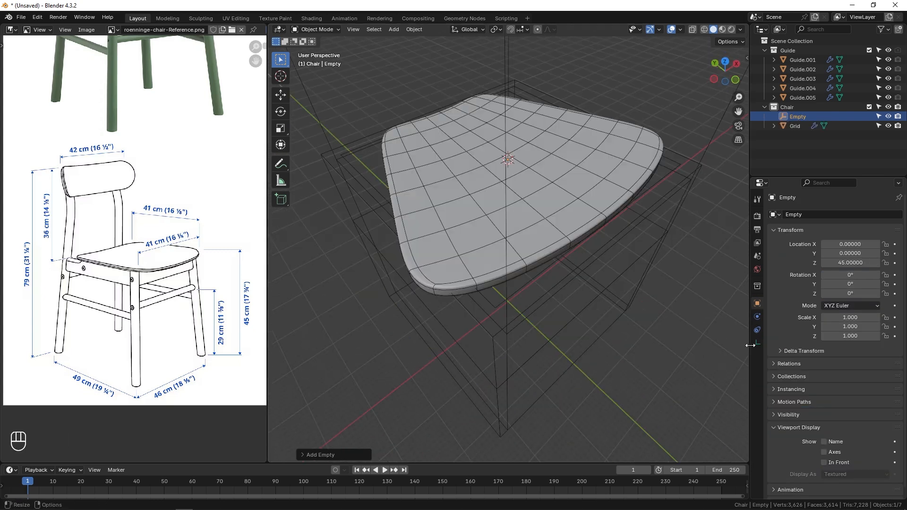
key(shift+z)
scroll(513, 153, up, 5)
scroll(514, 152, down, 2)
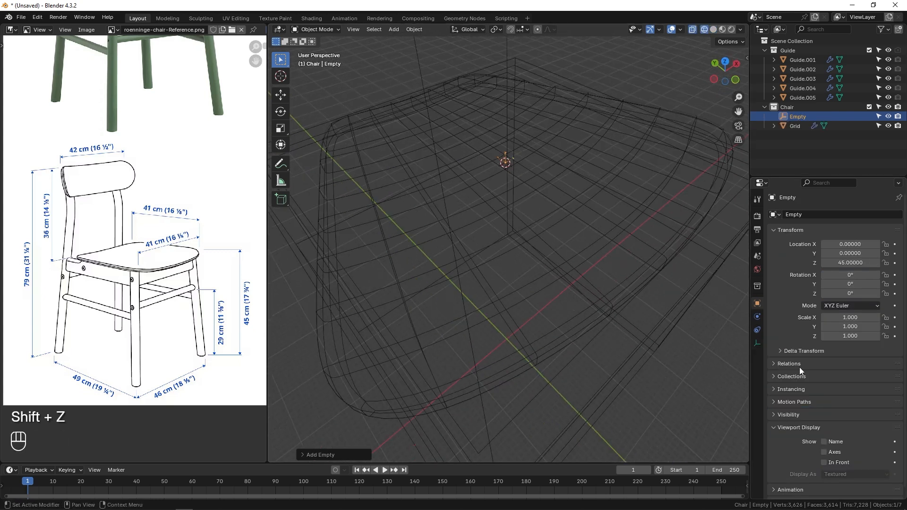
click(758, 343)
drag(855, 239, 889, 239)
mouse_move(558, 213)
middle_down()
mouse_move(523, 219)
mouse_move(549, 200)
middle_up()
key(shift+z)
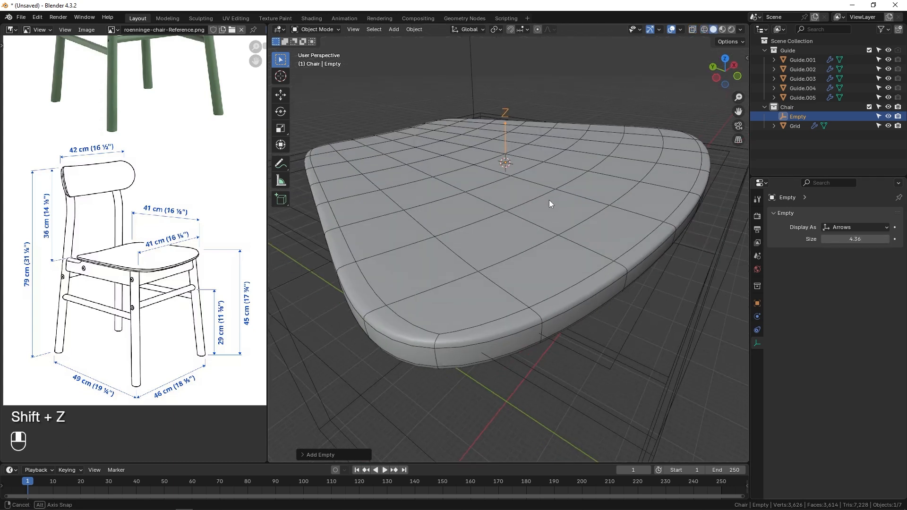
Assign the empty as the origin of the seat's Simple Deform modifier.
click(549, 200)
click(757, 317)
click(884, 380)
click(506, 132)
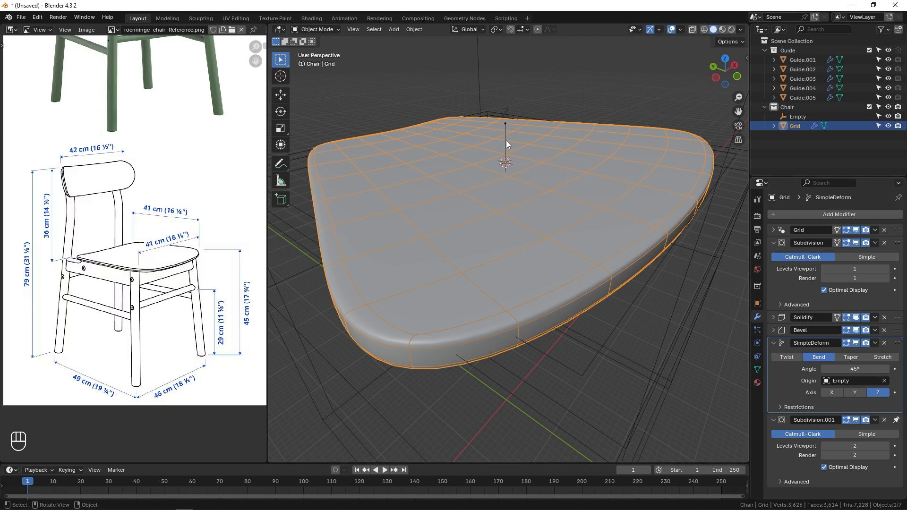
Rotate the empty 90° about the X axis.
click(525, 161)
key(r)
key(x)
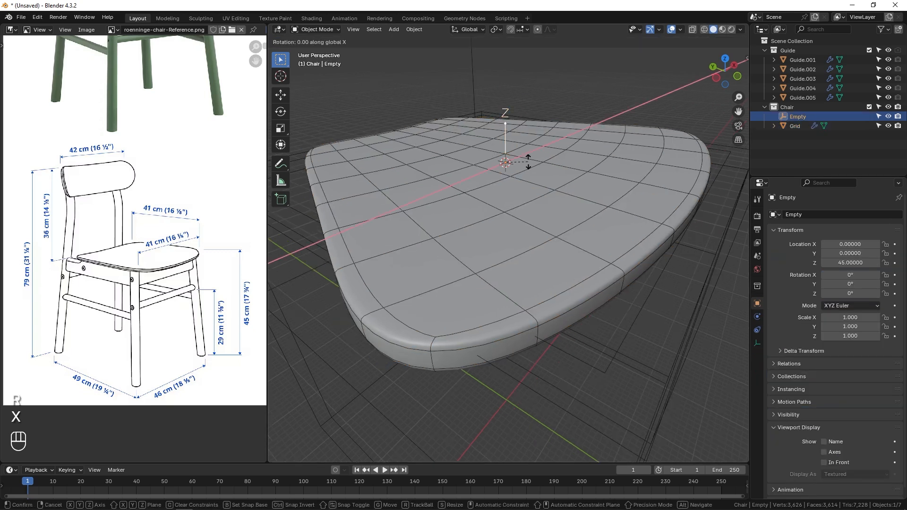
key(KP_9)
key(KP_0)
key(KP_Enter)
Set the seat's Simple Deform bend angle to 15.5°.
ctrl+middle_drag(528, 162, 571, 159)
click(571, 159)
mouse_move(851, 369)
mouse_down()
mouse_move(865, 369)
mouse_move(844, 369)
mouse_up()
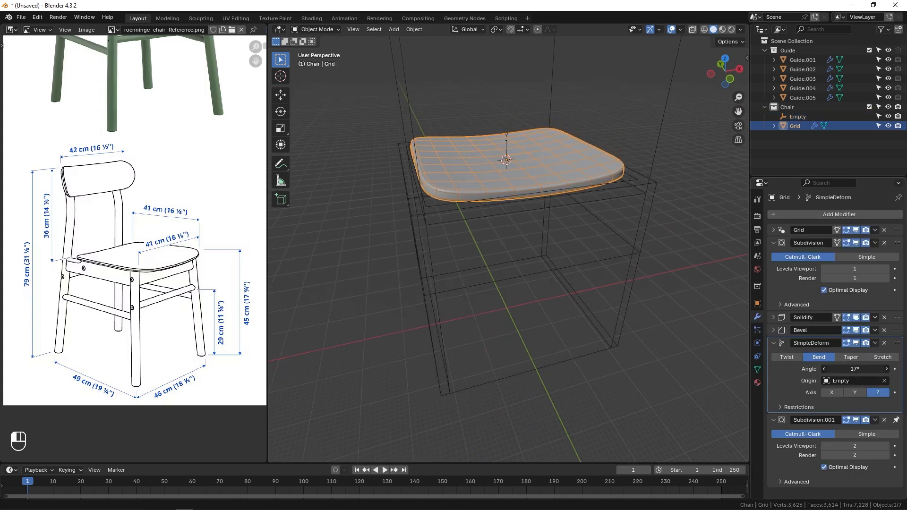
ctrl+middle_drag(581, 212, 540, 184)
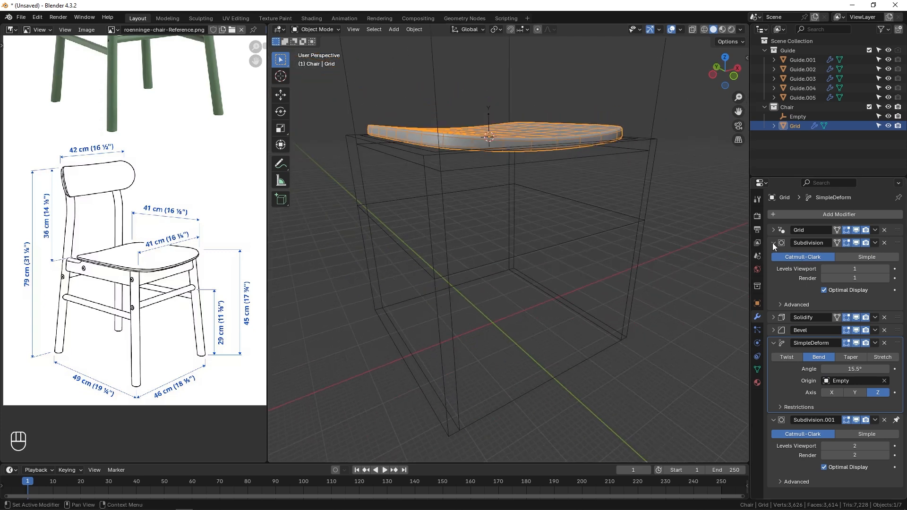
Set the seat's Solidify thickness to 1.31.
click(774, 318)
scroll(785, 327, down, 3)
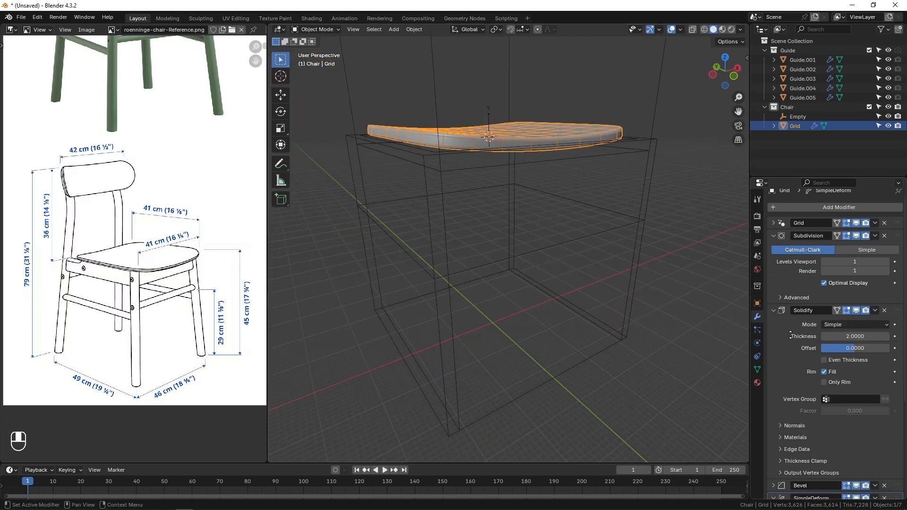
drag(877, 290, 832, 290)
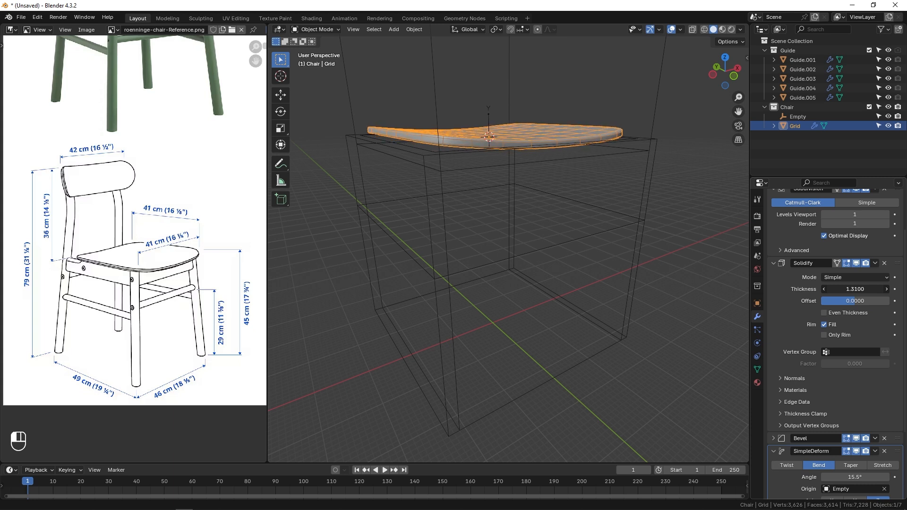
Set the seat's Bevel amount to 0.0844.
click(773, 439)
scroll(856, 406, down, 4)
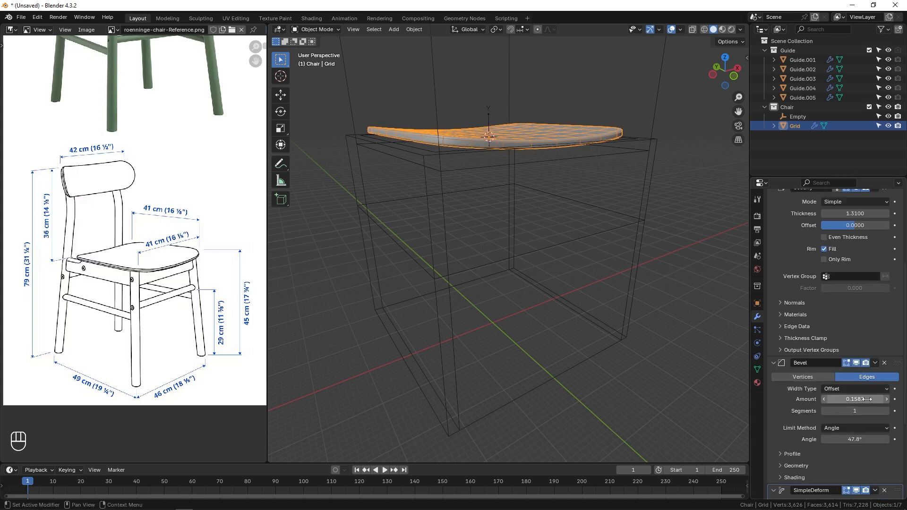
shift+drag(870, 399, 867, 400)
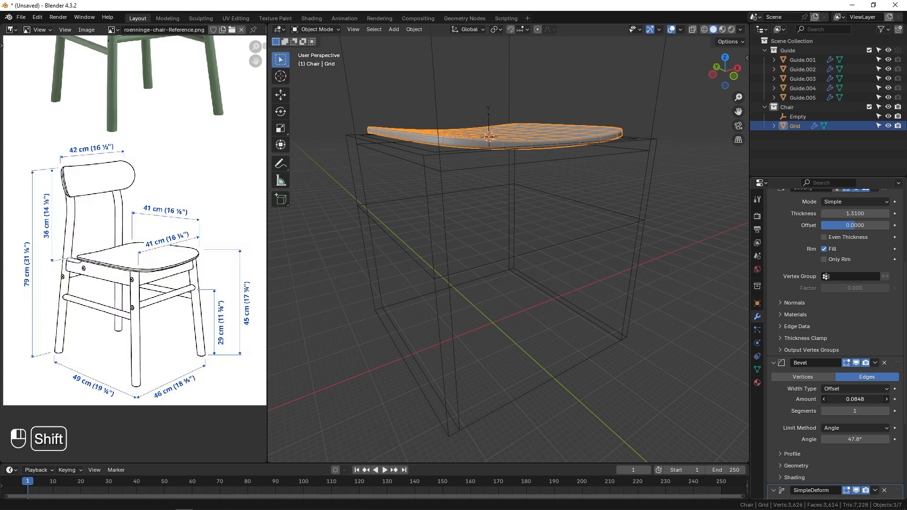
middle_drag(557, 110, 629, 114)
middle_drag(630, 112, 642, 79)
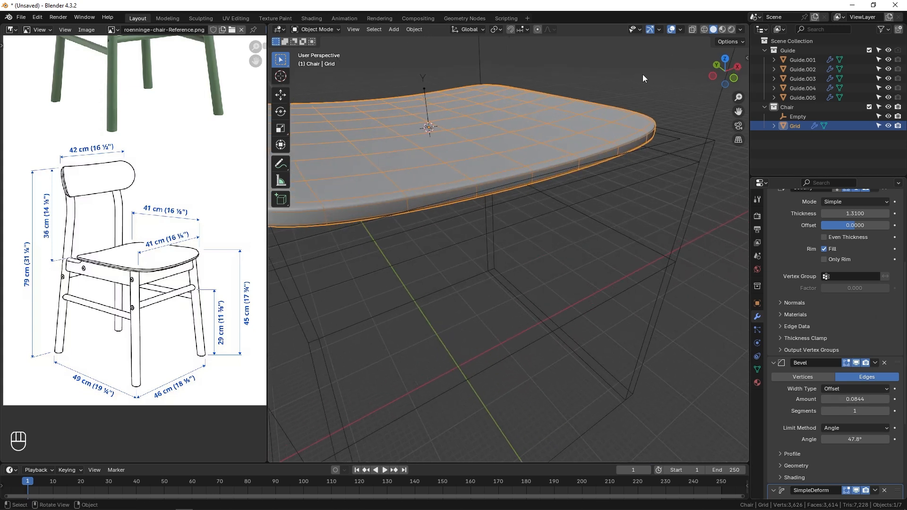
Examine the curved seat from several angles with the viewport overlays hidden, and turn the overlays back on.
click(671, 29)
middle_drag(546, 159, 568, 167)
middle_drag(527, 163, 577, 179)
scroll(559, 157, down, 5)
click(675, 31)
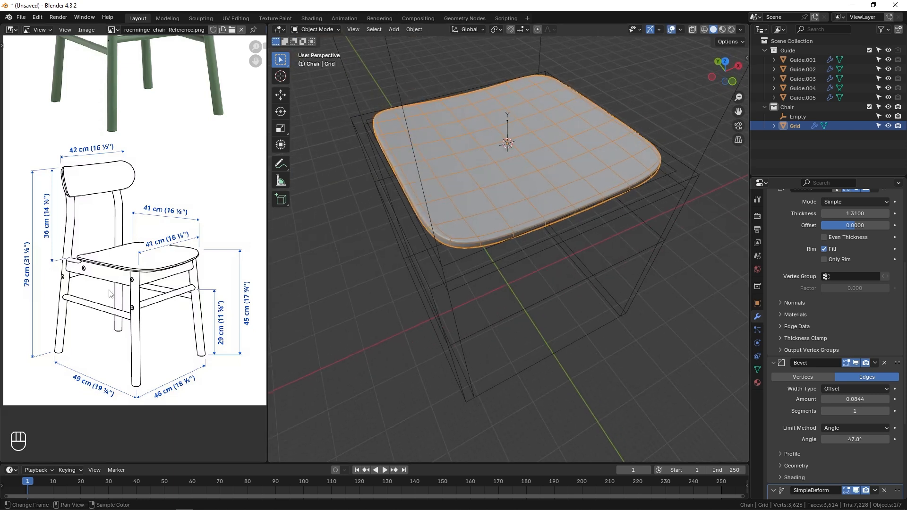
Review the seat's outline in the reference image, and add a second Simple Deform modifier to the seat after its bend.
middle_drag(166, 147, 145, 281)
middle_drag(250, 347, 99, 334)
middle_drag(252, 321, 53, 394)
middle_drag(460, 169, 543, 309)
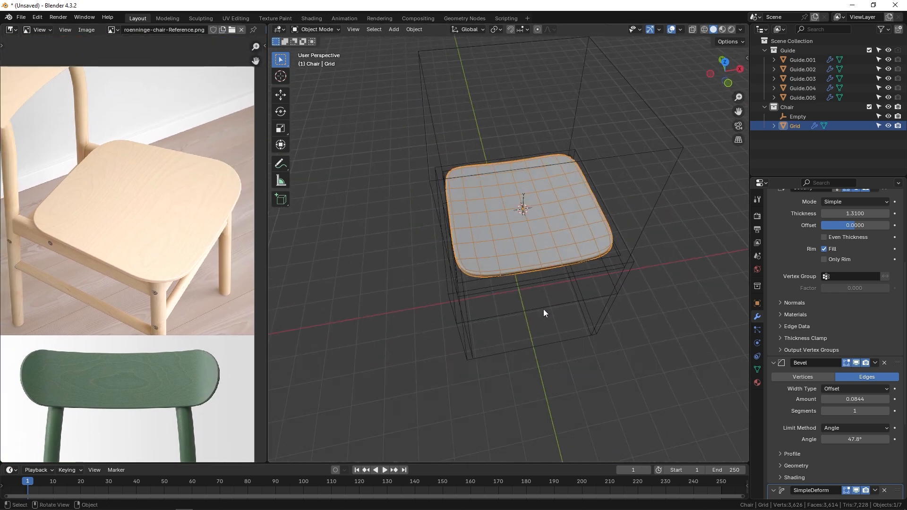
scroll(793, 223, up, 5)
click(773, 248)
click(839, 208)
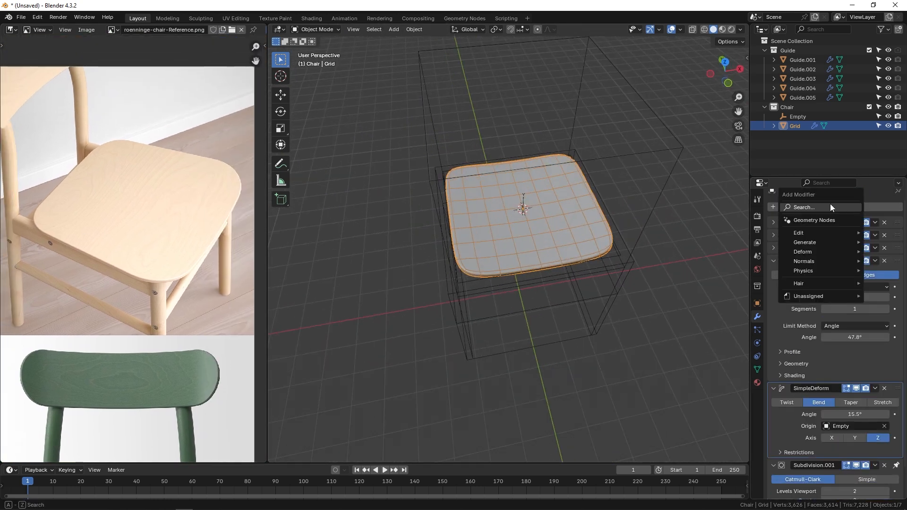
text(sim)
key(BackSpace)
text(m)
key(Return)
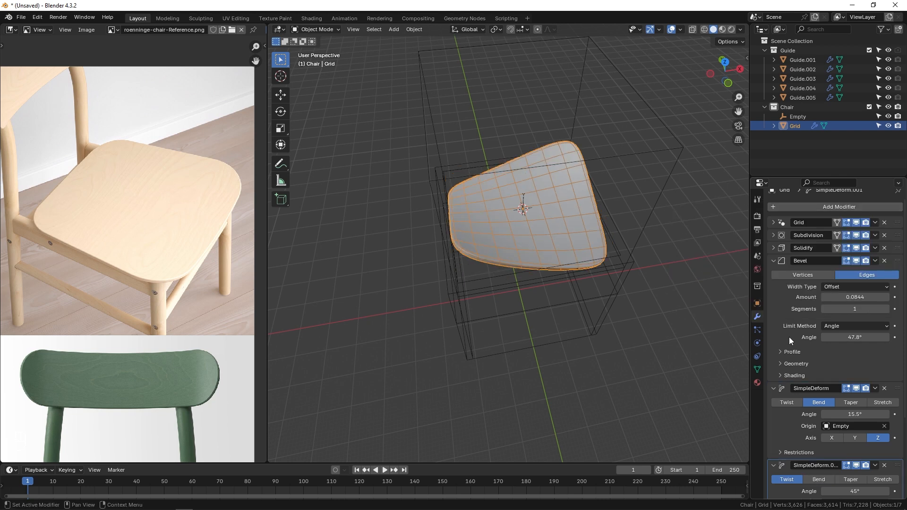
Configure the seat's second Simple Deform modifier as a Taper along the Y axis with a factor of -0.135.
scroll(802, 359, down, 5)
click(851, 369)
middle_drag(706, 352, 666, 334)
click(861, 404)
drag(856, 381, 822, 380)
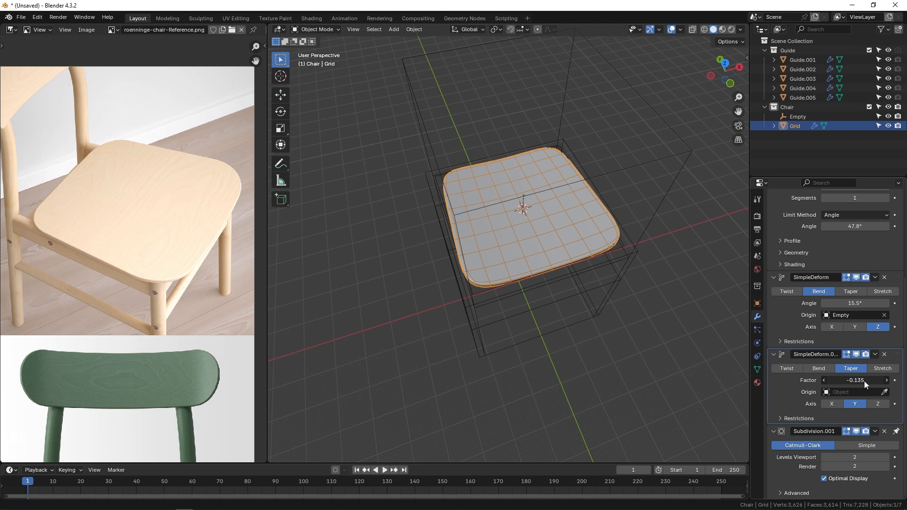
Snap the 3D cursor to the world origin and add an ND primitive cylinder there for a chair leg.
middle_drag(544, 374, 525, 327)
key(shift+s)
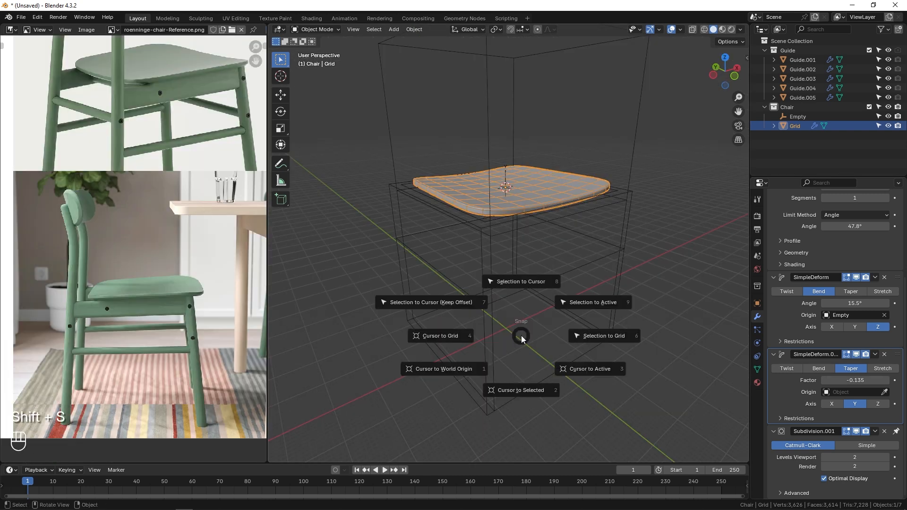
key(1)
middle_drag(508, 330, 535, 333)
key(shift+a)
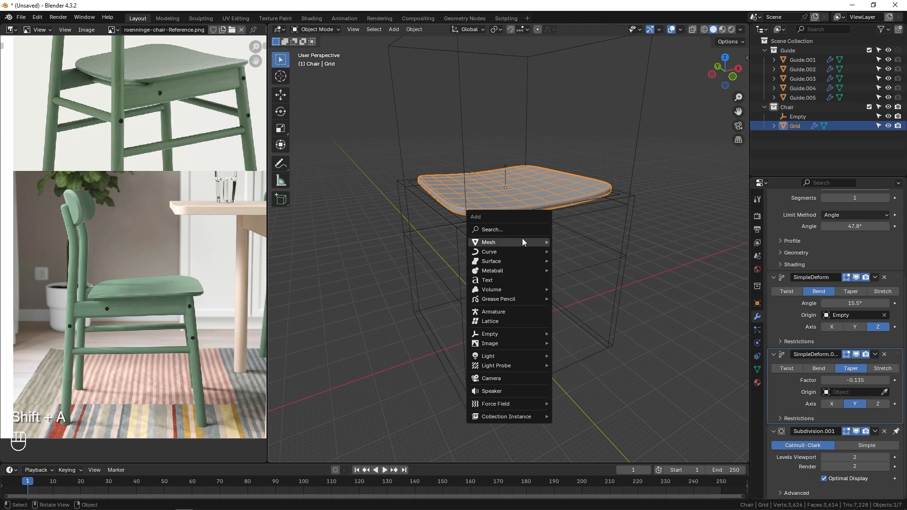
mouse_move(523, 239)
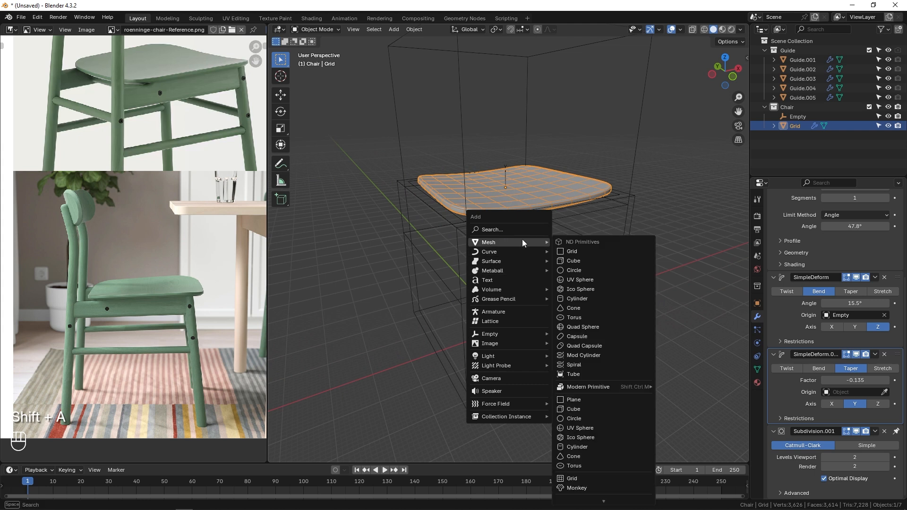
click(592, 299)
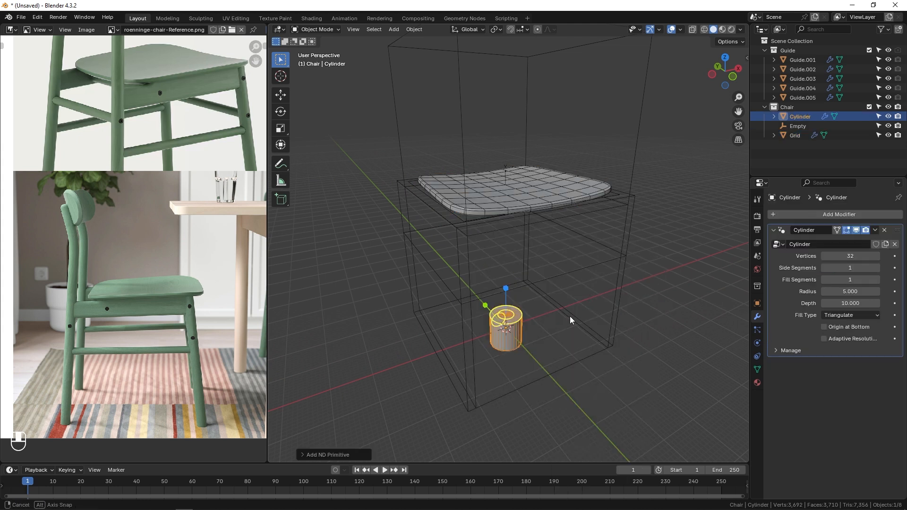
Set the leg cylinder's origin at its bottom, with a radius of 1.61 and a depth of 45.
click(832, 328)
drag(851, 291, 803, 291)
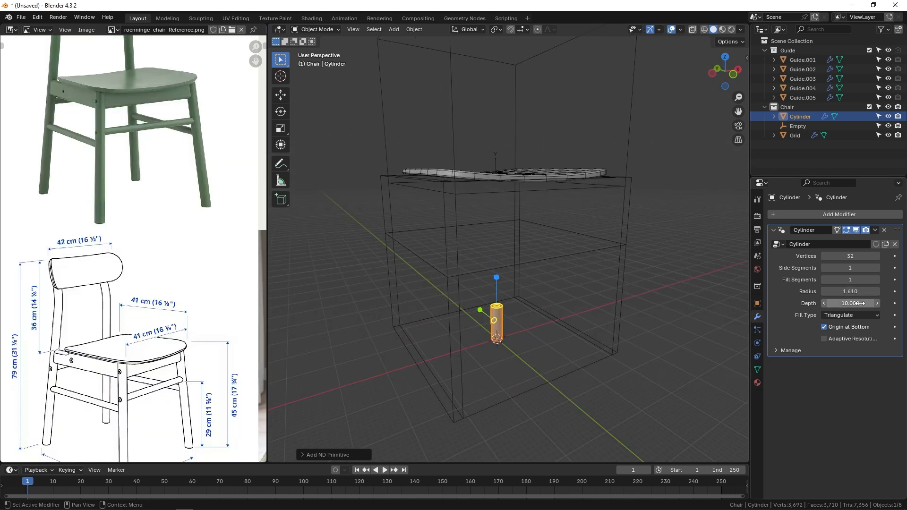
click(859, 304)
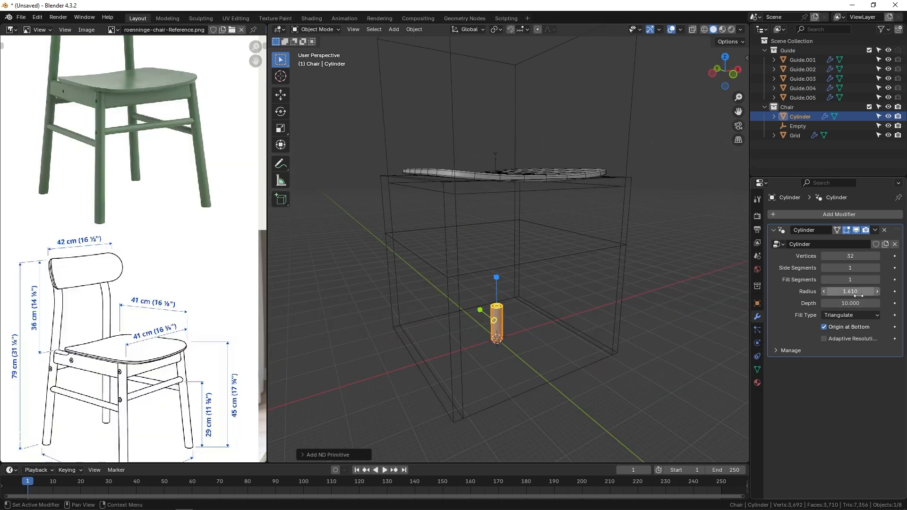
text(45)
key(Return)
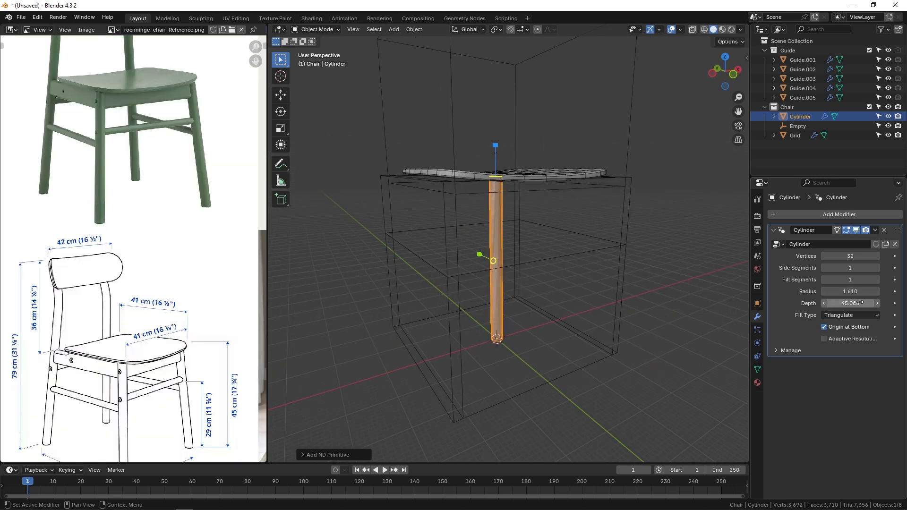
Move the leg horizontally to the guide box's front corner beside the seat, aligning it with the guide outline in top view.
middle_drag(537, 233, 513, 287)
key(g)
key(shift+z)
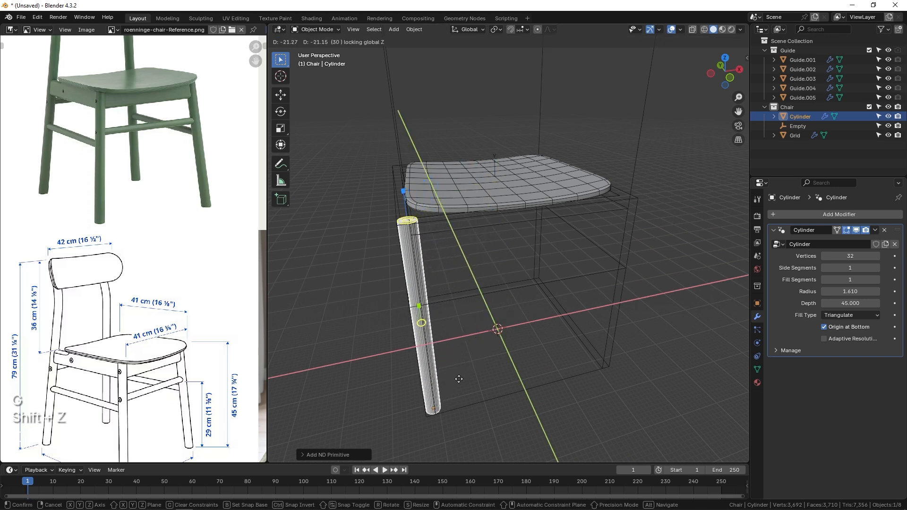
click(462, 379)
key(KP_7)
scroll(435, 319, up, 10)
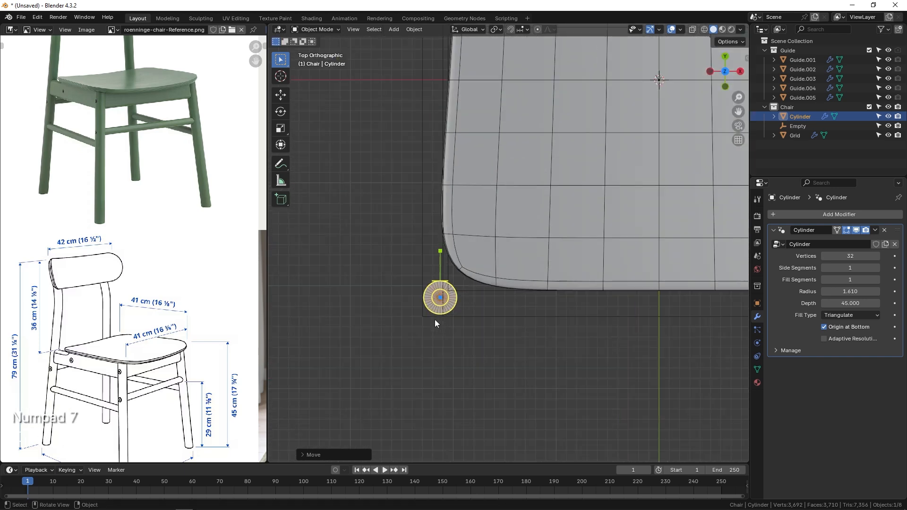
key(g)
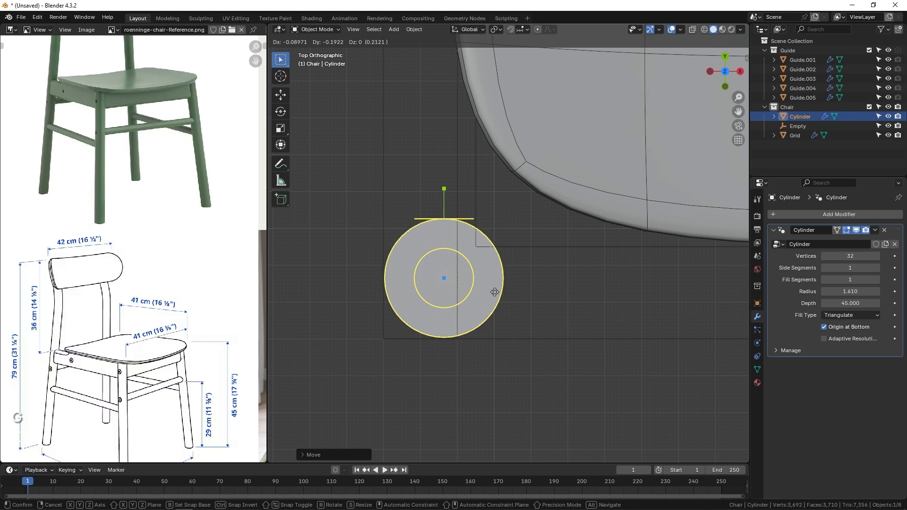
click(492, 294)
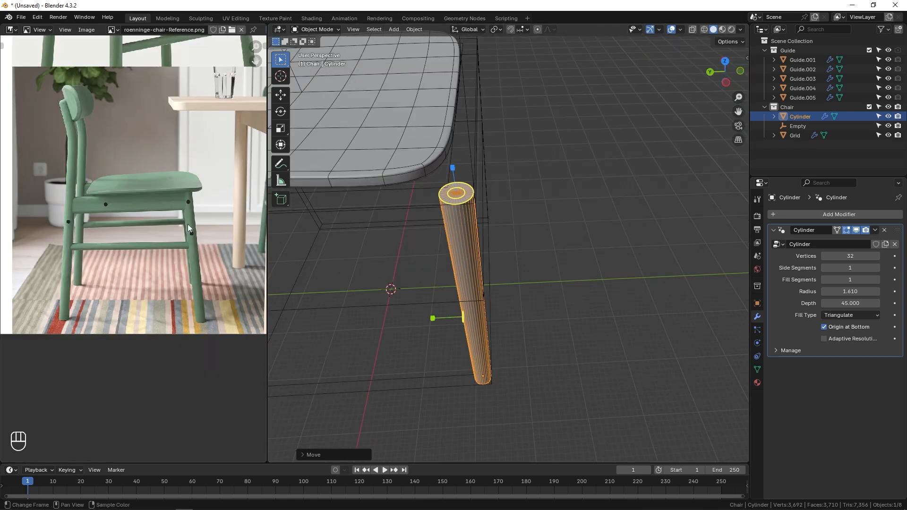
Compare the leg's placement and upper end beneath the seat with the leg shapes in the reference photos.
middle_drag(188, 224, 103, 232)
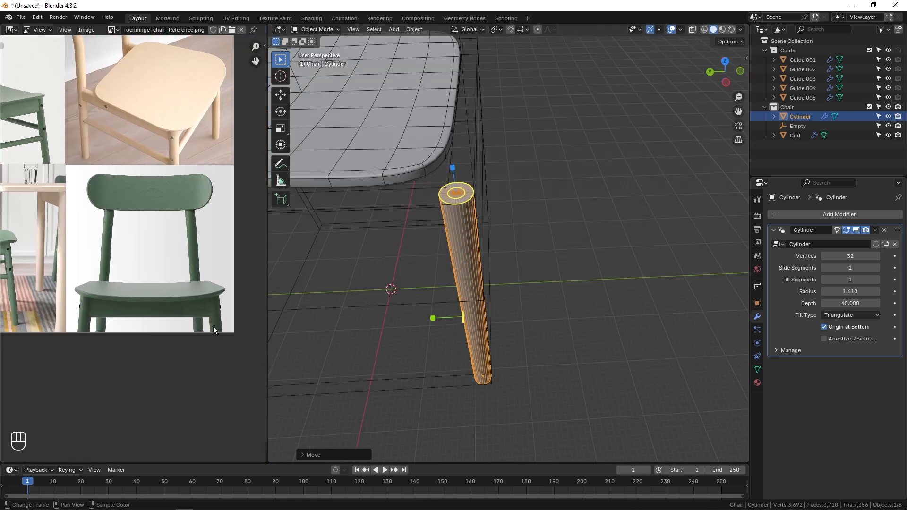
middle_drag(468, 274, 493, 432)
middle_drag(473, 214, 449, 106)
middle_drag(438, 344, 440, 295)
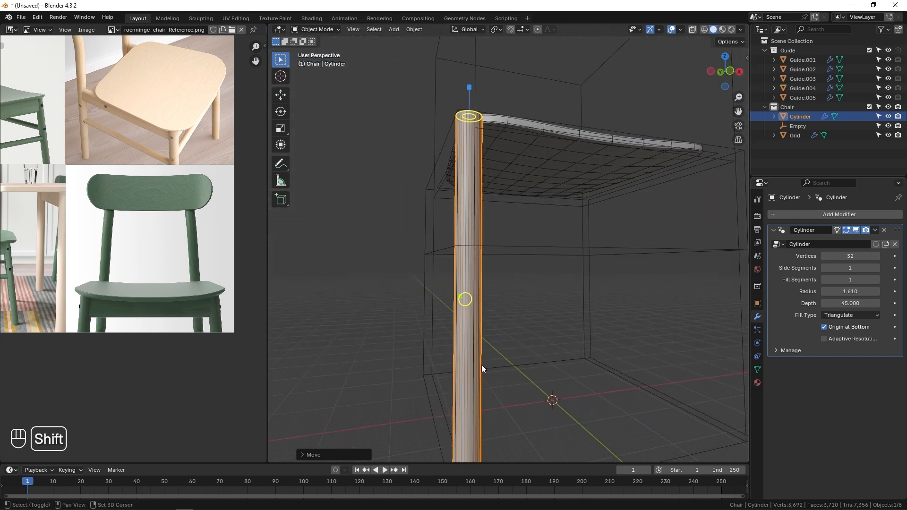
shift+middle_drag(481, 365, 471, 193)
middle_drag(465, 283, 451, 174)
ctrl+middle_drag(404, 74, 411, 60)
shift+middle_drag(418, 88, 447, 123)
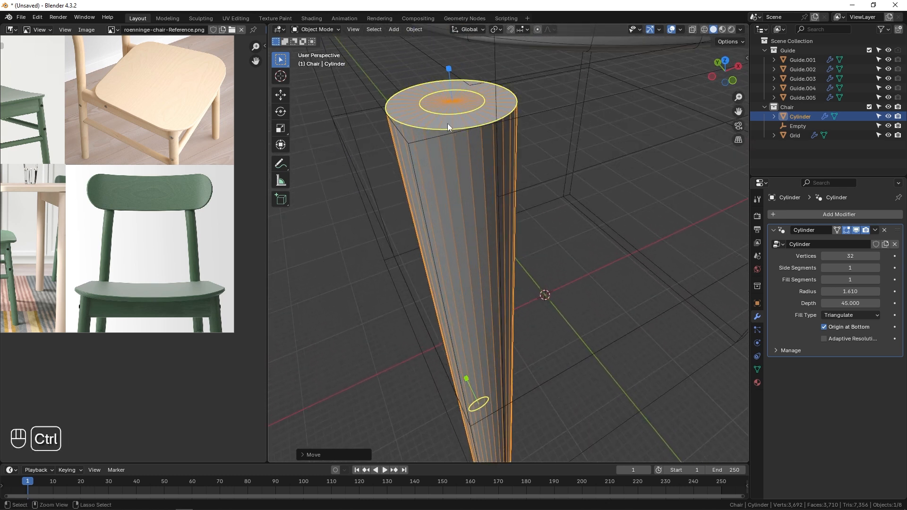
middle_drag(440, 182, 462, 149)
scroll(469, 156, down, 8)
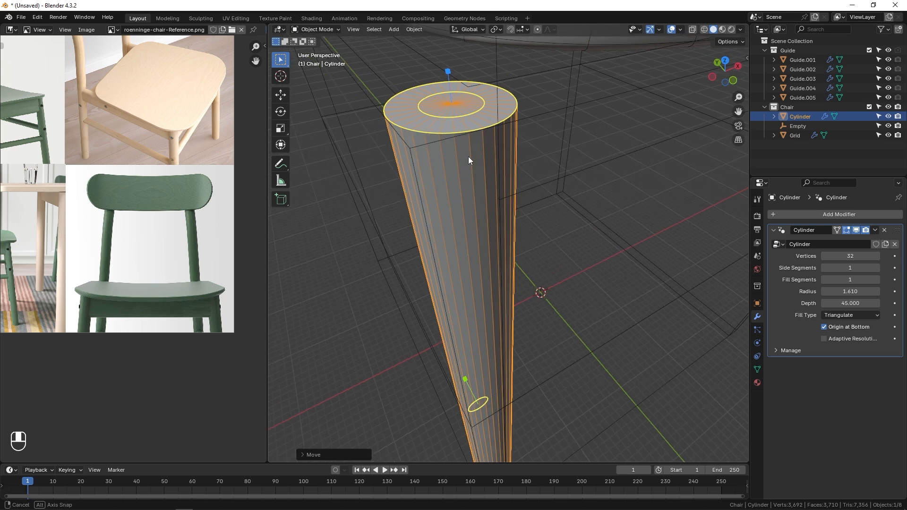
scroll(458, 150, up, 3)
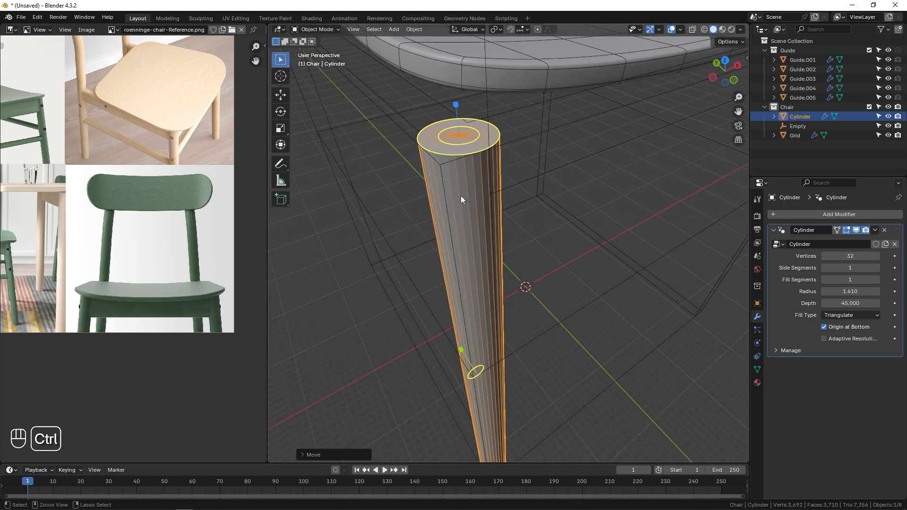
Add a level 2 Subdivision modifier to the leg and inspect its surface with the viewport overlays temporarily hidden.
key(ctrl+2)
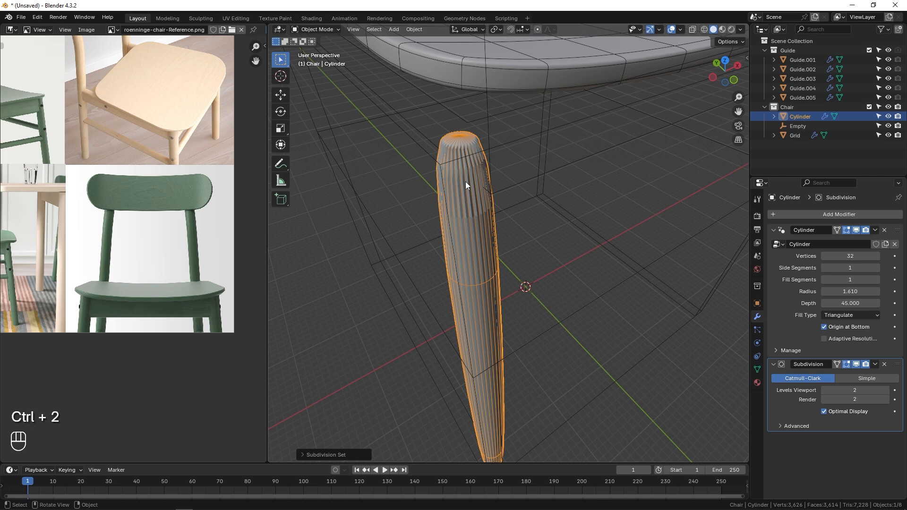
shift+middle_drag(473, 234, 478, 168)
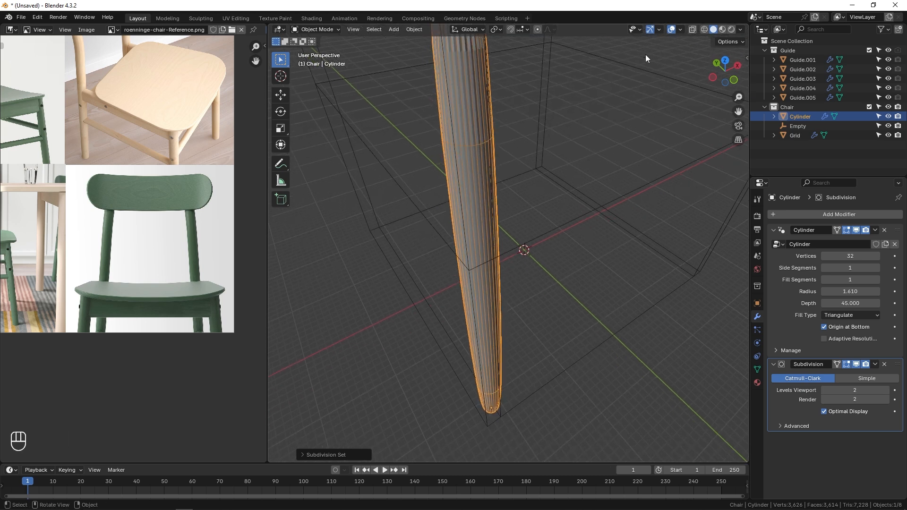
click(670, 30)
shift+middle_drag(477, 132, 489, 255)
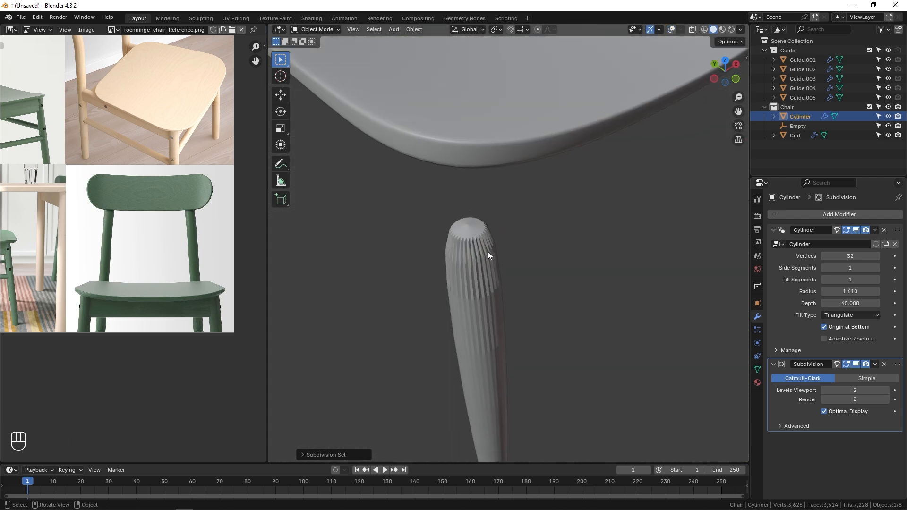
click(671, 30)
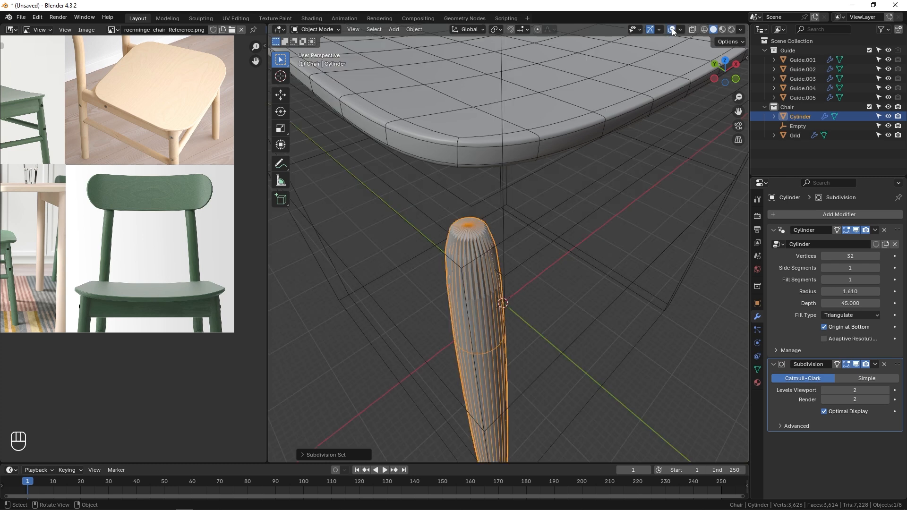
Set the leg cylinder's fill segments to 2 and its side segments to 31.
scroll(631, 307, down, 3)
click(878, 280)
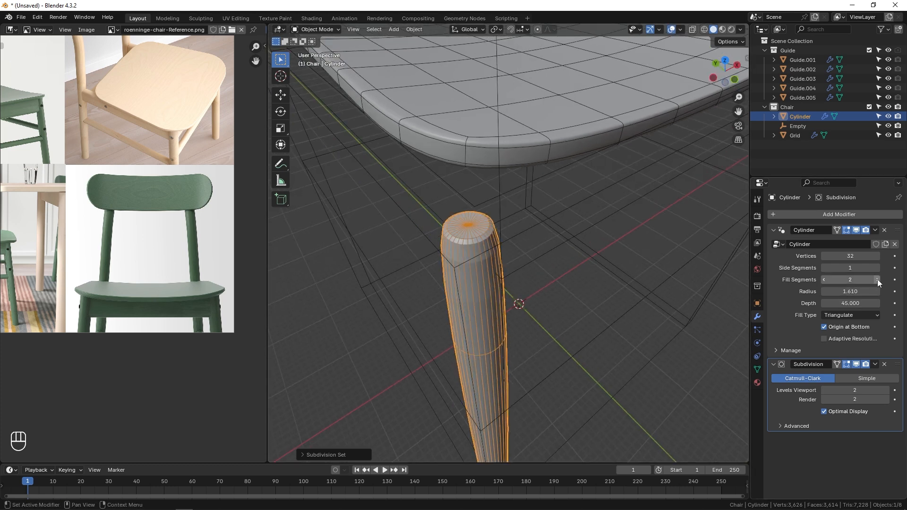
key(KP_Decimal)
drag(851, 268, 889, 268)
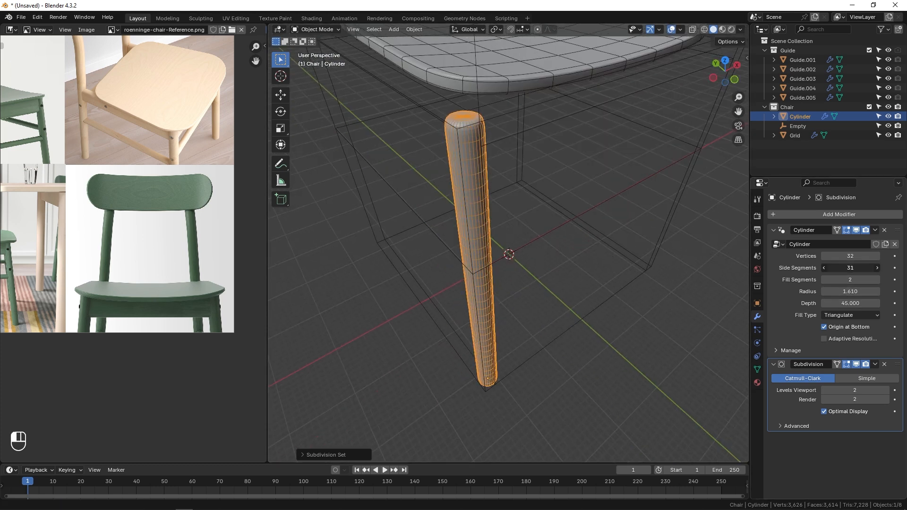
scroll(467, 212, up, 6)
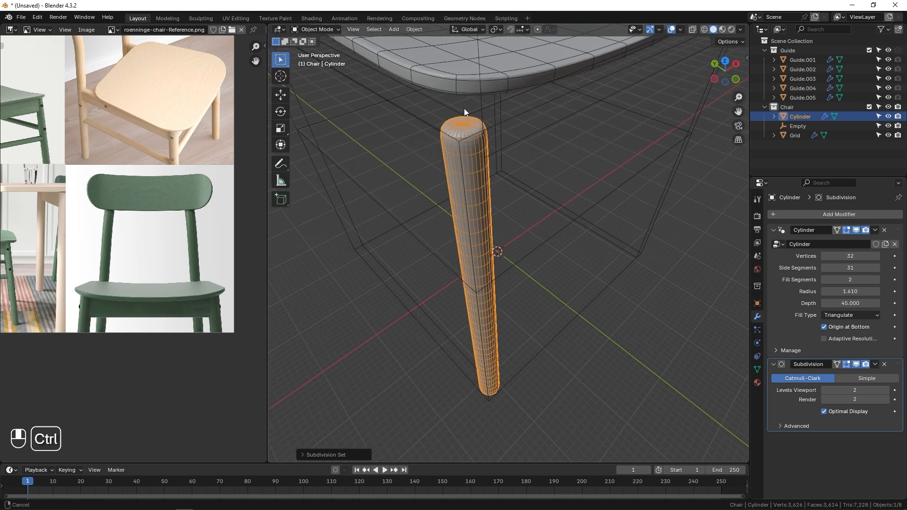
Try Shade Auto Smooth on the leg, and remove its Smooth by Angle modifier.
middle_drag(469, 159, 474, 200)
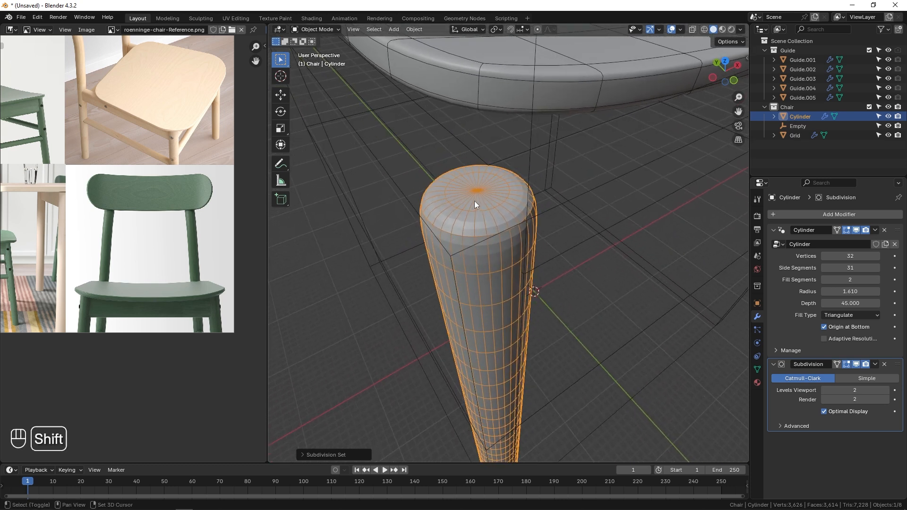
right_click(464, 208)
click(456, 217)
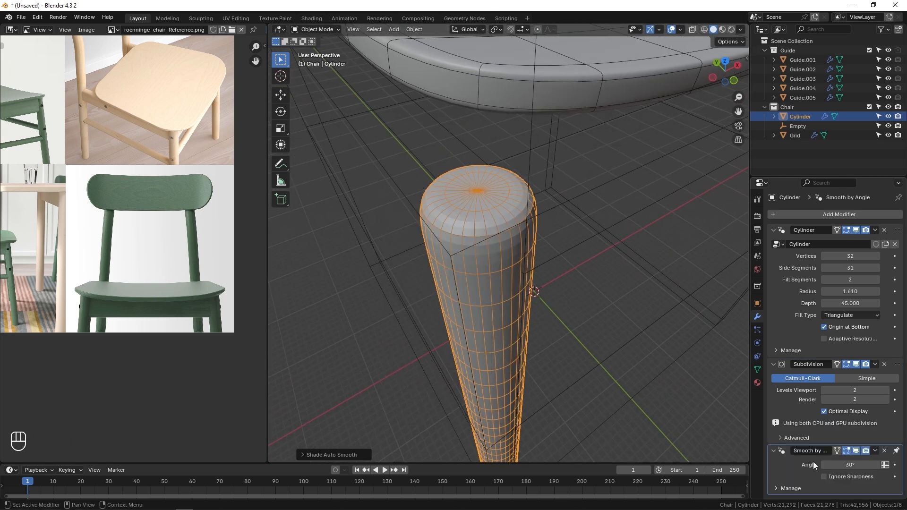
click(885, 451)
middle_drag(461, 296, 504, 262)
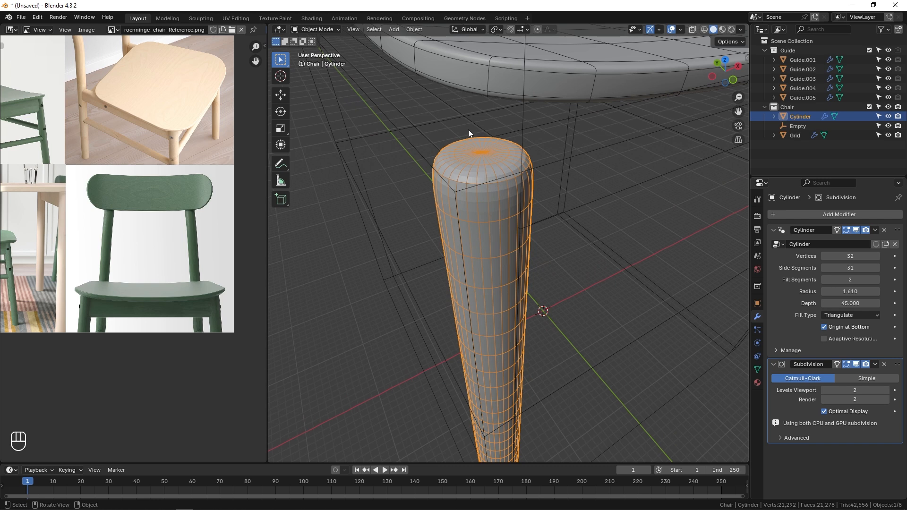
Open the leg's Cylinder node group in the Geometry Nodes workspace and make a separate copy of it.
click(466, 14)
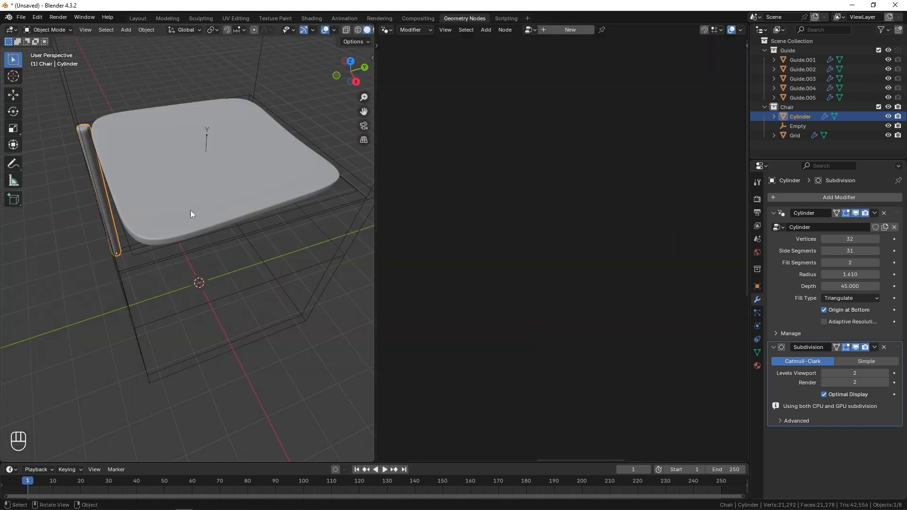
click(782, 213)
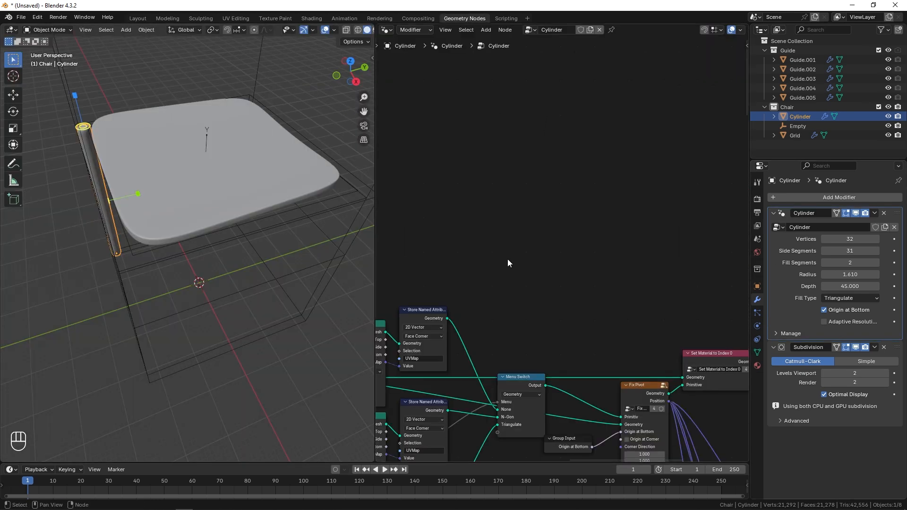
click(590, 30)
middle_drag(365, 251, 214, 157)
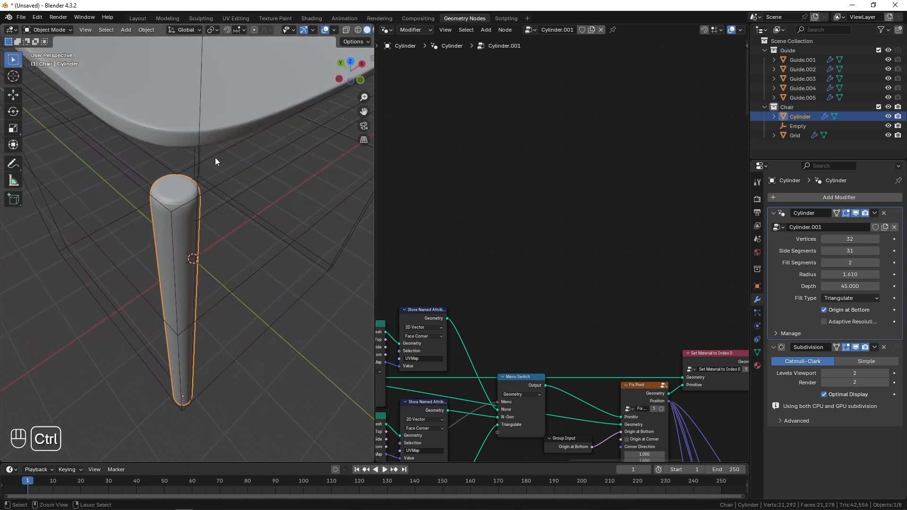
Insert a Set Shade Smooth node between the Set Material to Index 0 node and the Group Output.
middle_drag(682, 295, 573, 203)
middle_drag(691, 271, 556, 226)
drag(556, 226, 655, 221)
key(shift+a)
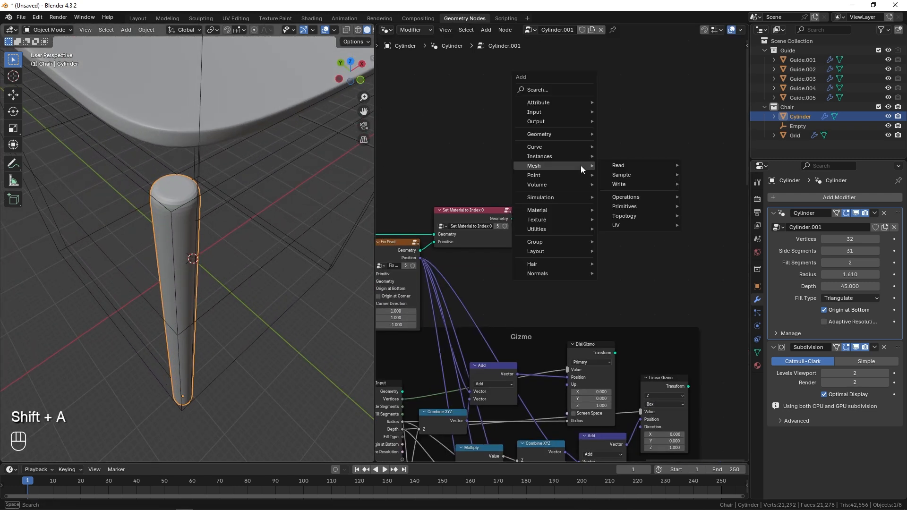
text(sss)
key(Return)
click(549, 188)
Set the leg cylinder's side segments to 63.
ctrl+middle_drag(315, 244, 244, 205)
drag(851, 251, 879, 251)
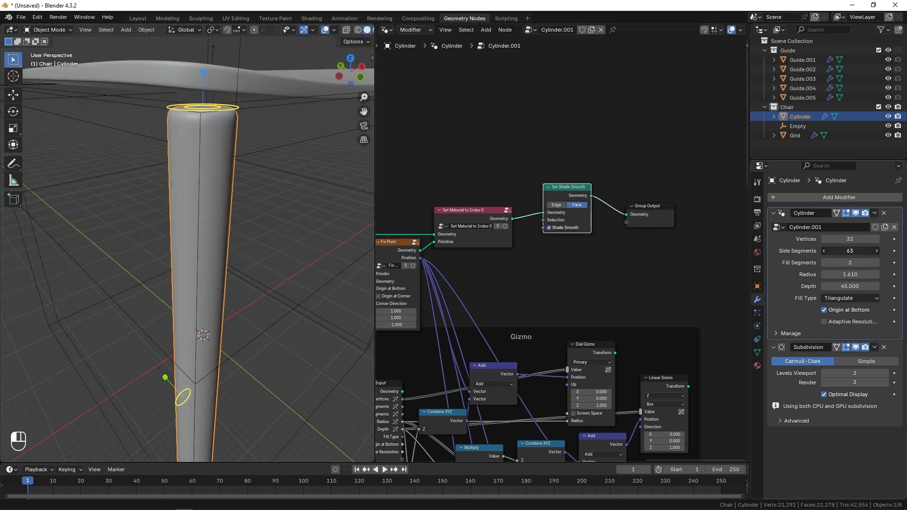
Annotate the leg in front view with its vertical direction and an X-direction shift arrow, and remove the annotations.
ctrl+middle_drag(268, 143, 204, 172)
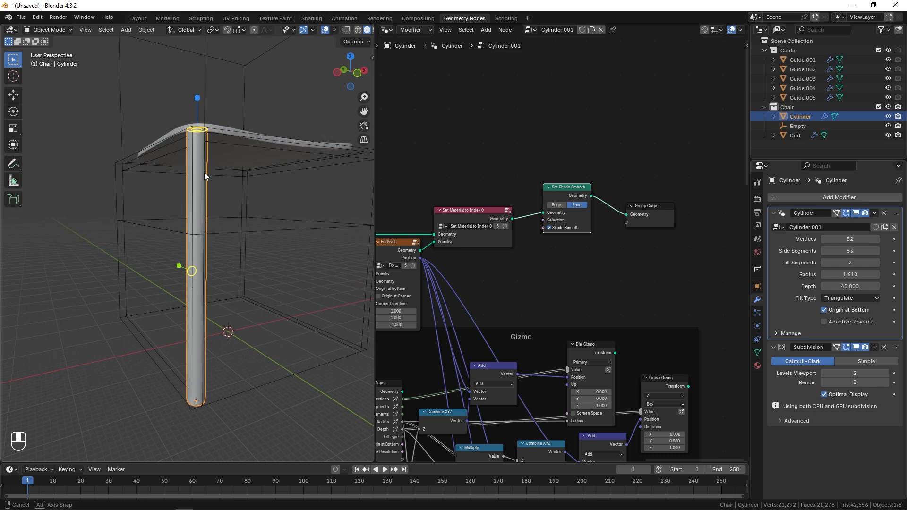
key(KP_1)
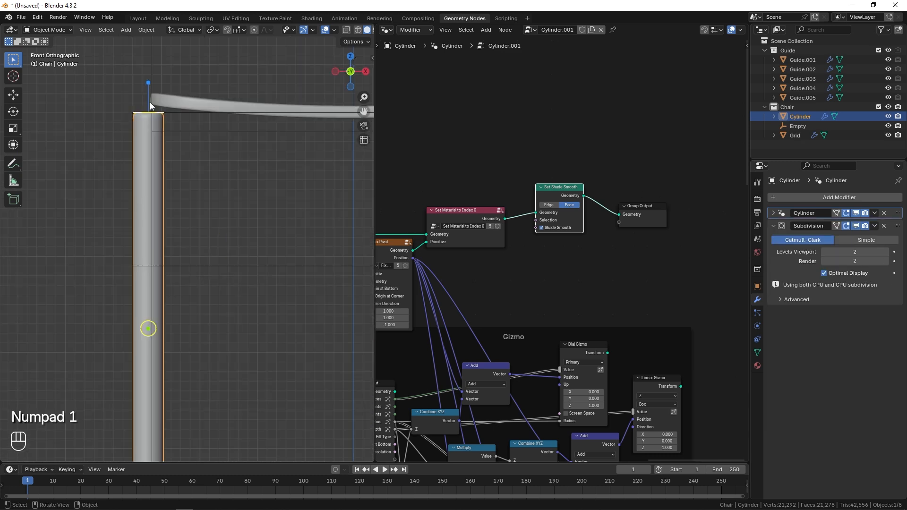
scroll(142, 97, down, 2)
click(204, 255)
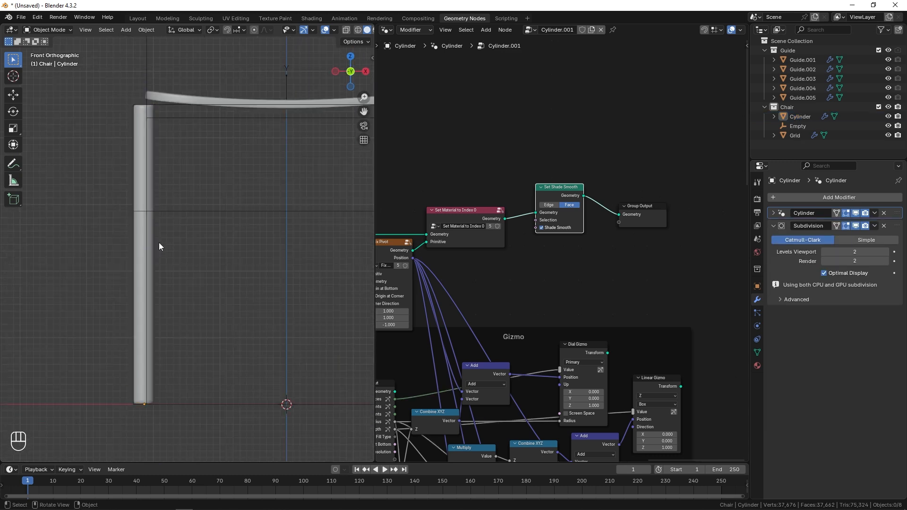
click(13, 164)
drag(154, 104, 163, 104)
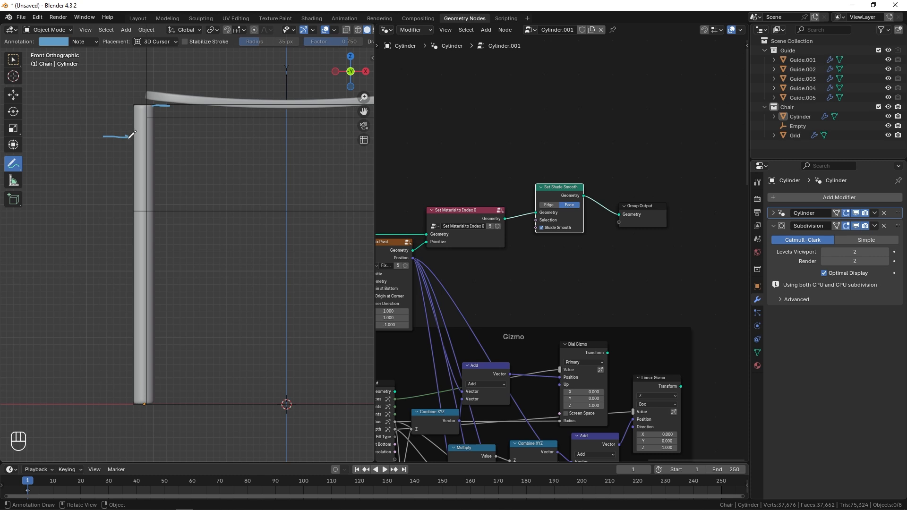
key(ctrl+z)
drag(129, 401, 126, 107)
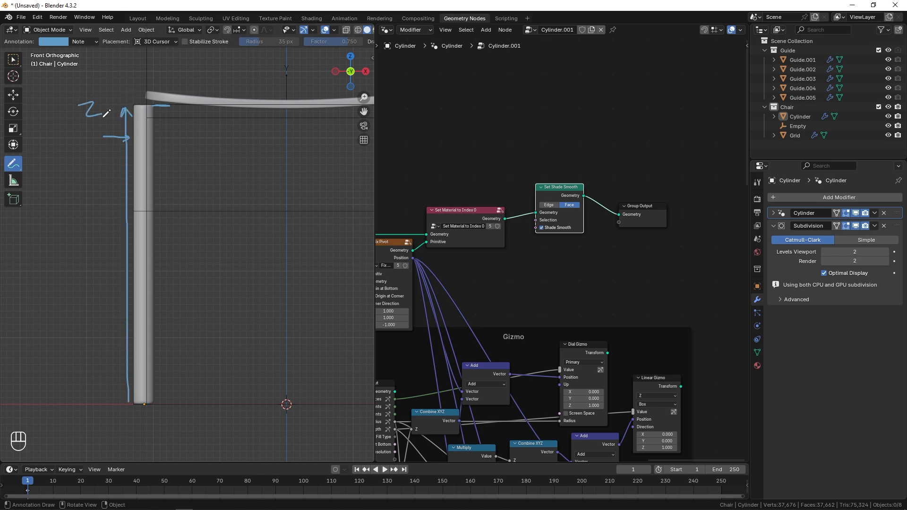
key(ctrl+z)
click(93, 42)
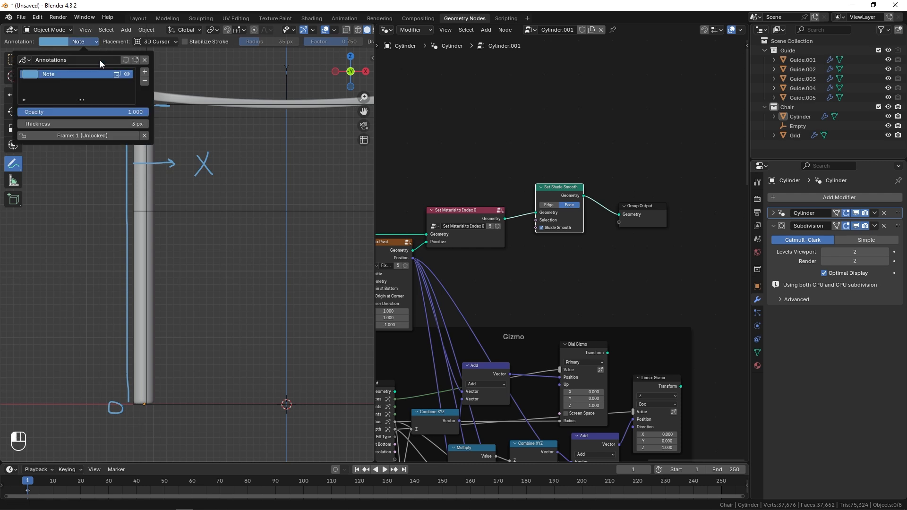
click(144, 60)
Select the leg and move the Group Output node well away from Set Shade Smooth to make room for more nodes.
key(w)
click(145, 206)
middle_drag(683, 157, 609, 136)
drag(569, 186, 699, 182)
scroll(699, 182, down, 8)
middle_drag(700, 182, 590, 200)
drag(591, 198, 724, 191)
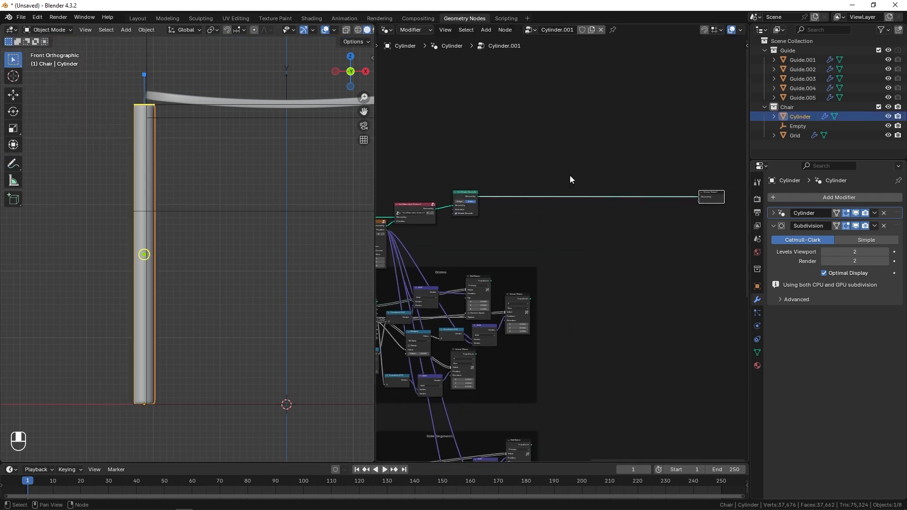
Insert a Set Position node between the Set Shade Smooth node and the Group Output.
key(shift+a)
text(se)
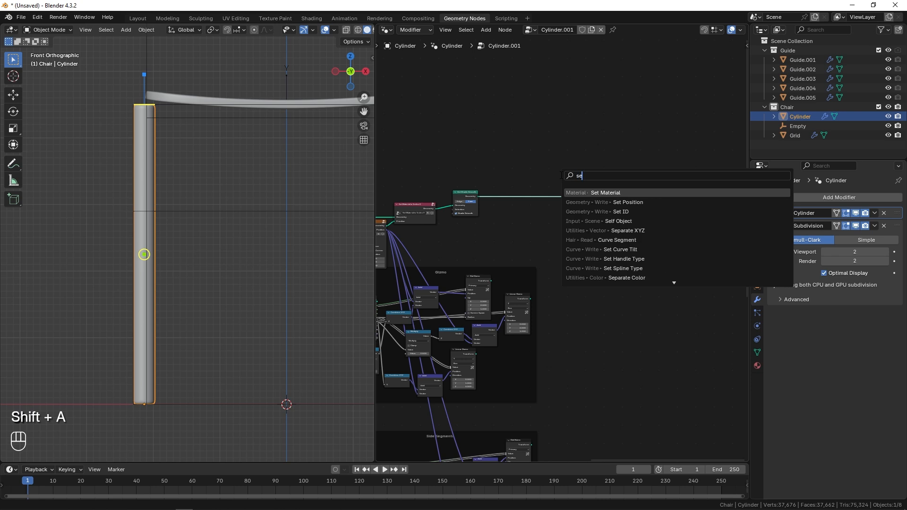
text(t pos)
key(Return)
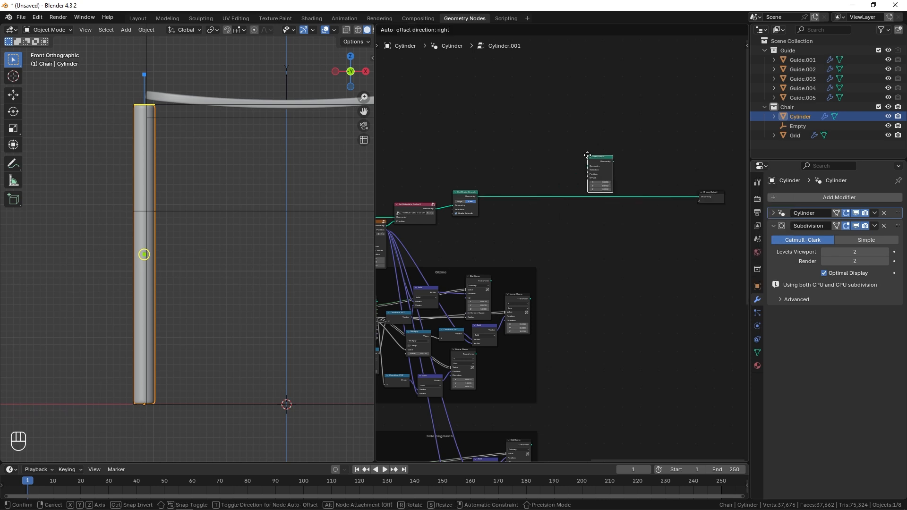
click(642, 201)
Try shifting the whole leg with Set Position offsets of 3 on both X and Y.
scroll(667, 217, up, 3)
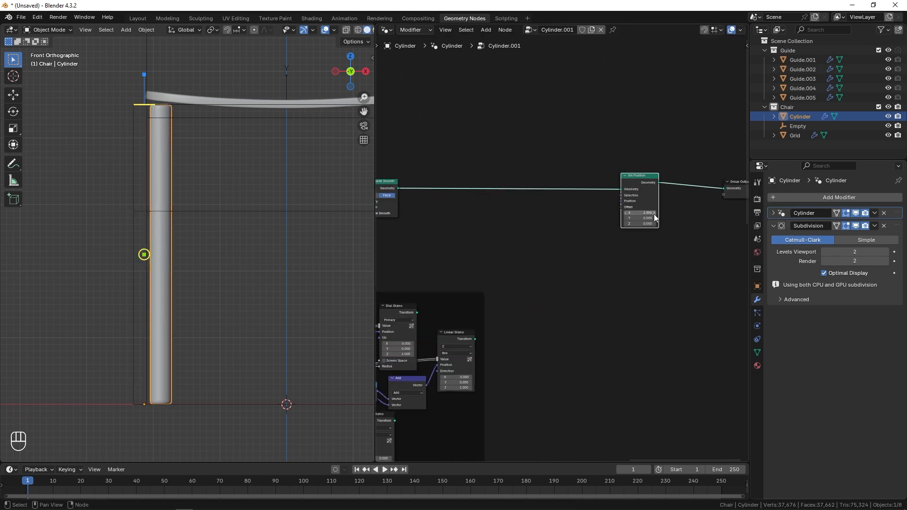
key(ctrl+z)
middle_drag(179, 189, 246, 212)
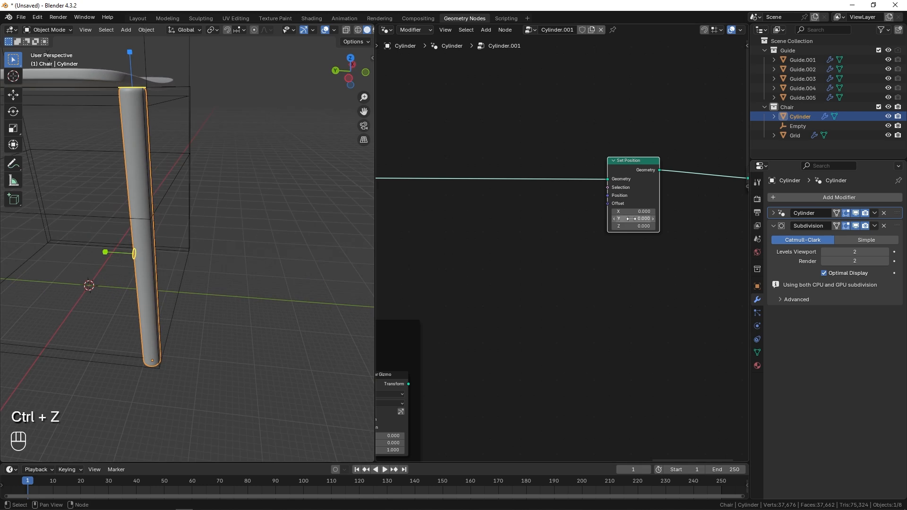
drag(633, 218, 671, 219)
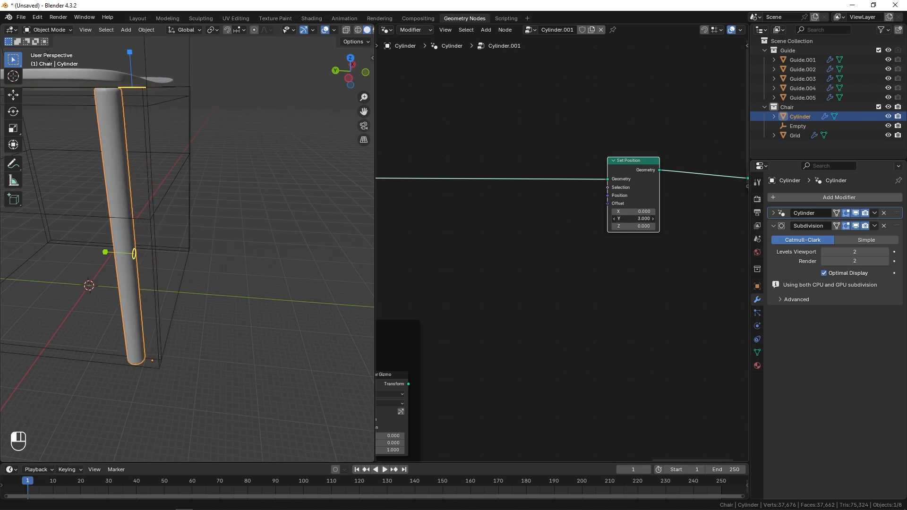
click(643, 212)
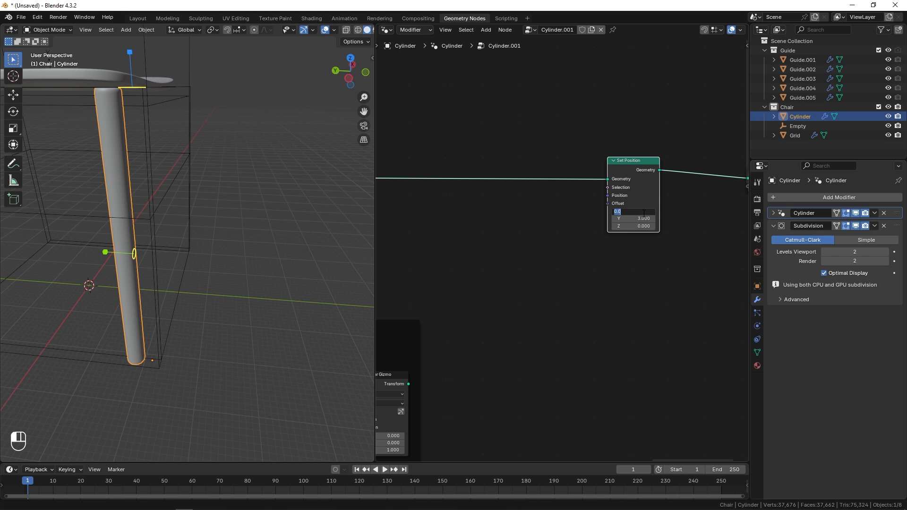
text(3)
key(Return)
Reset the Set Position node's offsets to 0.
middle_drag(154, 193, 390, 208)
scroll(390, 209, down, 2)
middle_drag(486, 219, 571, 215)
mouse_move(671, 208)
mouse_down()
mouse_move(673, 219)
mouse_move(675, 210)
mouse_up()
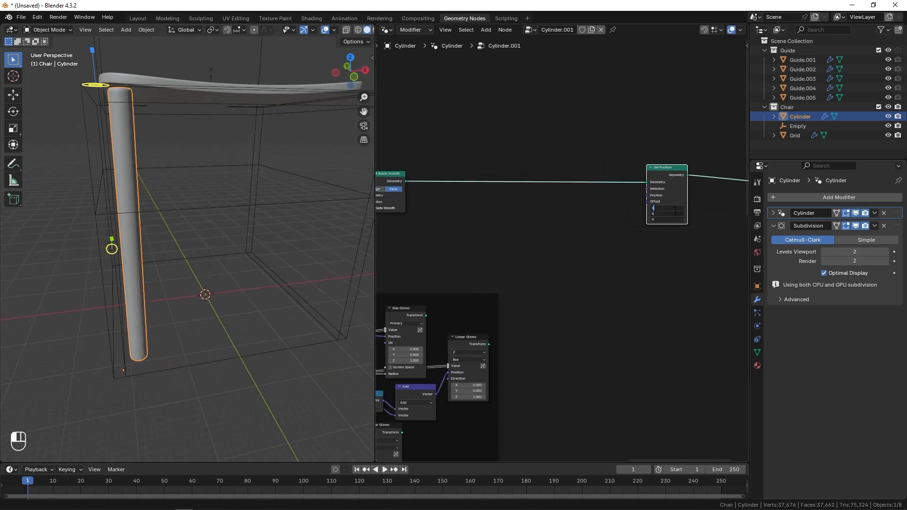
text(0)
key(Return)
Add a Combine XYZ node that feeds the Offset of the Set Position node.
mouse_move(536, 222)
middle_down()
mouse_move(565, 230)
mouse_move(524, 229)
middle_up()
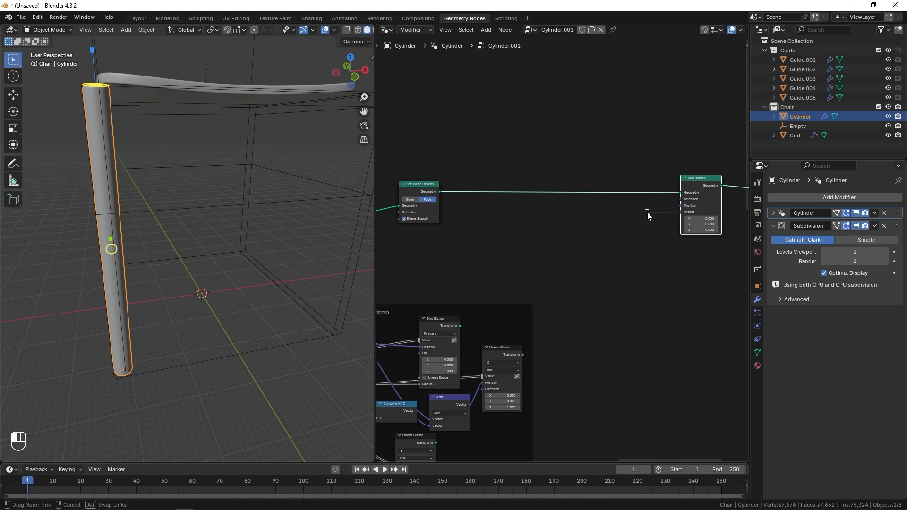
key(shift+a)
text(combin)
key(Return)
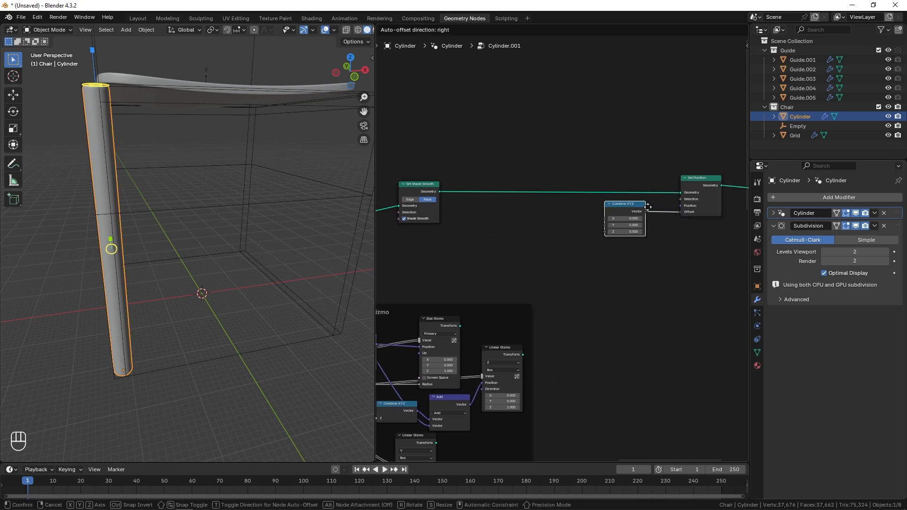
click(636, 226)
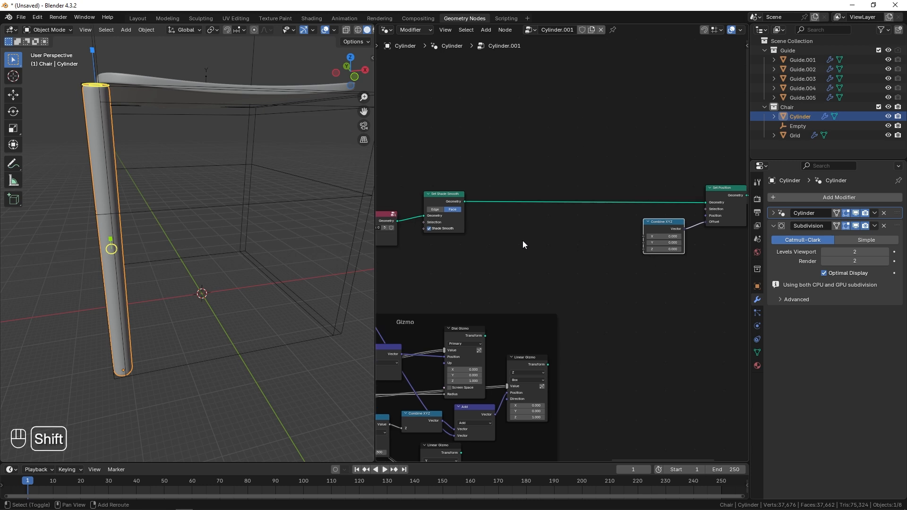
Add a Position node and split its vector with a Separate XYZ node.
key(shift+a)
text(positi)
key(Return)
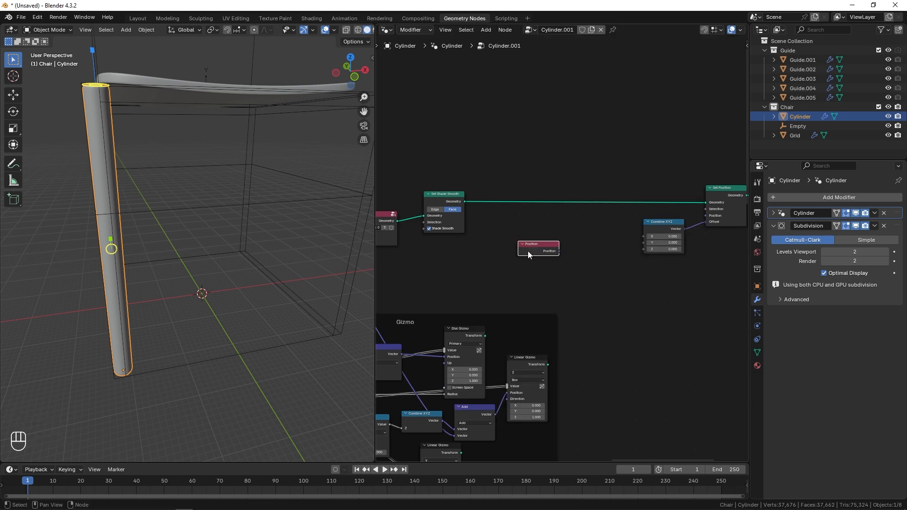
click(496, 242)
key(shift+a)
text(separat)
key(Return)
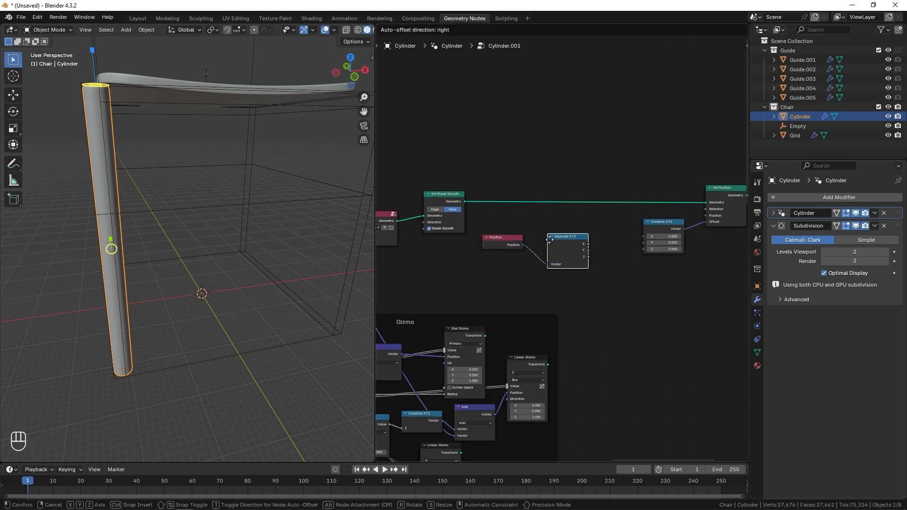
click(518, 272)
Connect the position's separated Z value to the X input of Combine XYZ, and inspect the slanted leg's dimensions.
drag(457, 260, 644, 236)
middle_drag(112, 282, 128, 323)
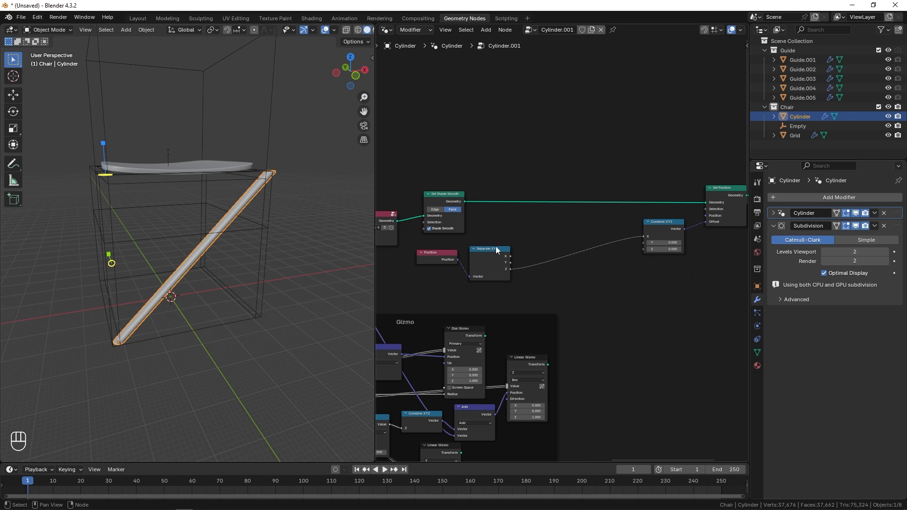
middle_drag(144, 308, 201, 280)
mouse_move(270, 254)
middle_down()
mouse_move(251, 255)
mouse_move(262, 208)
mouse_move(263, 260)
middle_up()
key(n)
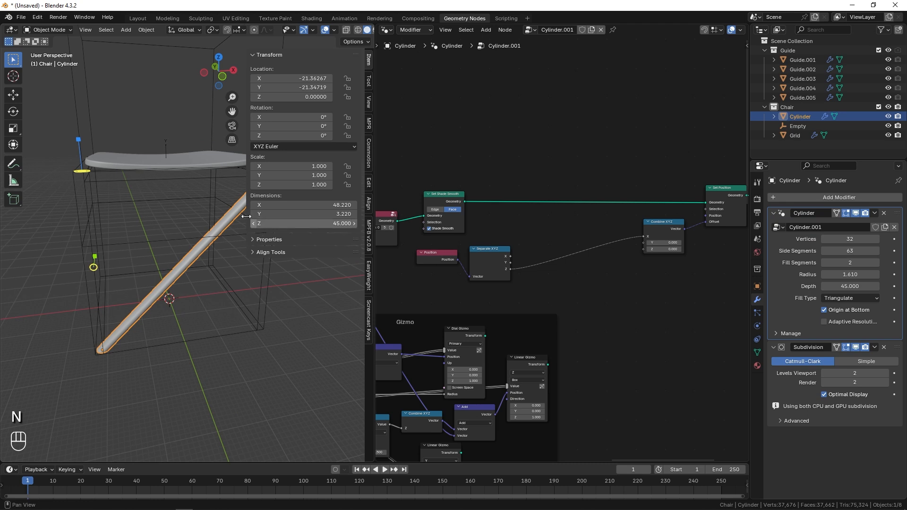
shift+middle_drag(185, 221, 203, 289)
key(n)
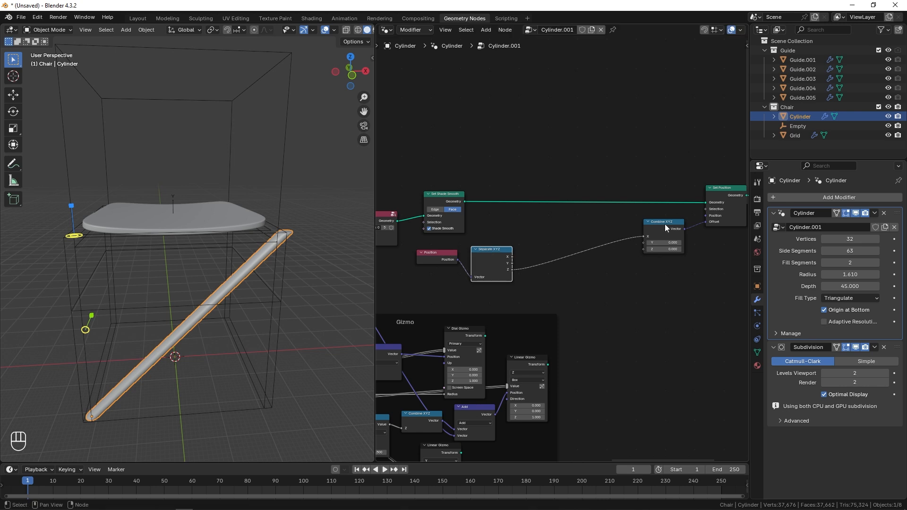
Add a Bounding Box node fed by the Set Shade Smooth geometry, with the surrounding nodes spaced out.
drag(665, 224, 678, 231)
drag(446, 199, 440, 157)
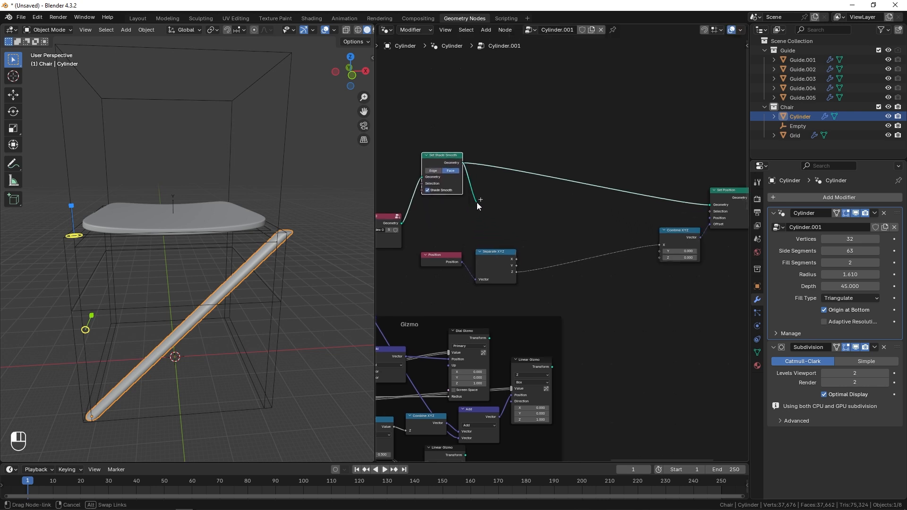
key(shift+a)
text(boun)
key(Return)
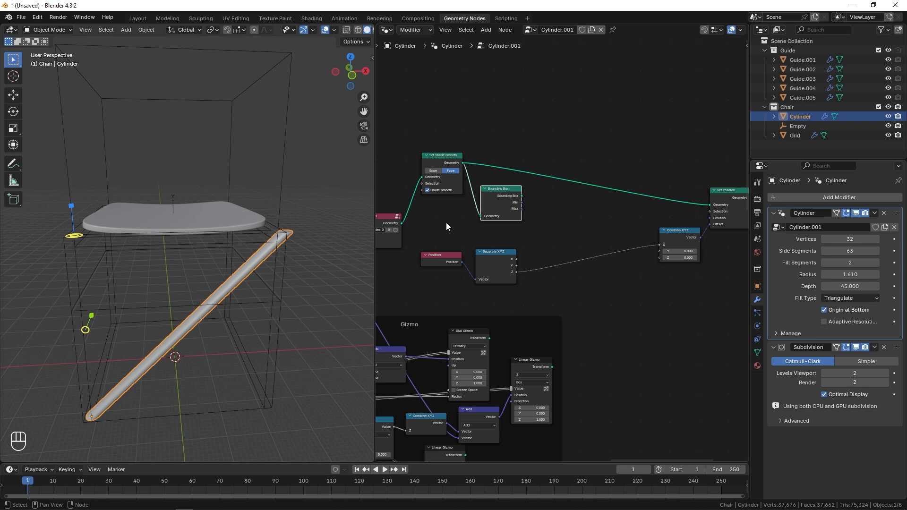
drag(492, 193, 489, 193)
Duplicate the Separate XYZ node and connect the Bounding Box's Max output to it.
click(491, 258)
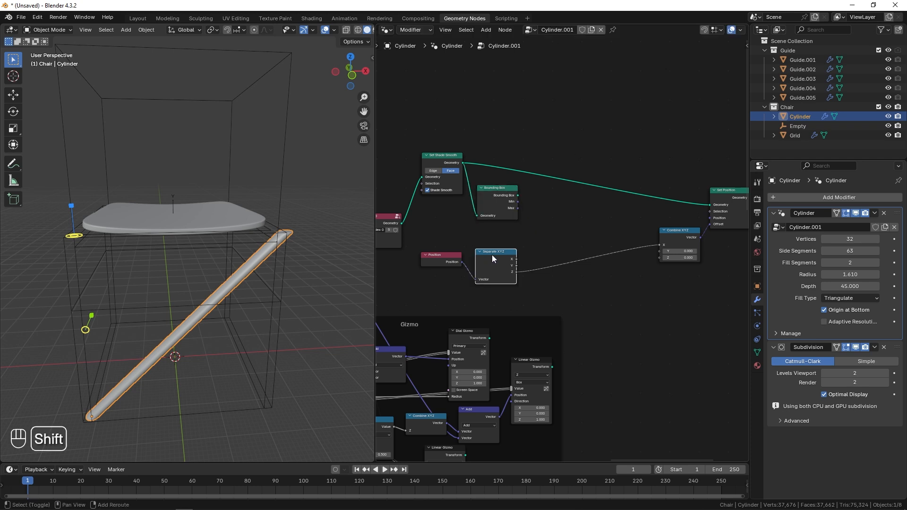
key(shift+d)
click(550, 192)
drag(520, 209, 536, 192)
Insert a Map Range node between the position's Z value and Combine XYZ, with the bounding box's maximum Z driving From Max.
key(shift+a)
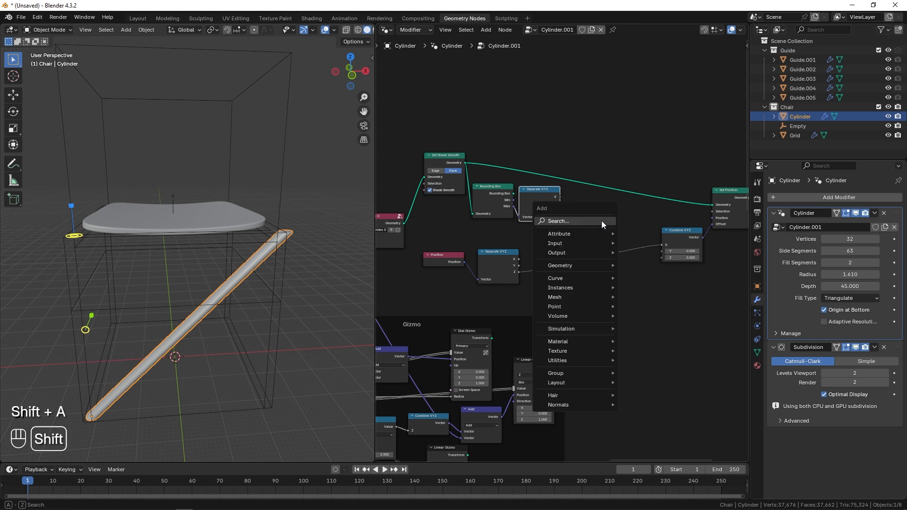
text(map)
key(Return)
click(582, 263)
drag(601, 226, 592, 222)
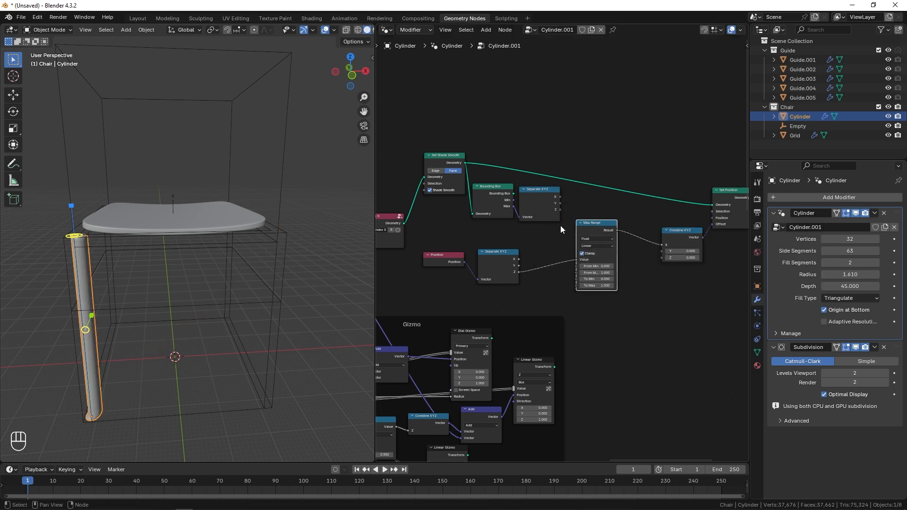
drag(572, 267, 577, 273)
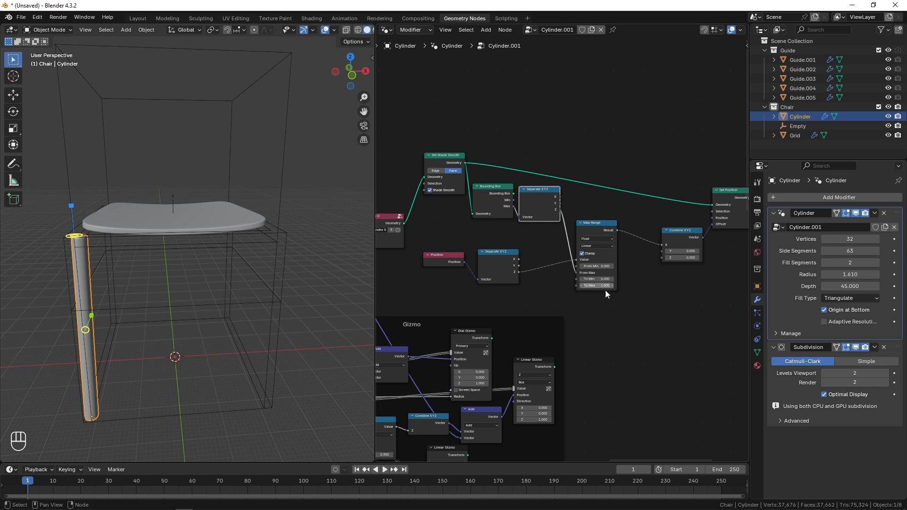
Insert a Math node set to Multiply between the Map Range result and the Combine XYZ X input.
scroll(610, 269, up, 2)
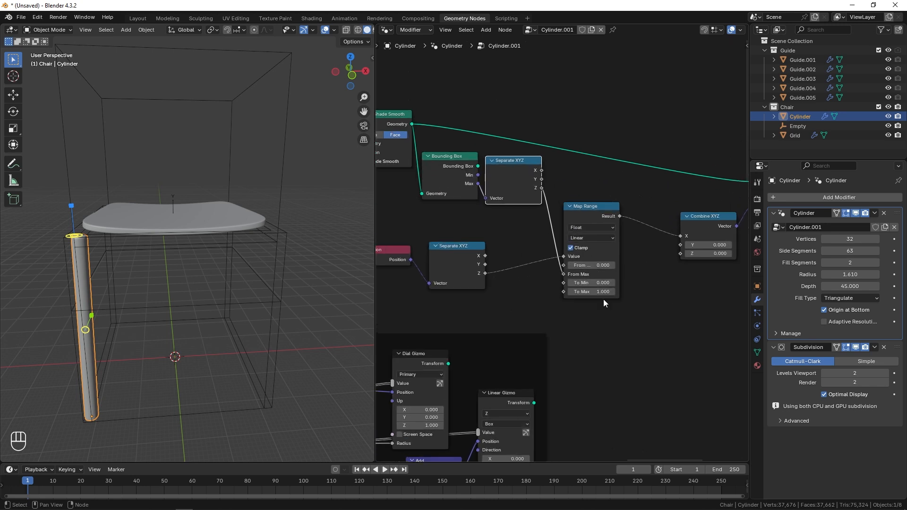
drag(585, 216, 527, 235)
middle_drag(618, 274, 561, 271)
click(569, 305)
key(shift+a)
text(math)
click(625, 325)
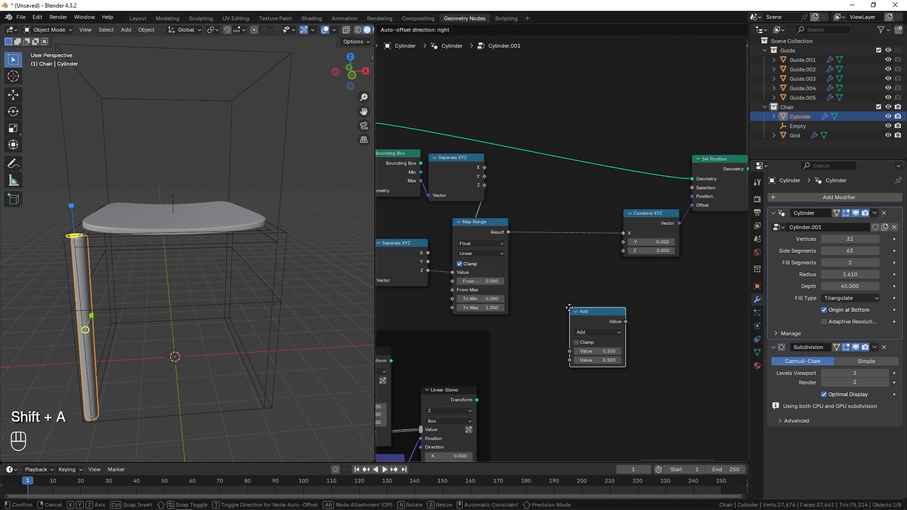
click(598, 332)
click(342, 375)
drag(594, 312, 562, 206)
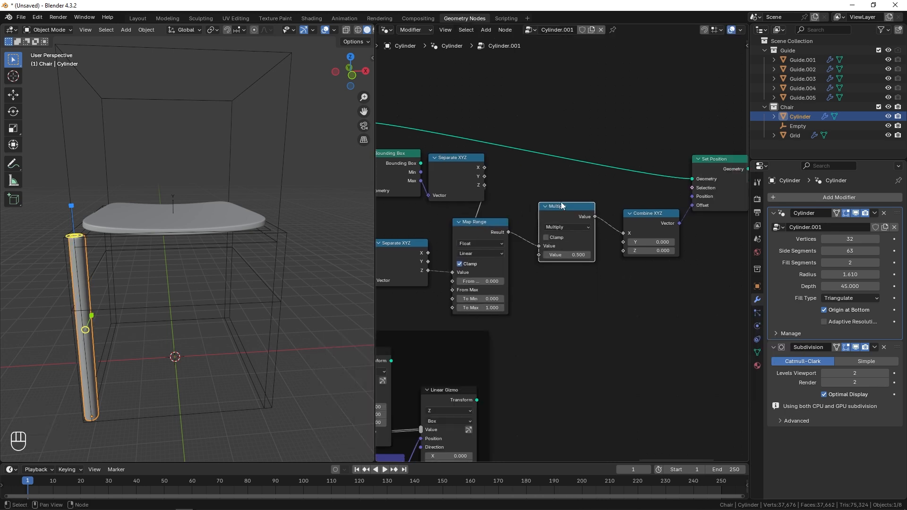
Set the Multiply node's value to 3 and space out the Map Range and Multiply nodes.
key(Return)
middle_drag(113, 256, 130, 271)
ctrl+middle_drag(130, 271, 115, 222)
middle_drag(53, 246, 85, 236)
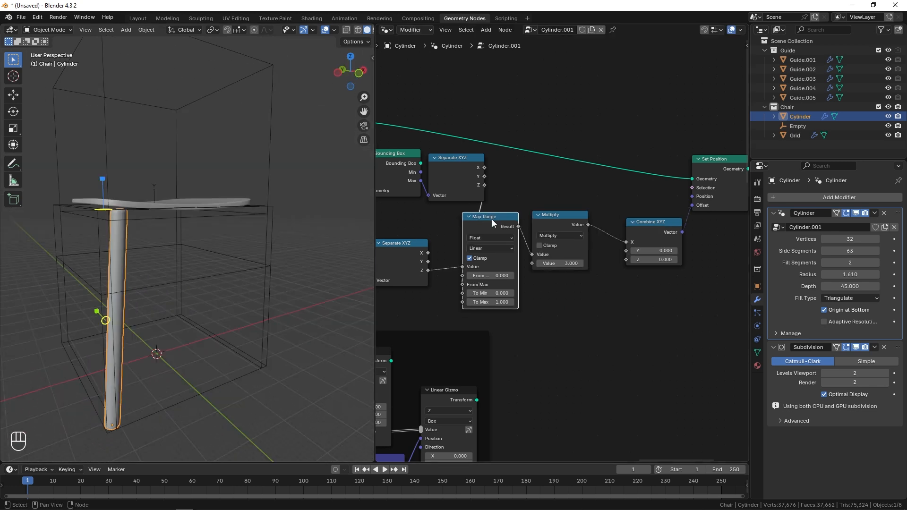
drag(492, 219, 494, 219)
drag(562, 217, 574, 214)
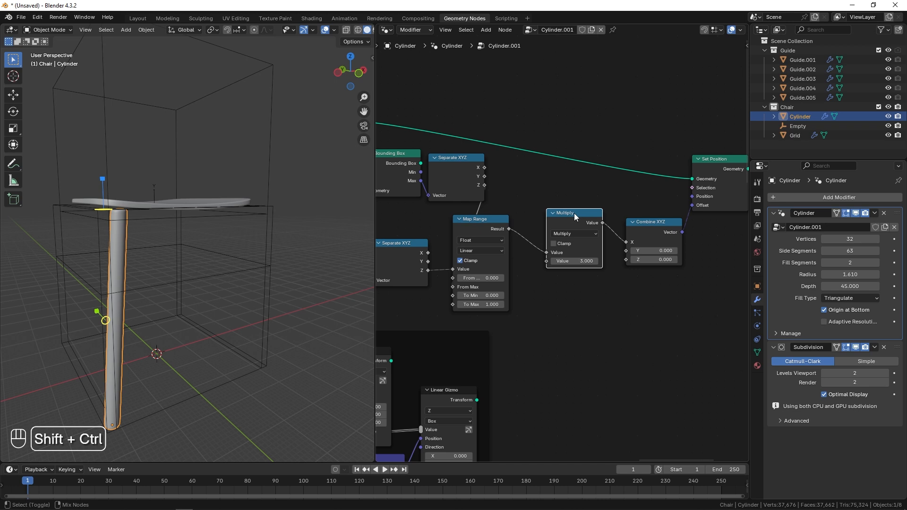
Duplicate the Multiply node with its Map Range link and connect the copy to the Combine XYZ Y input.
key(ctrl+shift+d)
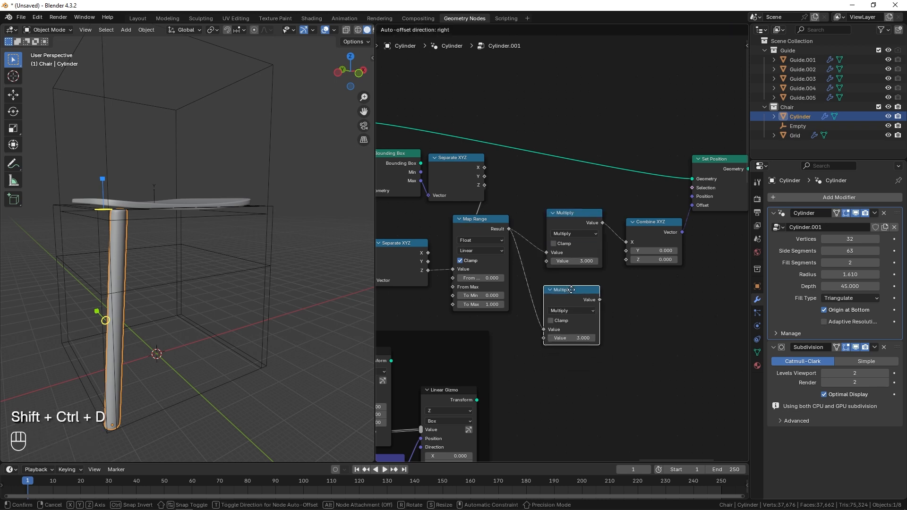
click(580, 301)
drag(603, 297, 629, 255)
Set the Y-offset Multiply value to 7.7 and increase the X-offset Multiply value to slant the leg further inward.
middle_drag(88, 270, 203, 296)
drag(574, 334, 614, 335)
drag(576, 263, 595, 260)
middle_drag(207, 269, 121, 274)
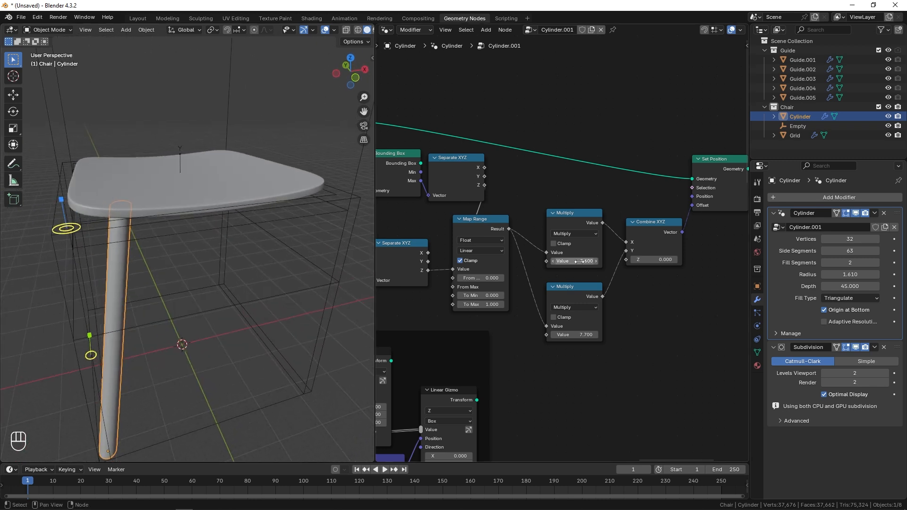
Move the Multiply, Combine XYZ, Set Position and Group Output nodes further away from the Map Range node to make room.
key(Return)
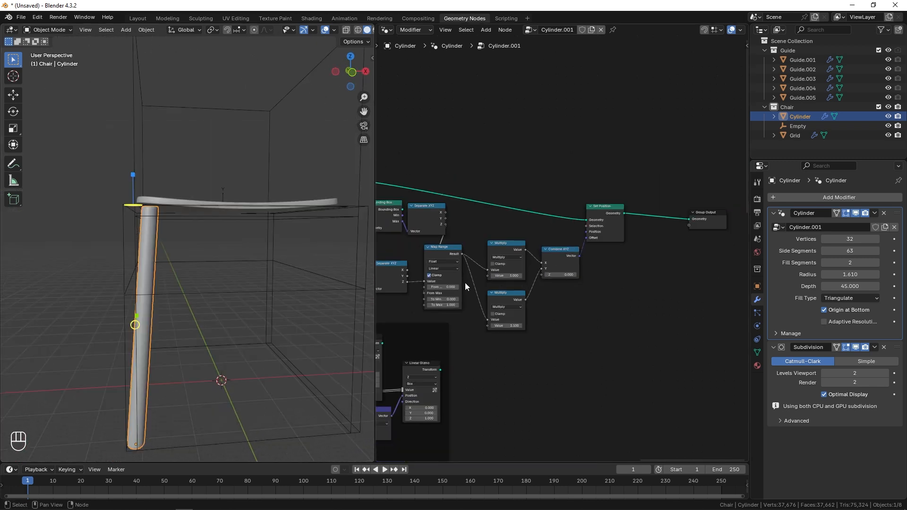
scroll(466, 285, down, 2)
drag(474, 340, 584, 206)
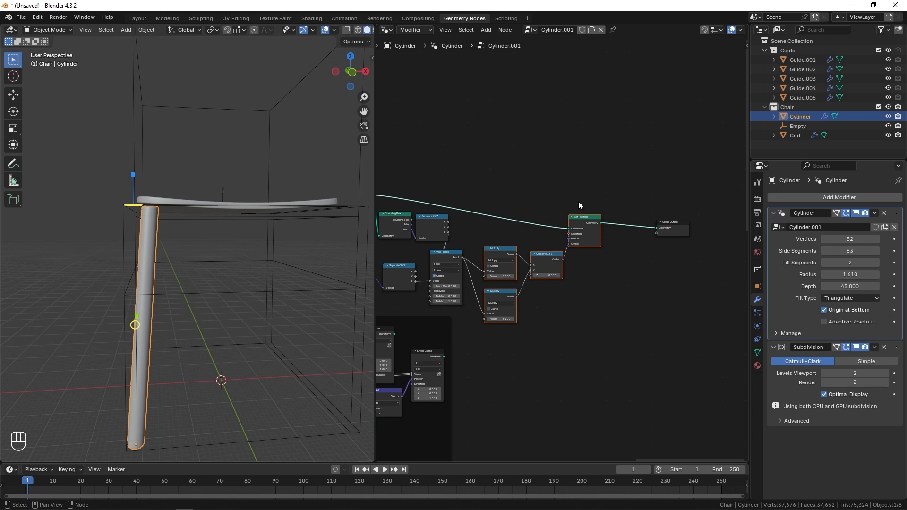
key(g)
shift+drag(671, 196, 709, 264)
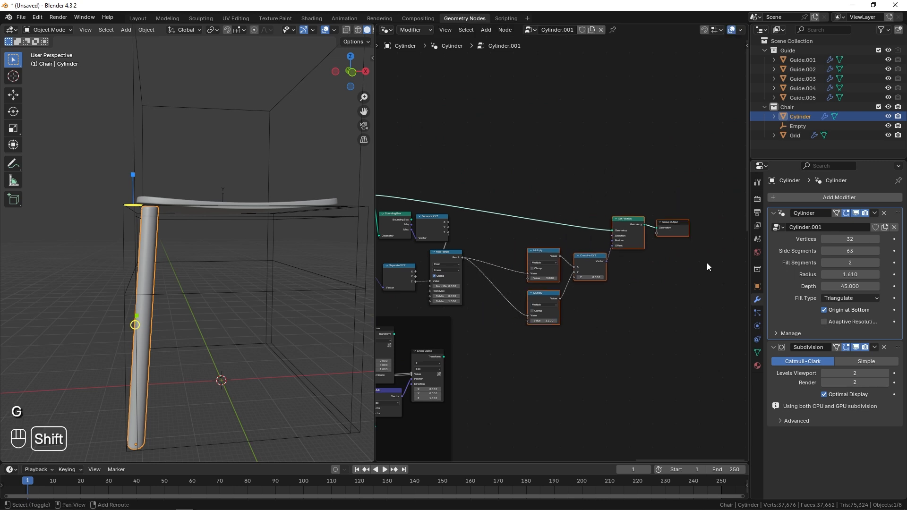
key(g)
click(644, 261)
click(559, 239)
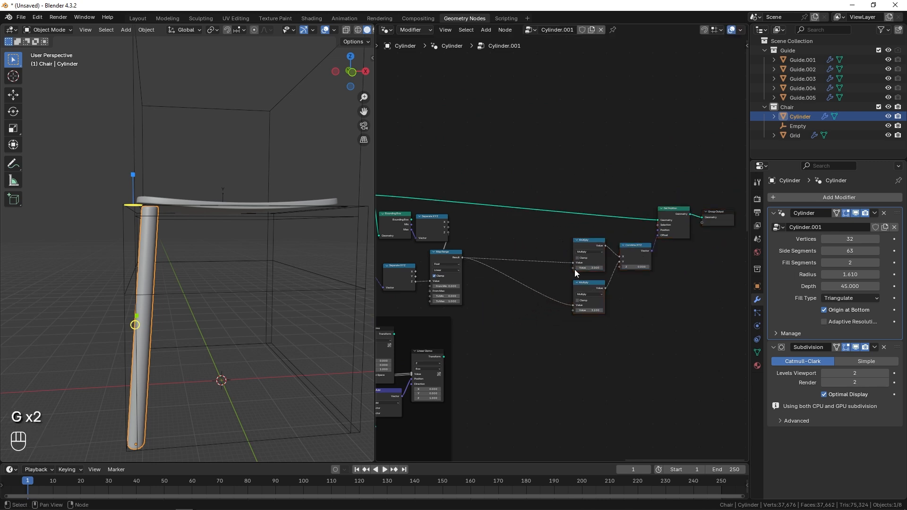
Expose the value of the Multiply node feeding X as a Group Input socket named "X Skew".
drag(574, 269, 543, 236)
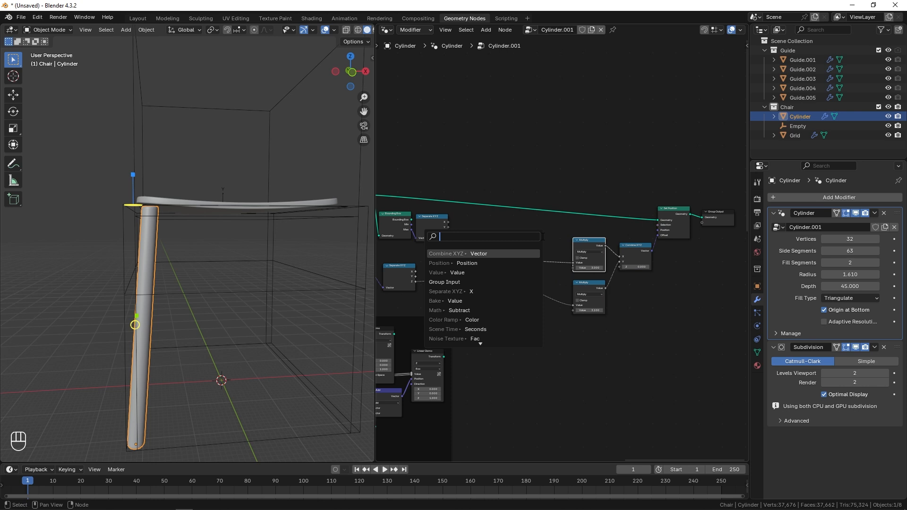
click(524, 282)
click(515, 283)
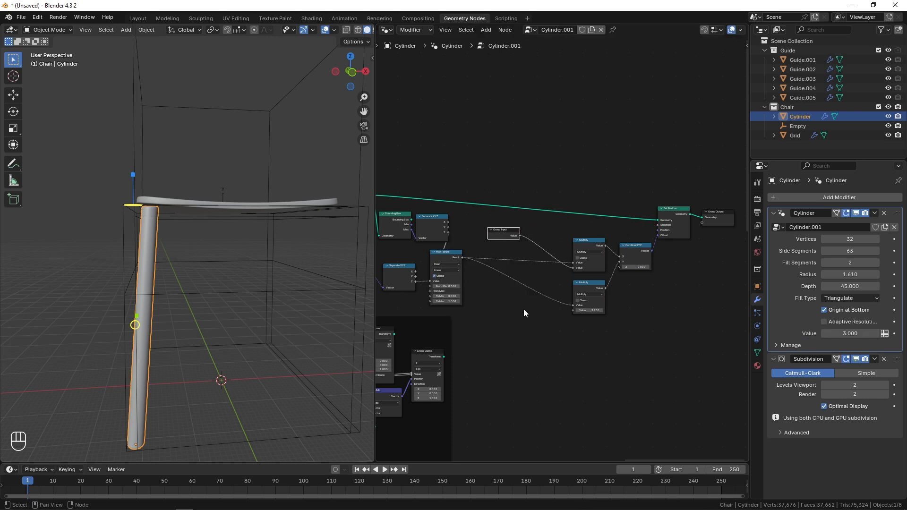
key(n)
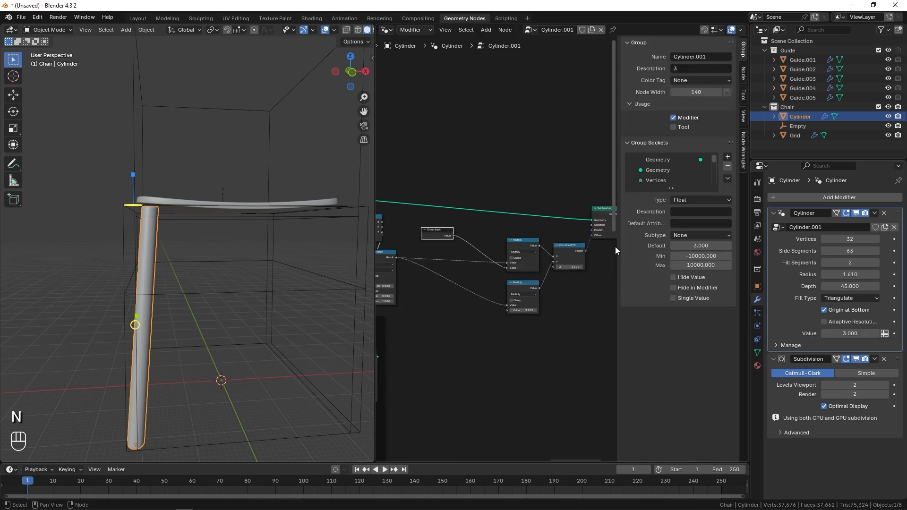
drag(671, 187, 671, 291)
double_click(653, 264)
text(X Skew)
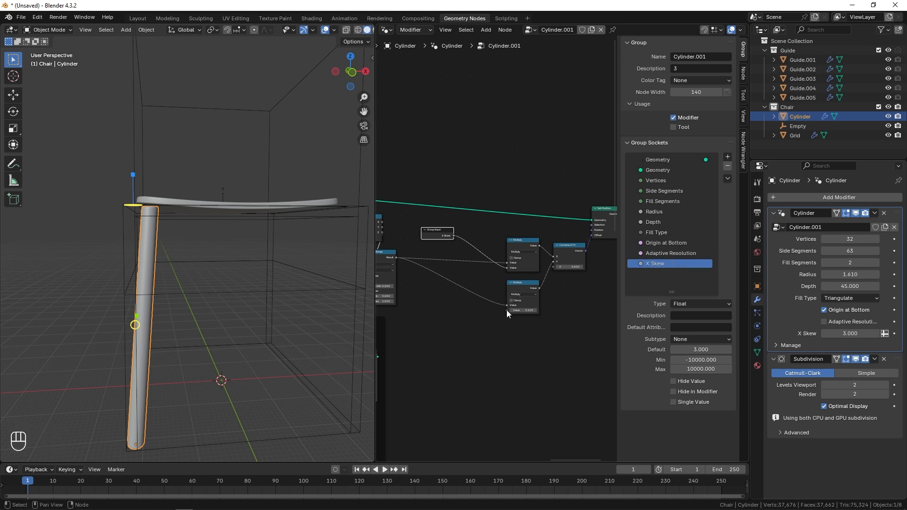
Expose the value of the Multiply node feeding Y as a Group Input named "Y Skew" and make it a single value.
drag(506, 310, 359, 317)
click(401, 336)
click(510, 334)
text(Y Skew)
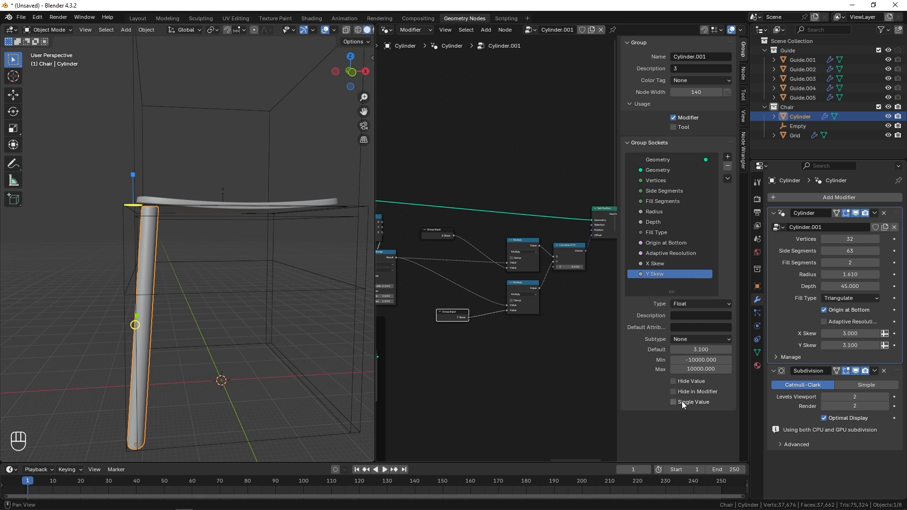
click(674, 402)
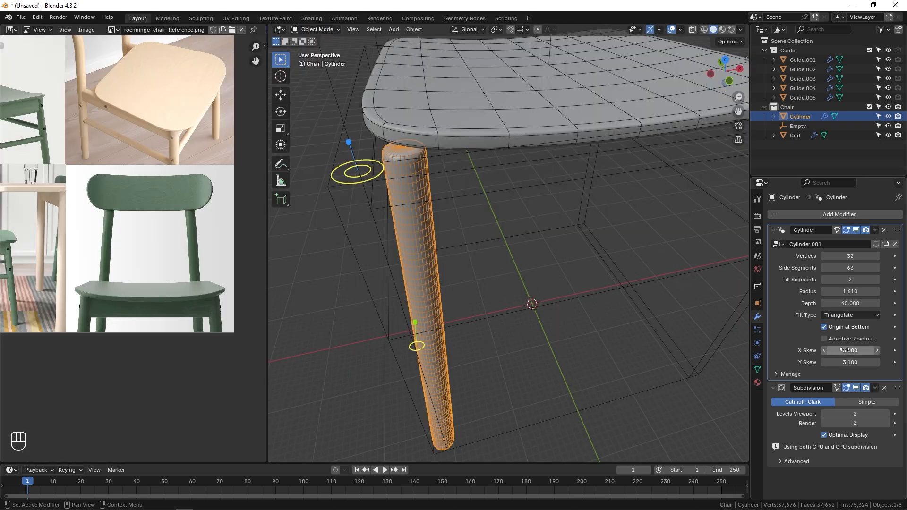
Increase the leg's X Skew to 3.86.
drag(850, 351, 885, 351)
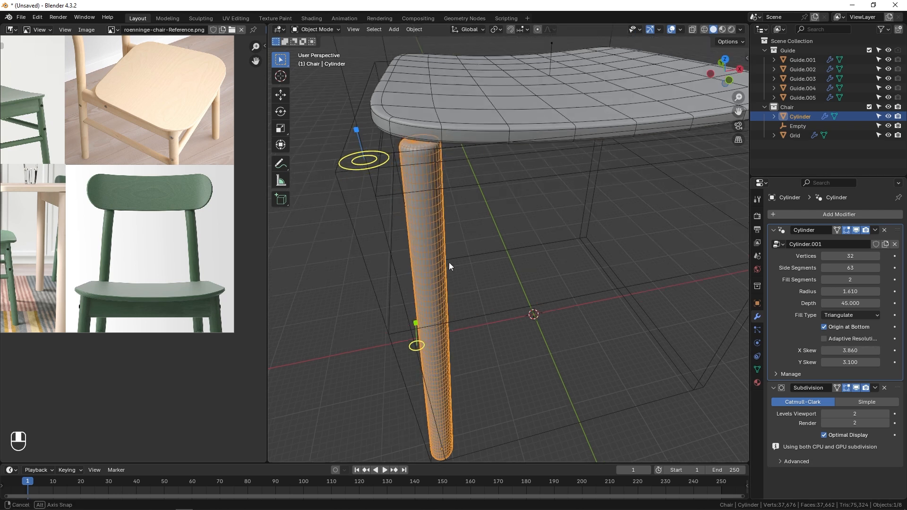
middle_drag(449, 262, 443, 234)
key(ctrl+z)
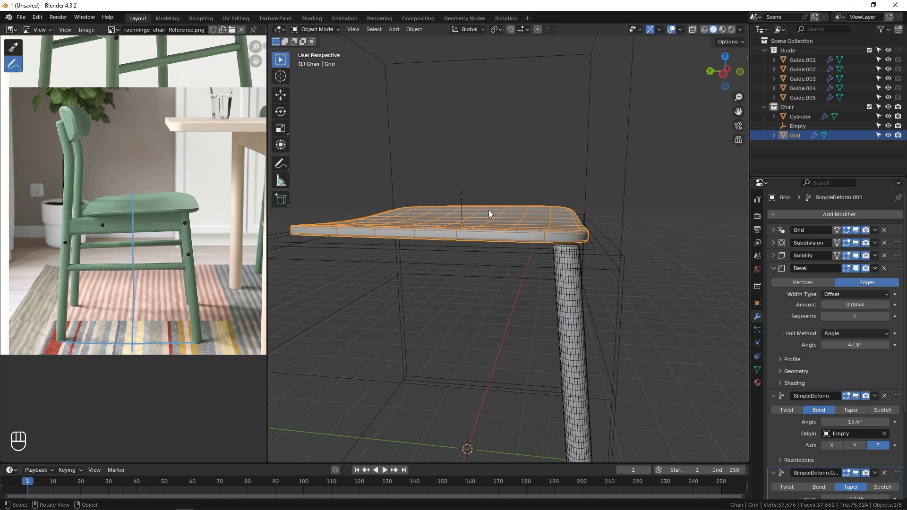
Parent the seat grid to its bend Empty.
shift+click(463, 200)
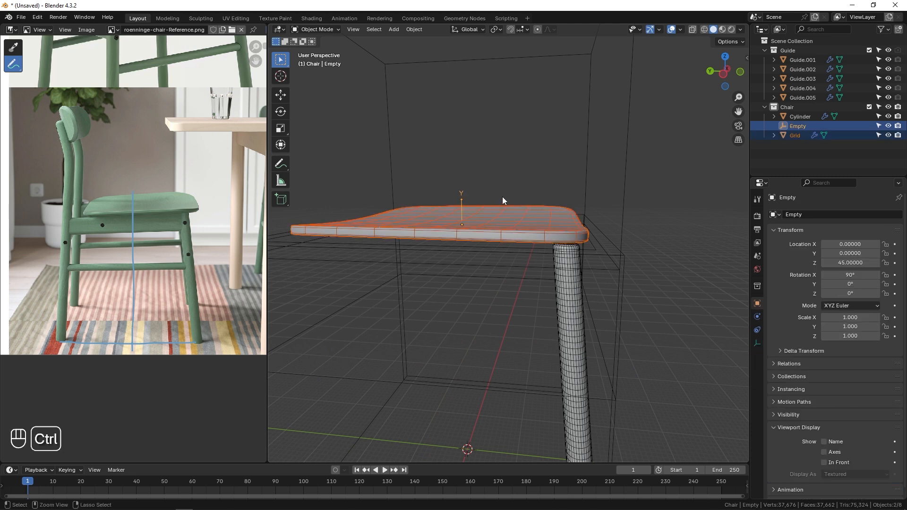
key(ctrl+p)
click(482, 204)
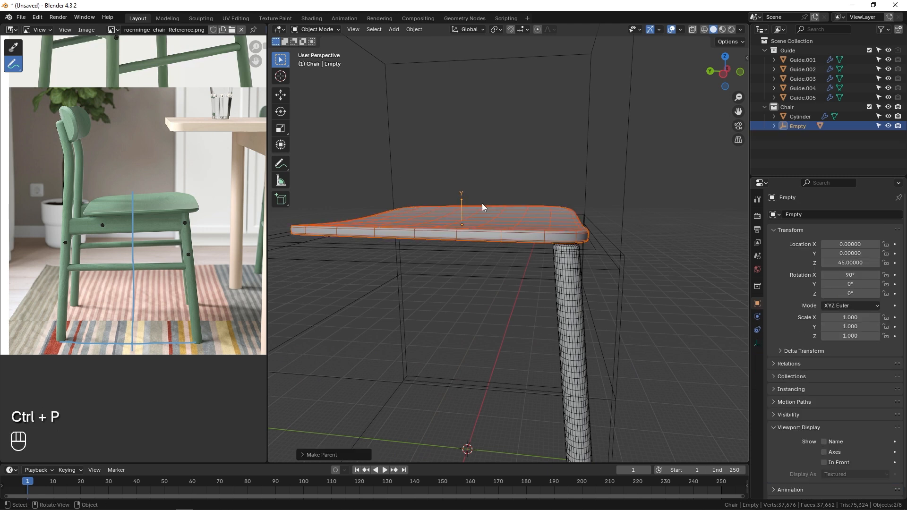
Move the Empty together with the seat along the Y axis to about -2.65.
click(463, 201)
middle_drag(463, 200, 512, 229)
key(g)
key(y)
click(510, 227)
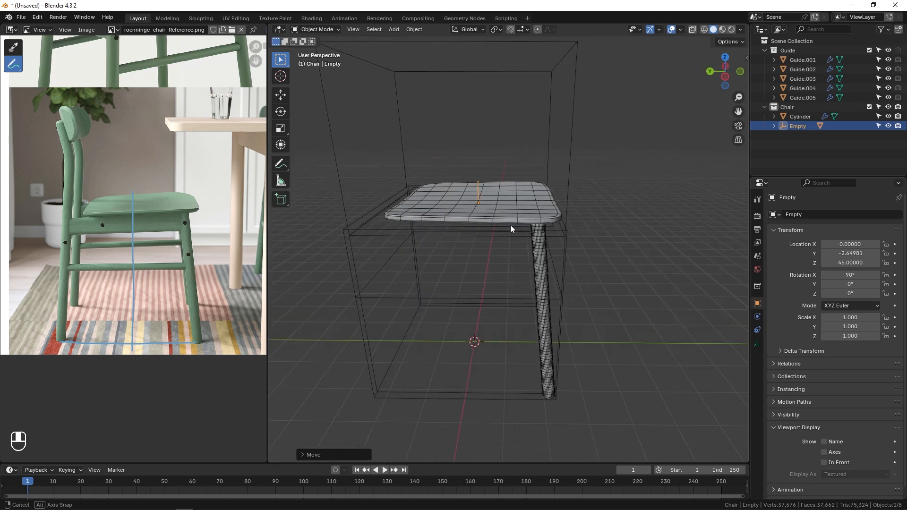
Fine-tune the Y Skew of the front leg cylinder beneath the seat.
scroll(512, 228, up, 3)
click(547, 274)
drag(855, 362, 851, 362)
Add a Mirror modifier to the front leg cylinder.
click(878, 214)
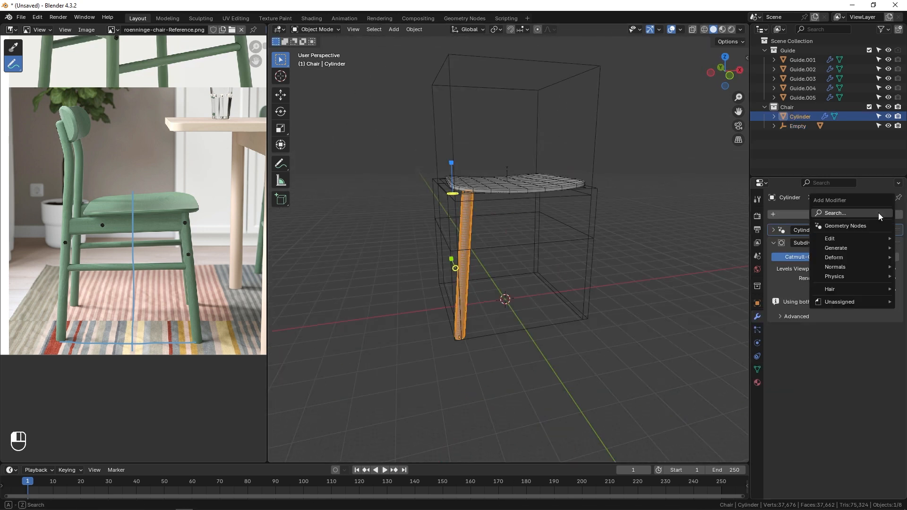
mouse_move(846, 248)
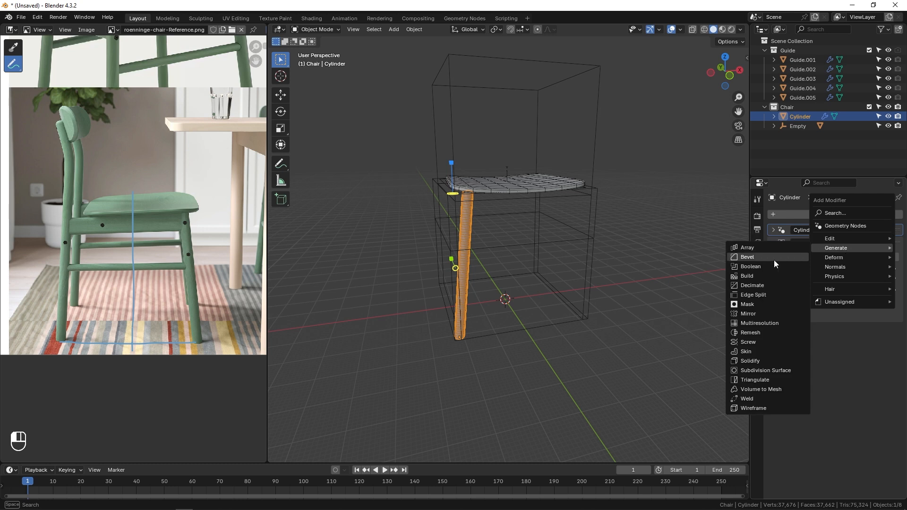
click(757, 314)
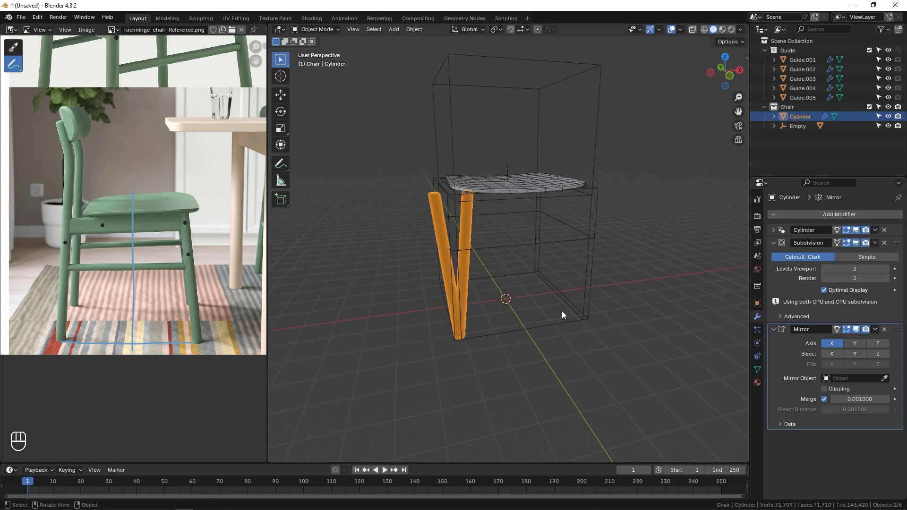
Add a Plain Axes empty at the world origin and enlarge its display size to 9.72.
click(511, 308)
shift+middle_drag(510, 308, 438, 295)
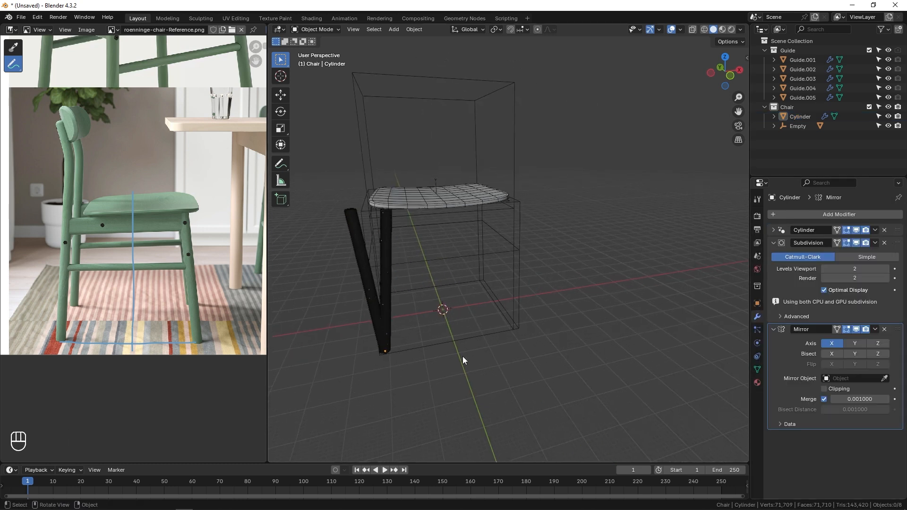
key(shift+a)
mouse_move(418, 409)
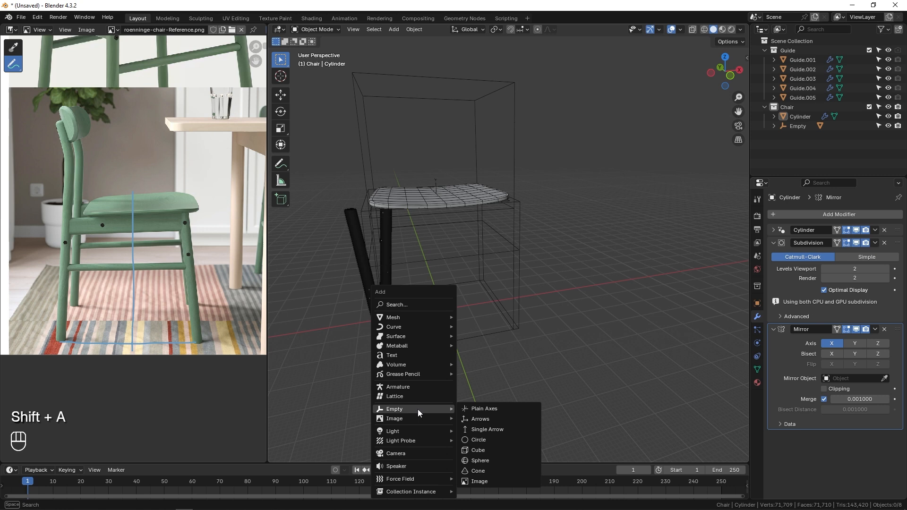
click(492, 420)
click(758, 343)
drag(845, 239, 893, 239)
Rename the new empty at the origin to "Mirror Empty.001".
double_click(804, 135)
key(ctrl+Left)
text(Mirror)
click(376, 384)
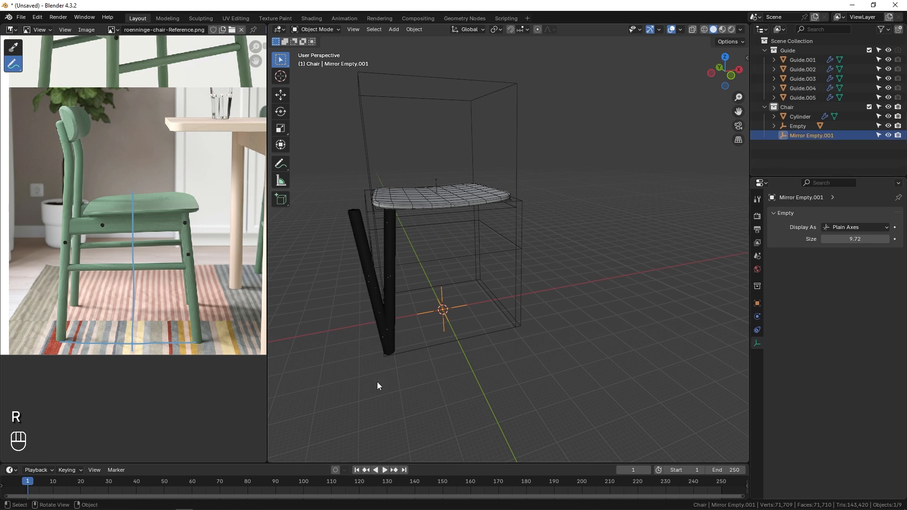
Set Mirror Empty.001 as the mirror object of the front leg's Mirror modifier.
click(356, 229)
click(758, 317)
click(879, 366)
click(478, 291)
middle_drag(479, 292, 527, 267)
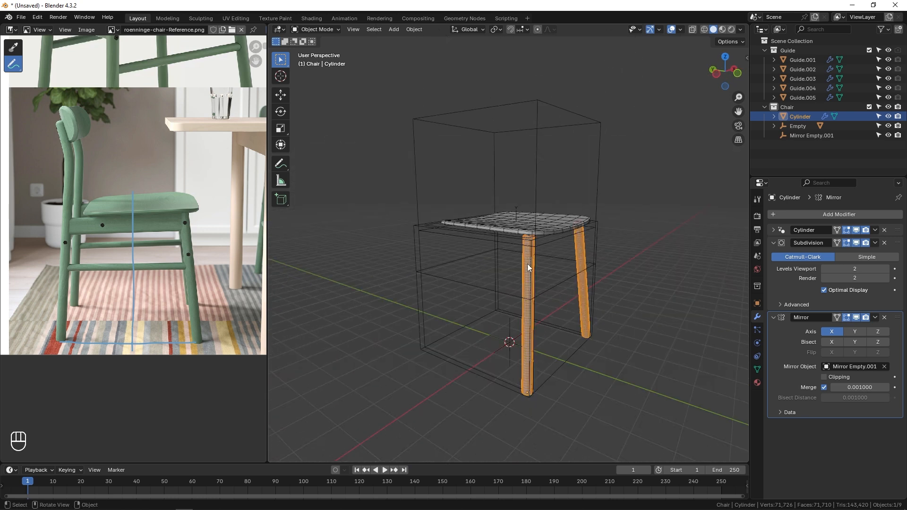
Duplicate the mirrored front legs and move the copy to the rear corners of the guide box.
key(shift+d)
right_click(588, 291)
middle_drag(588, 291, 562, 328)
key(g)
middle_drag(600, 395, 528, 343)
click(544, 359)
Reset the rear legs' X Skew and Y Skew to 0.
click(774, 230)
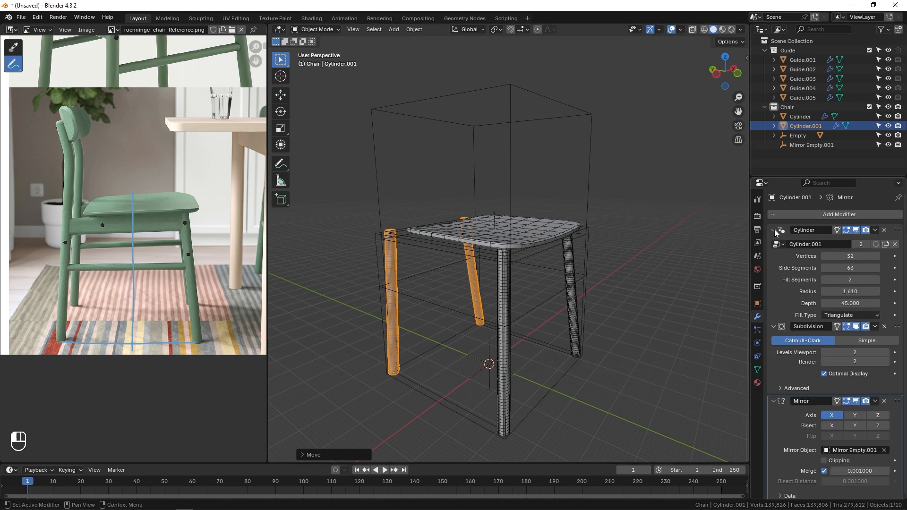
text(0)
key(Return)
middle_drag(529, 307, 534, 286)
Set the rear legs' depth to 74.37 and their side segments to 80.
drag(839, 305, 866, 305)
click(864, 268)
text(80)
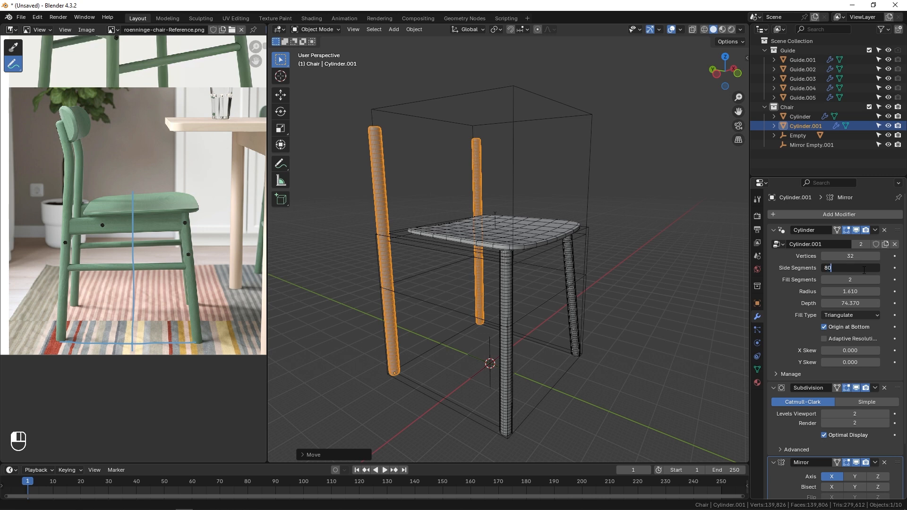
key(Return)
Slant the rear legs with an X Skew of 7.87 and a Y Skew of -2.32.
key(KP_1)
drag(851, 350, 870, 350)
drag(851, 362, 836, 363)
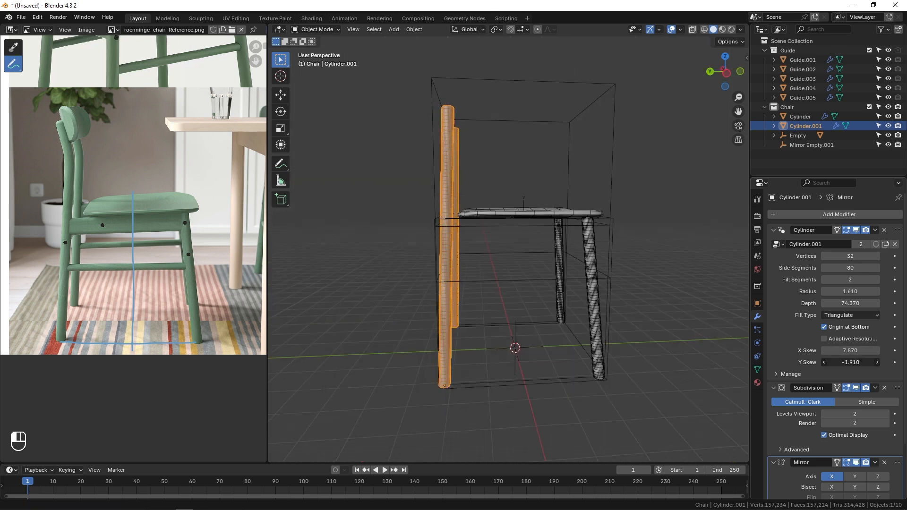
Add an Arrows empty named "Bend Empty.001" at the origin and set its display size to 6.85.
middle_drag(543, 203, 463, 196)
key(shift+a)
mouse_move(475, 324)
click(548, 336)
double_click(803, 144)
text(Bend)
key(Return)
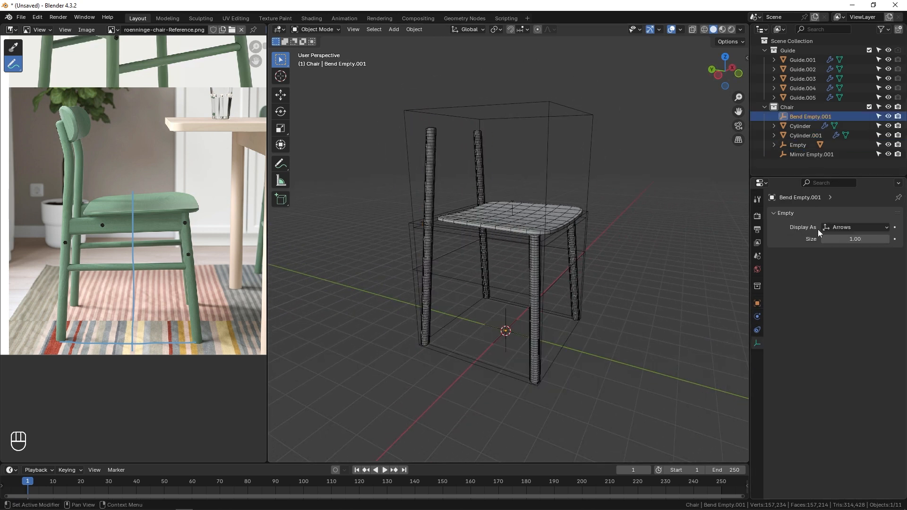
drag(844, 241, 874, 242)
Move the Bend Empty onto the upper part of one rear leg, positioning it in front and side views.
key(KP_1)
key(g)
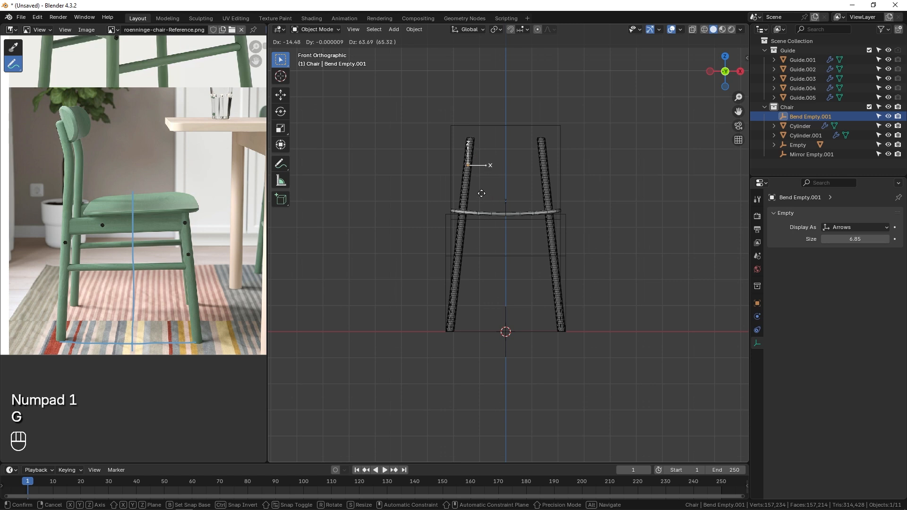
click(481, 194)
key(ctrl+KP_3)
scroll(429, 201, up, 4)
key(g)
click(397, 208)
Shift the Bend Empty along X in the front view to line it up with the rear leg's centre.
key(KP_1)
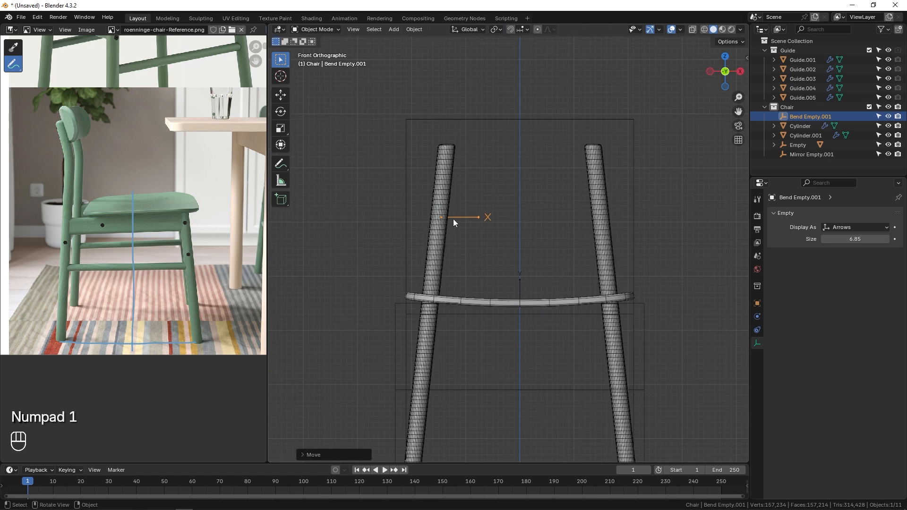
scroll(456, 223, up, 3)
key(g)
key(z)
key(x)
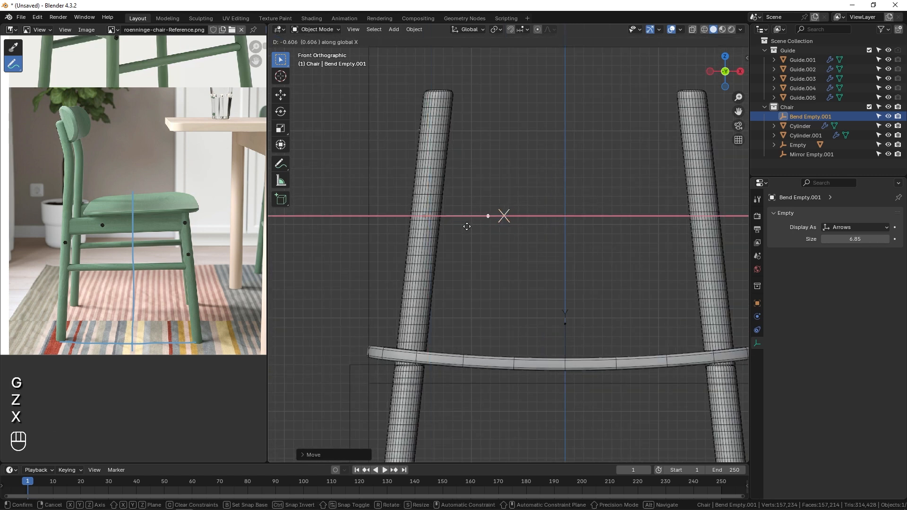
click(468, 226)
Rotate the Bend Empty about 7° in the front view to match the rear leg's slant, checking in wireframe.
key(r)
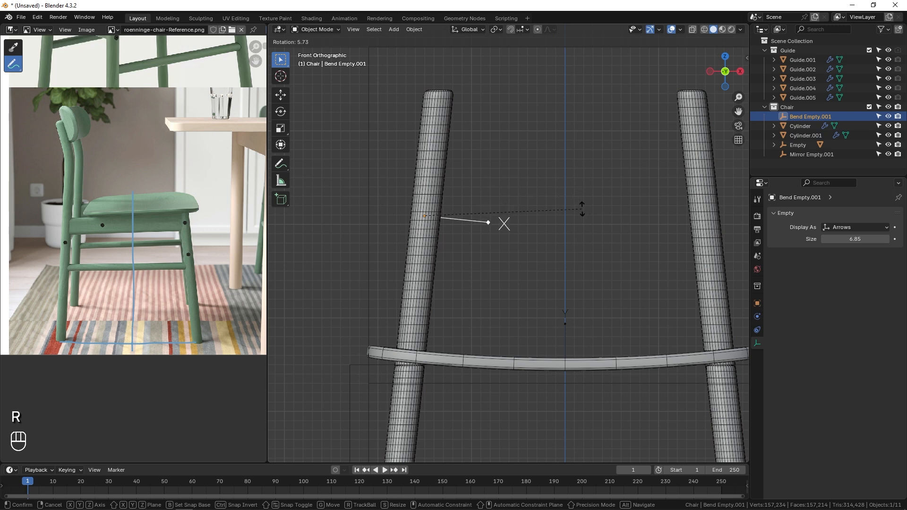
click(583, 207)
key(shift+z)
key(r)
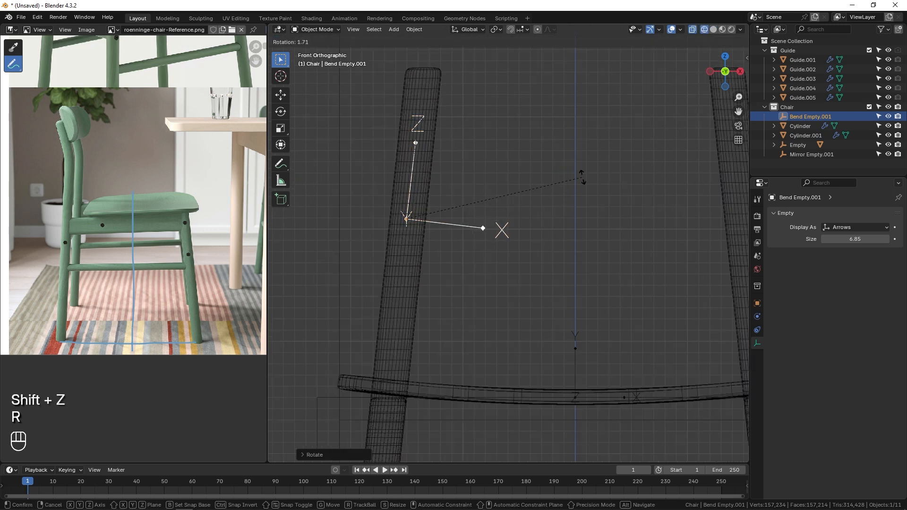
click(584, 174)
Fine-position the rotated Bend Empty on the centre line of the rear leg.
scroll(387, 217, up, 2)
scroll(387, 218, up, 5)
key(g)
click(424, 231)
scroll(420, 236, down, 4)
scroll(415, 240, down, 4)
Return to solid shading and pin the rear legs' Mirror and Subdivision modifiers to the end of the stack.
click(421, 202)
key(shift+z)
click(774, 243)
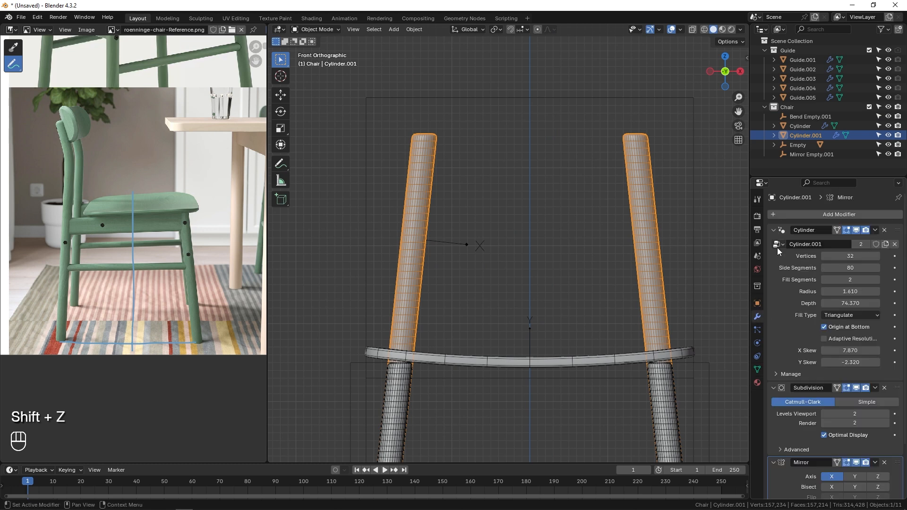
click(775, 243)
click(773, 255)
click(875, 255)
click(837, 321)
click(875, 242)
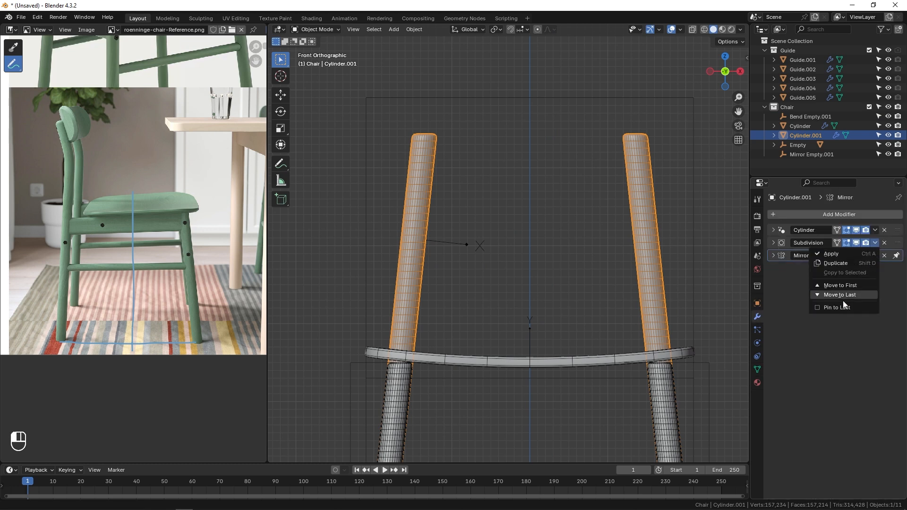
click(839, 307)
Add a Simple Deform modifier in Bend mode to the rear legs.
click(832, 214)
text(simple)
key(Return)
click(818, 257)
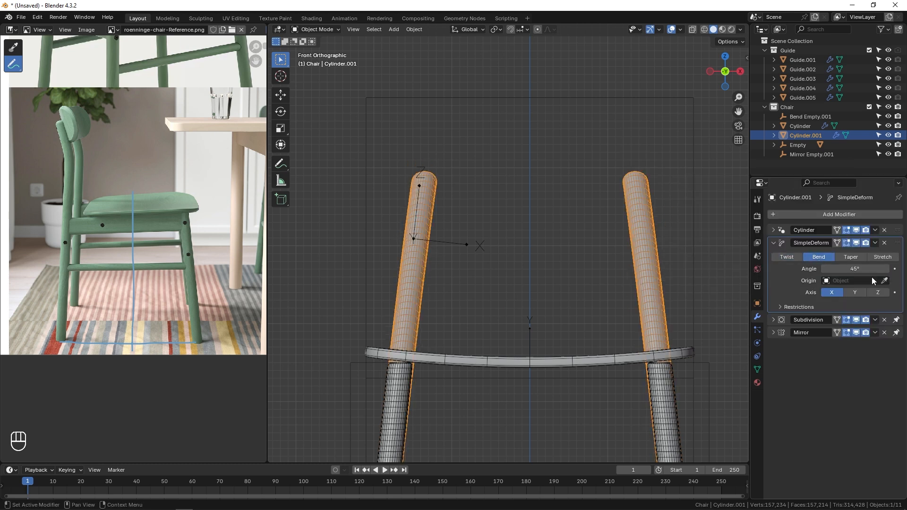
Set the bend's origin to Bend Empty.001 and restrict its limits to 0.82 and 0.88.
click(466, 244)
middle_drag(466, 244, 452, 363)
click(796, 307)
mouse_move(878, 322)
mouse_down()
mouse_move(900, 321)
mouse_move(877, 322)
mouse_move(875, 330)
mouse_up()
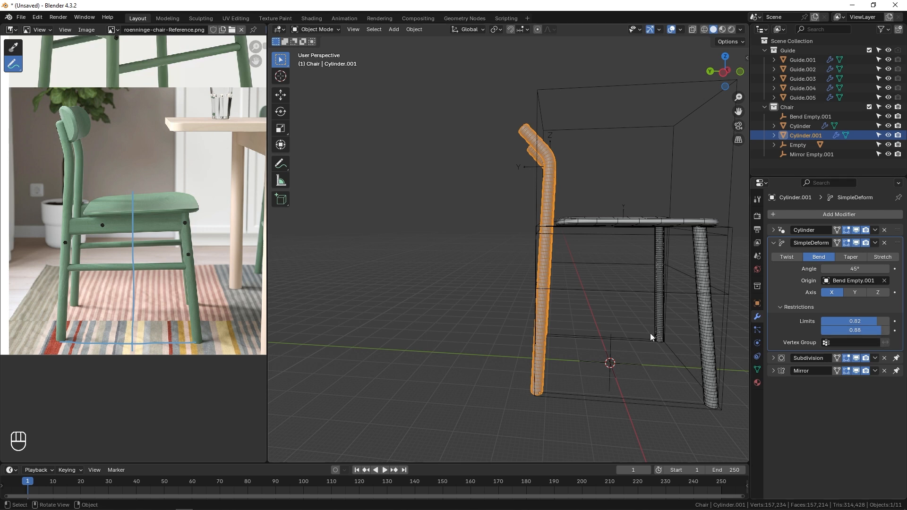
Set the rear legs' bend restriction limits to 0.76 and 0.86.
middle_drag(651, 337, 664, 335)
mouse_move(553, 237)
middle_down()
mouse_move(578, 246)
mouse_move(556, 245)
mouse_move(567, 248)
middle_up()
scroll(568, 352, up, 2)
mouse_move(568, 352)
middle_down()
mouse_move(554, 359)
mouse_move(562, 350)
middle_up()
scroll(563, 350, down, 1)
mouse_move(855, 330)
mouse_down()
mouse_move(843, 331)
mouse_move(852, 331)
mouse_up()
drag(853, 322, 846, 321)
middle_drag(616, 230, 560, 124)
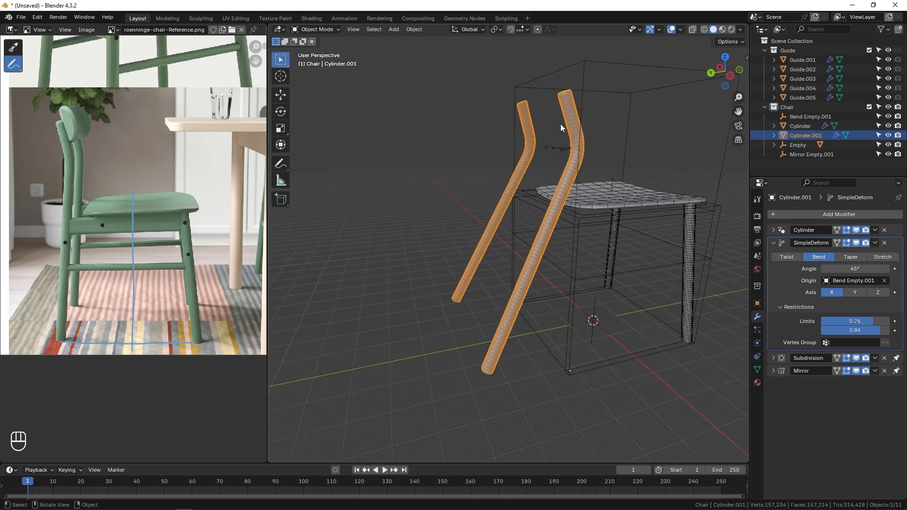
Parent the rear legs to Bend Empty.001.
shift+click(555, 148)
key(ctrl+p)
click(556, 148)
click(554, 148)
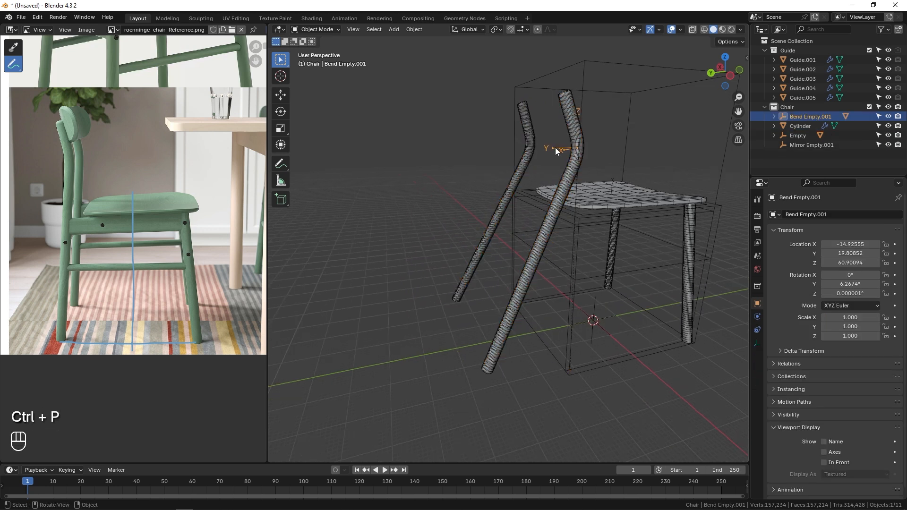
Rotate Bend Empty.001 about X in the side view to set the rear legs' tilt.
key(r)
key(x)
click(554, 115)
key(ctrl+KP_3)
scroll(588, 345, up, 6)
key(r)
key(x)
click(622, 286)
scroll(482, 363, down, 4)
Set the rear legs' bend angle to 18.5° and readjust the tilt of Bend Empty.001 about X.
click(494, 354)
mouse_move(856, 268)
mouse_down()
mouse_move(825, 269)
mouse_move(847, 268)
mouse_up()
click(471, 127)
key(r)
key(x)
click(484, 224)
click(490, 85)
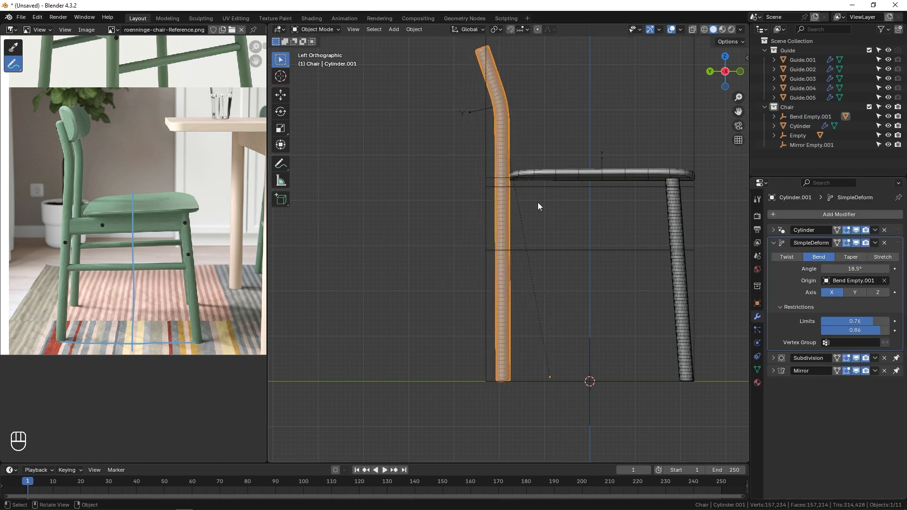
click(478, 113)
key(r)
click(579, 191)
Move the seat's Empty along Y to about -3.85 and show the front legs' modifiers.
scroll(579, 190, down, 2)
click(577, 163)
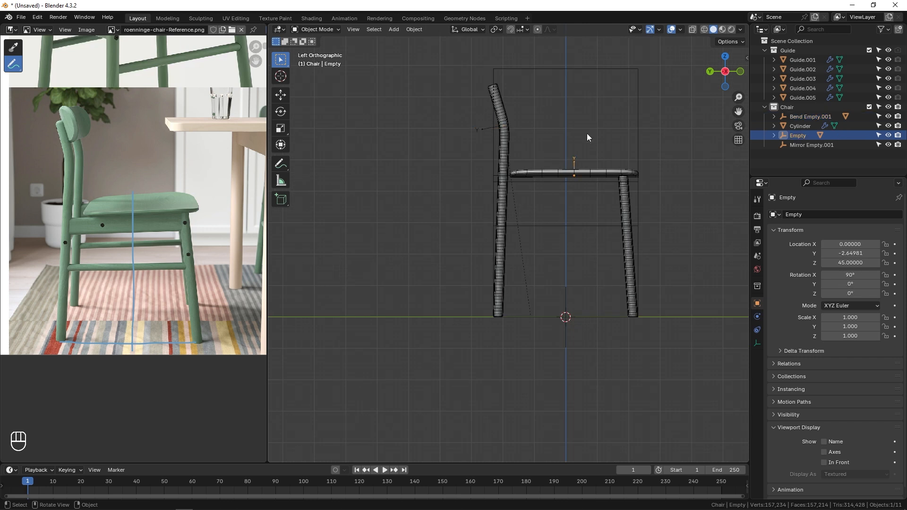
key(g)
key(y)
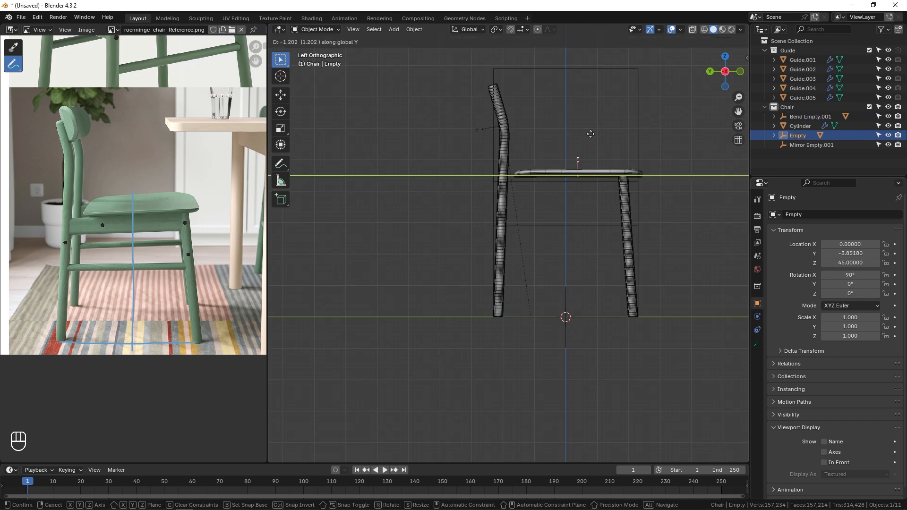
click(591, 134)
click(626, 245)
click(758, 317)
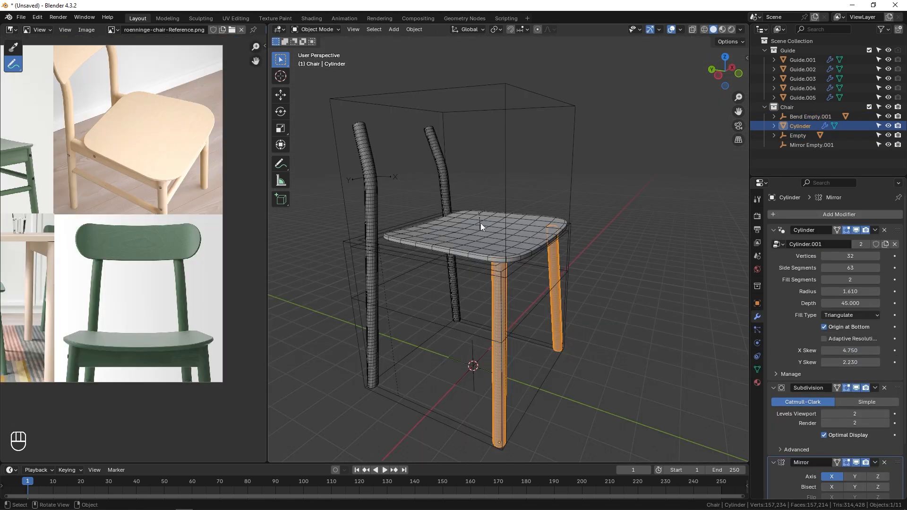
Duplicate the seat together with its Empty as the start of the backrest.
click(480, 222)
shift+click(488, 220)
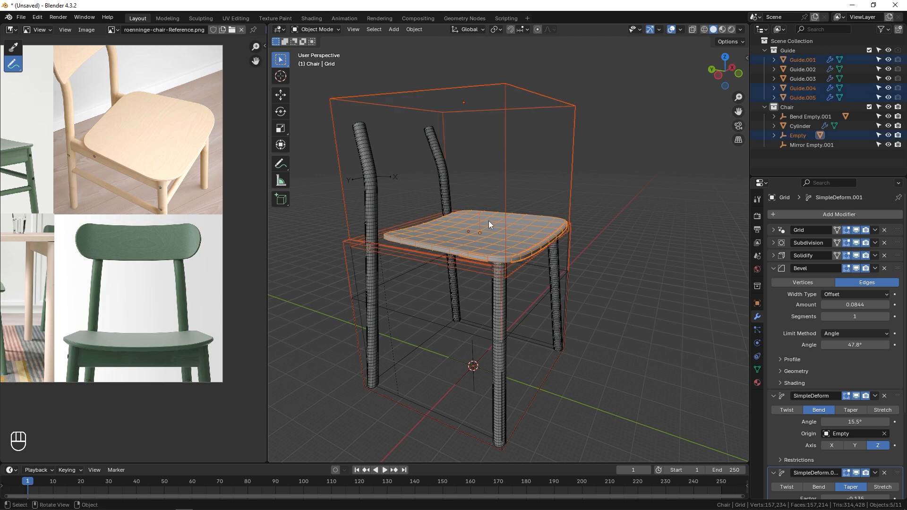
click(500, 184)
click(499, 224)
middle_drag(500, 217, 557, 203)
key(shift+d)
click(483, 217)
Move Empty.001 up to the top of the rear legs and rotate it to about 163° on X, placing the backrest against the posts.
key(ctrl+KP_3)
key(g)
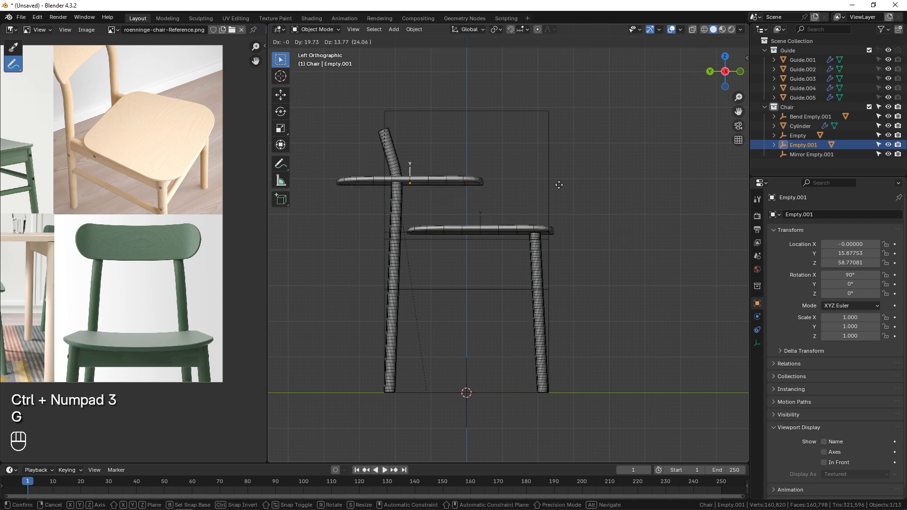
click(546, 142)
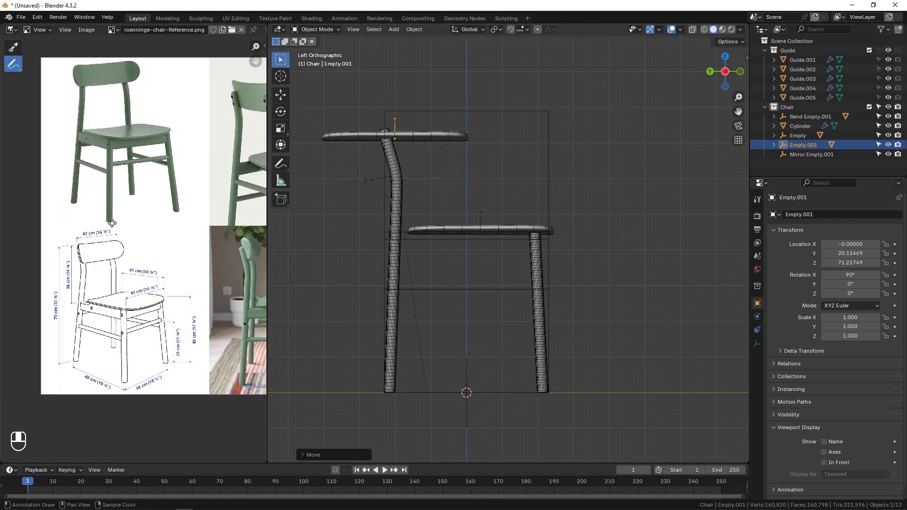
key(r)
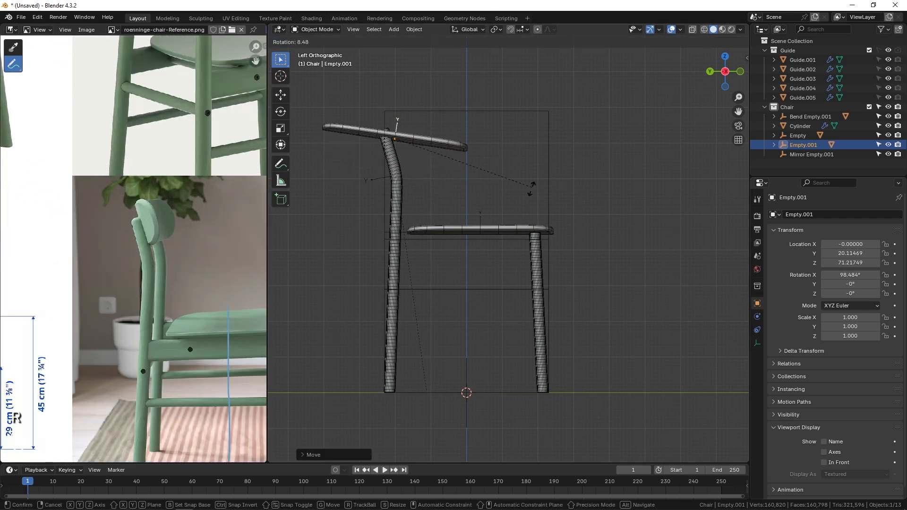
click(452, 168)
key(g)
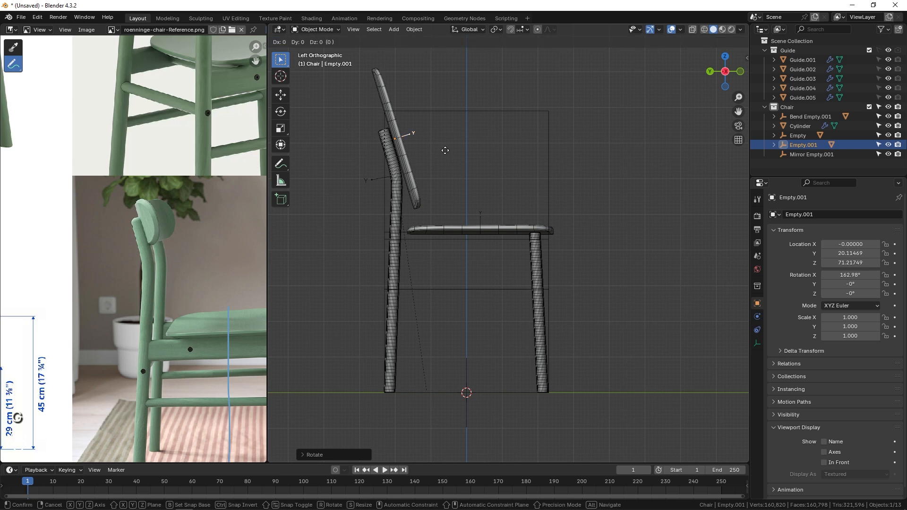
click(394, 130)
Remove the taper Simple Deform modifier from the backrest.
click(394, 130)
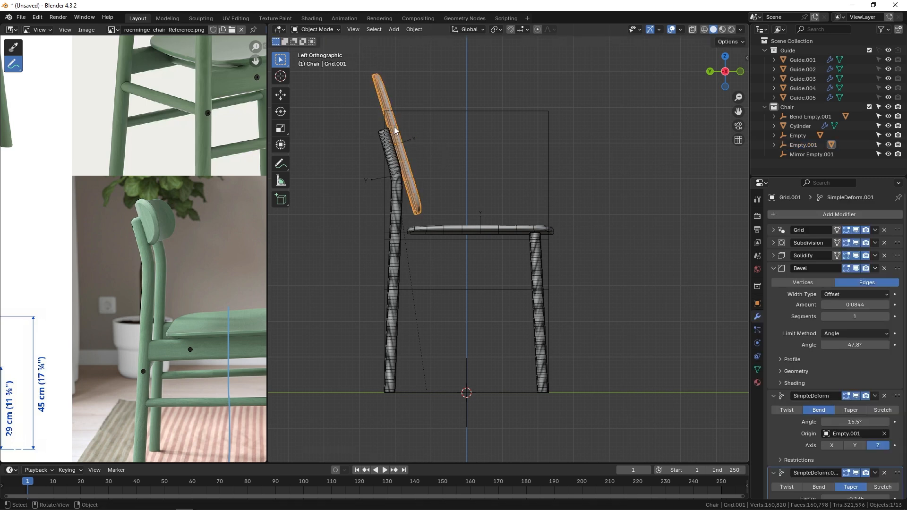
middle_drag(528, 177, 638, 213)
click(773, 268)
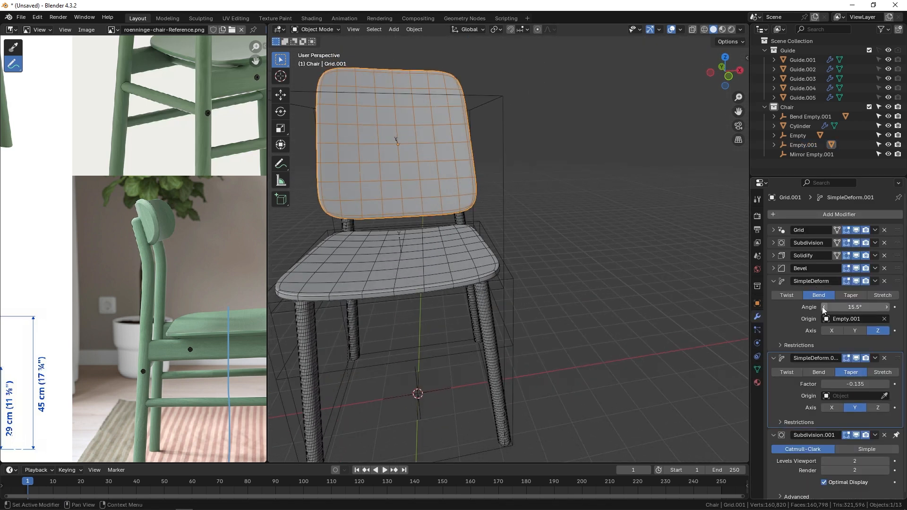
click(885, 359)
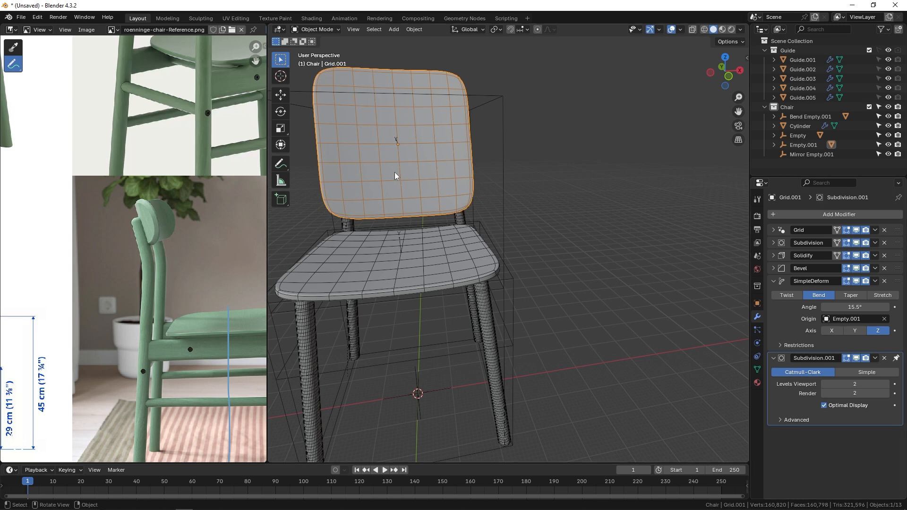
Reduce the backrest grid's Size Y to 14.04.
middle_drag(395, 175, 425, 175)
click(774, 231)
drag(850, 267, 775, 268)
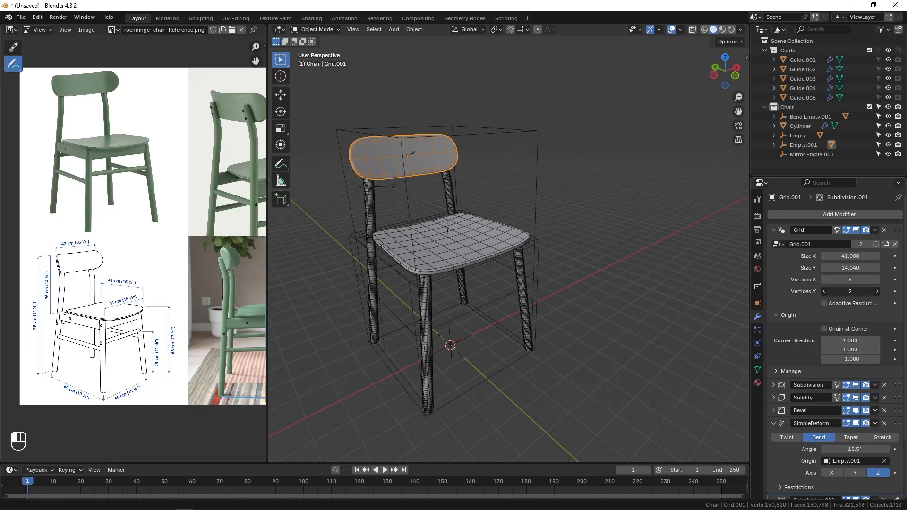
Increase the backrest's bend angle and shift the backrest along Y to fit against the rear posts.
middle_drag(387, 167, 560, 220)
scroll(800, 415, down, 4)
drag(850, 450, 884, 449)
drag(855, 380, 876, 380)
middle_drag(370, 150, 466, 211)
click(463, 156)
key(g)
key(y)
click(449, 165)
Add a modifier-based mesh cylinder for the front rail and reduce its radius to about 1.1.
key(shift+a)
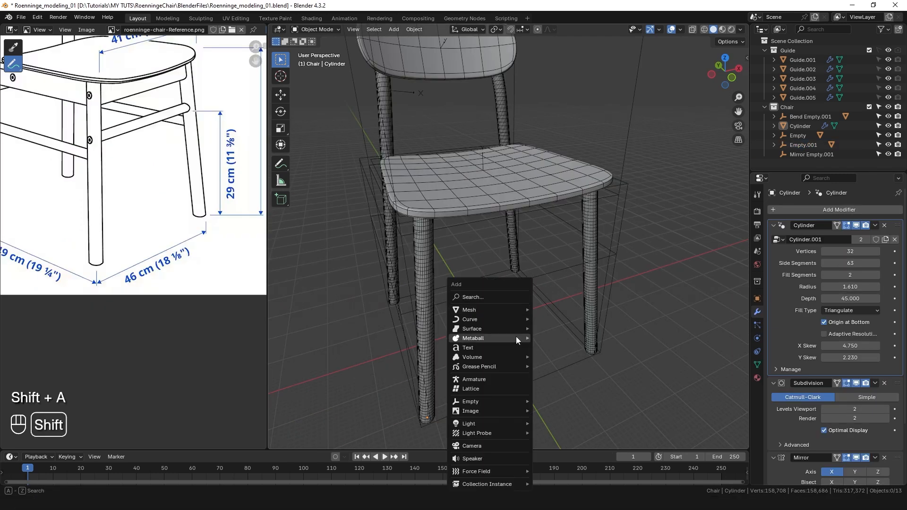
mouse_move(515, 308)
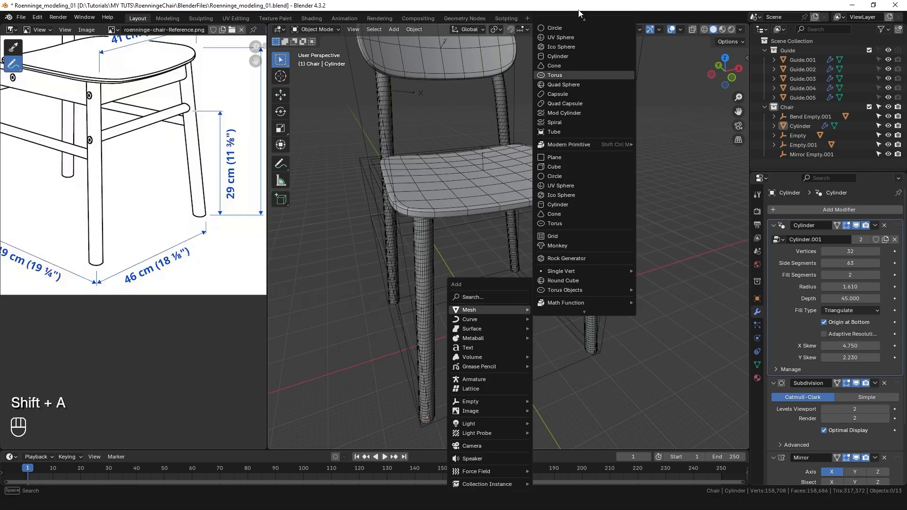
click(576, 64)
middle_drag(503, 358, 486, 316)
drag(455, 275, 461, 284)
alt+middle_drag(462, 283, 516, 239)
Move the new cylinder to the front leg in the side view and set its Z location to 29.
key(g)
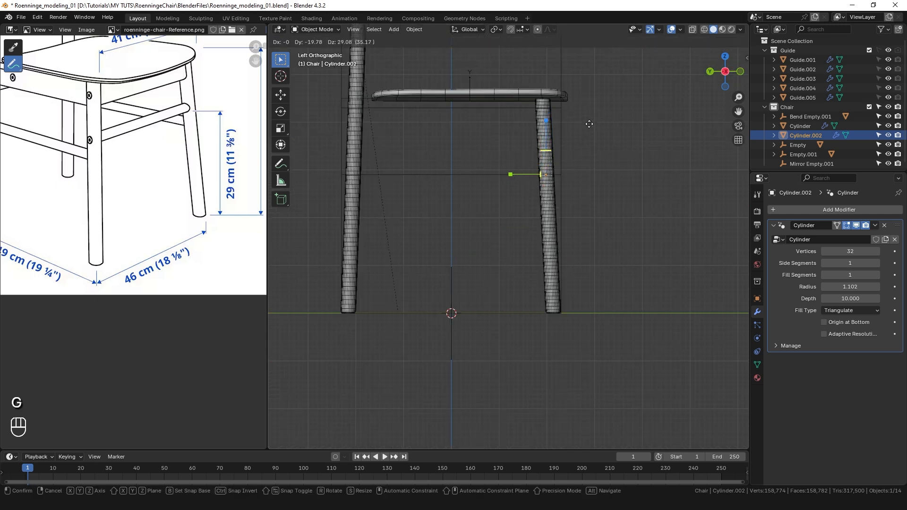
click(589, 123)
scroll(565, 178, up, 6)
click(757, 298)
double_click(850, 258)
text(29)
key(Return)
scroll(597, 158, up, 3)
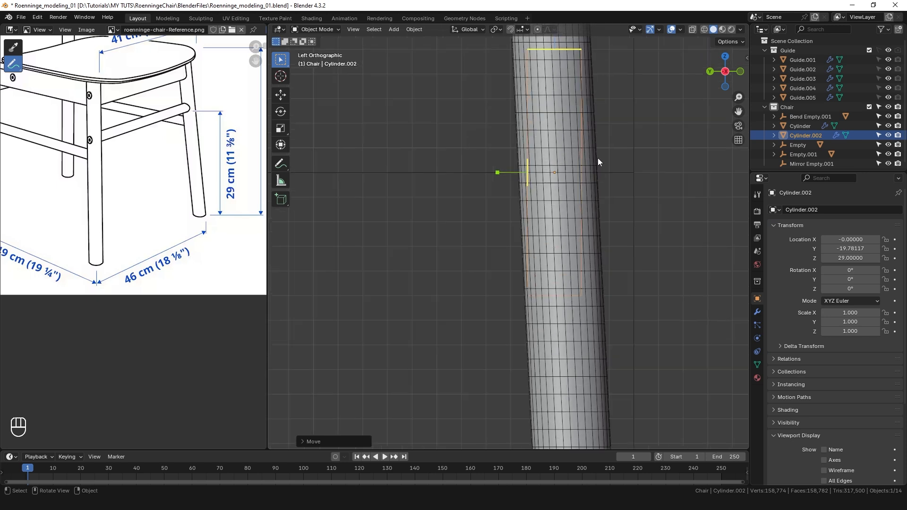
Centre the cylinder on the front leg by moving it along Y to about -19.91.
scroll(668, 236, up, 1)
key(g)
key(y)
click(673, 240)
scroll(568, 220, down, 5)
Rotate the rail cylinder -90° about Y so it lies between the front legs.
middle_drag(568, 220, 531, 261)
key(r)
key(y)
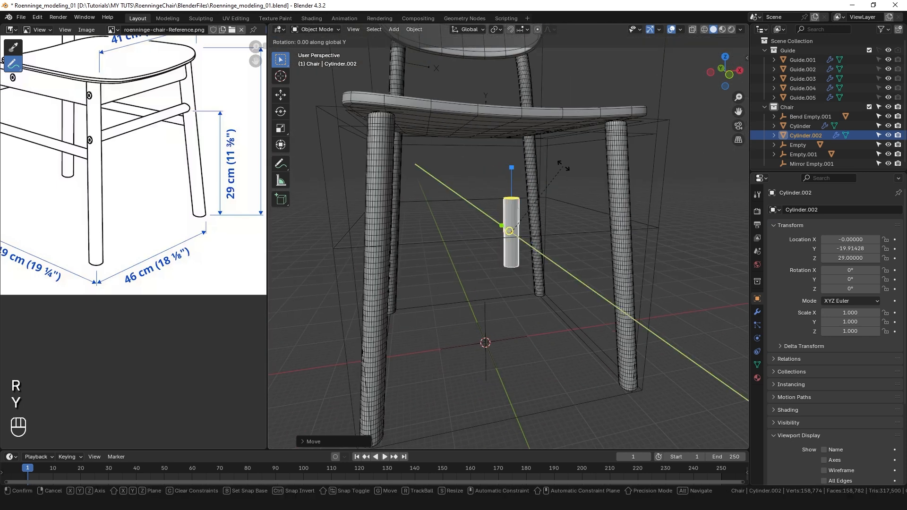
click(448, 185)
middle_drag(448, 184, 442, 248)
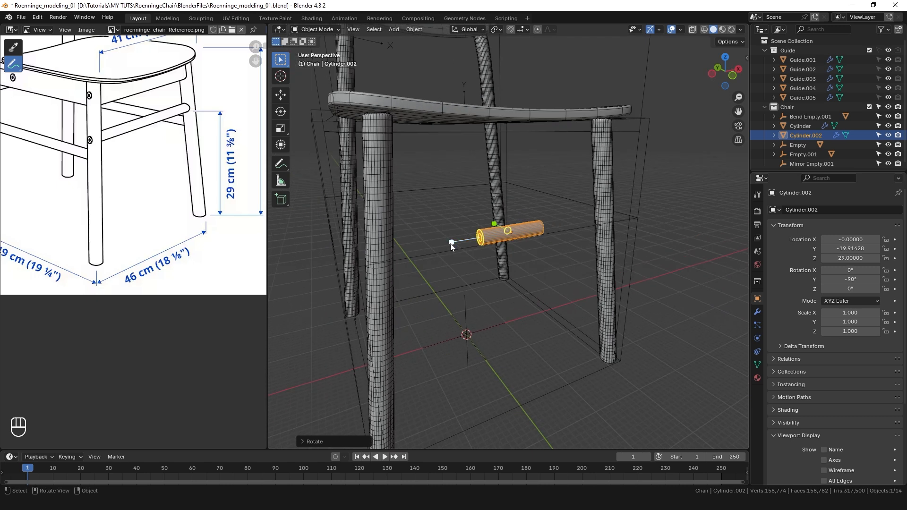
Lengthen the rail cylinder to a depth of about 32.93 so its ends meet the front legs' inner sides.
middle_drag(713, 287, 407, 251)
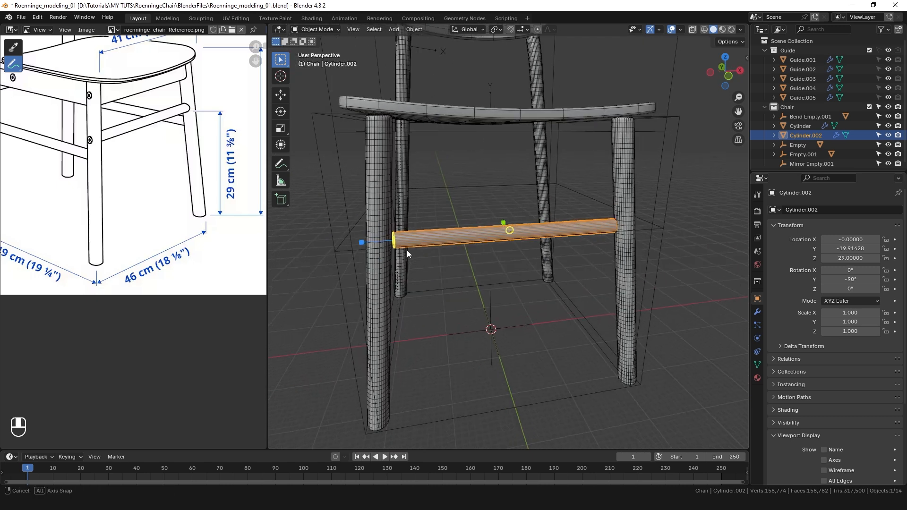
key(KP_1)
scroll(402, 233, up, 6)
drag(362, 234, 360, 234)
scroll(358, 234, down, 7)
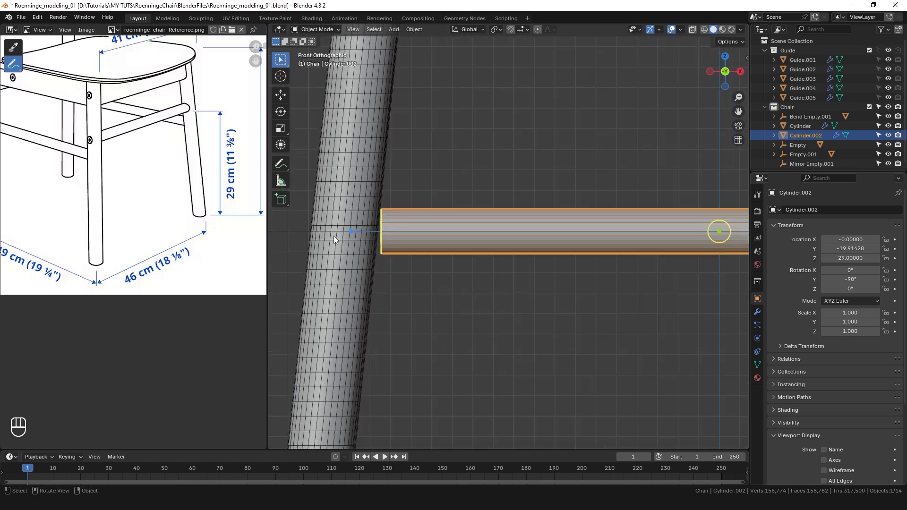
key(ctrl+z)
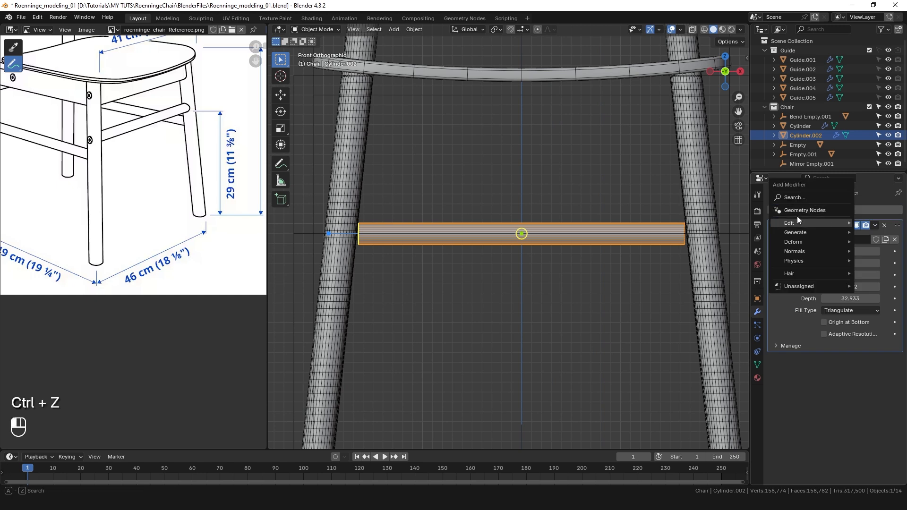
Add a Shrinkwrap modifier to the rail using the Project method along Z, targeting the front legs' Cylinder.
click(805, 197)
text(shrink)
key(Return)
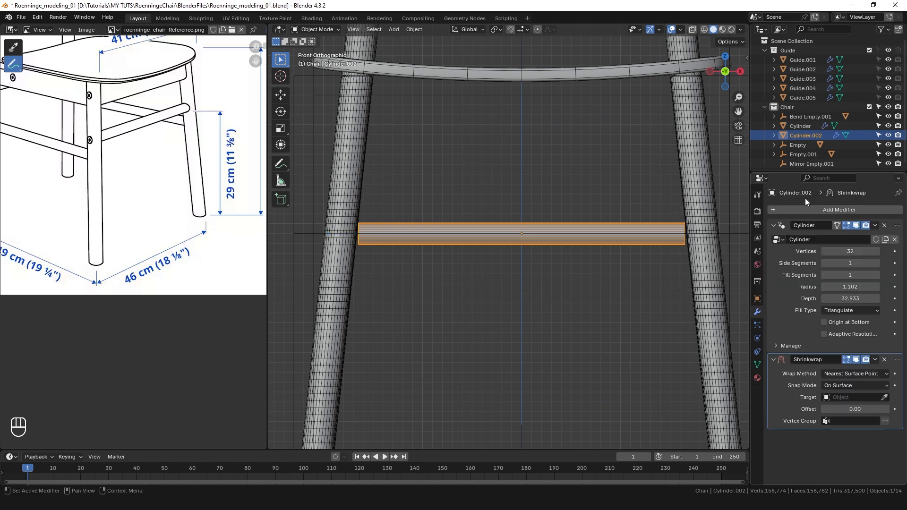
click(853, 253)
click(853, 277)
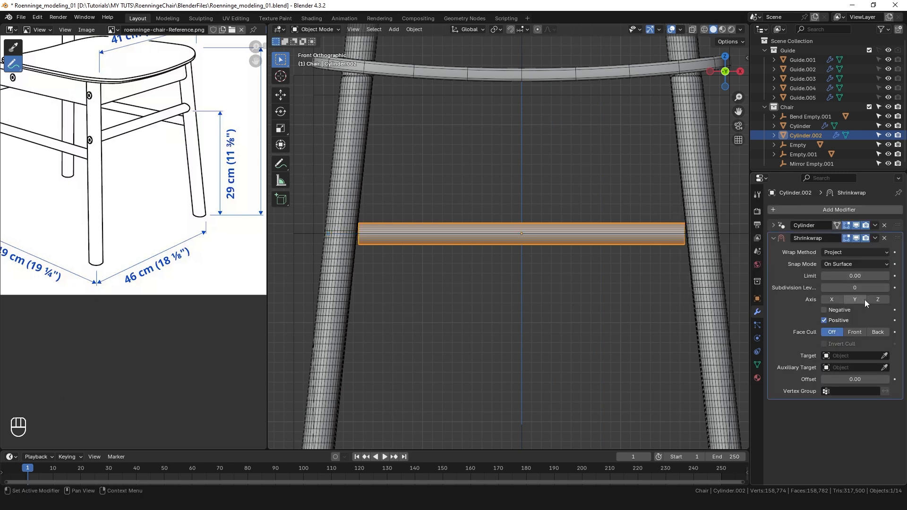
click(363, 216)
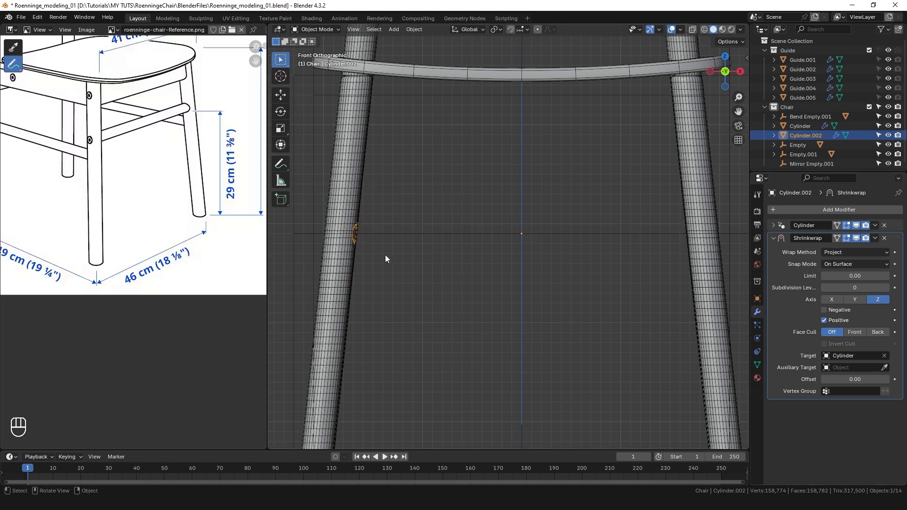
Set the Shrinkwrap limit to 1.00 and enable negative projection, checking both rail ends in wireframe.
drag(847, 279, 851, 278)
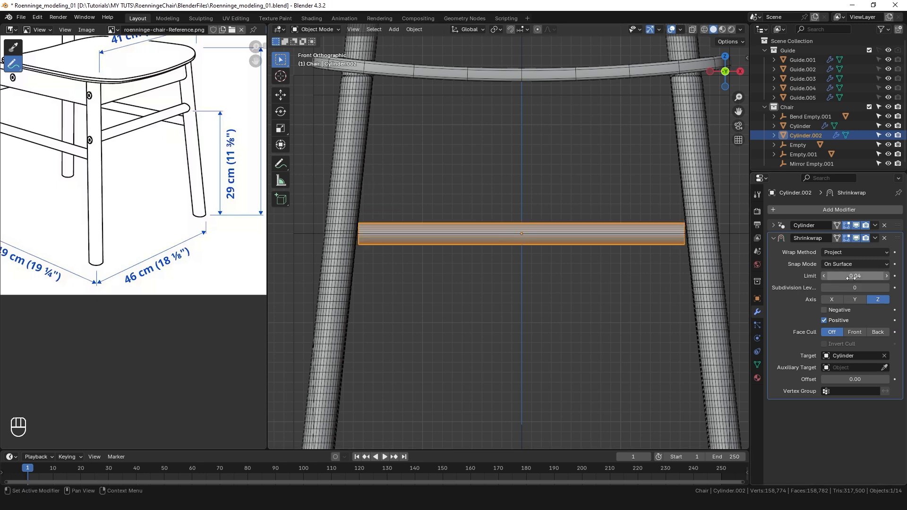
text(1)
key(Return)
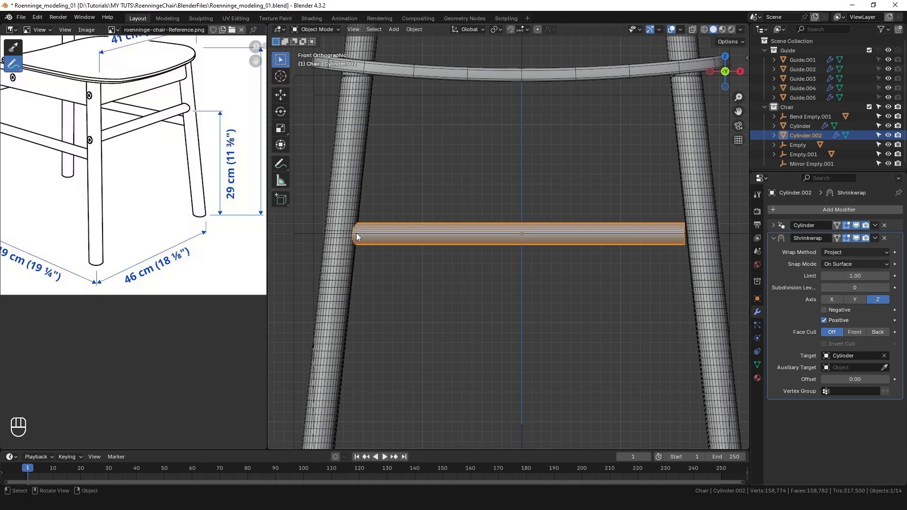
scroll(356, 234, up, 4)
middle_drag(316, 217, 714, 211)
key(shift+z)
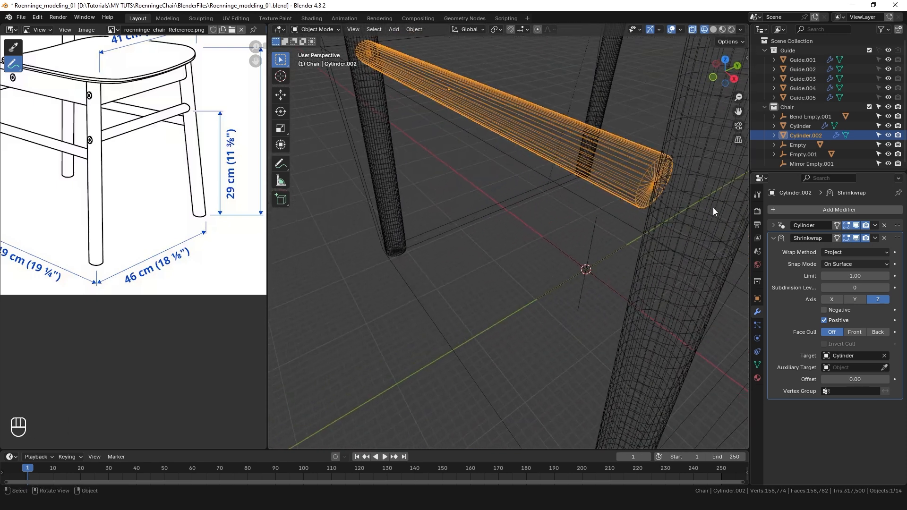
click(831, 313)
mouse_move(615, 203)
middle_down()
mouse_move(594, 188)
mouse_move(524, 189)
mouse_move(608, 209)
mouse_move(586, 195)
mouse_move(619, 200)
middle_up()
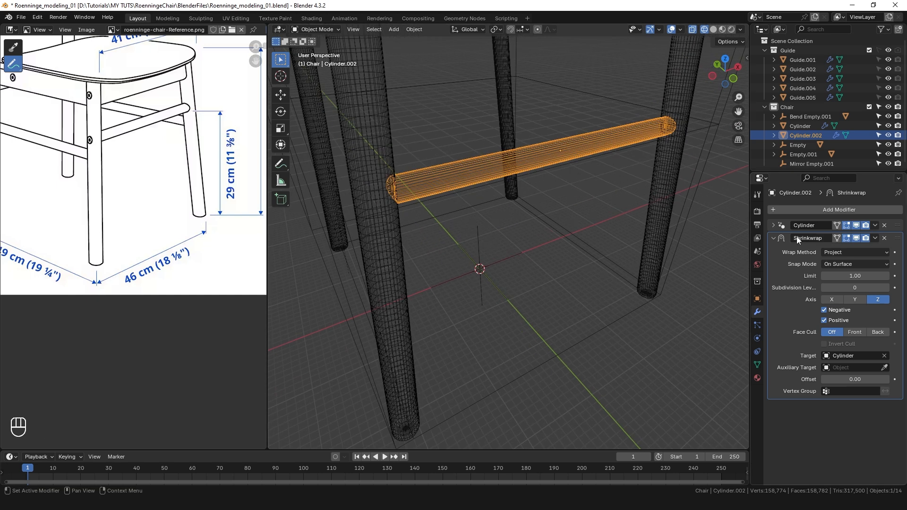
click(774, 238)
key(shift+z)
Add a Bevel modifier to the front rail after the Shrinkwrap.
middle_drag(477, 223, 415, 208)
ctrl+middle_drag(416, 208, 399, 183)
click(836, 209)
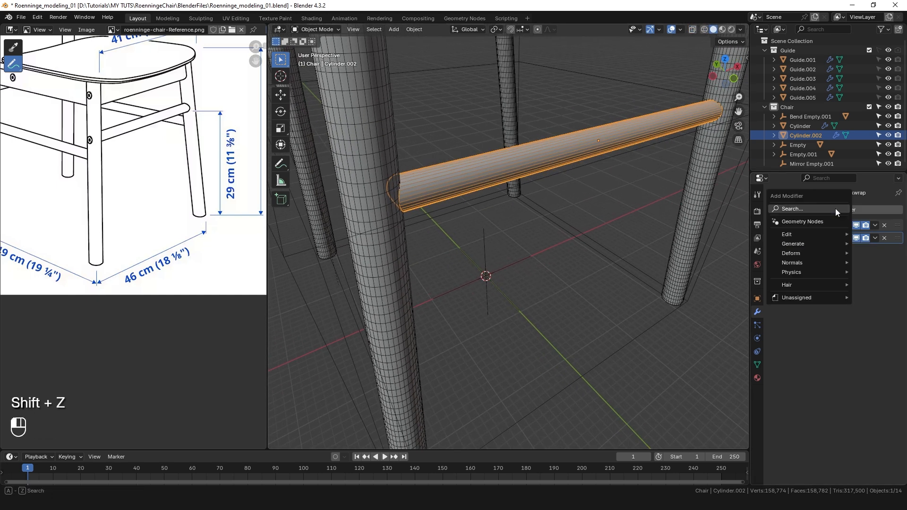
click(795, 210)
text(bev)
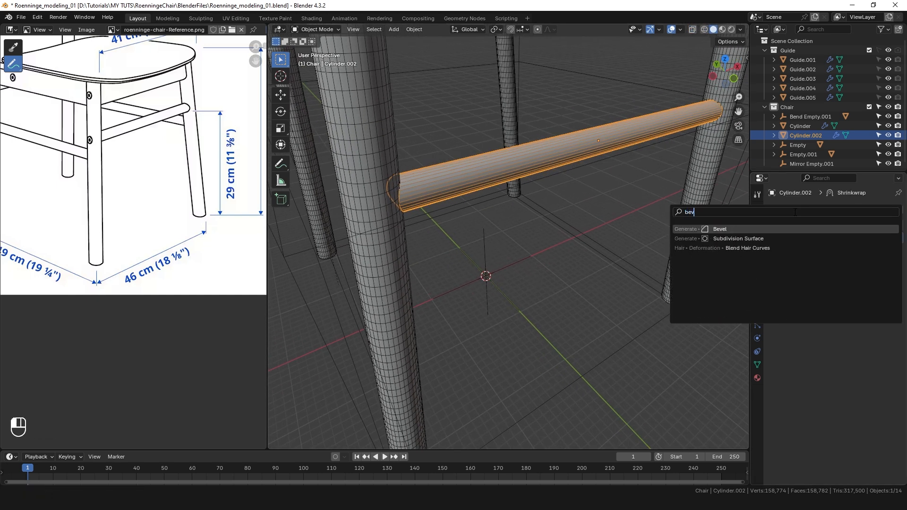
key(Return)
Set the rail's bevel to Width type with an amount of 0.2 and 3 segments.
click(865, 278)
click(844, 294)
click(862, 287)
text(0.2)
key(Return)
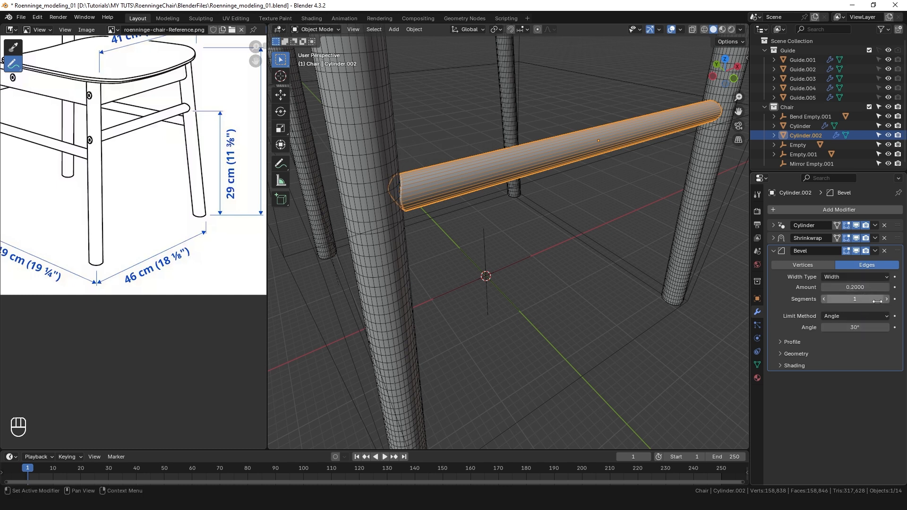
ctrl+scroll(854, 299, up, 2)
scroll(403, 156, up, 3)
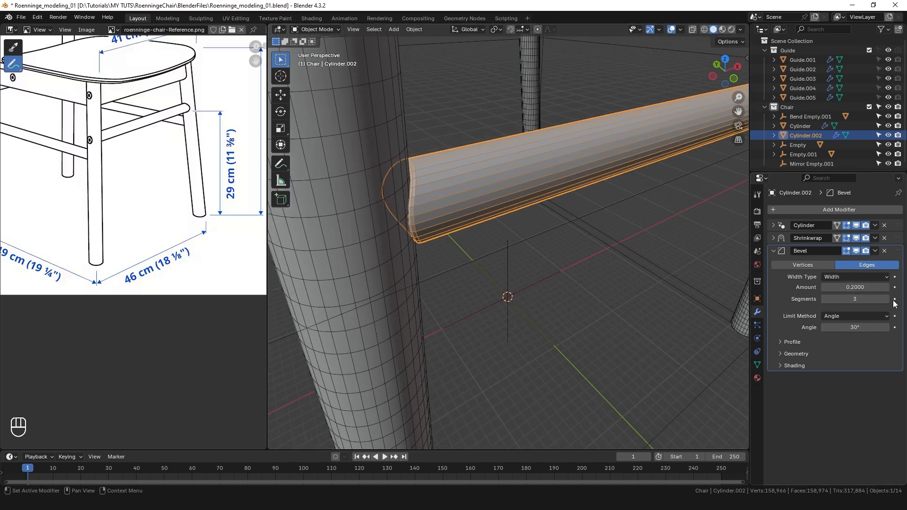
Set the front rail's bevel to 4 segments and its Shrinkwrap offset to 0.05.
scroll(488, 219, down, 3)
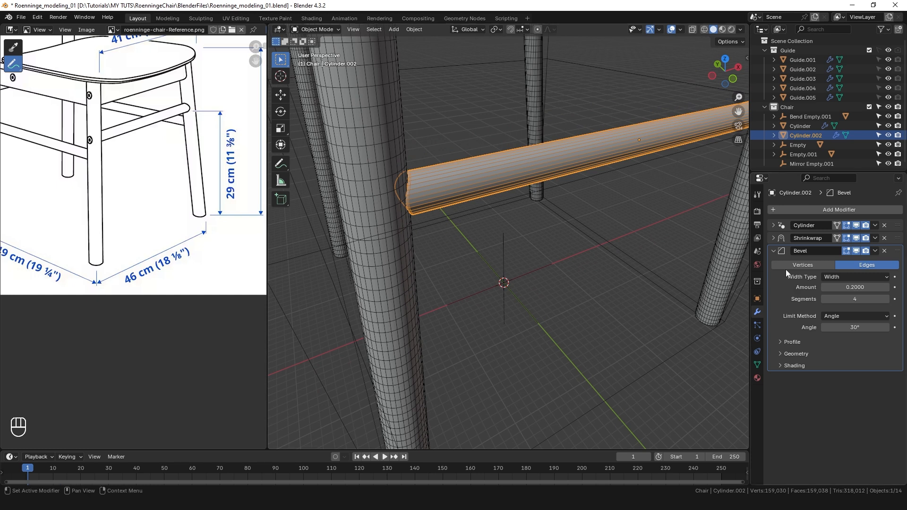
click(775, 238)
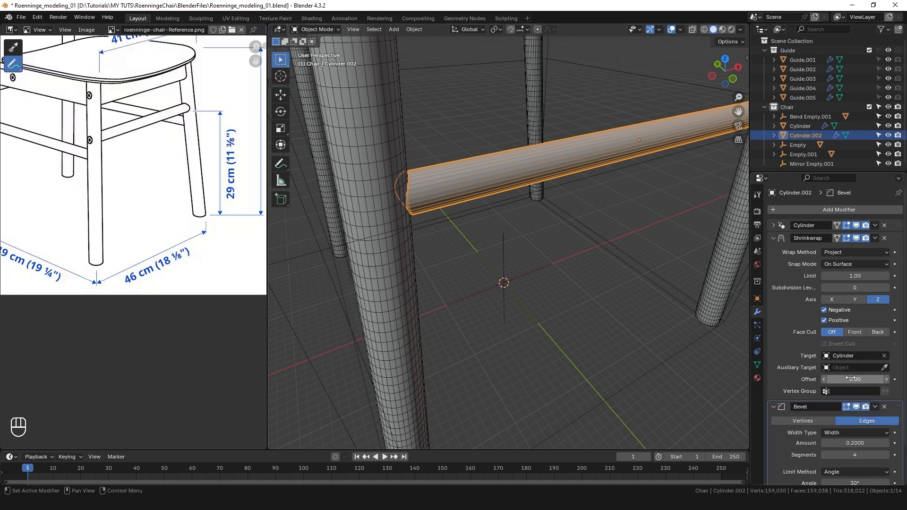
shift+drag(849, 378, 849, 378)
scroll(447, 222, down, 3)
middle_drag(447, 222, 517, 188)
Try Shade Auto Smooth on the front rail with overlays hidden, and remove the added Smooth by Angle modifier.
click(672, 30)
right_click(517, 188)
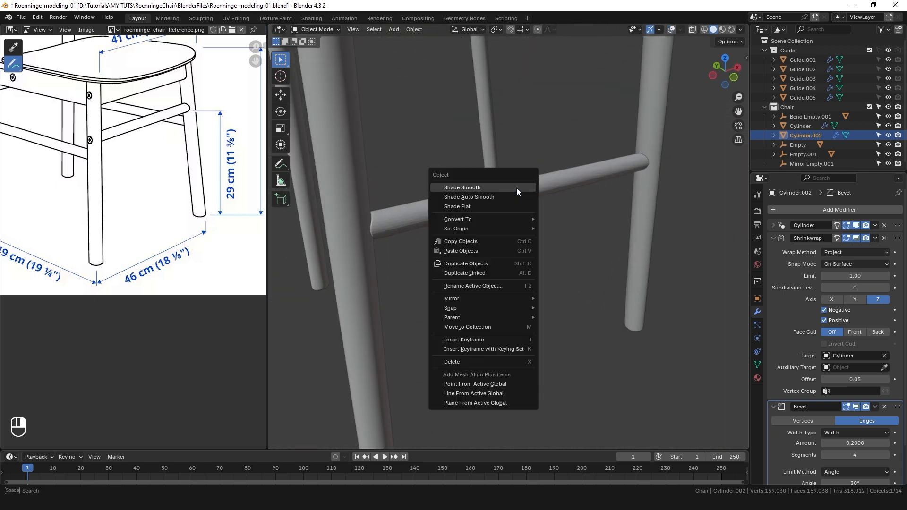
click(517, 188)
scroll(798, 364, down, 5)
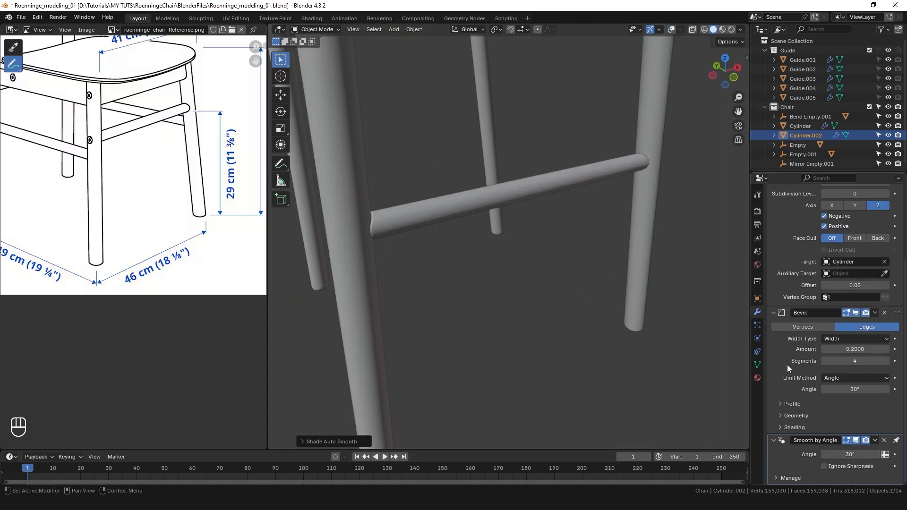
click(885, 441)
scroll(778, 305, up, 3)
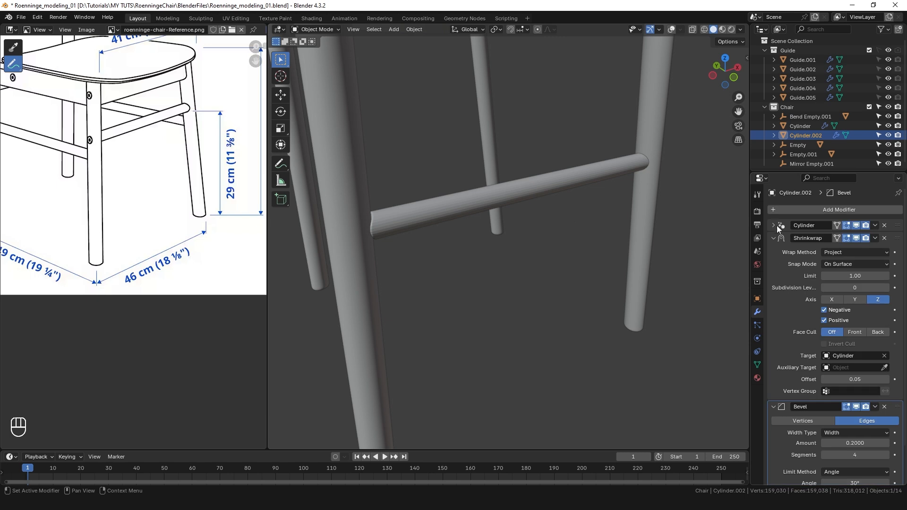
Insert a Set Shade Smooth node before the Group Output in the front rail's geometry node group.
click(460, 19)
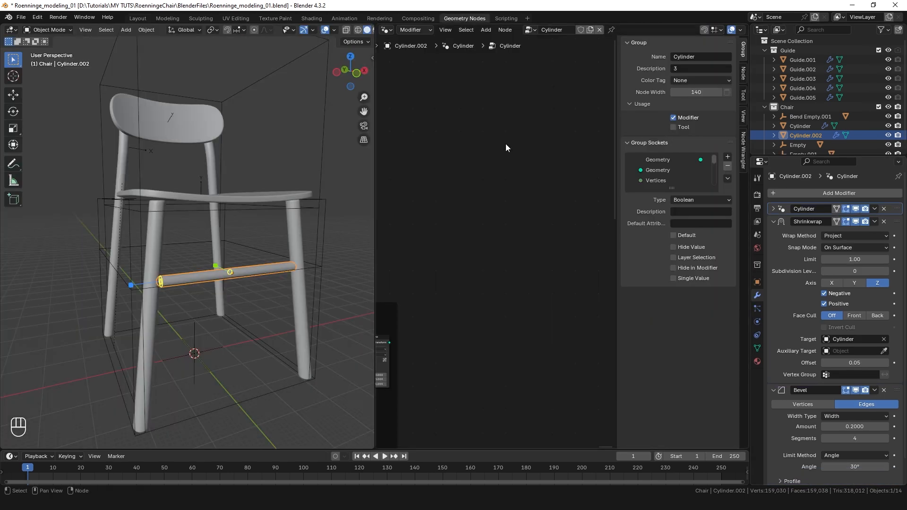
key(Home)
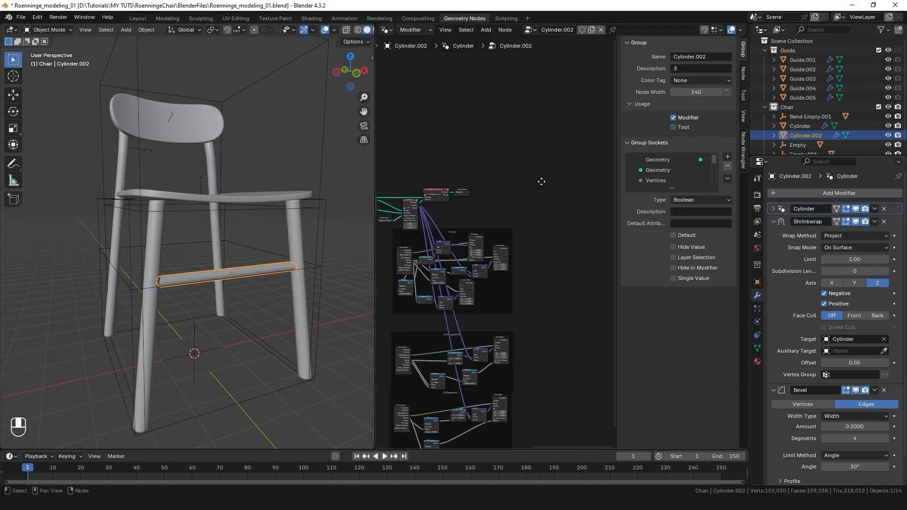
key(shift+a)
click(516, 96)
text(sss)
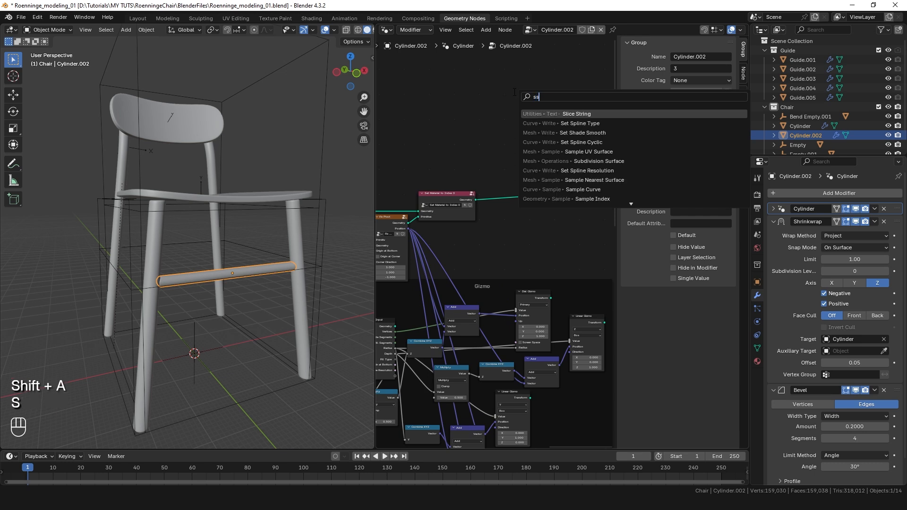
key(Return)
click(515, 182)
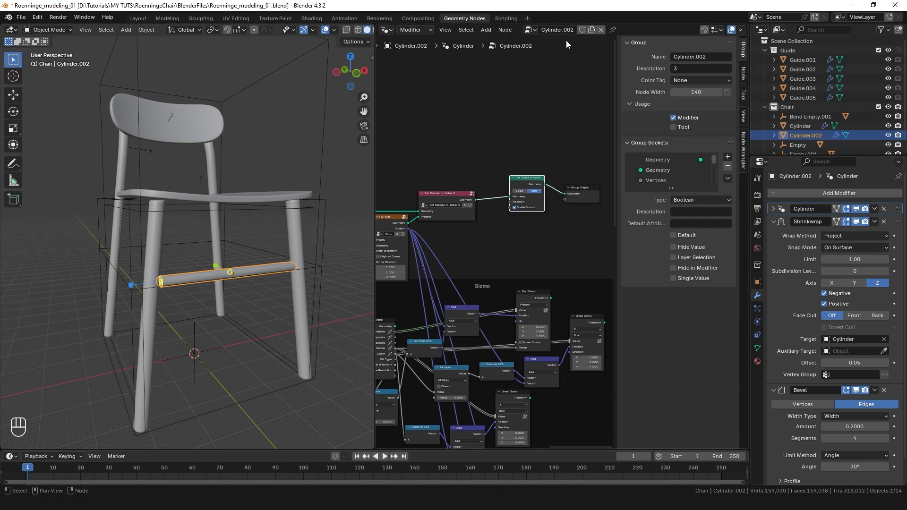
click(144, 18)
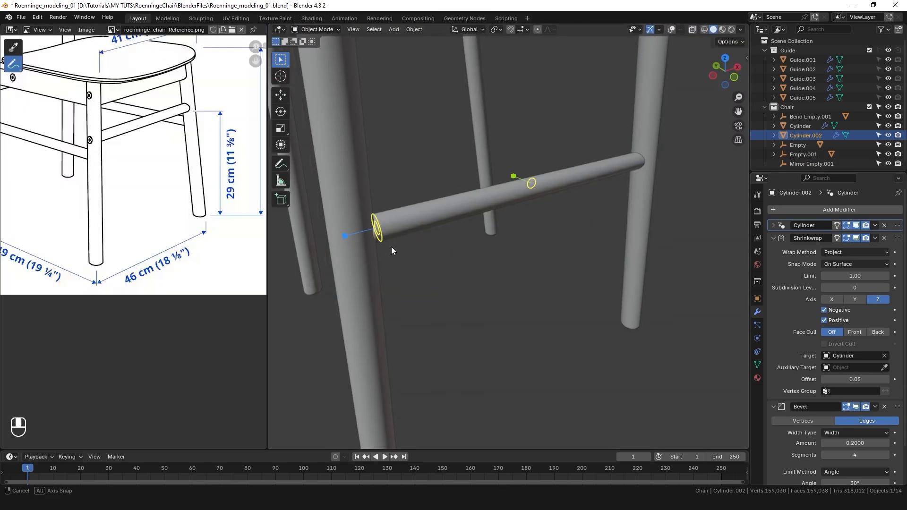
ctrl+middle_drag(391, 247, 392, 265)
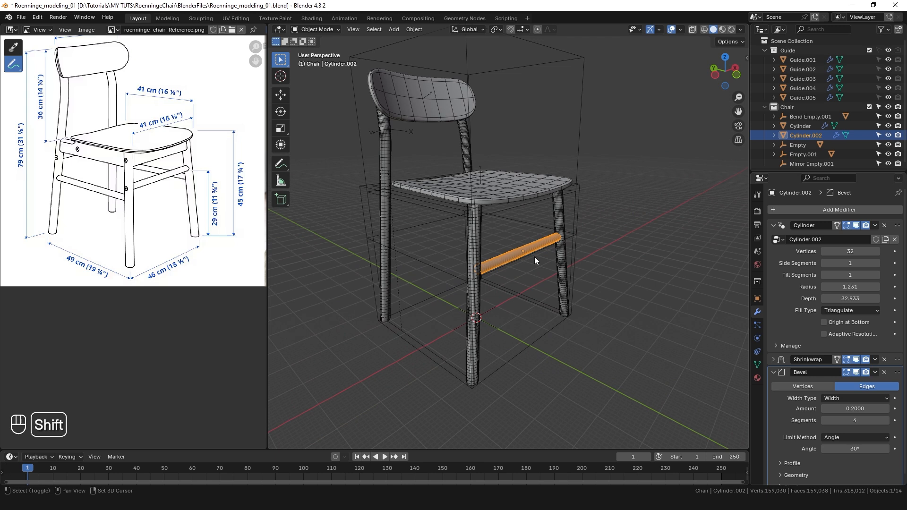
Duplicate the front rail in place and rotate the copy -90° about the global Z axis.
key(shift+d)
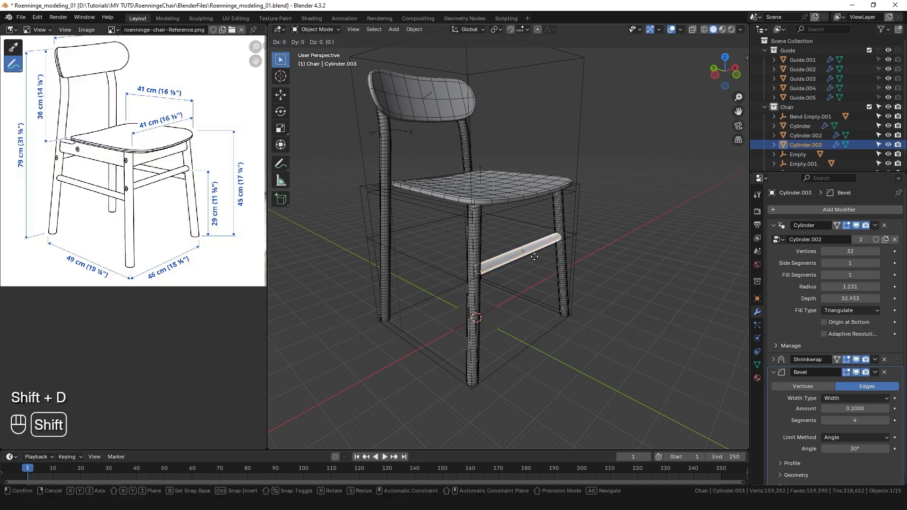
right_click(504, 265)
middle_drag(497, 265, 521, 273)
key(r)
key(z)
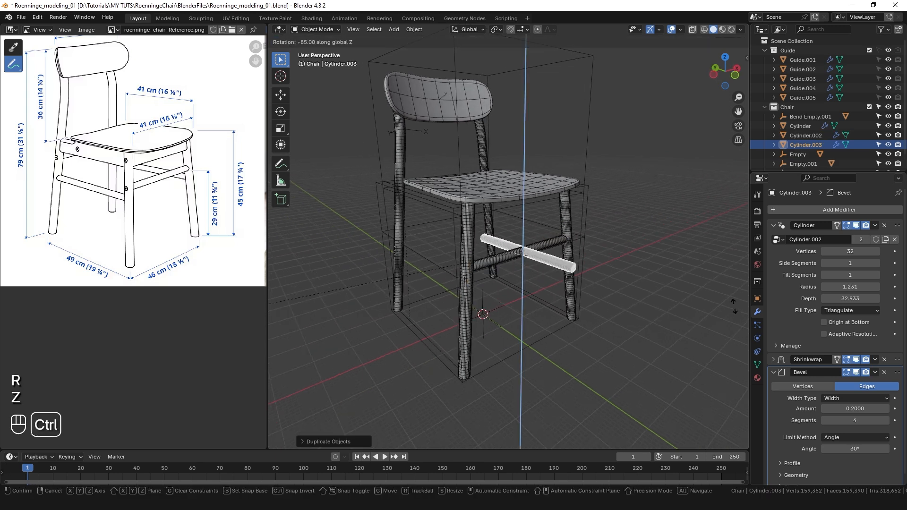
click(597, 303)
click(307, 441)
In front view, move the duplicated rail about -18.66 along X and -2.96 along Z, centring it on the front leg.
key(KP_1)
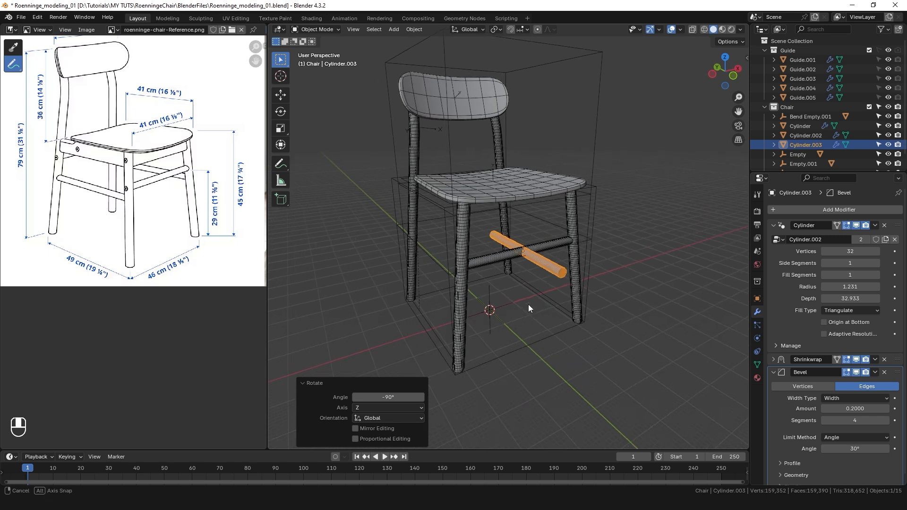
scroll(541, 305, up, 2)
key(g)
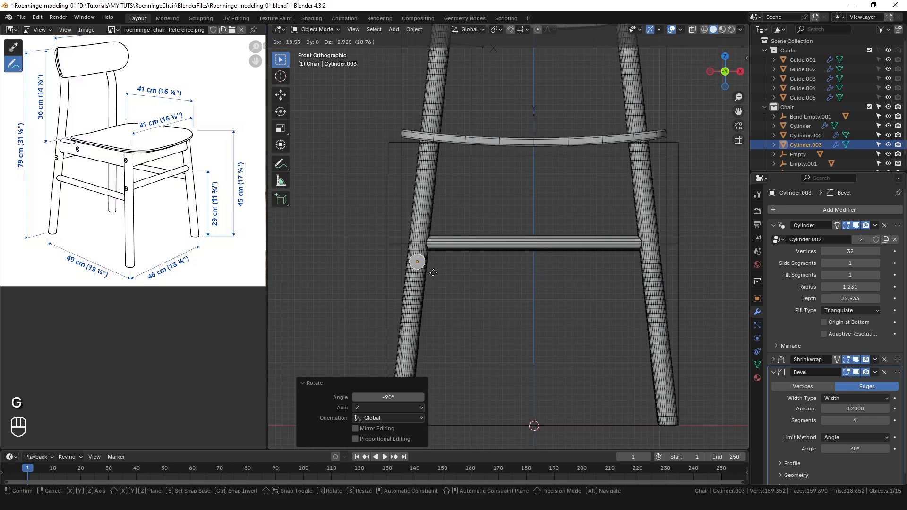
click(433, 273)
scroll(500, 285, up, 8)
key(shift+z)
scroll(464, 277, up, 5)
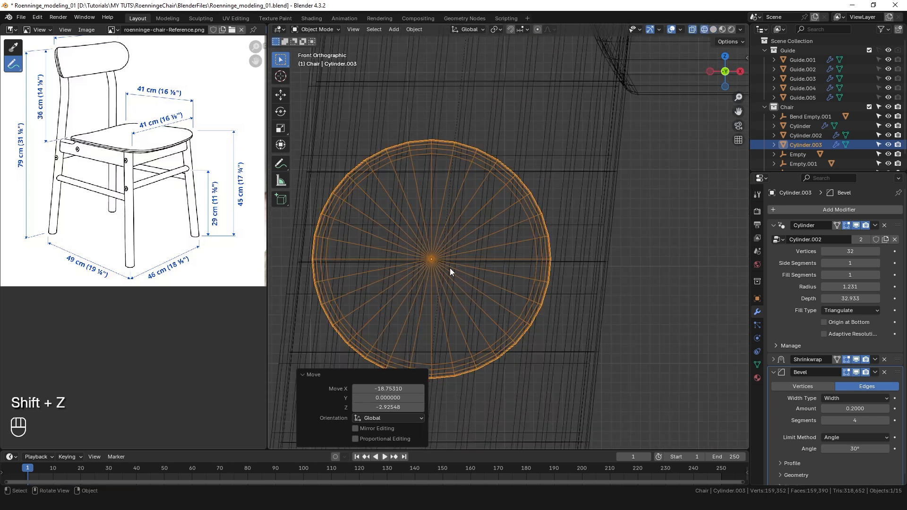
key(g)
click(459, 272)
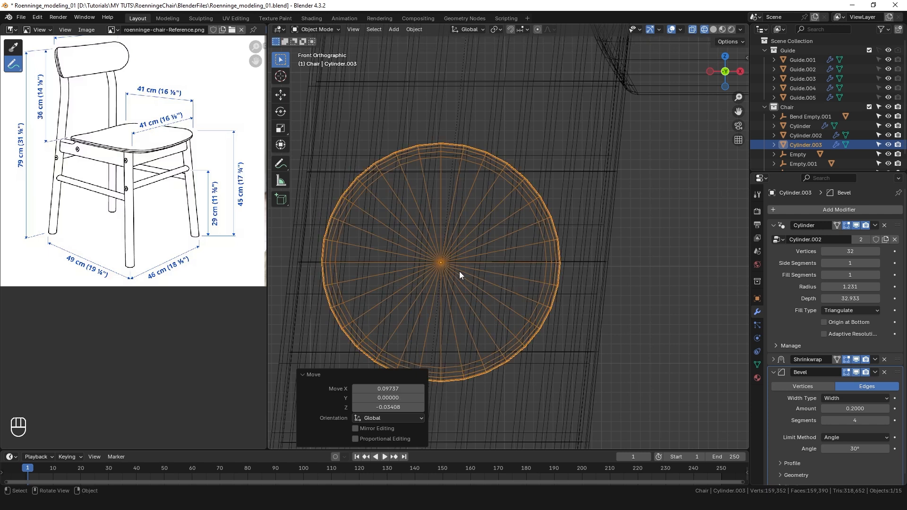
Set the side rail's Y location to 0 in its object transform.
scroll(457, 264, down, 10)
middle_drag(456, 257, 538, 293)
click(757, 299)
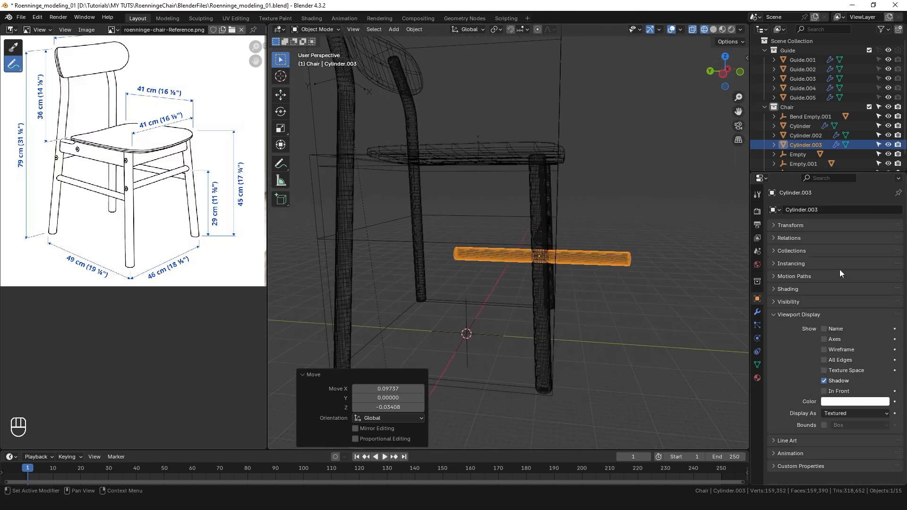
click(790, 225)
text(0)
key(Return)
Lengthen the side rail to a depth of about 36.75, fitting its front end against the leg.
middle_drag(473, 274, 454, 257)
key(shift+z)
click(758, 312)
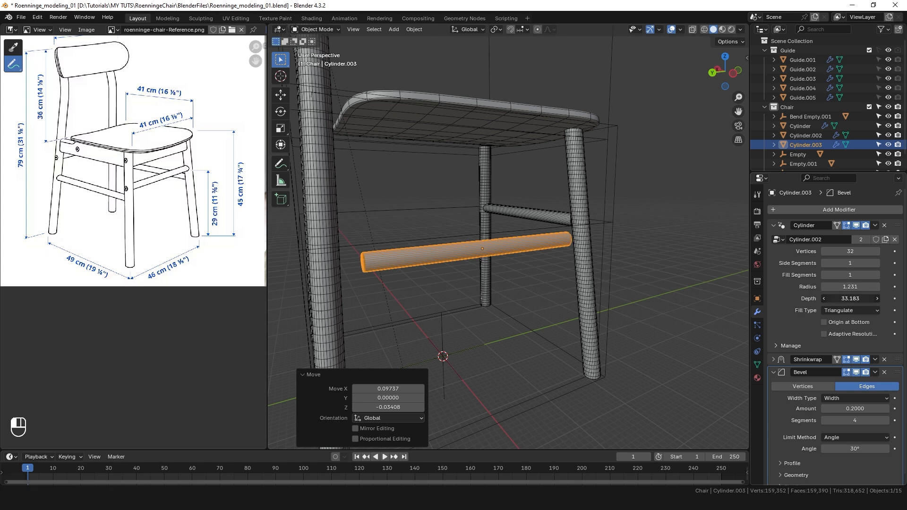
middle_drag(490, 327, 486, 232)
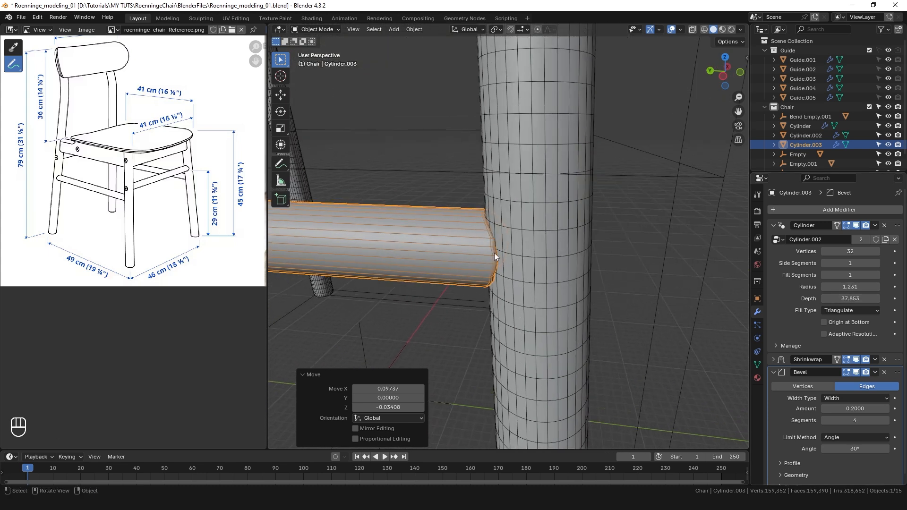
scroll(384, 231, down, 2)
scroll(415, 245, up, 5)
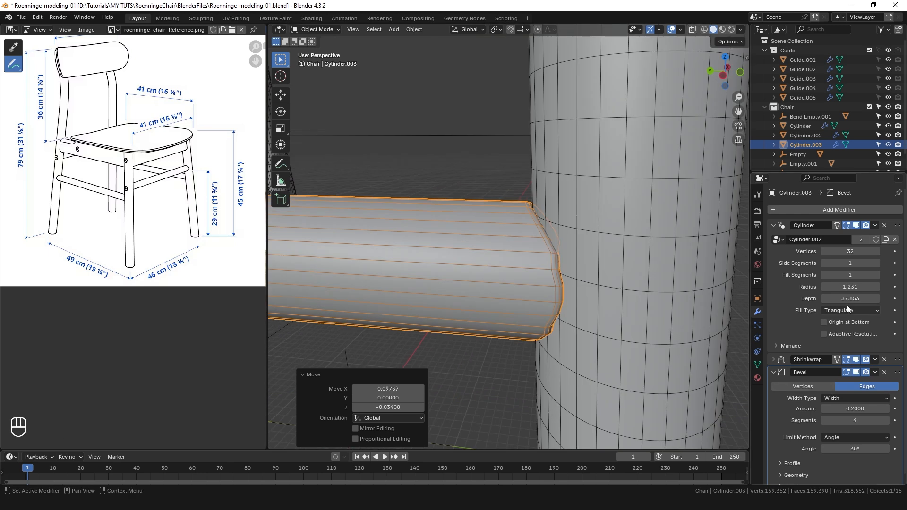
drag(851, 299, 841, 299)
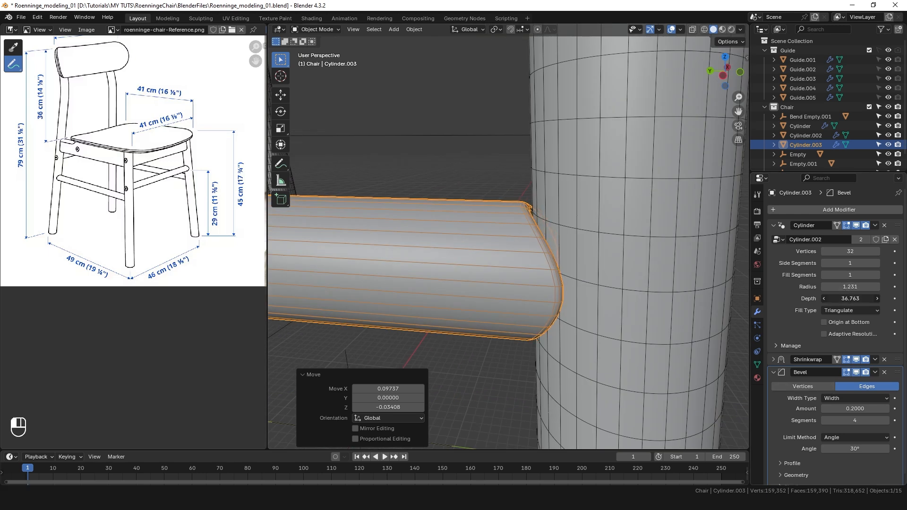
Move the side rail about 0.25 along the Y axis.
scroll(611, 259, down, 5)
shift+middle_drag(610, 259, 514, 270)
key(g)
key(y)
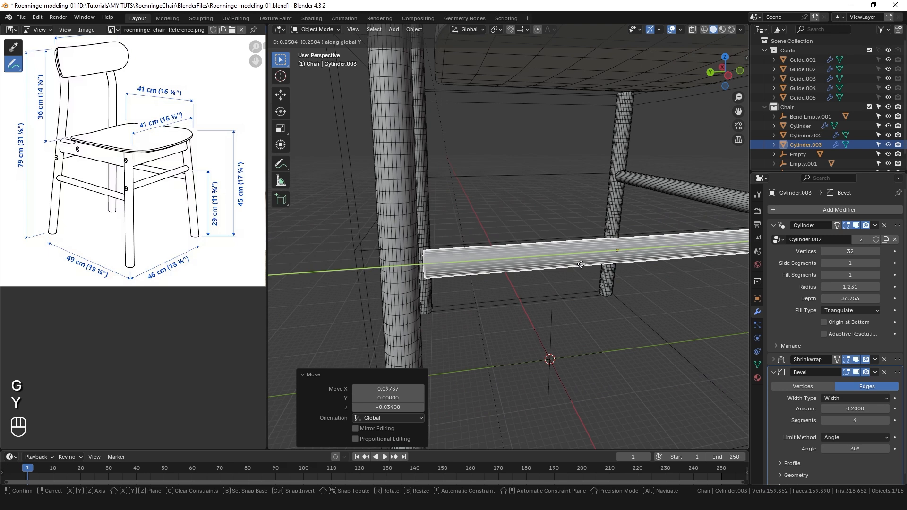
Duplicate the side rail's Shrinkwrap modifier and target the copy at the rear post, Cylinder.001.
click(774, 372)
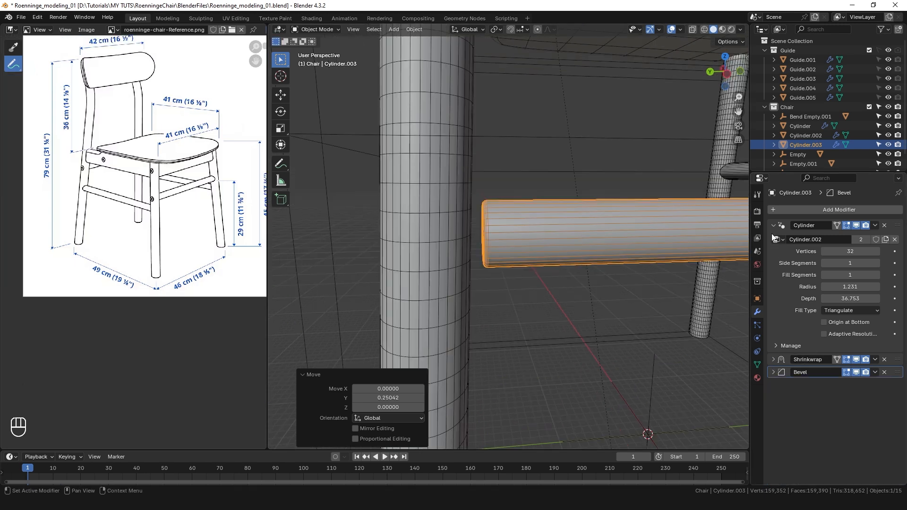
click(773, 225)
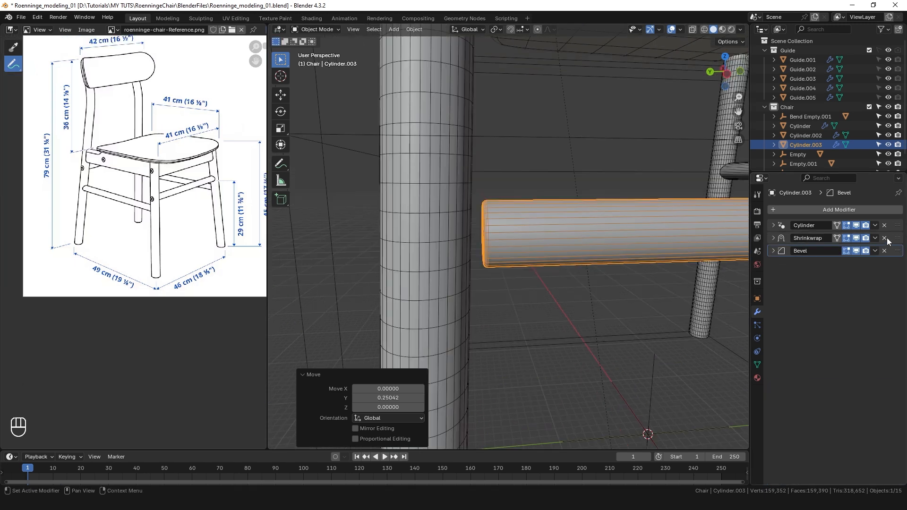
key(shift+d)
click(773, 251)
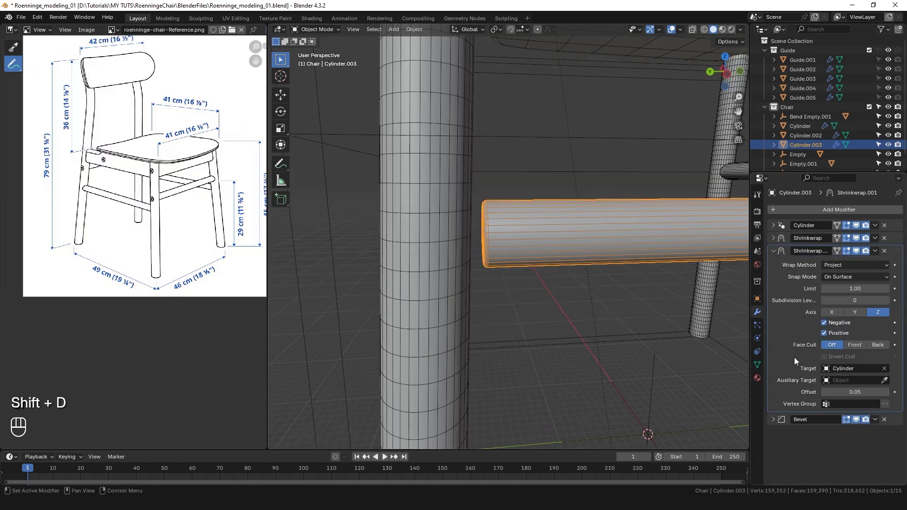
click(441, 242)
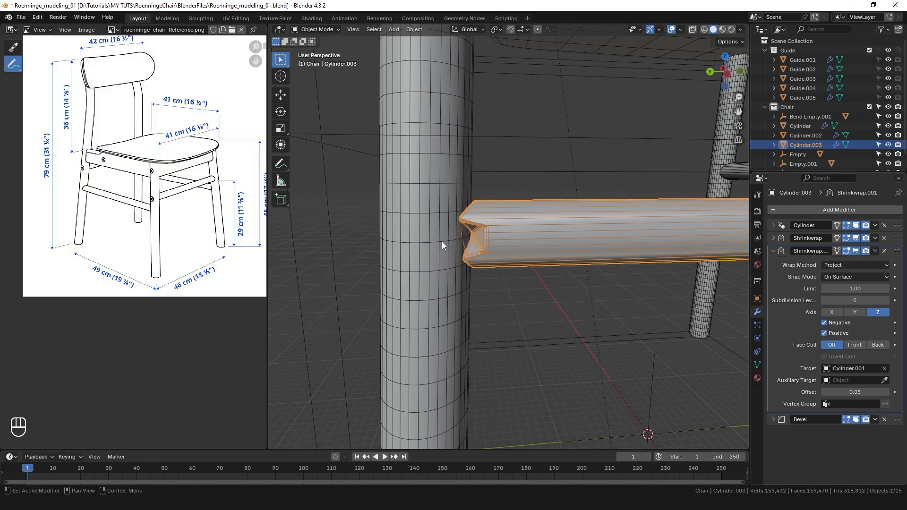
Disable negative projection on the second Shrinkwrap and set its limit to 1.20, checking both rail ends.
scroll(404, 266, down, 6)
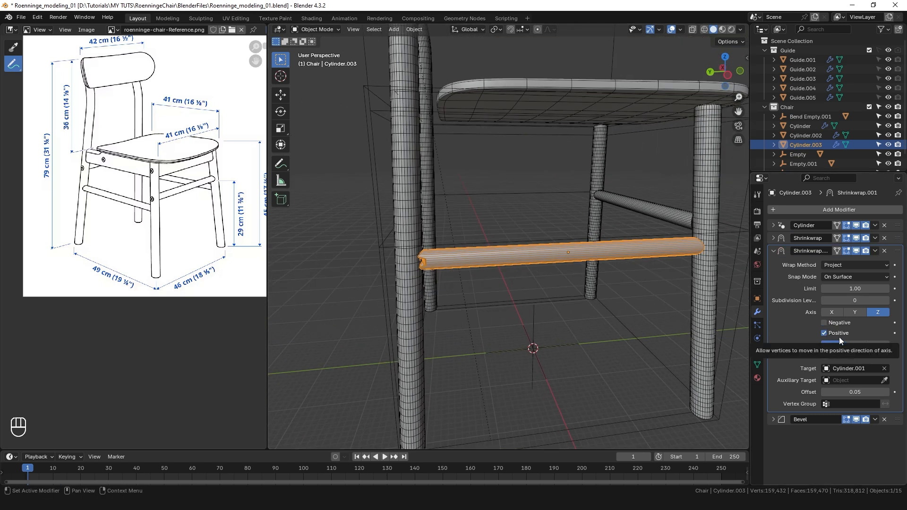
scroll(438, 294, up, 8)
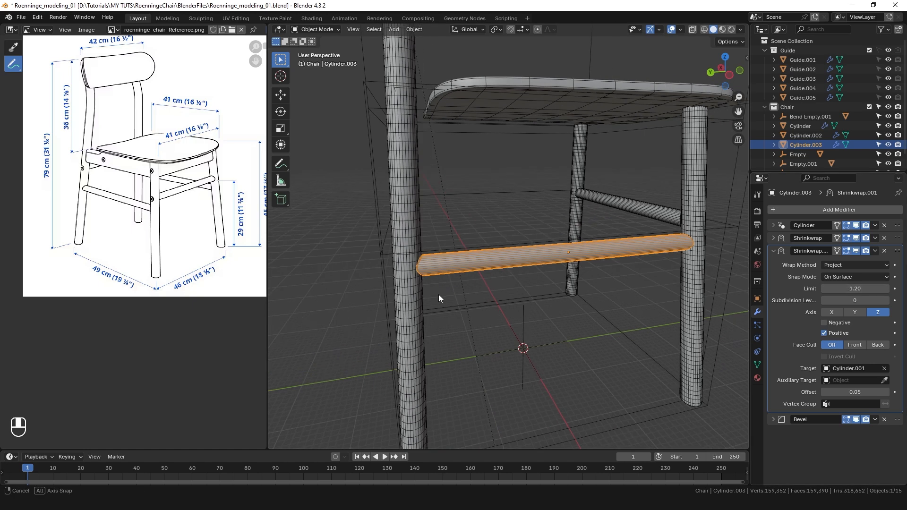
key(shift+z)
key(shift+z)
mouse_move(515, 257)
middle_down()
mouse_move(658, 265)
mouse_move(473, 264)
middle_up()
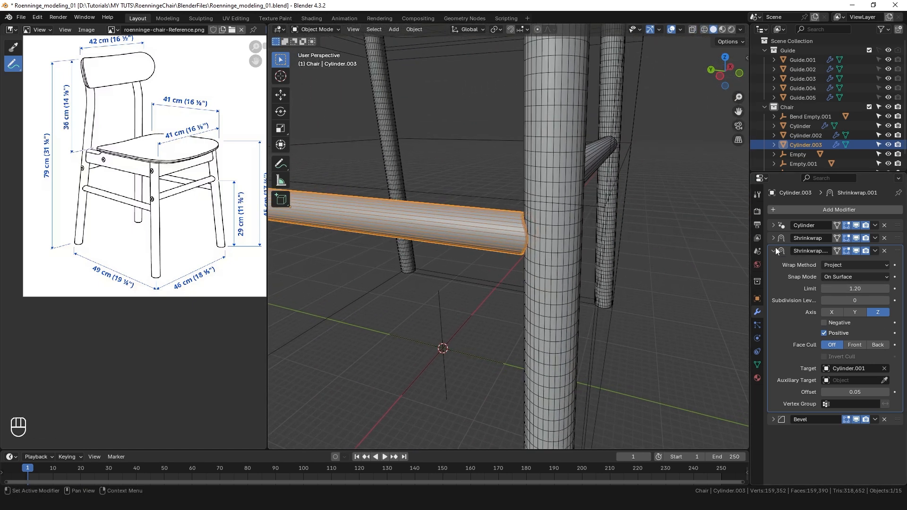
Disable positive projection on the side rail's first Shrinkwrap modifier.
click(774, 251)
click(773, 238)
click(824, 320)
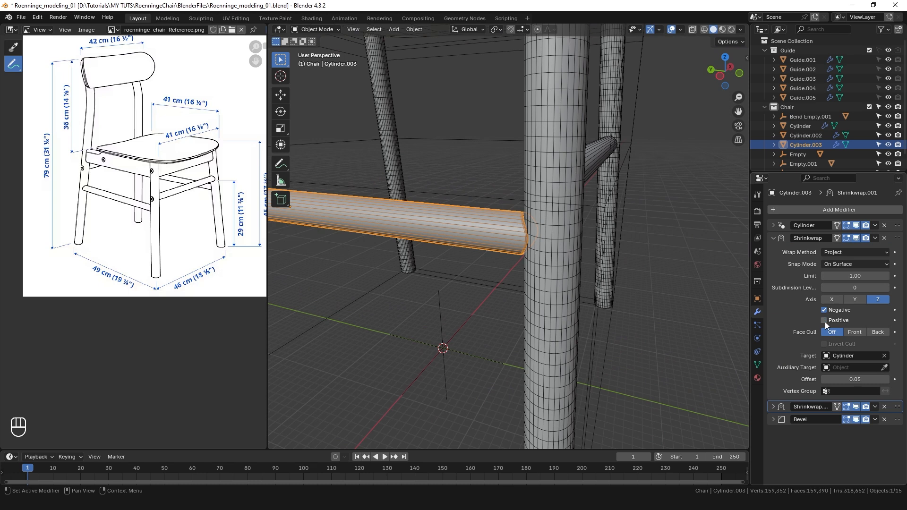
ctrl+middle_drag(633, 239, 609, 263)
click(773, 238)
Add a Mirror modifier to the side rail on the X axis, using Mirror Empty.001 as the mirror object.
scroll(604, 261, up, 4)
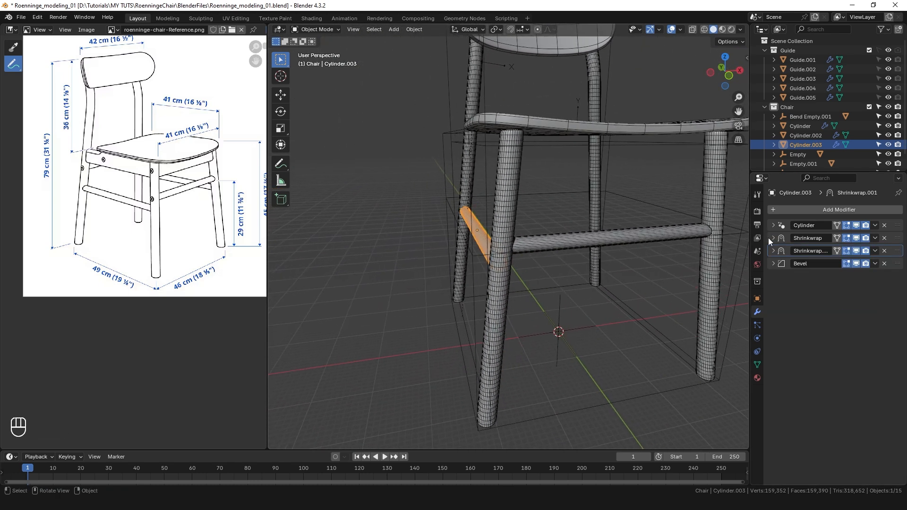
click(839, 209)
key(space)
click(859, 247)
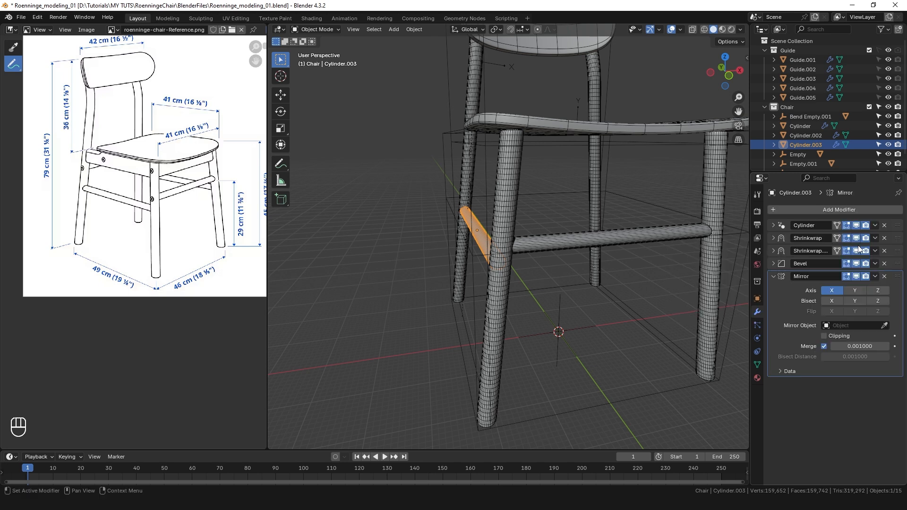
click(887, 326)
click(559, 332)
middle_drag(515, 254, 576, 222)
scroll(567, 224, down, 3)
middle_drag(552, 231, 544, 269)
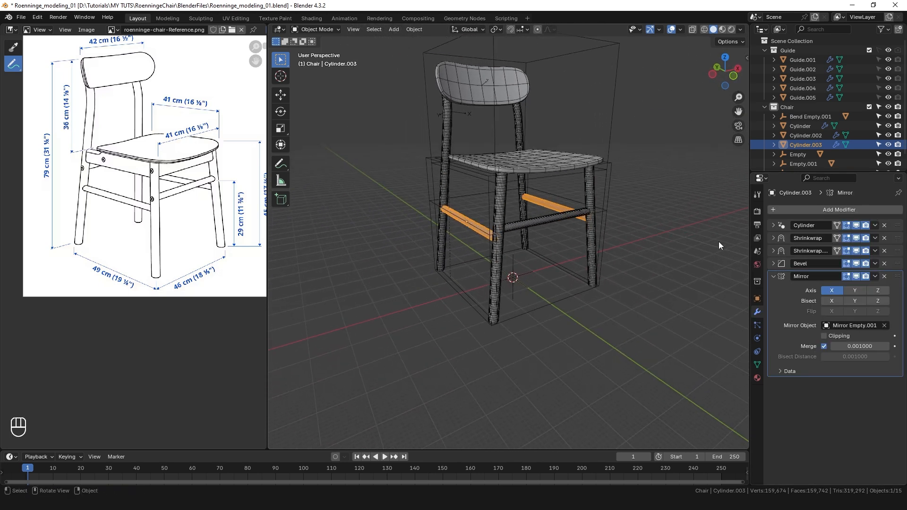
shift+middle_drag(637, 185, 609, 230)
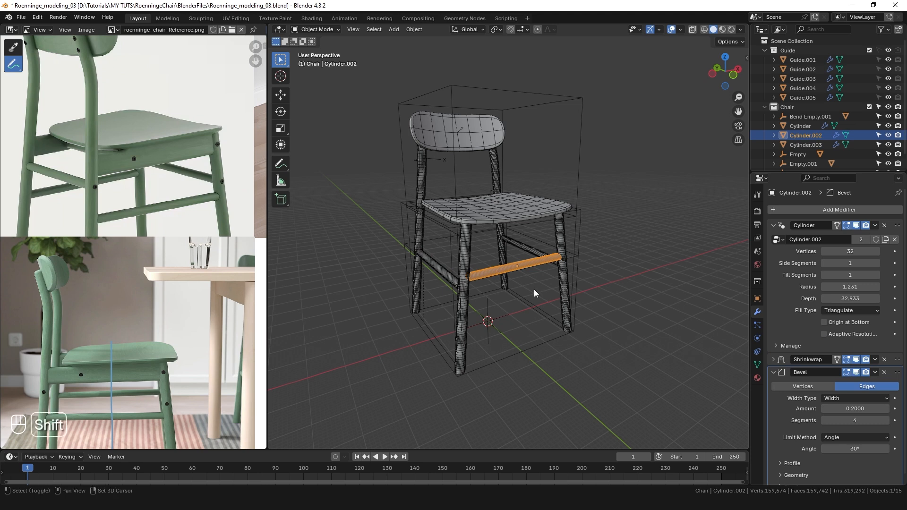
Duplicate the front rail and move the copy back about 40.3 on Y and up about 6, centring it on the rear post.
key(shift+d)
right_click(536, 293)
key(ctrl+KP_3)
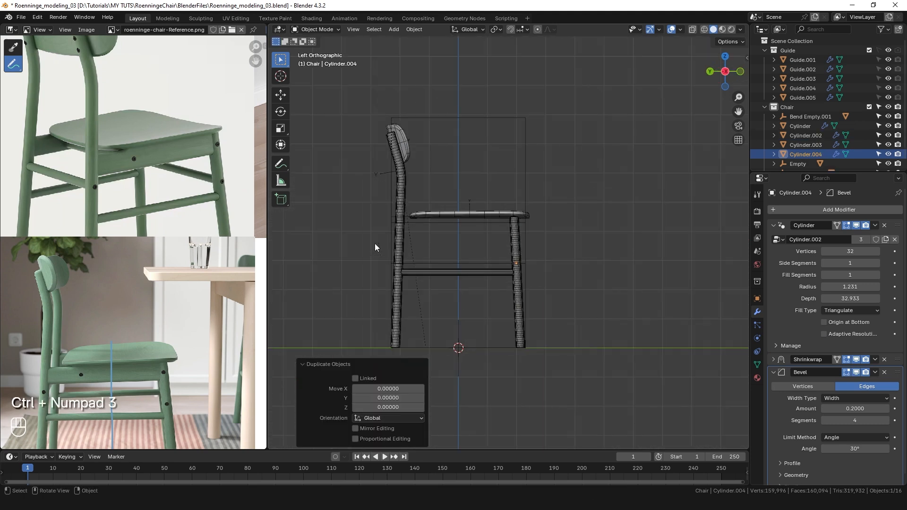
scroll(375, 247, up, 4)
key(g)
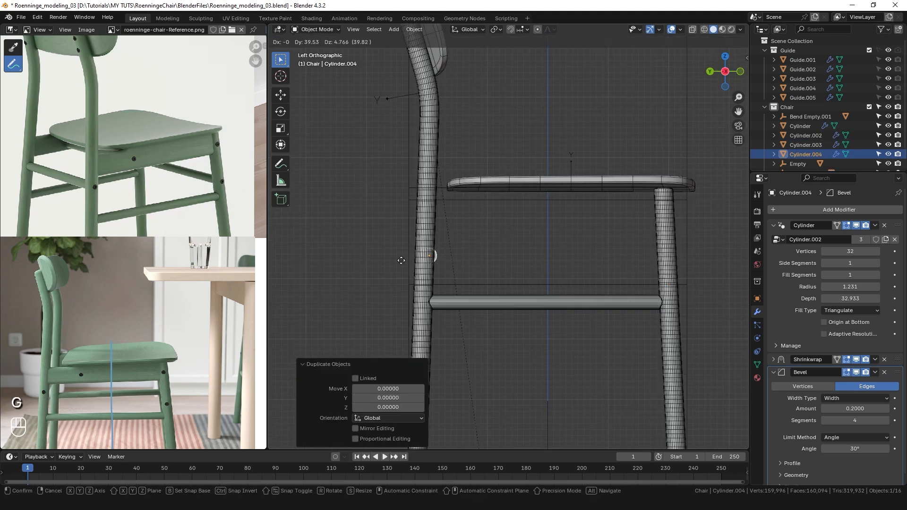
click(399, 255)
scroll(399, 254, up, 5)
key(g)
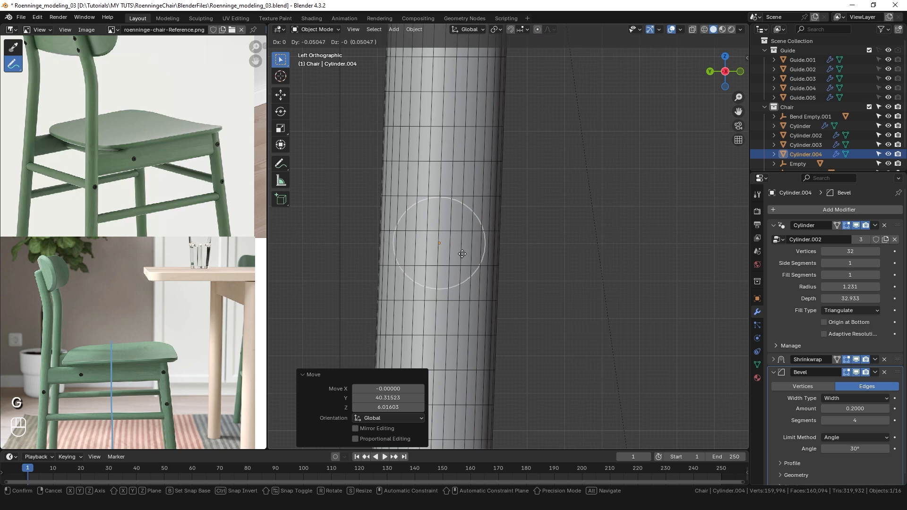
click(462, 253)
scroll(426, 264, down, 6)
mouse_move(409, 268)
middle_down()
mouse_move(497, 276)
mouse_move(416, 255)
middle_up()
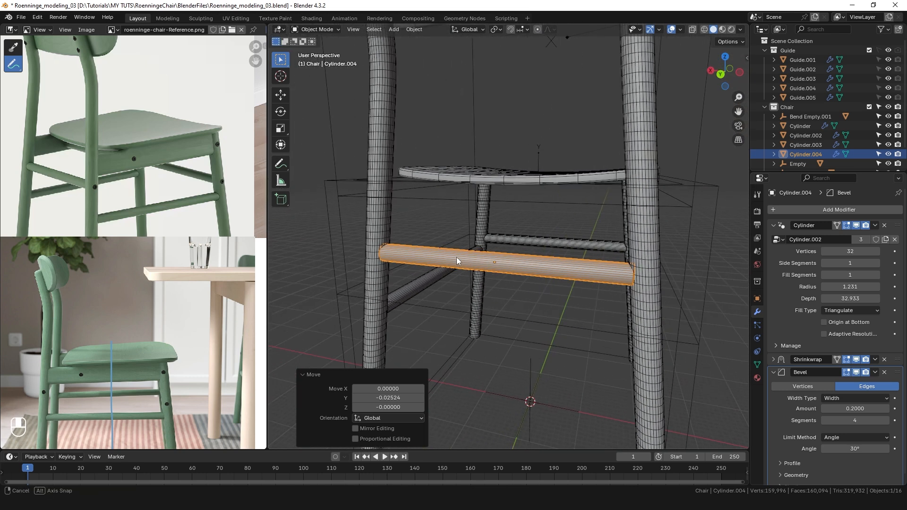
Change the rear rail's Shrinkwrap target to the rear post, Cylinder.001.
click(774, 360)
scroll(790, 352, down, 3)
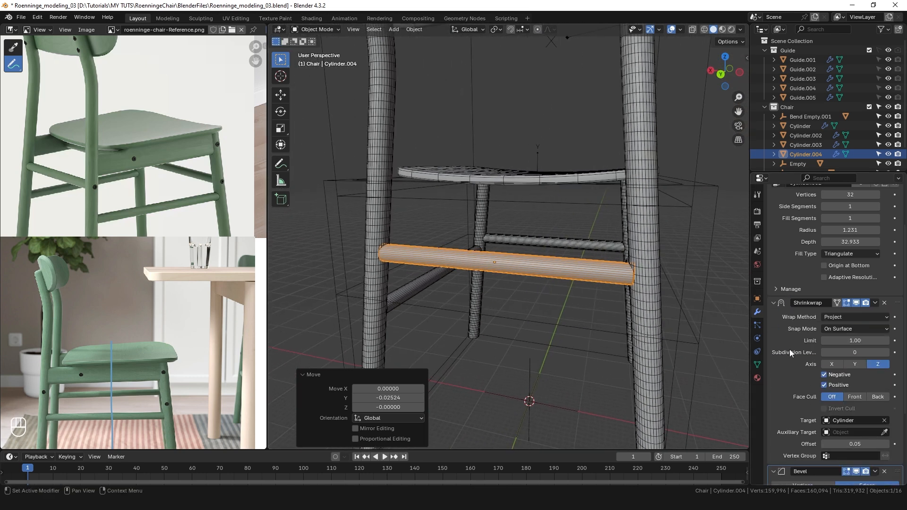
click(885, 420)
middle_drag(644, 288, 476, 237)
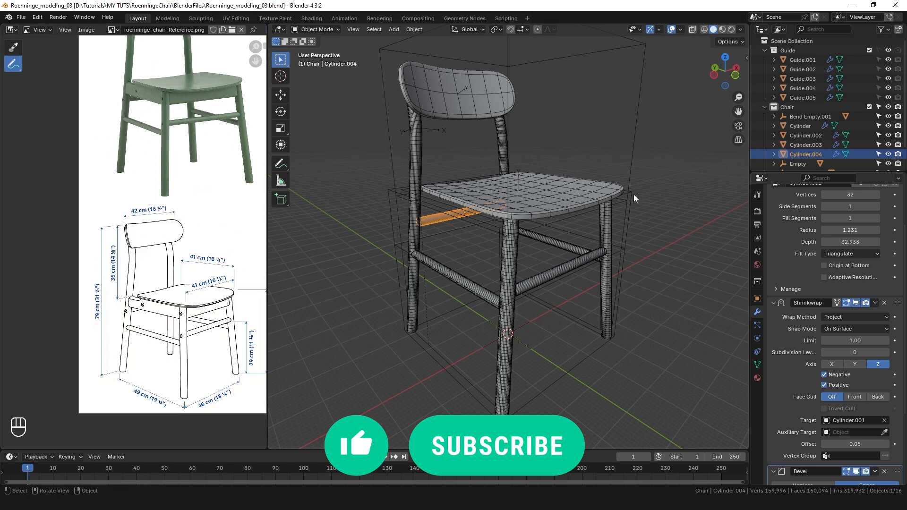
Duplicate the seat in place and remove the Bend SimpleDeform modifier from the copy.
click(571, 206)
middle_drag(594, 217, 577, 217)
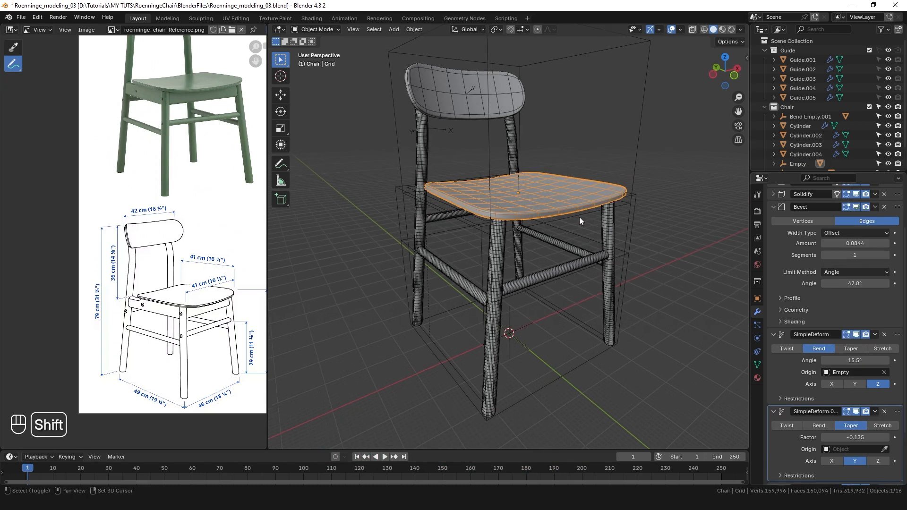
key(shift+d)
click(773, 207)
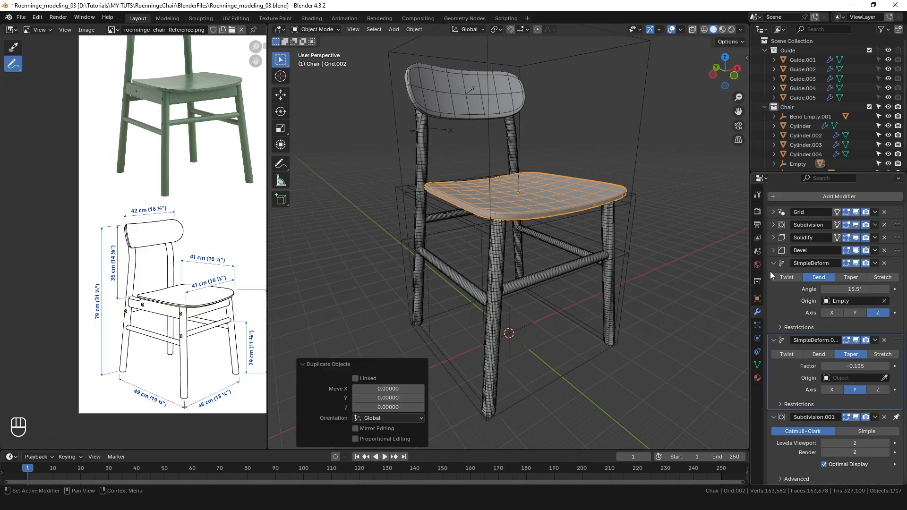
click(884, 263)
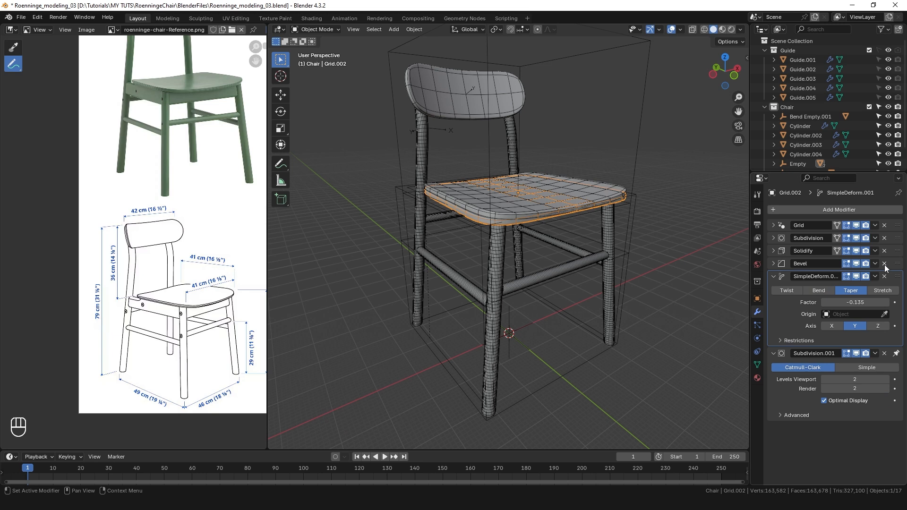
Clear the parent of the seat copy.
alt+scroll(520, 186, down, 1)
key(alt+p)
click(521, 186)
middle_drag(521, 186, 515, 191)
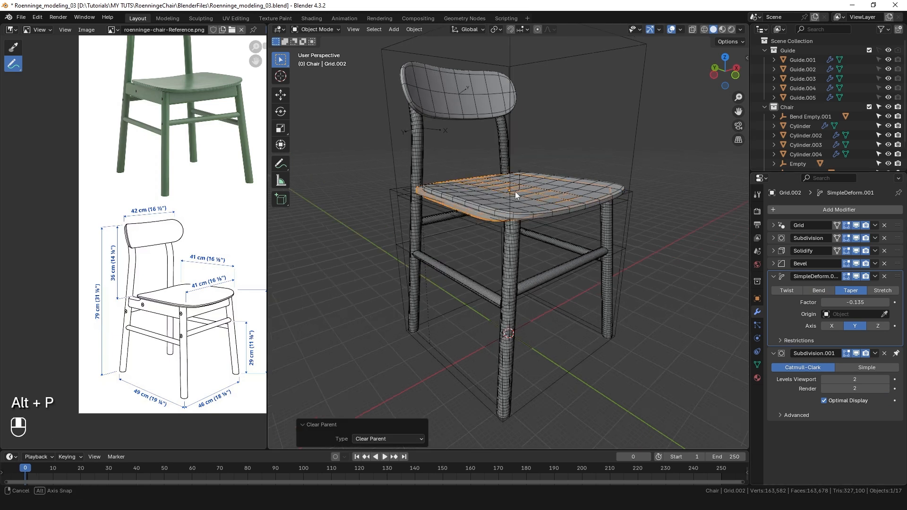
Rotate the seat copy upright about the X axis in the left side view.
key(ctrl+KP_3)
key(r)
key(z)
key(x)
click(552, 209)
Move the upright panel onto the front leg below the seat and tilt it about -3.25° to follow the leg.
scroll(501, 210, up, 3)
key(g)
click(614, 229)
scroll(614, 229, up, 4)
key(r)
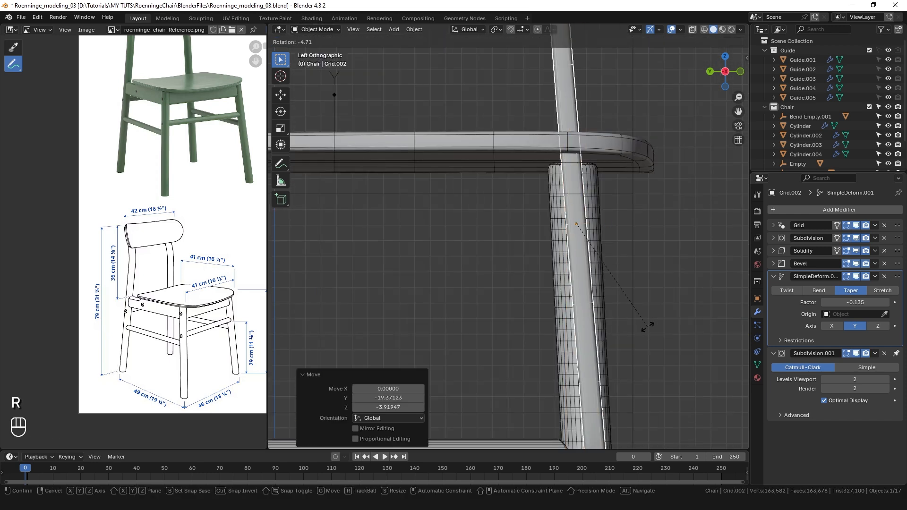
click(640, 325)
Size the front panel's Grid to 33 in X and 5.345 in Y so it fits between the front legs.
key(KP_1)
click(774, 226)
click(865, 252)
text(35)
key(Return)
mouse_move(862, 251)
mouse_down()
mouse_move(848, 251)
mouse_move(876, 259)
mouse_up()
click(864, 261)
text(5)
key(Return)
Set the front panel's Taper factor to -0.035.
scroll(791, 359, down, 4)
drag(827, 369, 846, 369)
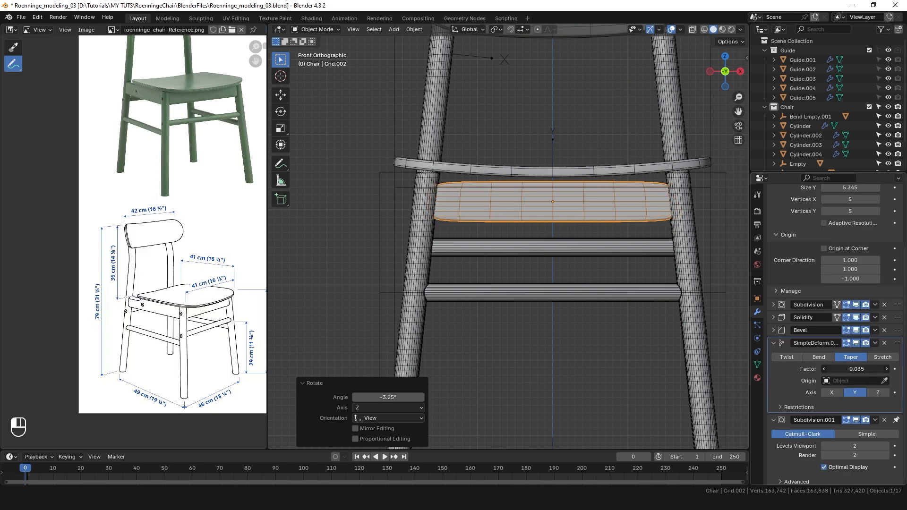
click(789, 347)
click(774, 418)
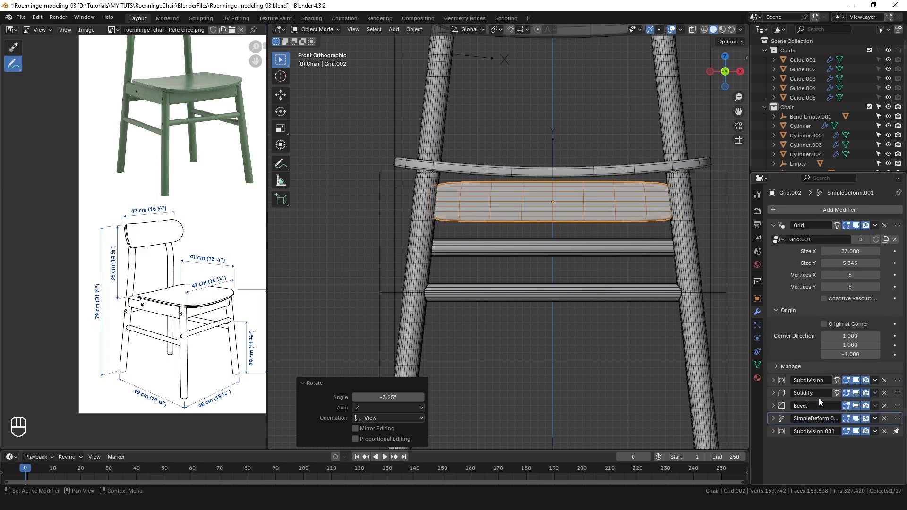
Set the front panel's Grid Size X to 30.750 and raise the panel about 0.47 along its local Y axis.
scroll(682, 198, up, 3)
drag(859, 251, 837, 252)
scroll(685, 192, down, 2)
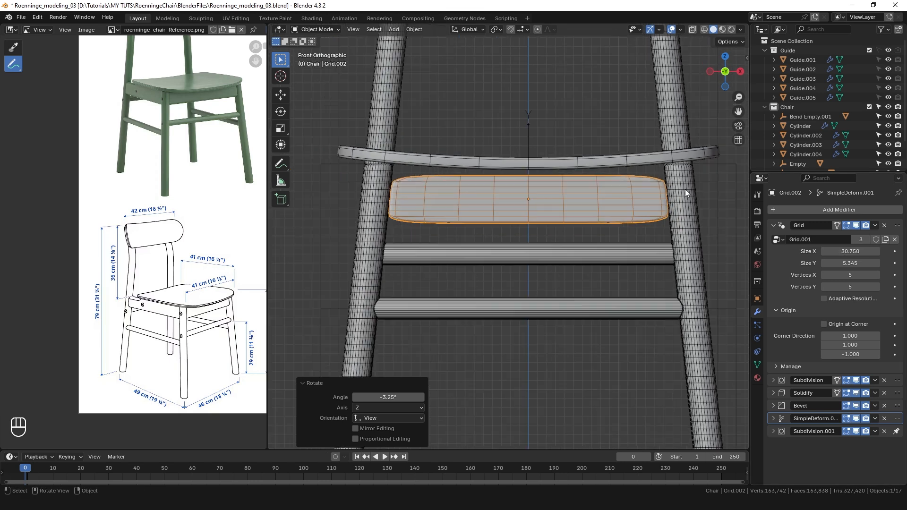
key(g)
key(y)
key(y)
click(550, 195)
Set the panel's Grid Vertices X to 25 and turn off viewport display of all modifiers after Grid.
drag(850, 275, 861, 275)
scroll(474, 184, up, 1)
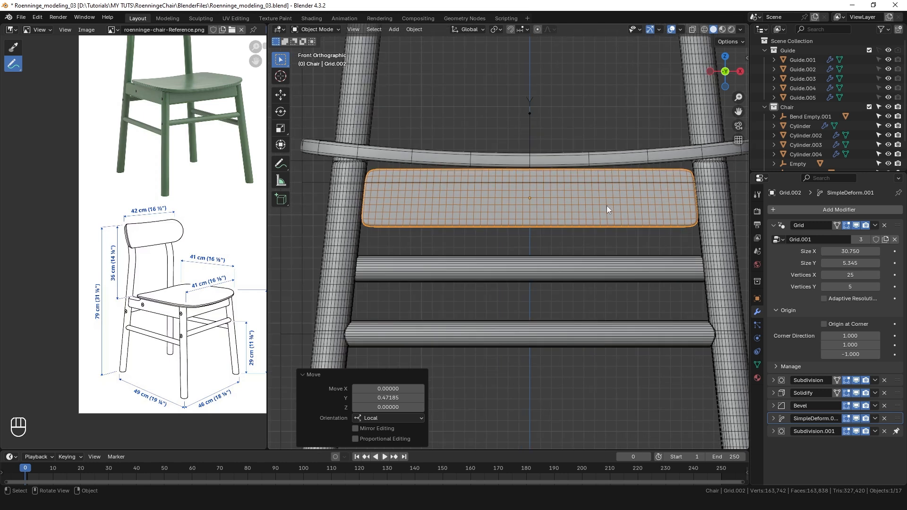
click(773, 225)
click(856, 238)
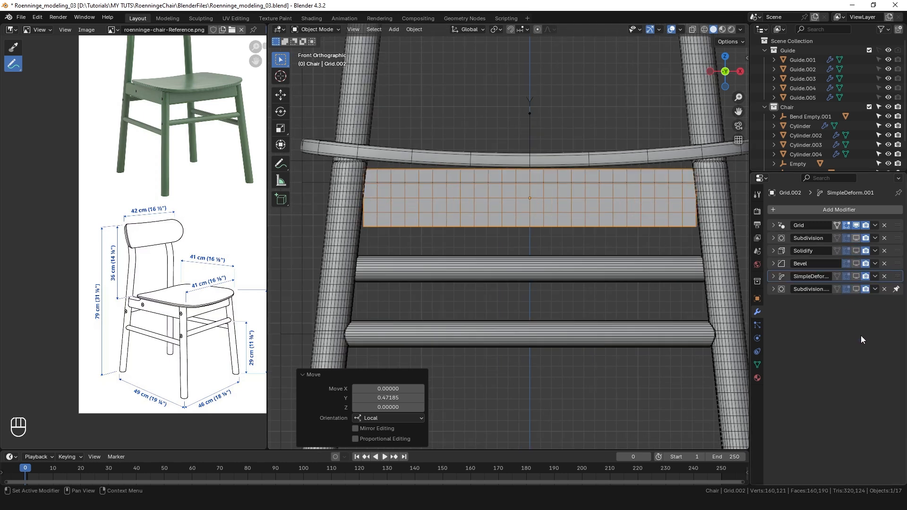
Add a Shrinkwrap modifier directly after Grid on the front panel, using Project on the Y axis with the seat as target.
click(835, 209)
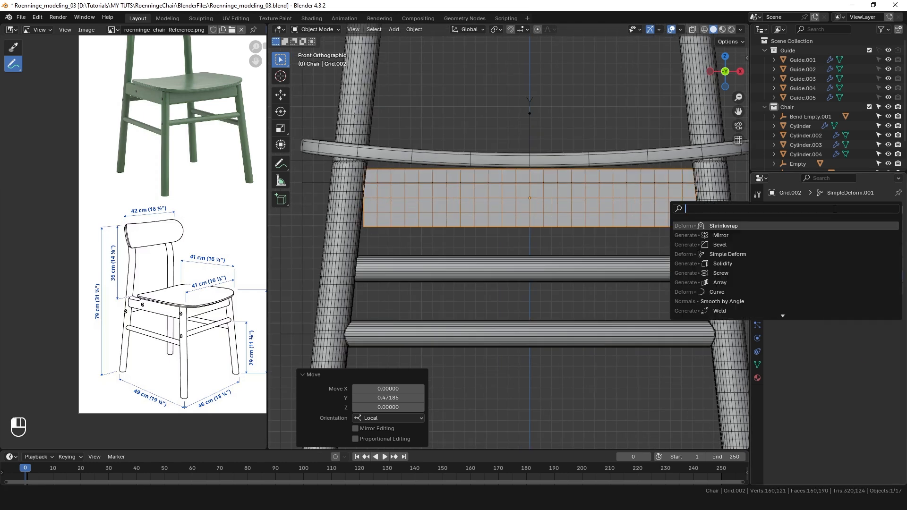
click(721, 226)
drag(898, 302, 890, 243)
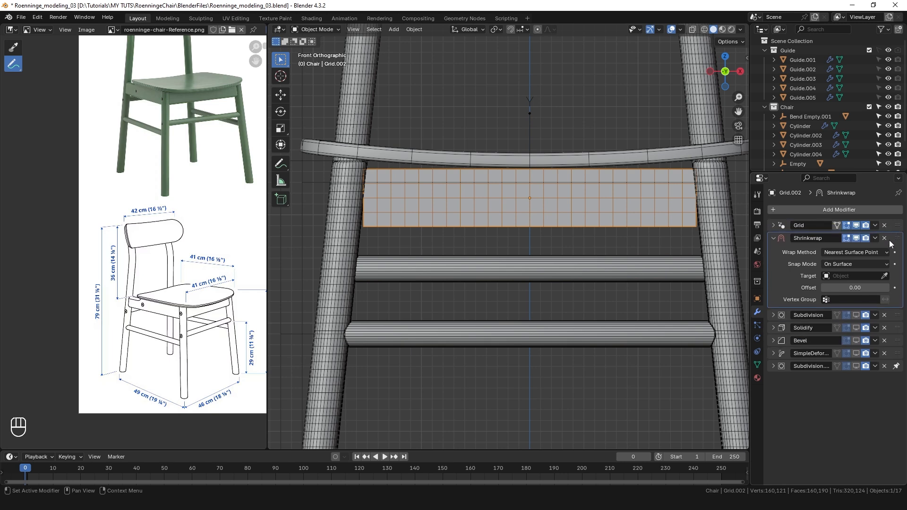
click(869, 252)
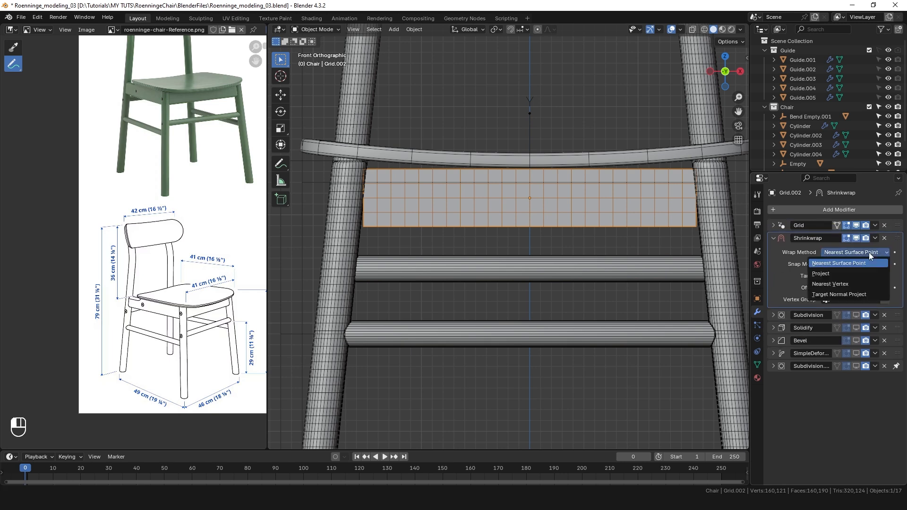
click(822, 274)
click(884, 356)
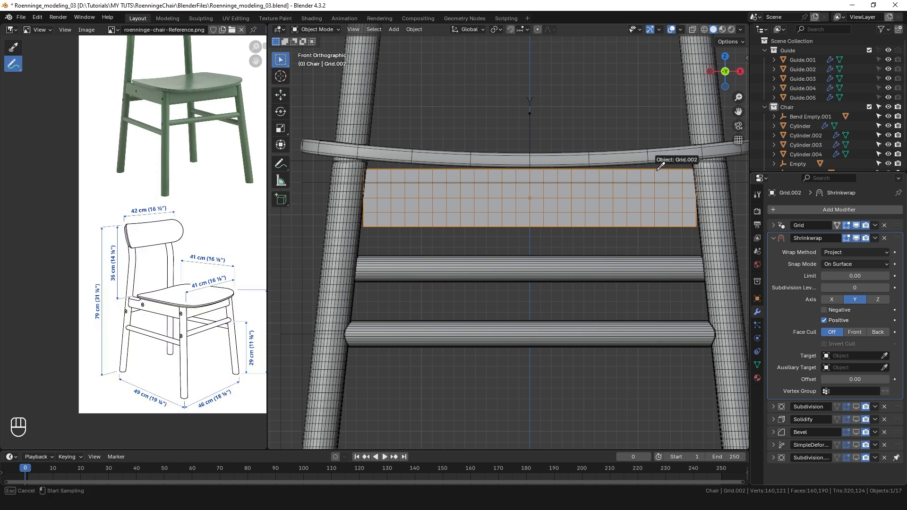
click(649, 157)
Set the front panel's Shrinkwrap limit to 1.00 and offset to 0.10 so its upper edge follows the seat.
click(856, 276)
text(0.24)
key(Return)
drag(855, 276, 893, 276)
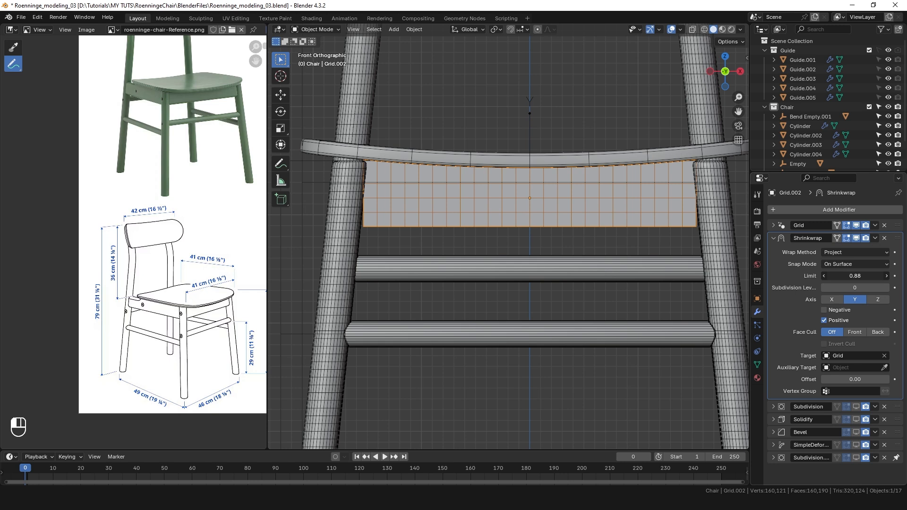
click(846, 276)
text(1)
key(Return)
drag(851, 380, 874, 379)
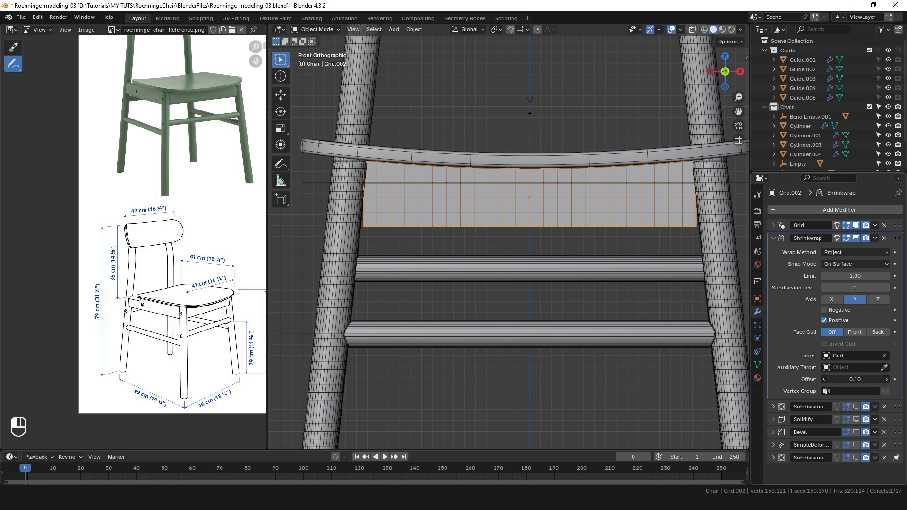
click(774, 239)
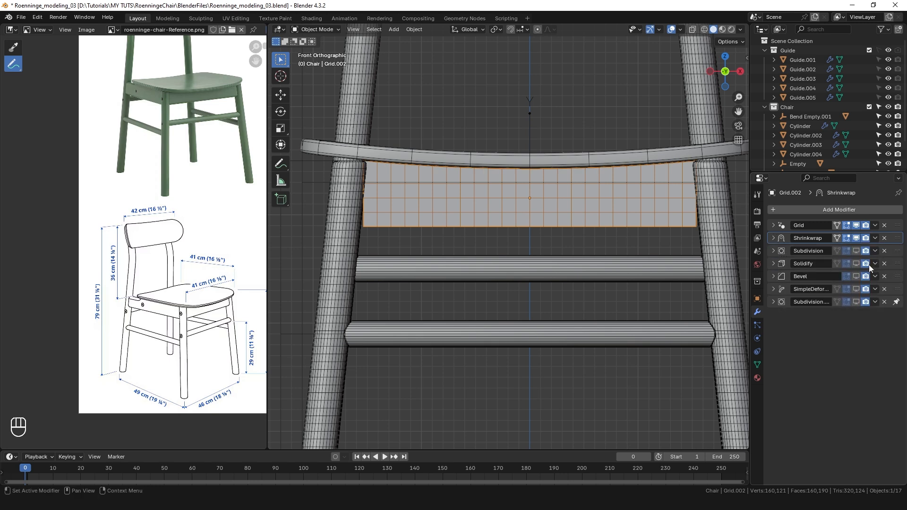
middle_drag(445, 190, 530, 198)
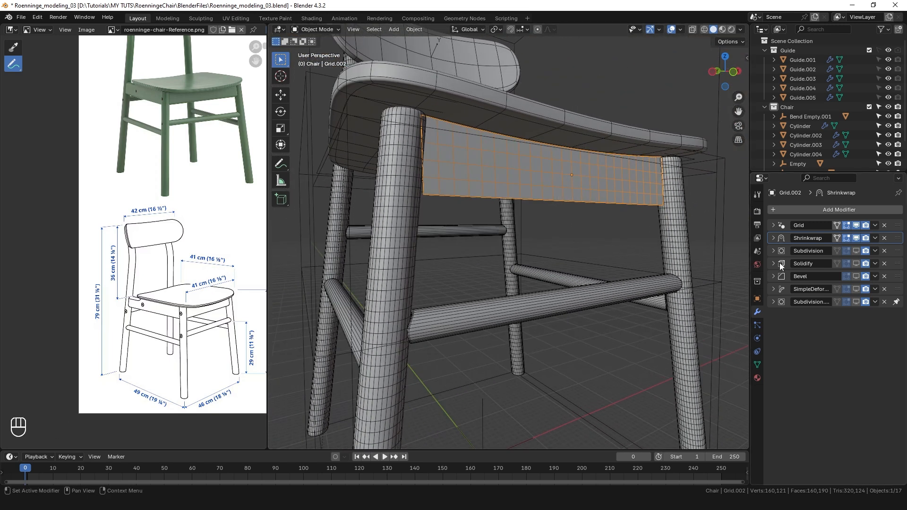
Move the front apron's Solidify modifier above the first Subdivision modifier and show both in the viewport.
click(857, 263)
middle_drag(654, 239, 444, 177)
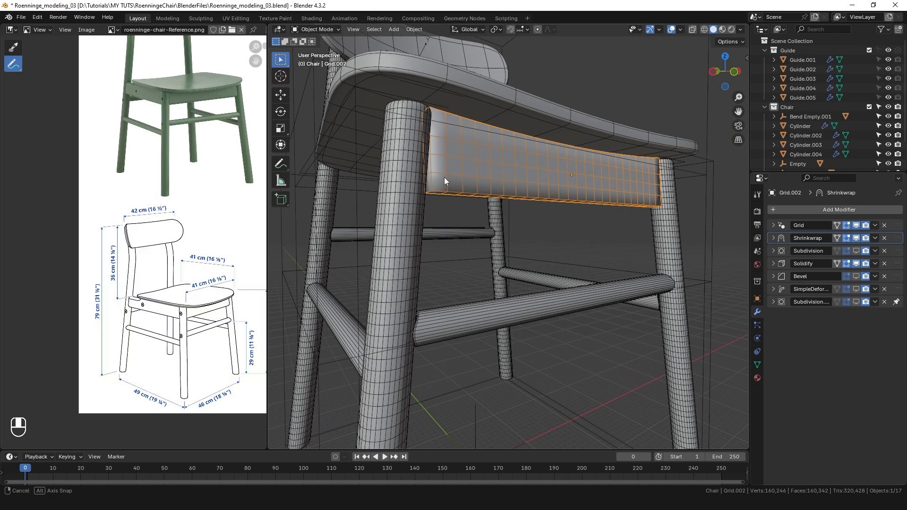
drag(893, 268, 886, 262)
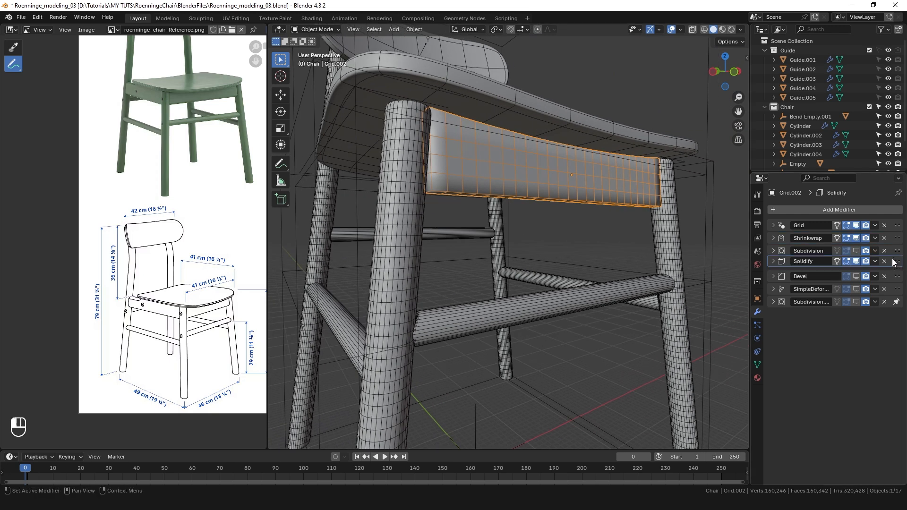
click(856, 264)
middle_drag(409, 167, 447, 145)
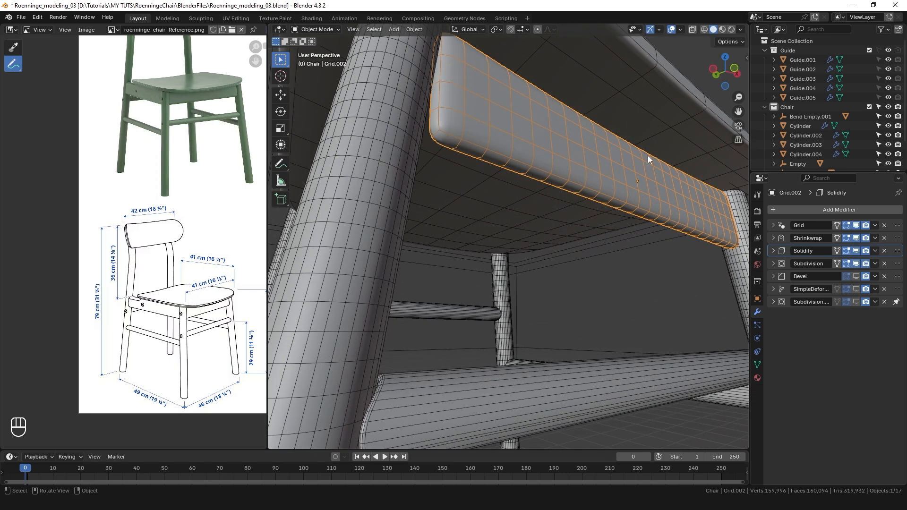
Turn off Optimal Display on the first Subdivision modifier, and move SimpleDeform above Bevel with its viewport display enabled.
click(773, 263)
click(831, 310)
middle_drag(429, 133, 492, 152)
click(773, 264)
drag(898, 289, 899, 276)
click(856, 276)
Add a second Shrinkwrap modifier that projects along X with Negative enabled, targeting the adjacent front leg cylinder.
click(845, 209)
click(845, 210)
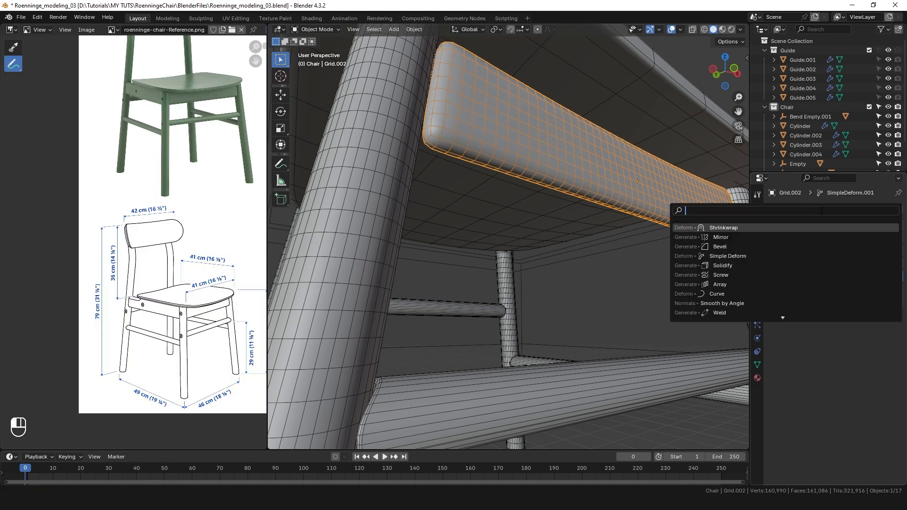
click(728, 227)
click(867, 317)
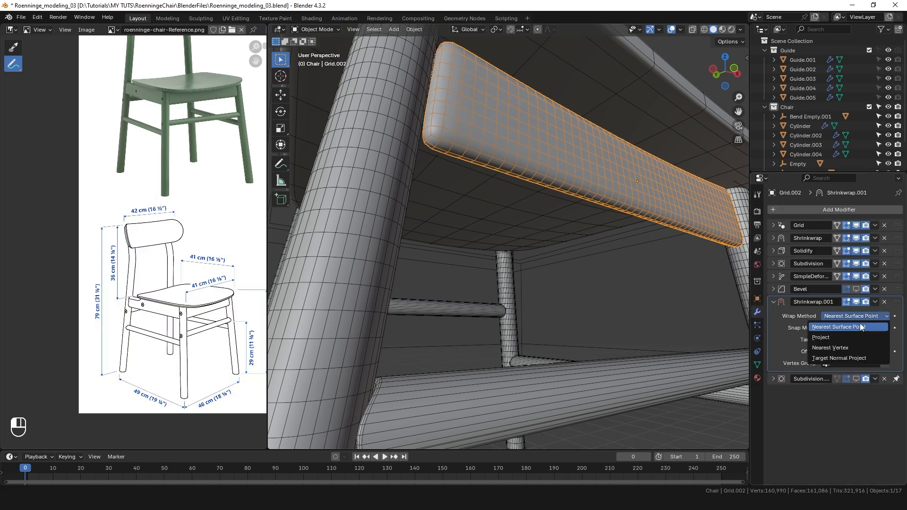
click(846, 338)
click(831, 363)
click(824, 374)
click(885, 420)
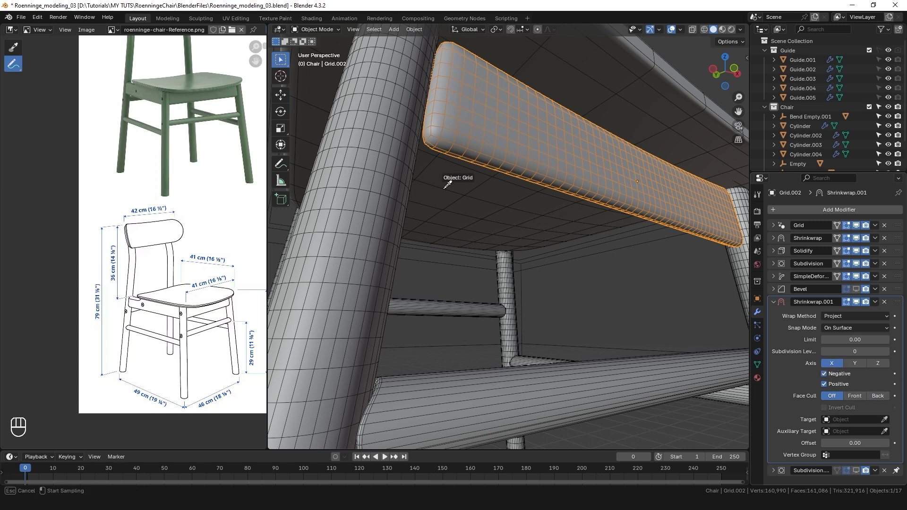
click(396, 149)
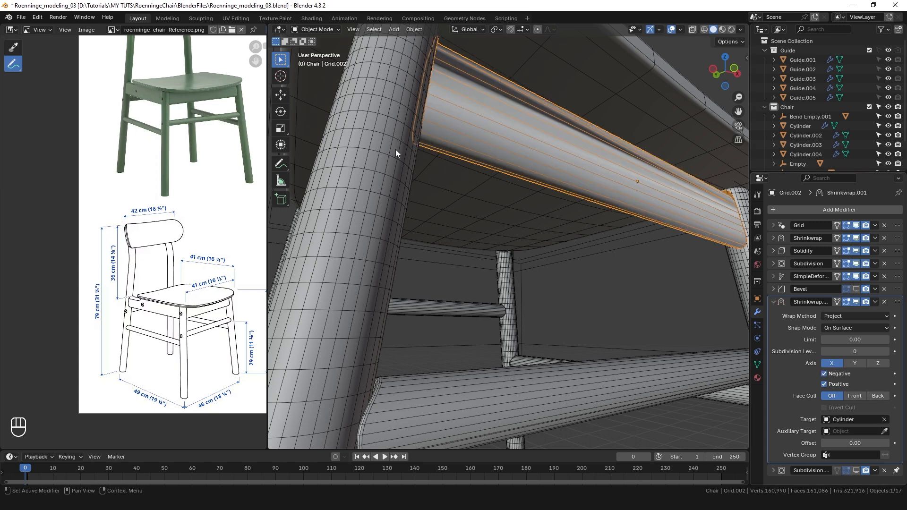
Set the second Shrinkwrap modifier's projection limit to 1.
click(848, 338)
text(1)
key(Return)
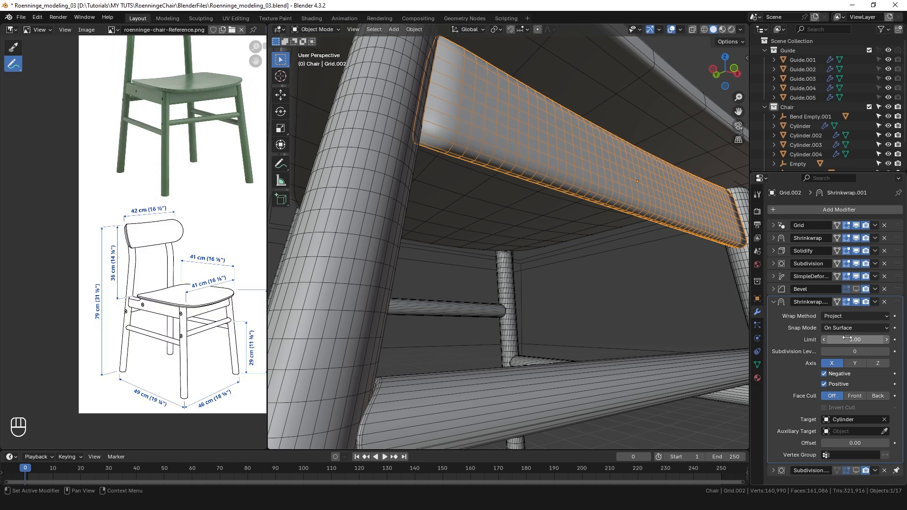
middle_drag(469, 125, 478, 156)
Move the Bevel modifier below the second Shrinkwrap and show it in the viewport.
ctrl+click(798, 225)
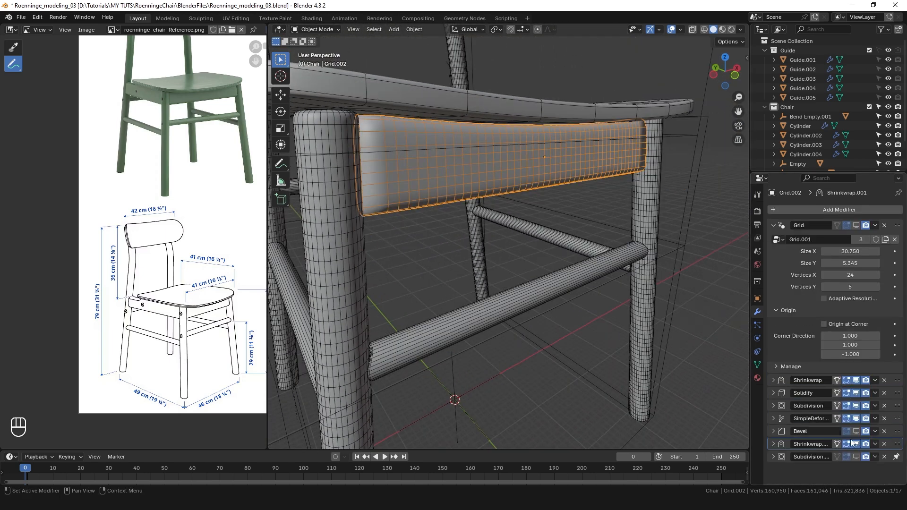
drag(897, 432, 879, 447)
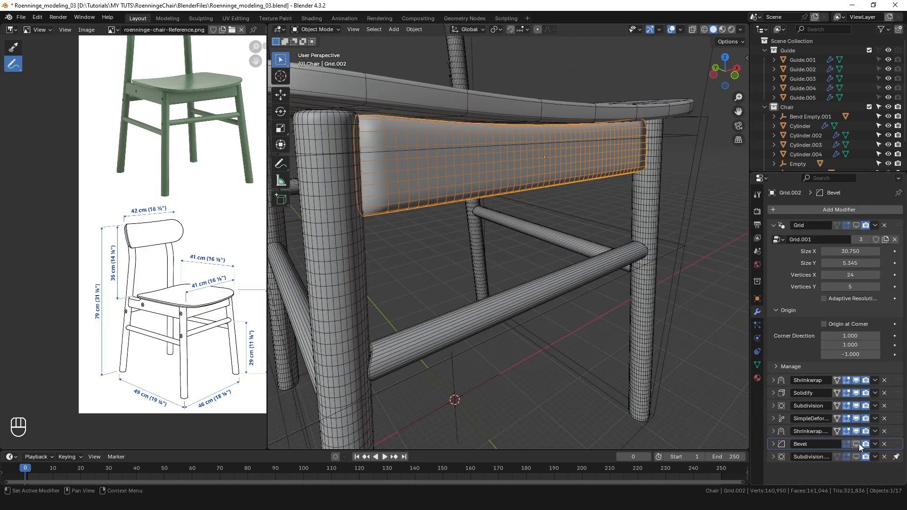
click(857, 444)
ctrl+middle_drag(393, 212, 381, 166)
Set the Bevel modifier to the Width type with an amount of 0.2 and 4 segments.
click(774, 444)
scroll(813, 419, down, 5)
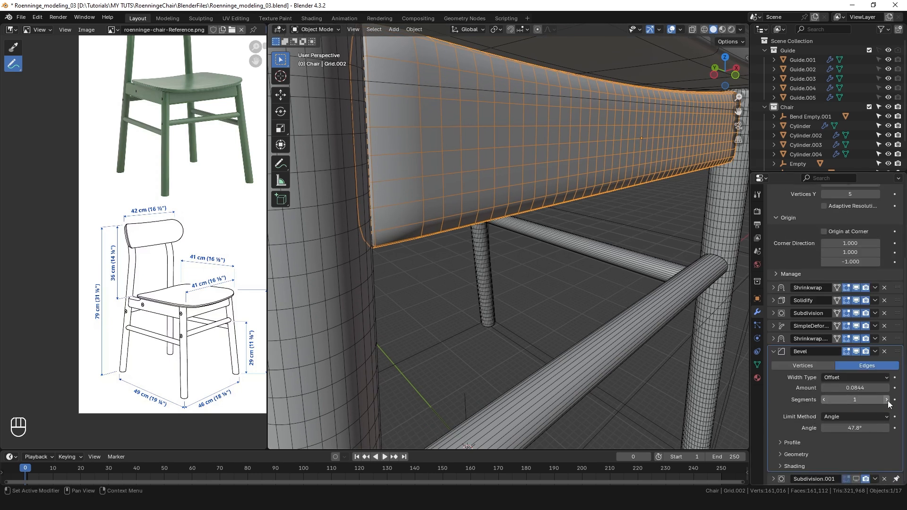
click(855, 378)
click(851, 400)
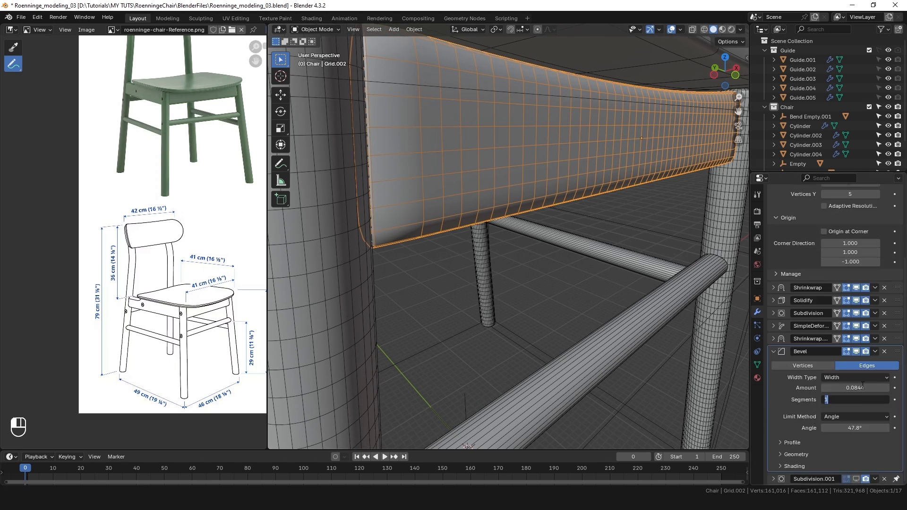
click(856, 387)
text(0.2)
key(Return)
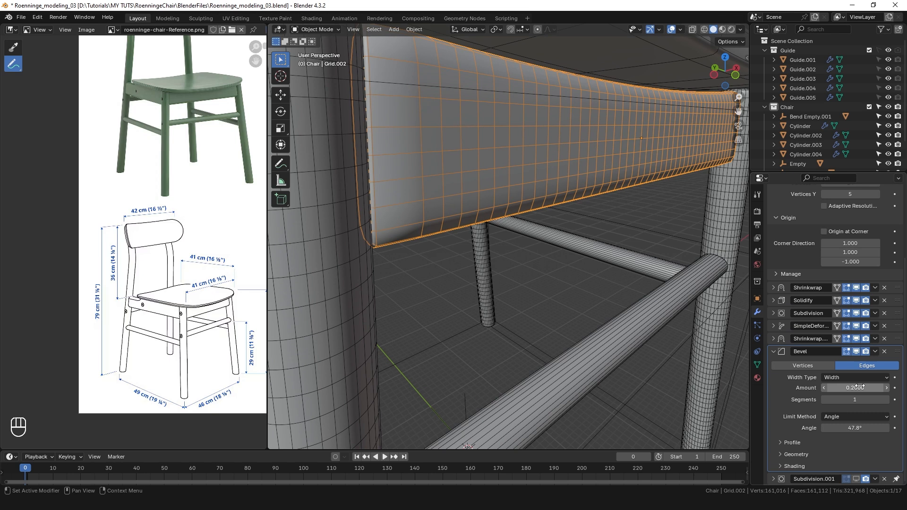
click(887, 400)
click(886, 399)
click(887, 400)
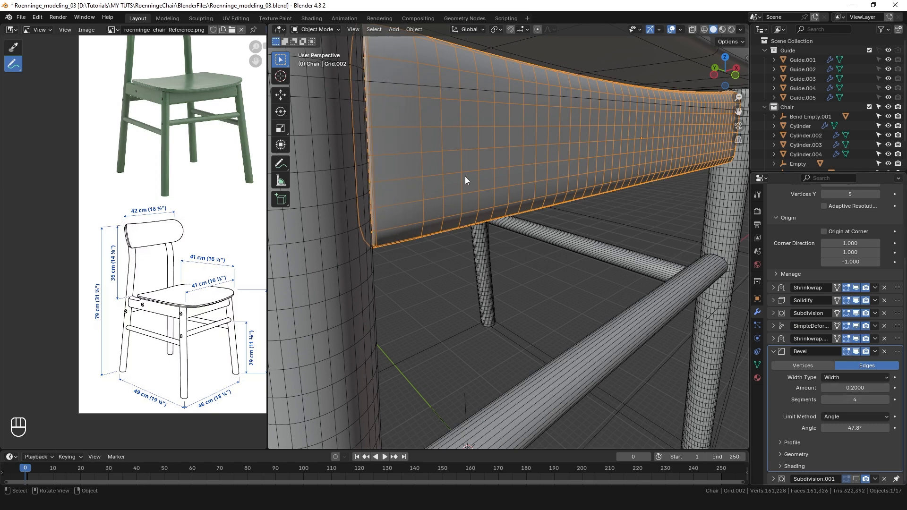
scroll(467, 178, down, 3)
Show the final Subdivision modifier of the front apron in the viewport.
click(774, 351)
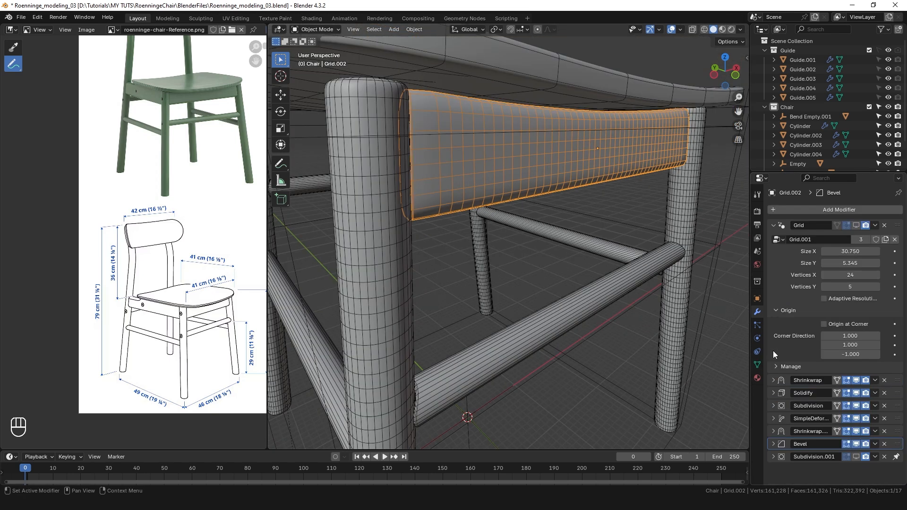
click(857, 456)
middle_drag(416, 171, 382, 154)
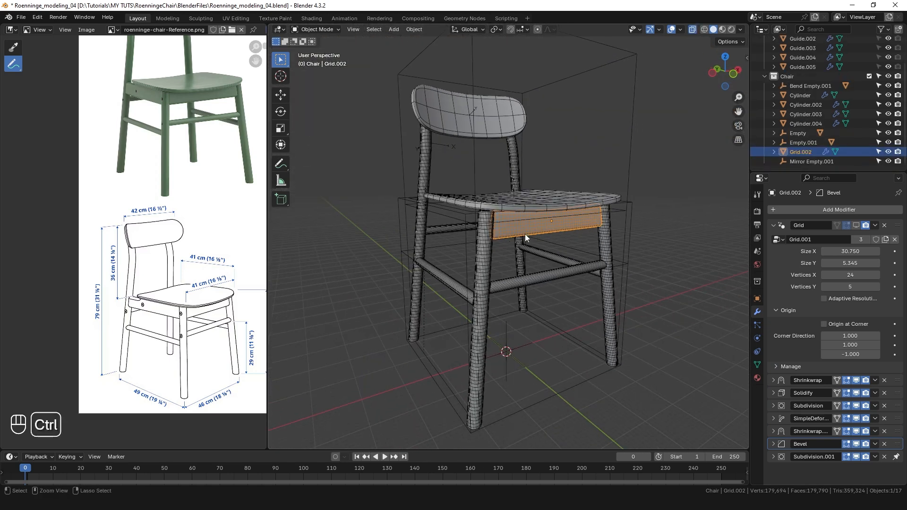
Duplicate the front apron in place and rotate the copy -90° about the Z axis.
ctrl+middle_drag(525, 234, 531, 211)
key(shift+d)
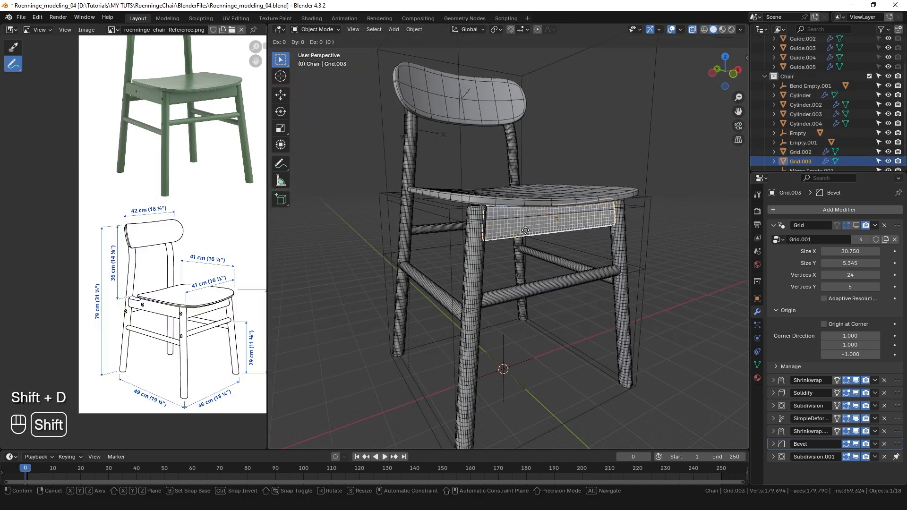
right_click(526, 230)
middle_drag(518, 251, 514, 251)
key(r)
key(z)
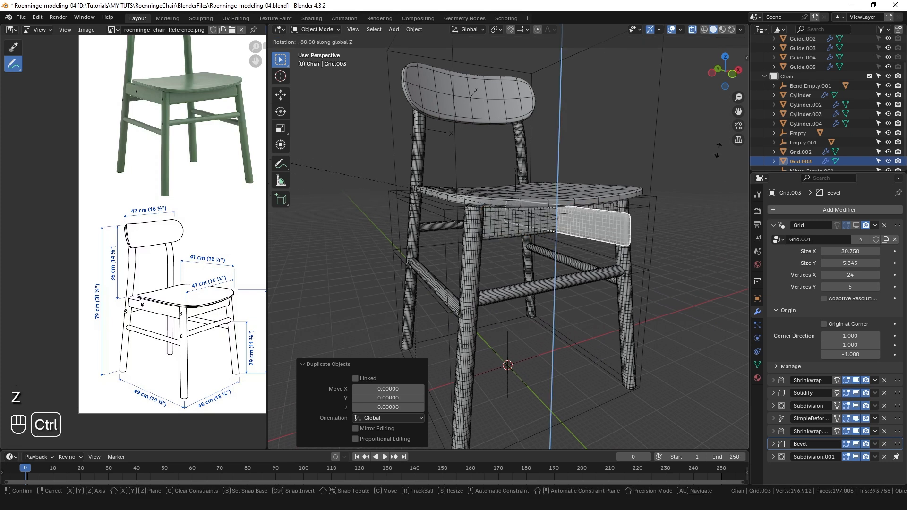
ctrl+click(699, 111)
In front view, move the duplicated apron about -17 units along X onto the front leg.
key(KP_1)
scroll(591, 267, up, 3)
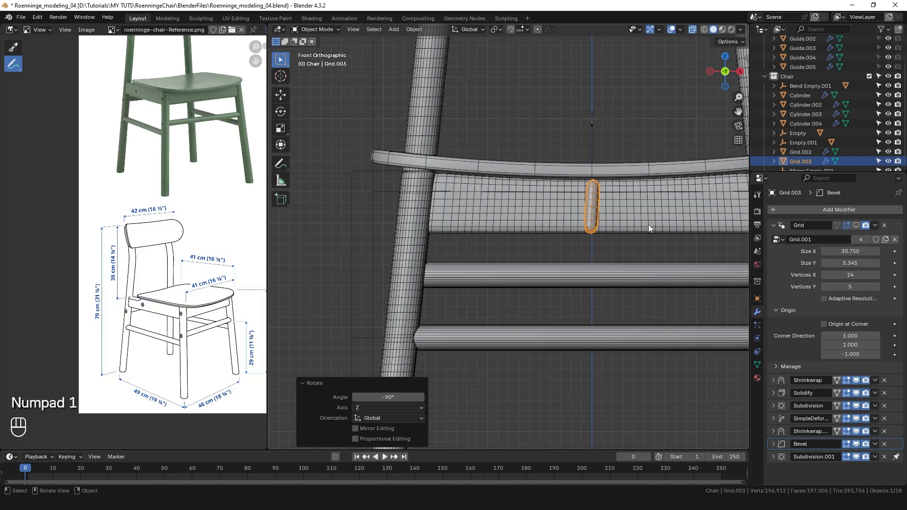
key(g)
key(x)
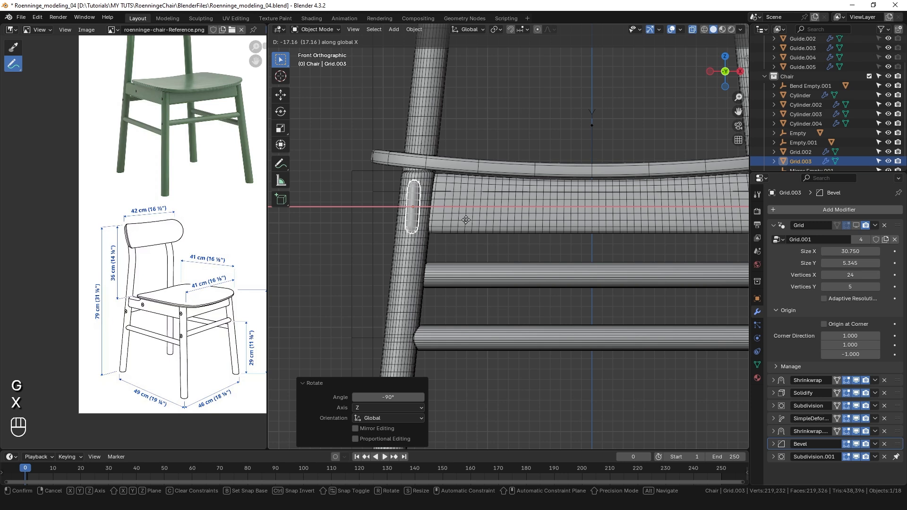
click(461, 220)
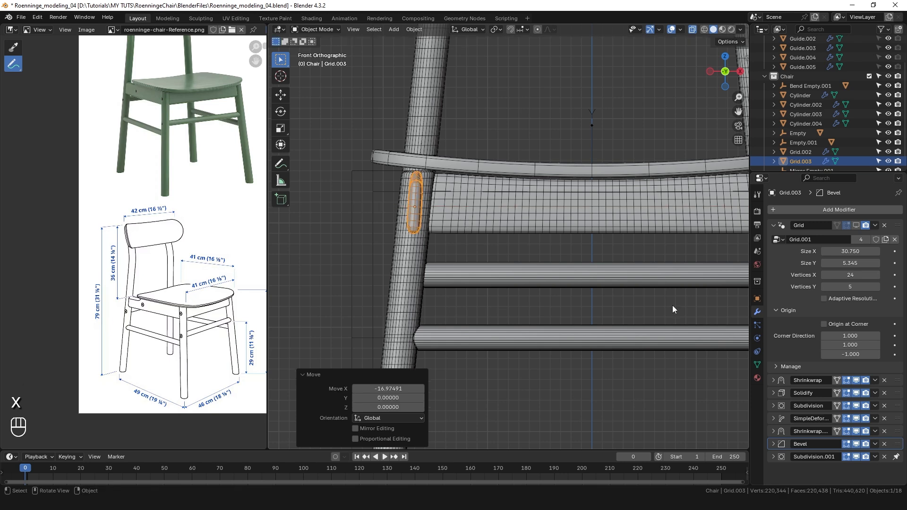
Hide the duplicate's second Shrinkwrap modifier in the viewport and delete its first Shrinkwrap modifier.
click(856, 432)
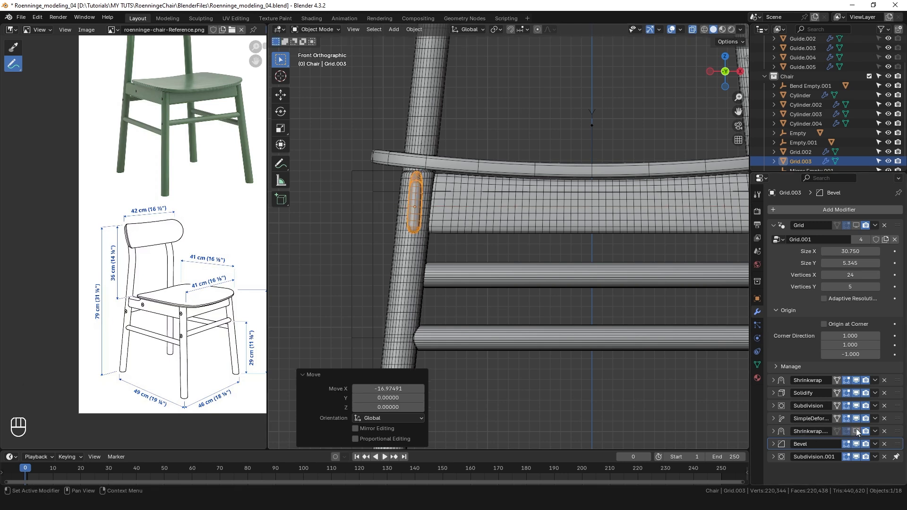
click(884, 380)
Rotate the side apron about 2.33° in front view to match the leg's slant.
scroll(412, 210, up, 2)
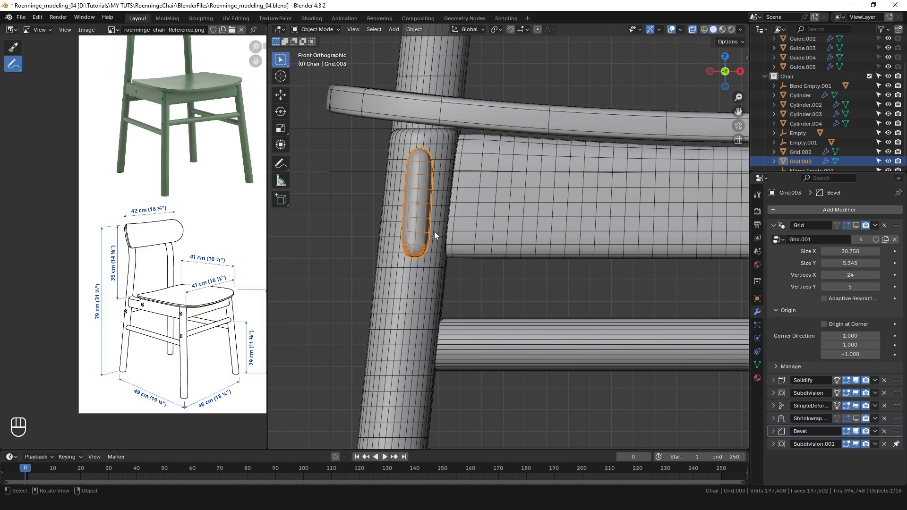
key(r)
click(463, 250)
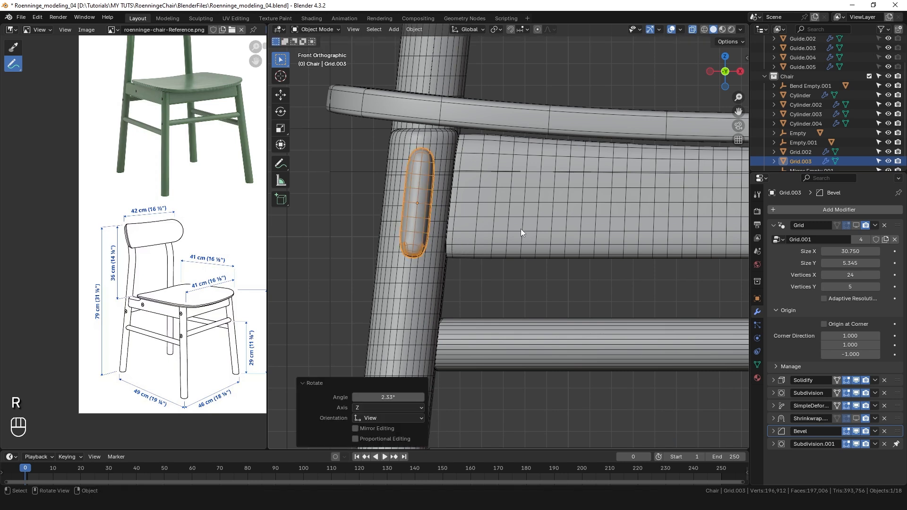
scroll(415, 253, up, 2)
scroll(452, 141, down, 4)
Delete the SimpleDeform taper modifier from the side apron.
middle_drag(452, 140, 580, 170)
scroll(581, 169, down, 4)
shift+middle_drag(515, 169, 615, 194)
click(773, 405)
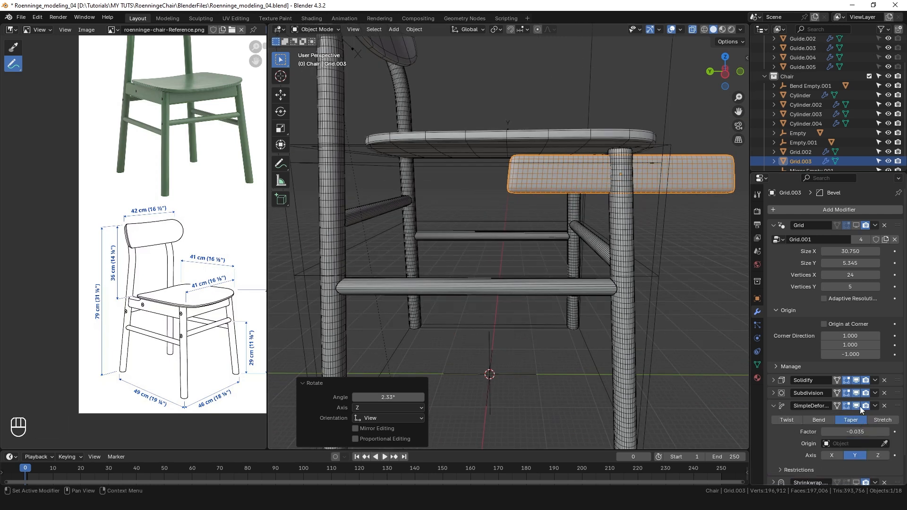
click(884, 405)
In left view, move the side apron about 19.56 units along Y between the front and back legs.
key(ctrl+KP_3)
scroll(591, 180, down, 1)
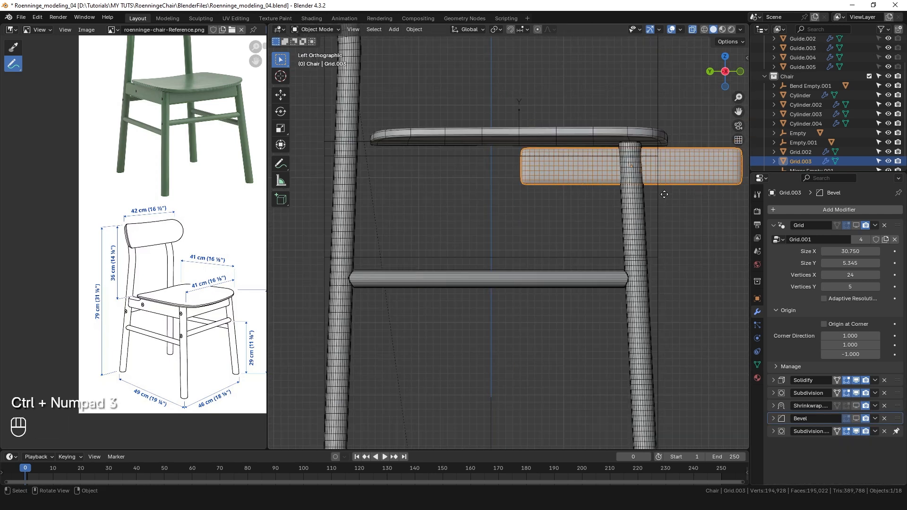
key(g)
key(y)
click(522, 195)
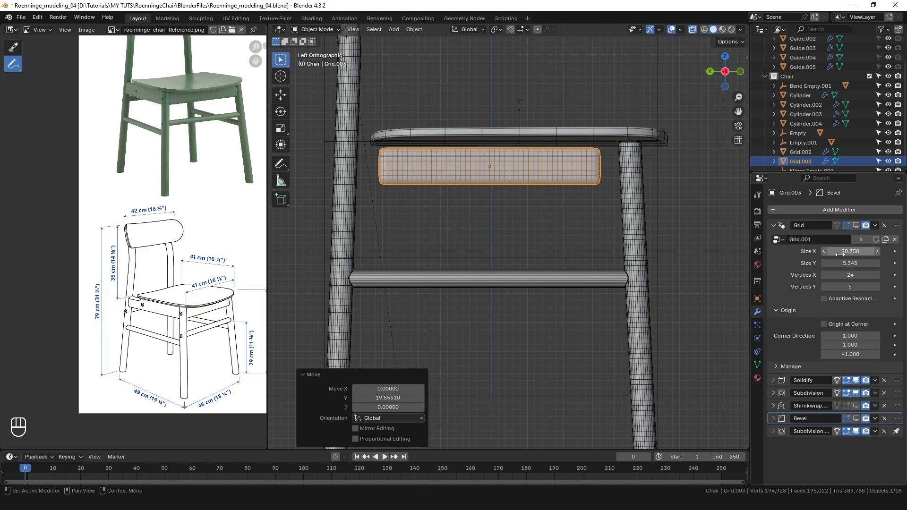
Lengthen the side apron's grid to a Size X of 36.16 and nudge it about 0.2 units along Y.
drag(840, 251, 892, 251)
key(g)
key(y)
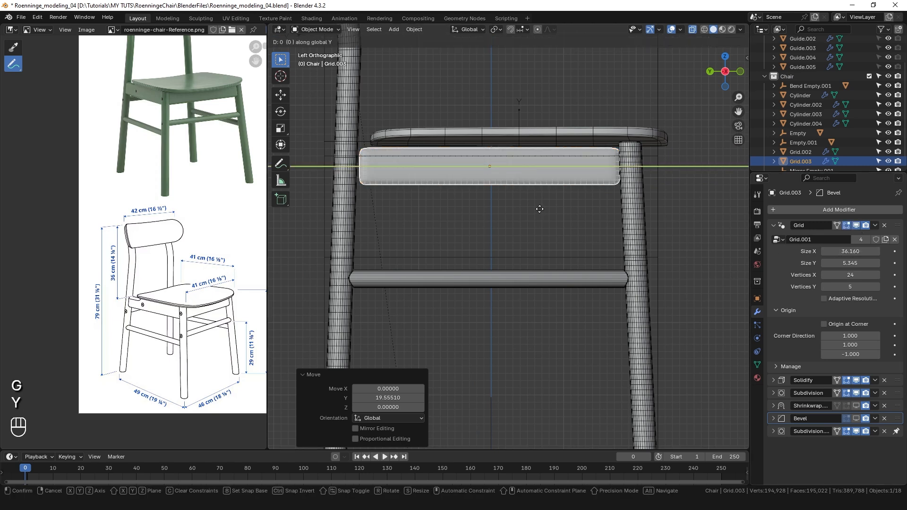
click(563, 162)
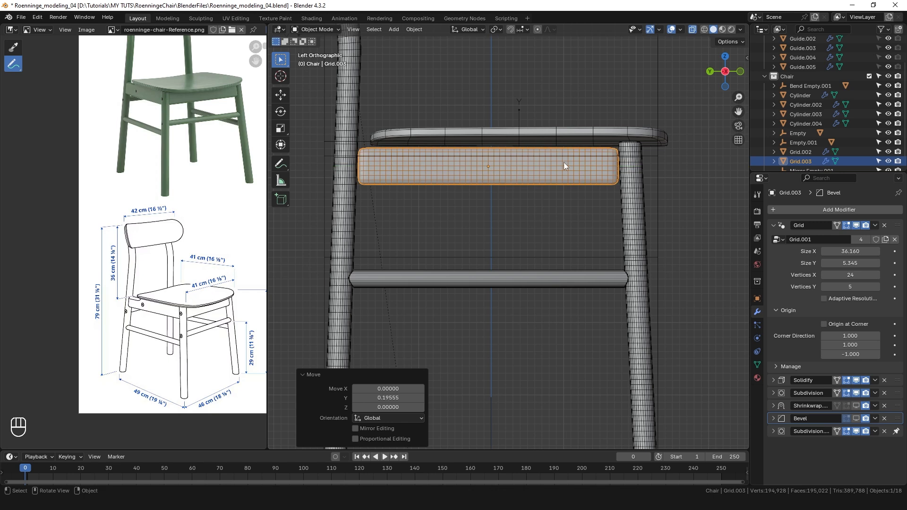
Hide both Subdivision modifiers of the side apron in the viewport.
click(857, 393)
click(857, 432)
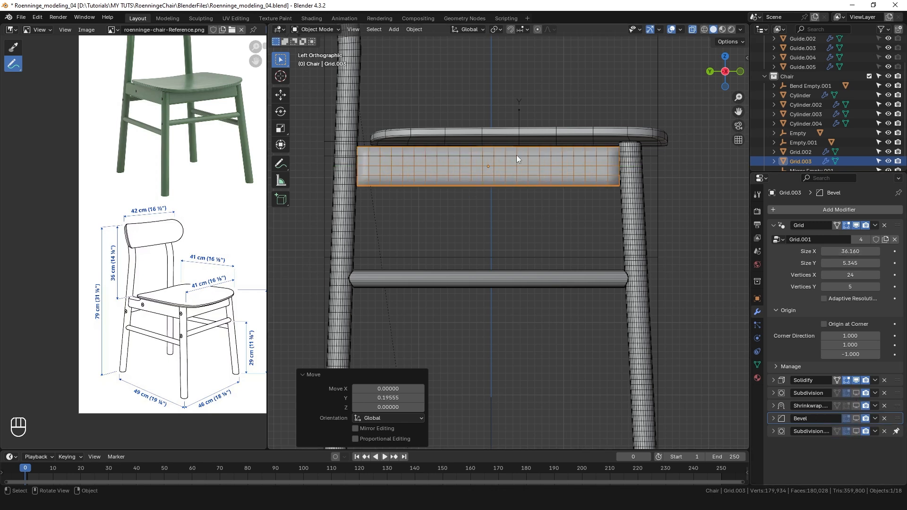
Reduce the side apron's grid to 20 vertices in X and 4 in Y.
click(824, 287)
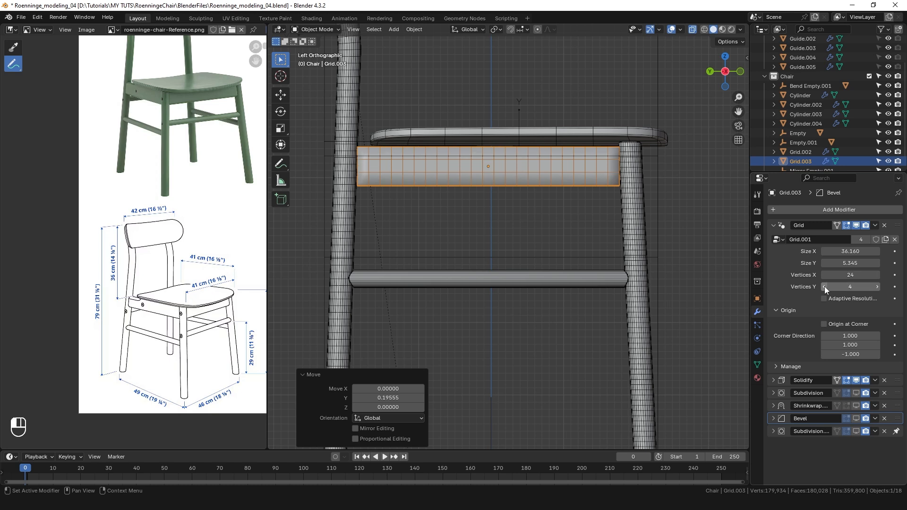
click(824, 275)
click(825, 275)
click(824, 275)
click(825, 275)
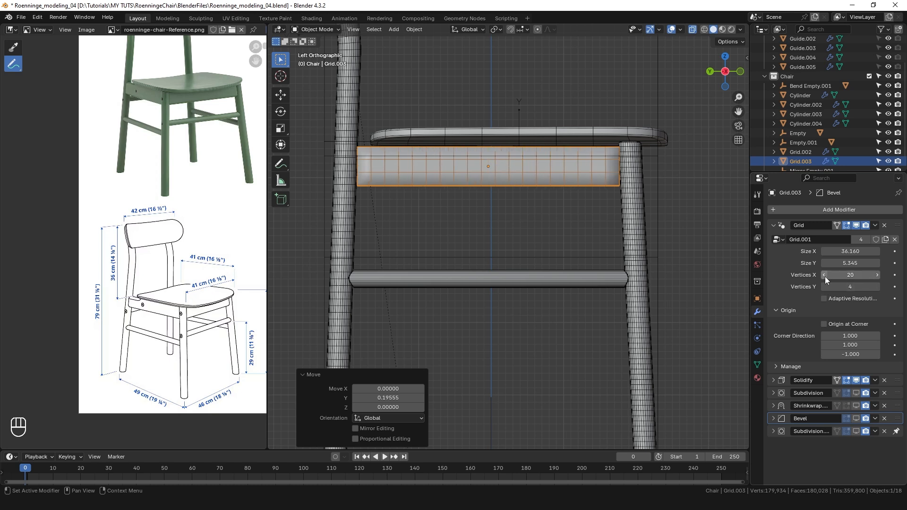
Set the side apron's grid to 12 vertices in X and 5 in Y.
click(860, 275)
text(12)
click(861, 287)
text(5)
key(Return)
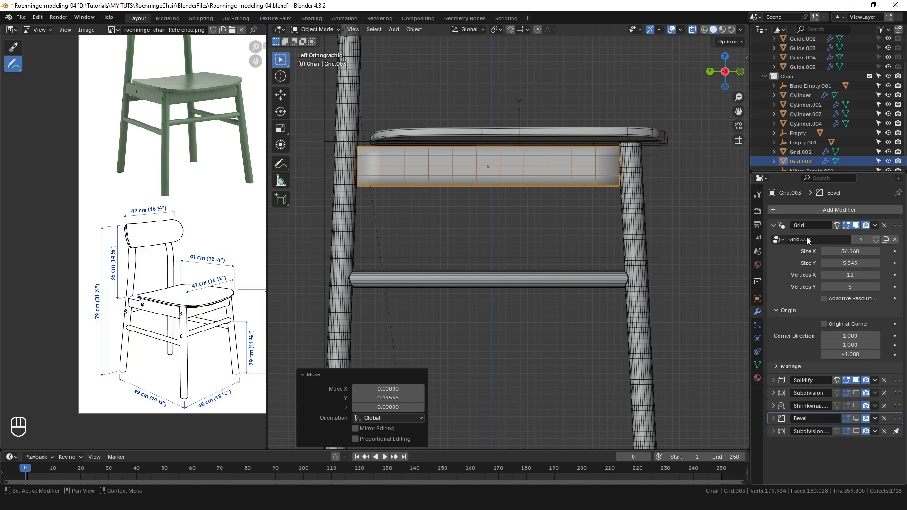
Apply the side apron's Grid modifier and show its first Subdivision and its Shrinkwrap modifier in the viewport.
key(ctrl+a)
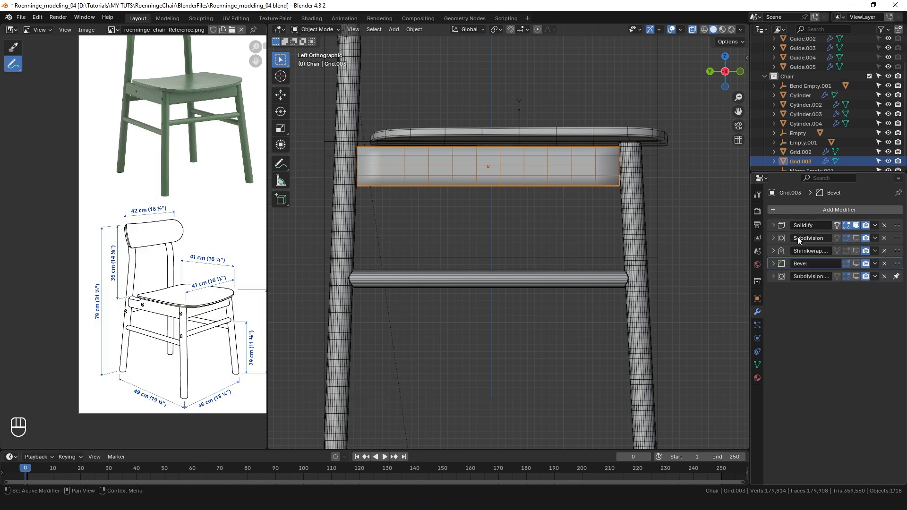
click(774, 238)
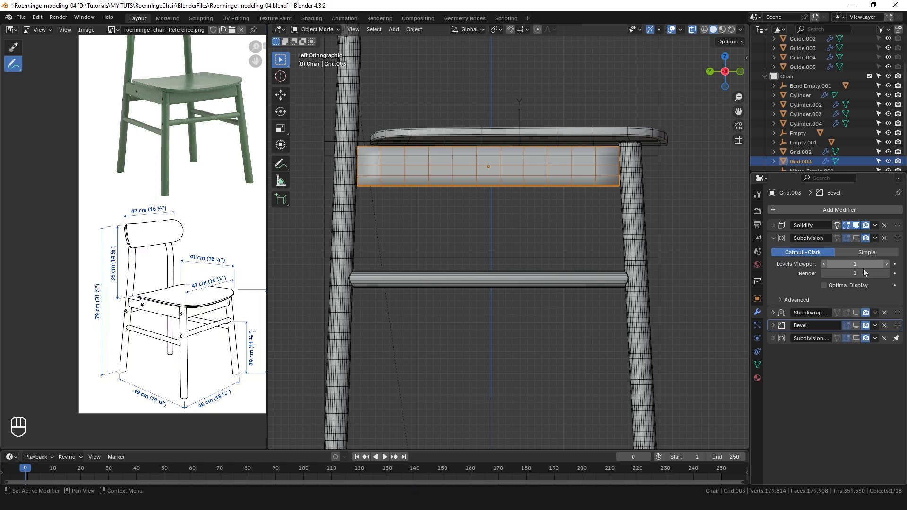
click(773, 238)
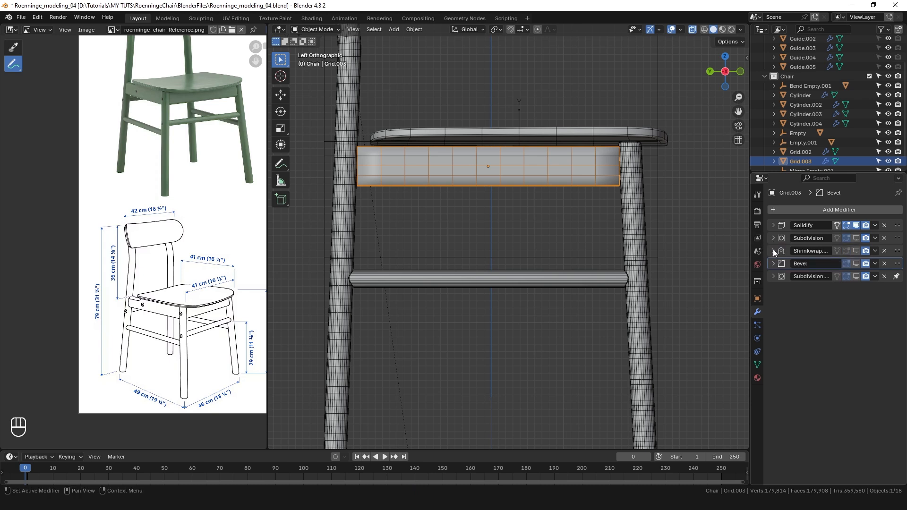
click(774, 251)
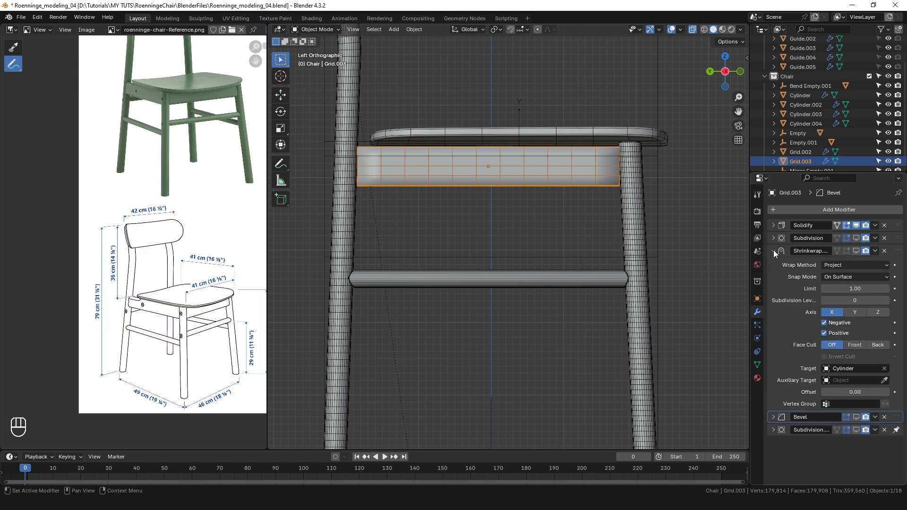
click(856, 238)
click(856, 251)
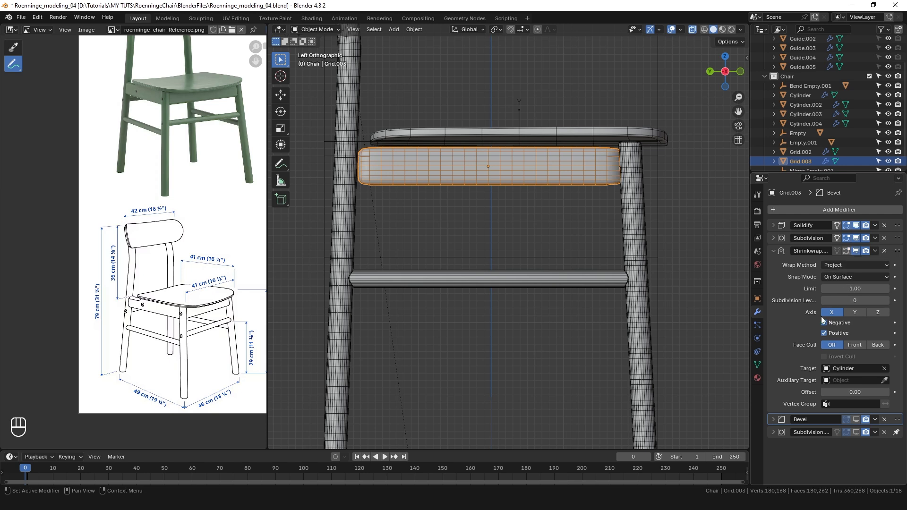
Duplicate the side apron's Shrinkwrap modifier and set the copy's target to the back leg, Cylinder.001.
scroll(626, 168, up, 3)
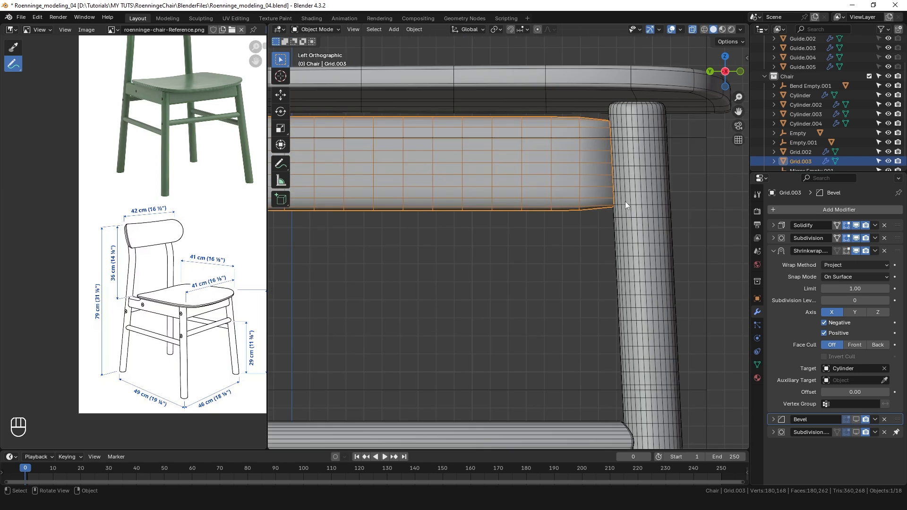
click(773, 251)
click(785, 251)
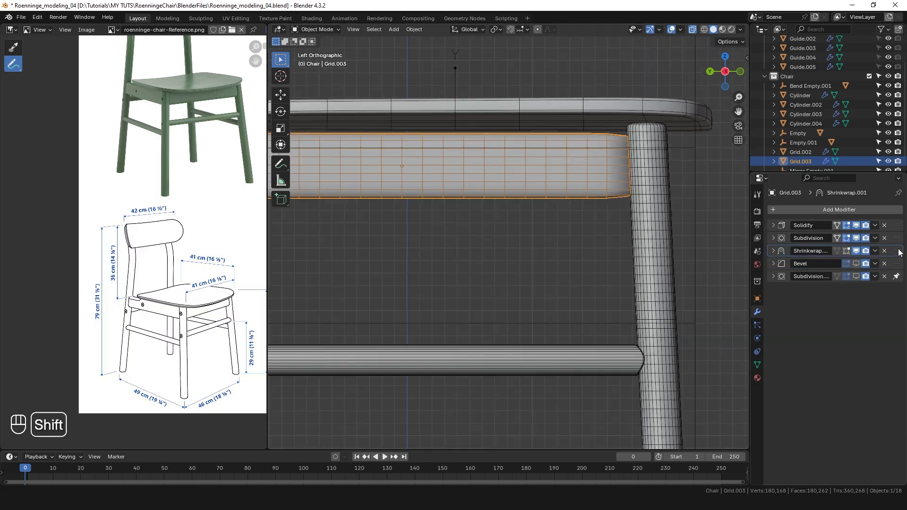
key(shift+d)
click(788, 264)
click(884, 381)
click(884, 381)
scroll(727, 283, down, 3)
click(329, 260)
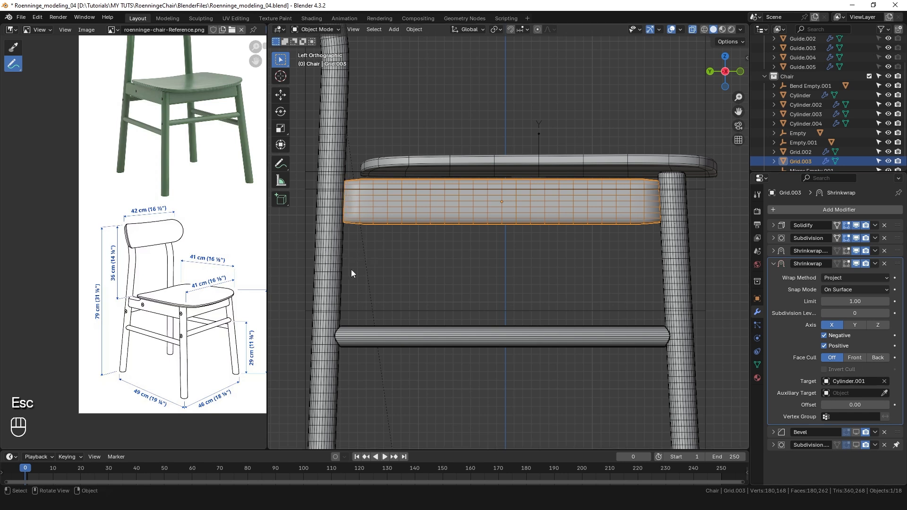
Show the side apron's Bevel and Subdivision.001 modifiers in the viewport.
click(856, 432)
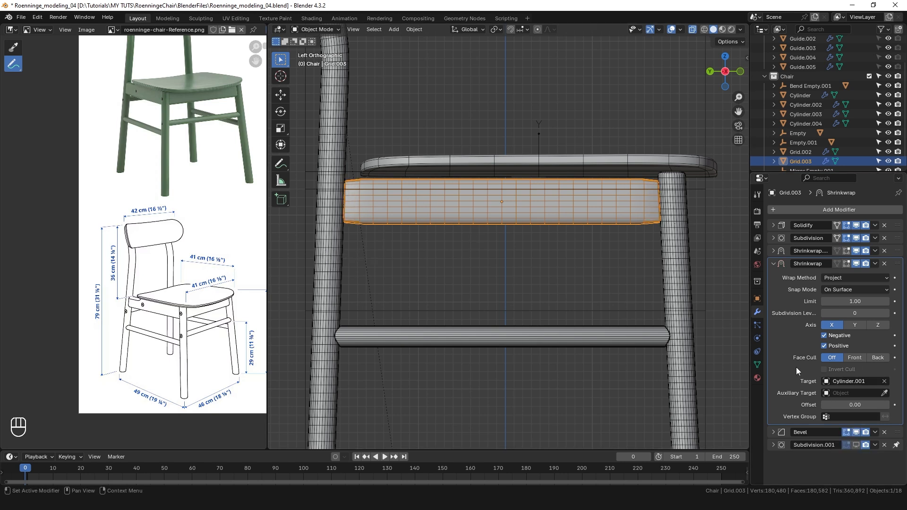
click(857, 445)
shift+middle_drag(677, 183, 685, 183)
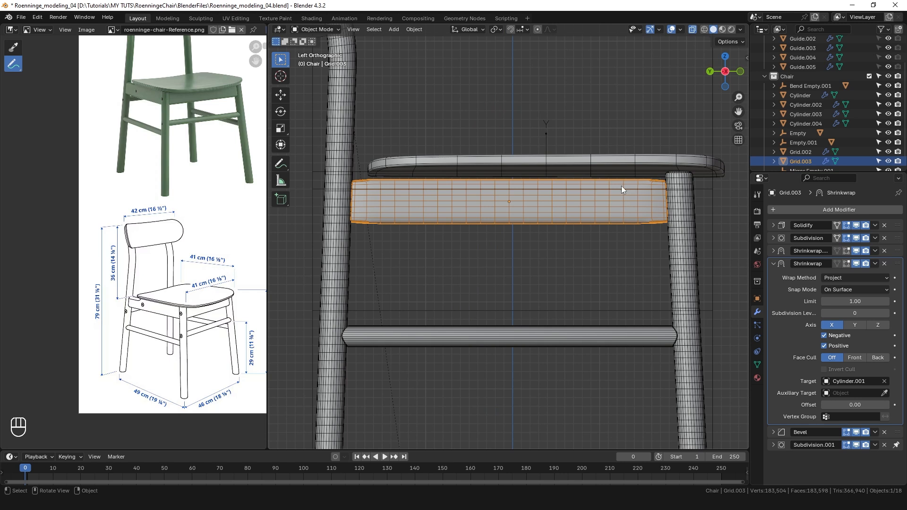
Enter Edit Mode on the side apron, turn off the wireframe overlay and hide the Guide collection.
key(Tab)
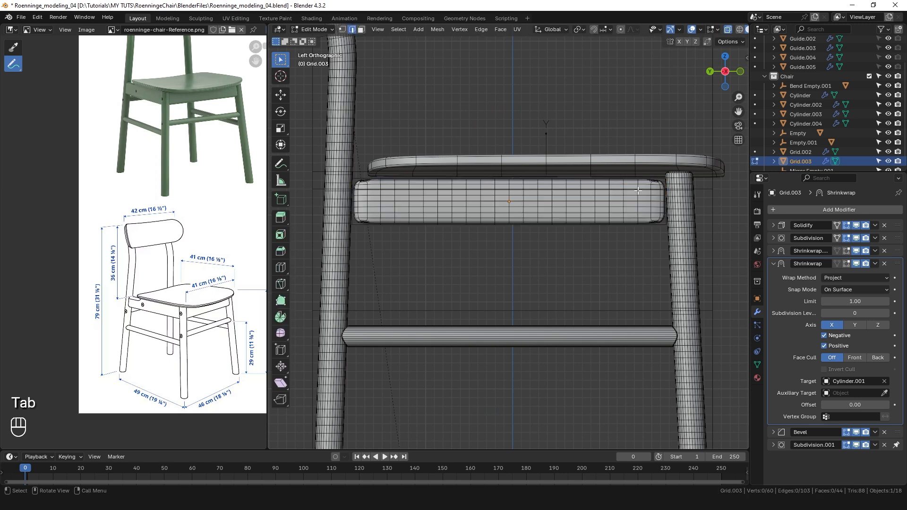
key(alt+z)
middle_drag(508, 190, 506, 211)
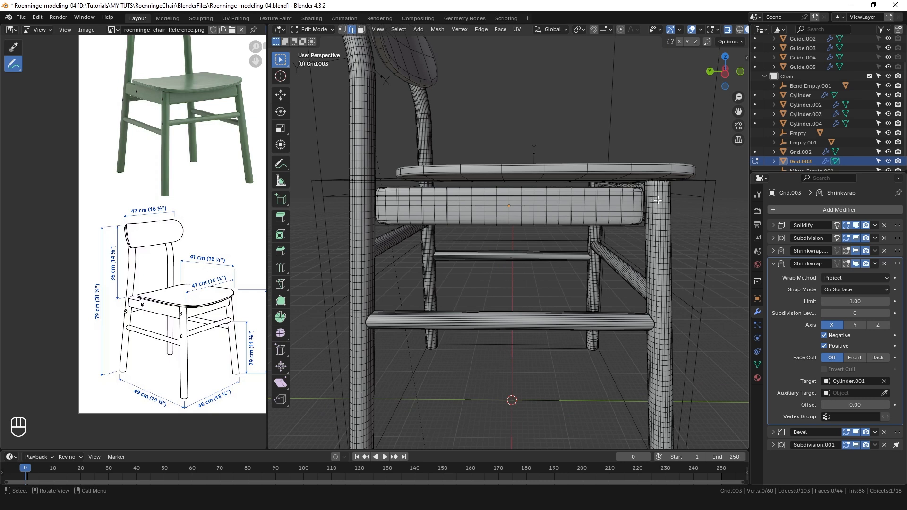
click(701, 30)
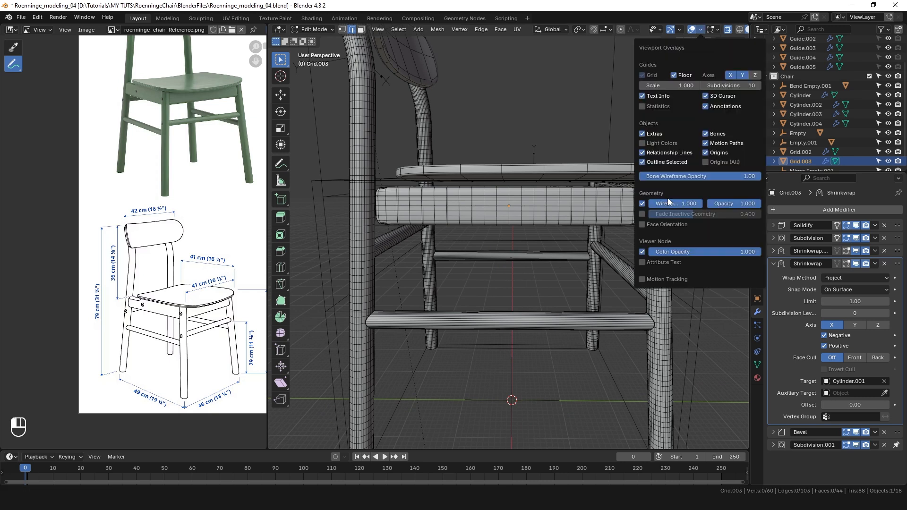
click(642, 204)
middle_drag(477, 198, 464, 203)
scroll(818, 47, up, 2)
click(888, 51)
Set the pivot to Active Element and scale the side apron's front section by 1.201 along local Y from its lower edge.
middle_drag(572, 162, 572, 174)
ctrl+middle_drag(571, 174, 574, 256)
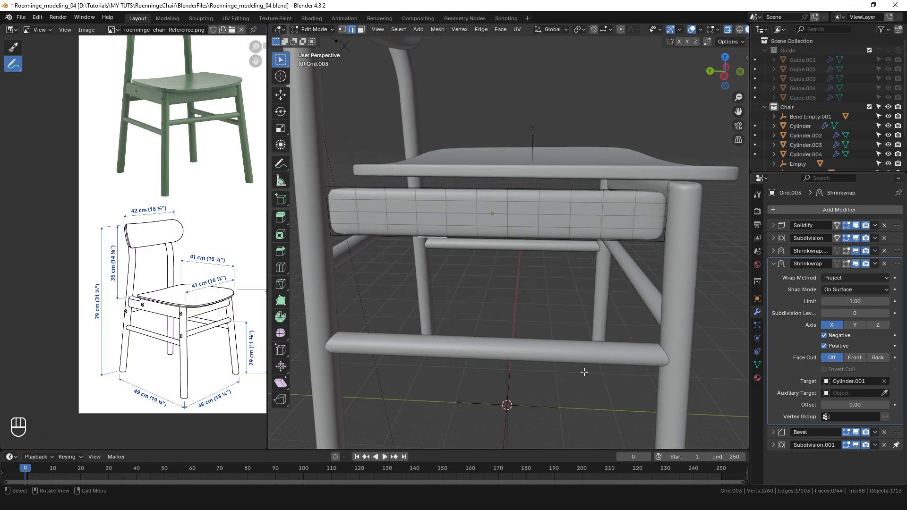
key(period)
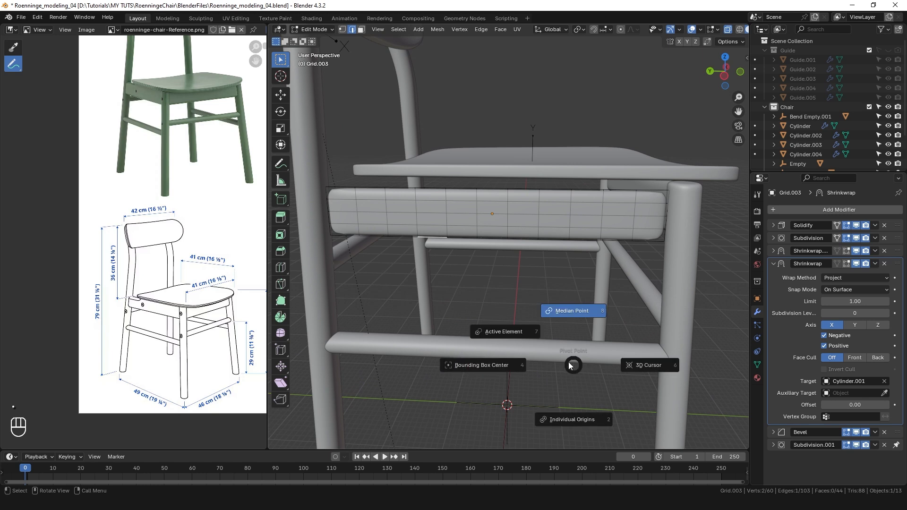
click(513, 332)
middle_drag(665, 274, 687, 273)
shift+drag(584, 213, 403, 149)
middle_drag(403, 149, 502, 242)
key(s)
key(y)
key(y)
click(511, 242)
Move the edge loop at the start of the side apron's raised section about -2.06 along local X, toward the back leg.
middle_drag(520, 211, 396, 208)
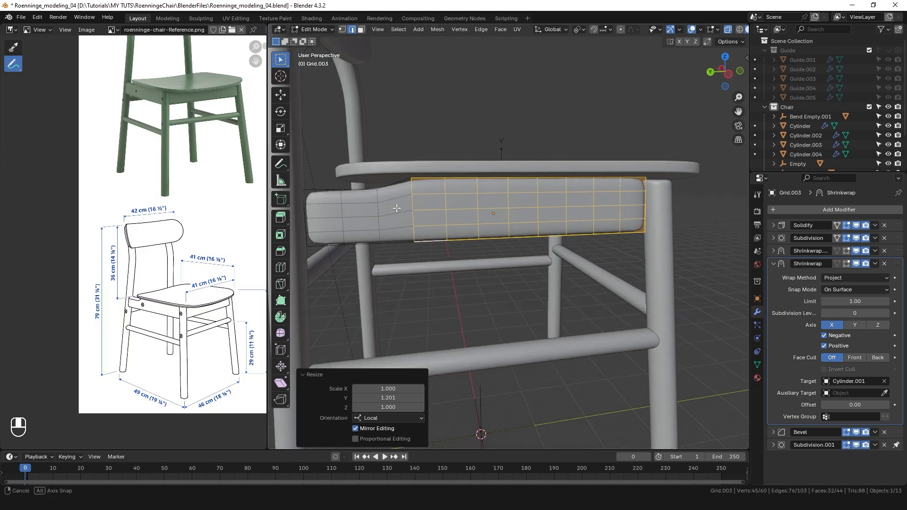
alt+click(420, 199)
key(g)
key(x)
key(x)
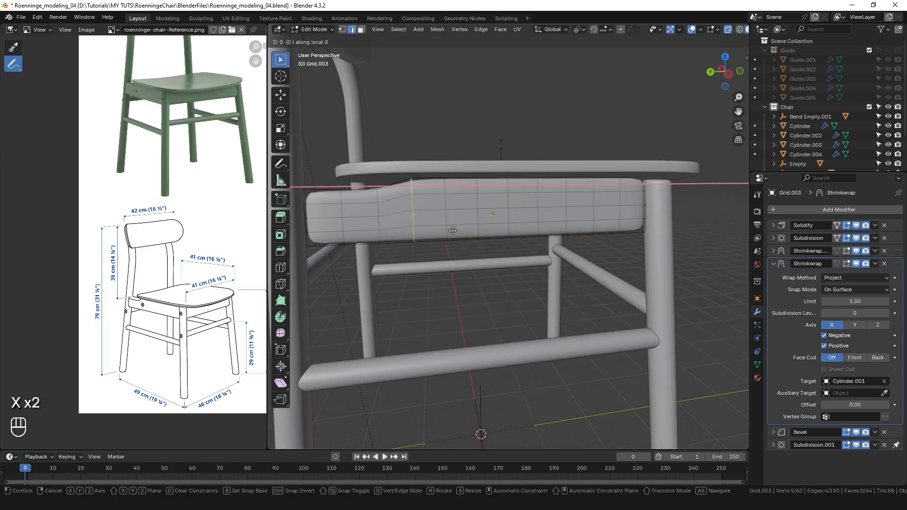
click(431, 231)
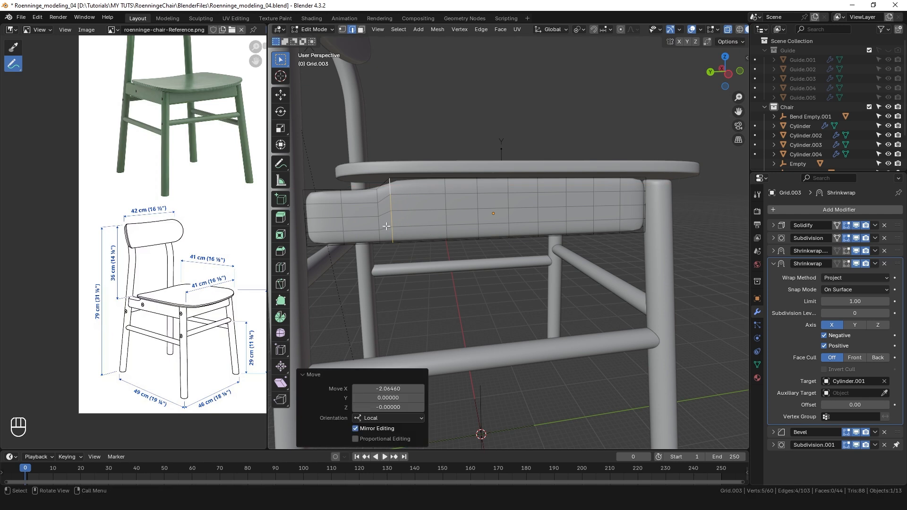
alt+click(345, 206)
key(g)
right_click(345, 204)
Enable Edit Mode display for both Shrinkwrap modifiers of the side apron.
middle_drag(345, 204, 606, 218)
key(Tab)
key(Tab)
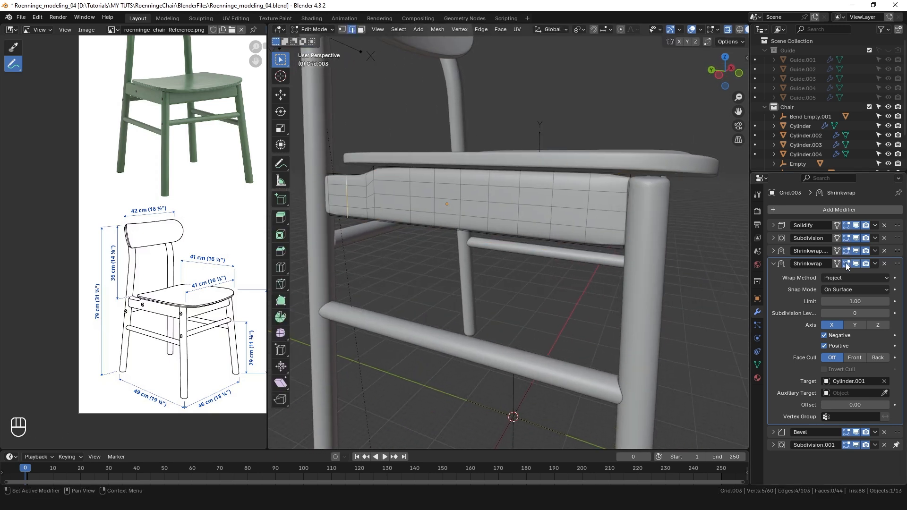
click(774, 263)
Add one edge loop near each end of the side apron, with slide factors of -0.551 at the front and 0.565 at the back.
mouse_move(615, 218)
middle_down()
mouse_move(635, 216)
mouse_move(623, 208)
middle_up()
key(ctrl+r)
click(609, 196)
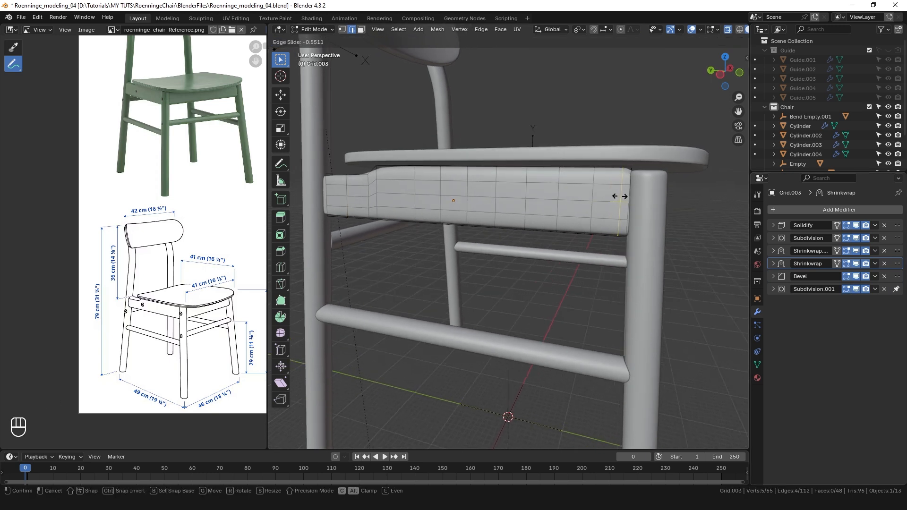
click(619, 196)
shift+middle_drag(619, 197, 483, 194)
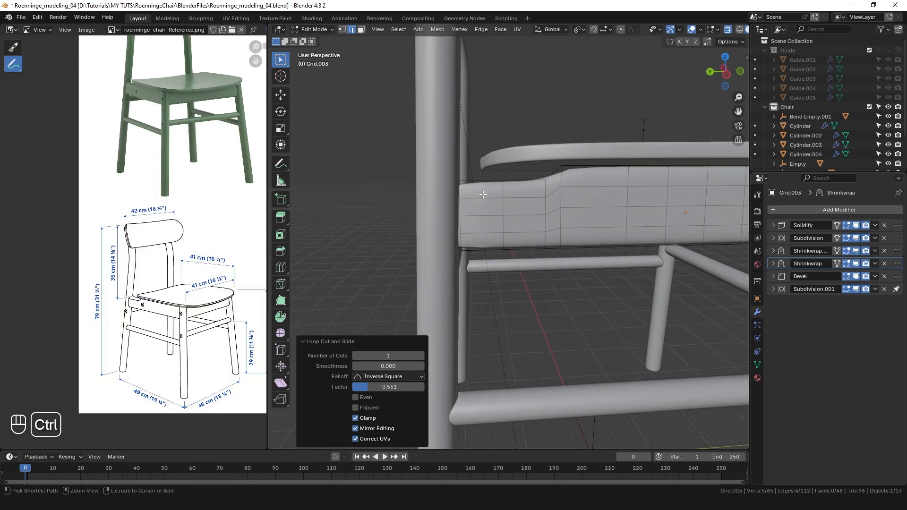
key(ctrl+r)
click(482, 196)
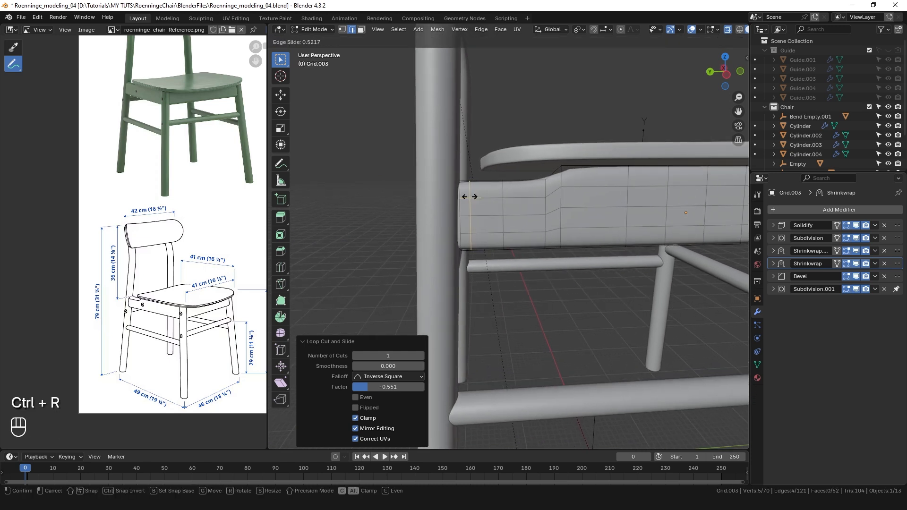
click(469, 196)
Turn on cage display for the side apron's modifiers up to the second Shrinkwrap.
middle_drag(469, 197, 543, 203)
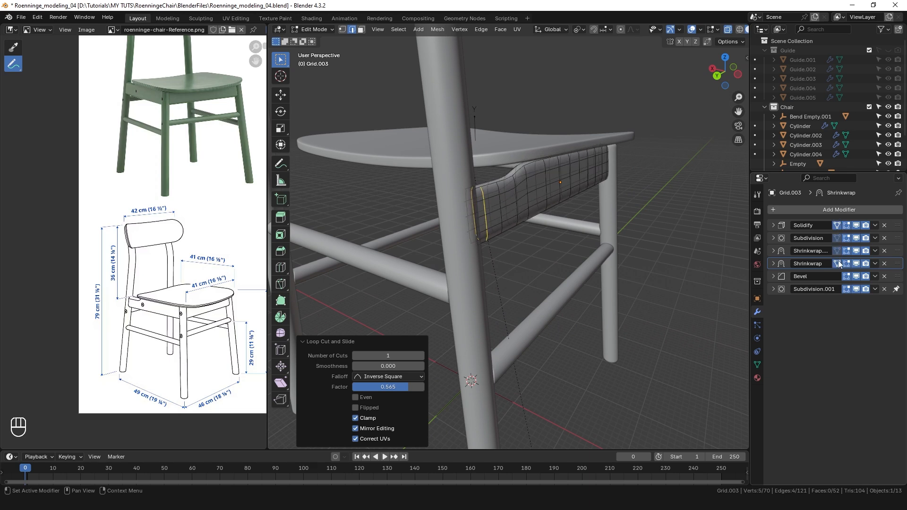
middle_drag(617, 218, 569, 216)
ctrl+middle_drag(569, 217, 485, 175)
middle_drag(484, 175, 484, 199)
Set the Shrinkwrap limits to 0.95 for target Cylinder.001 and 0.66 for target Cylinder, and return to Object Mode.
key(shift+z)
click(774, 263)
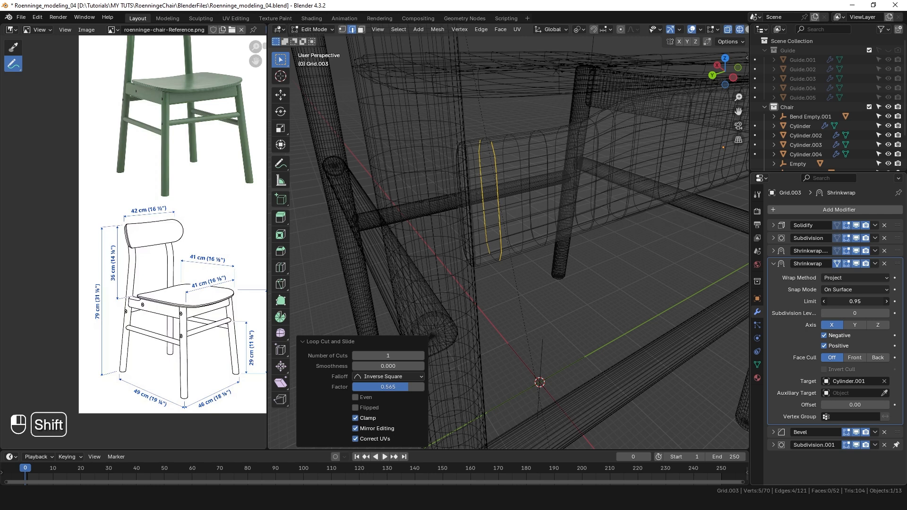
middle_drag(567, 239, 473, 224)
key(shift+z)
shift+middle_drag(699, 210, 503, 227)
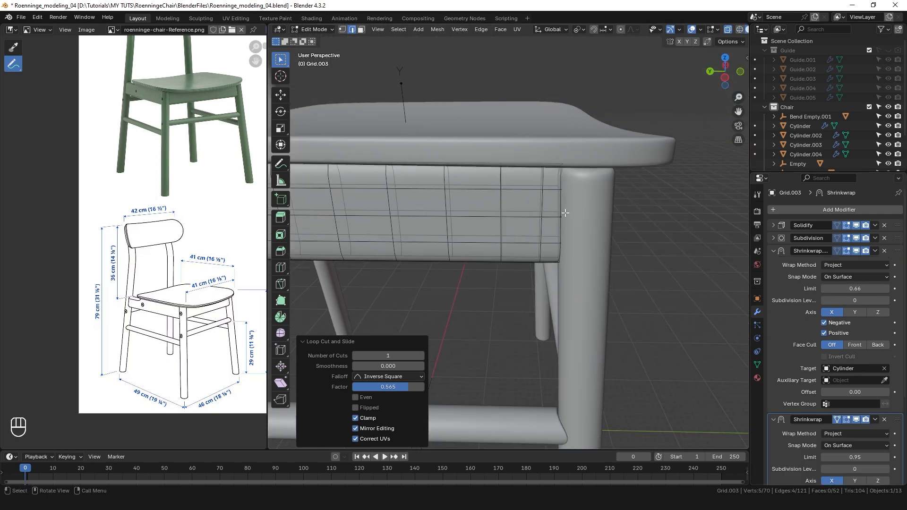
scroll(634, 181, down, 6)
mouse_move(508, 196)
middle_down()
mouse_move(492, 201)
mouse_move(508, 199)
middle_up()
key(Tab)
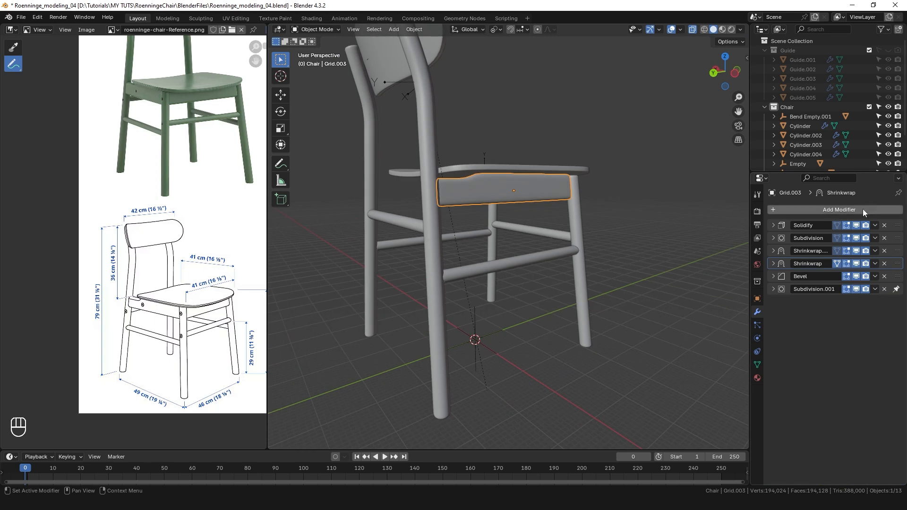
Add a Mirror modifier to the side apron, place it after Subdivision.001 and use Mirror Empty.001 as the mirror object.
click(865, 208)
click(864, 209)
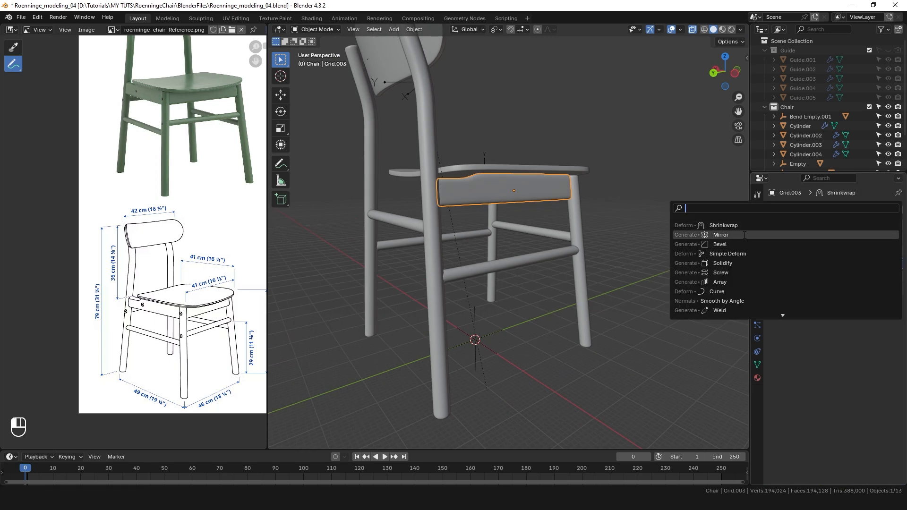
click(860, 234)
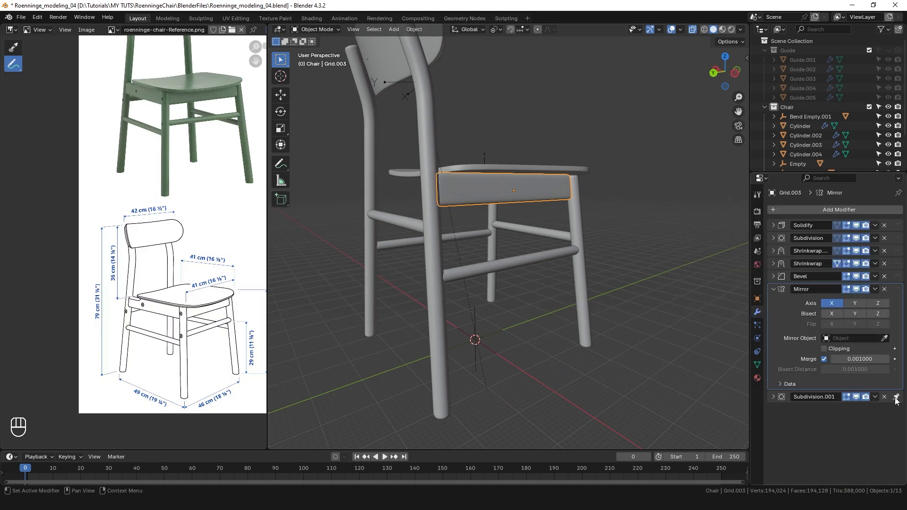
drag(896, 401, 897, 375)
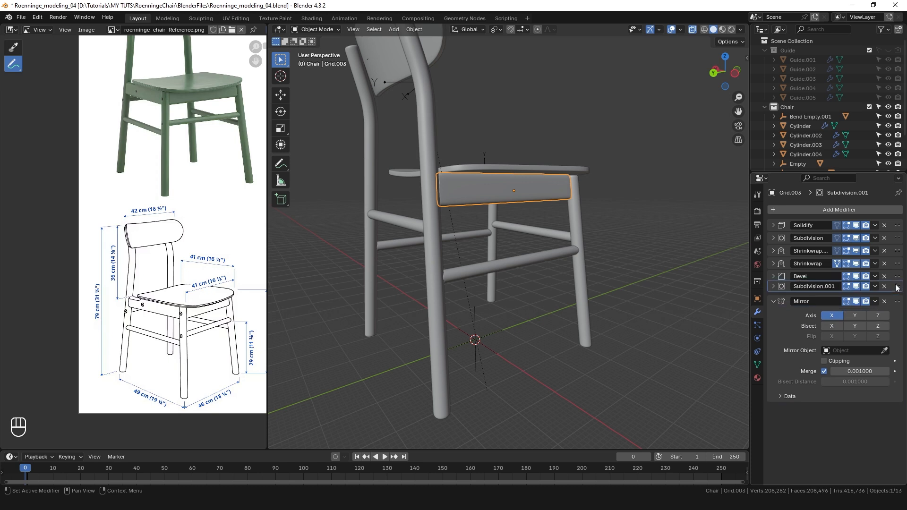
click(475, 309)
Duplicate the front apron and move the copy about 26.1 along Y toward the back legs.
middle_drag(594, 333, 435, 232)
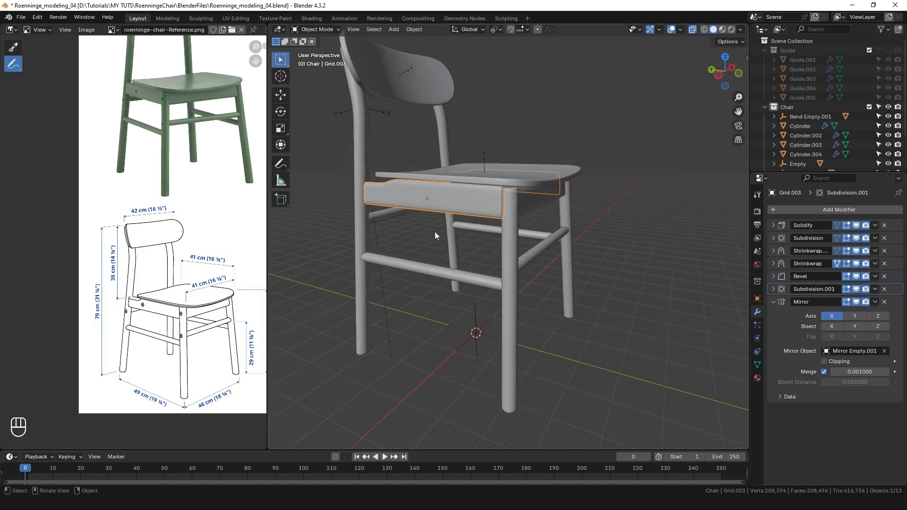
click(533, 202)
key(shift+d)
key(g)
key(y)
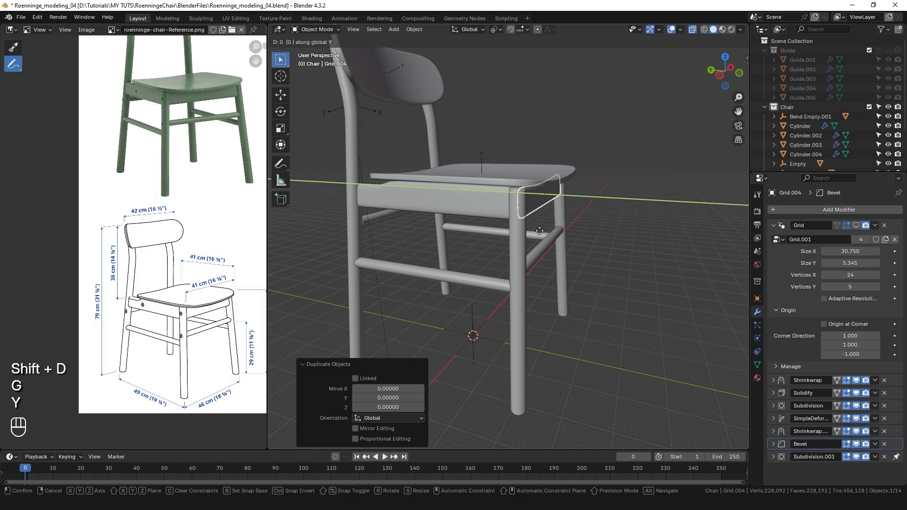
click(449, 228)
key(ctrl+KP_3)
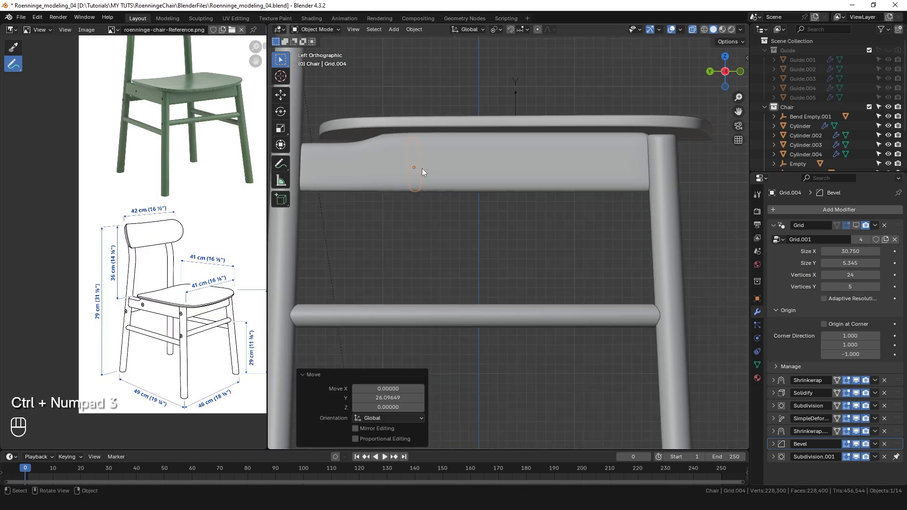
Edit the X rotation of the duplicated apron in its object transform.
click(757, 299)
click(855, 269)
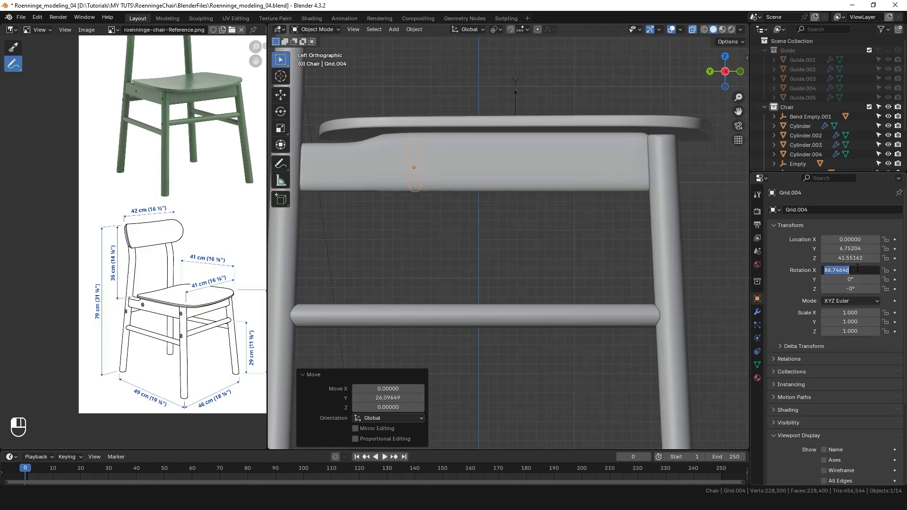
key(Return)
middle_drag(365, 168, 452, 173)
middle_drag(302, 176, 509, 239)
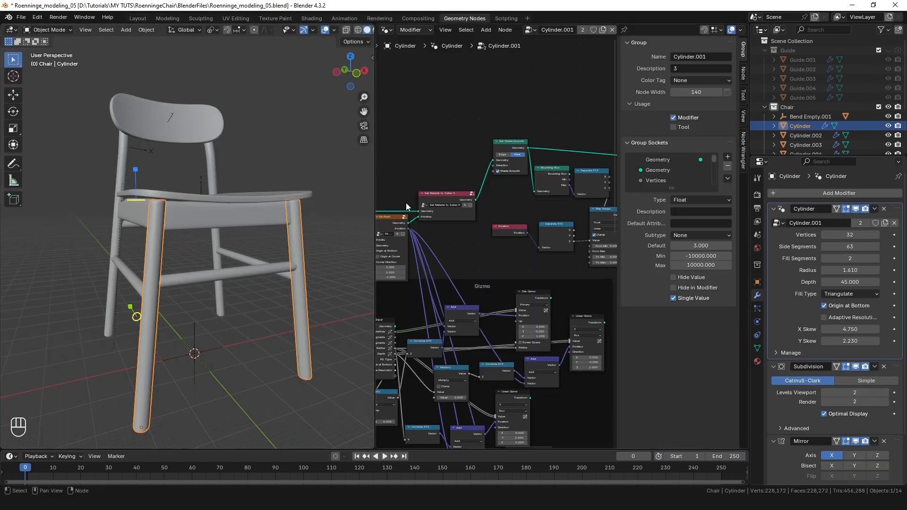
Collapse the front leg's modifiers and add a Geometry Nodes modifier with a new node group.
click(774, 209)
click(774, 222)
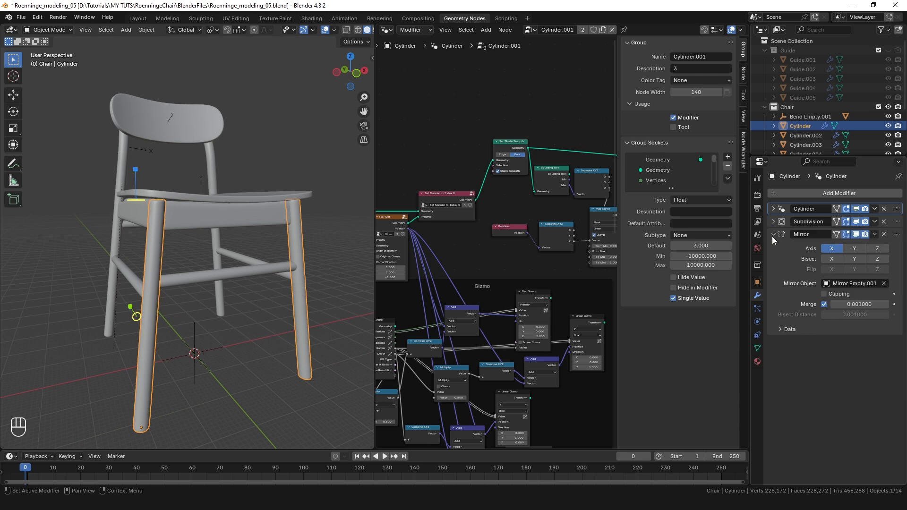
click(772, 235)
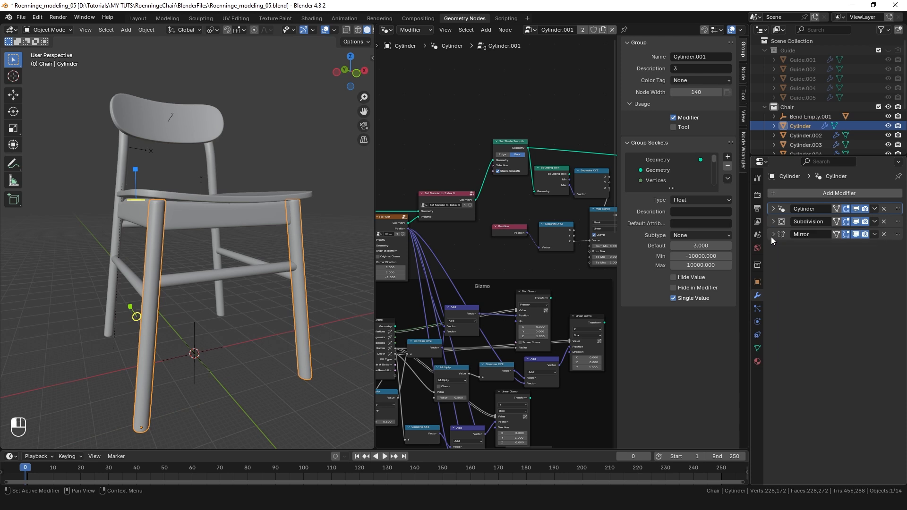
click(858, 191)
click(846, 200)
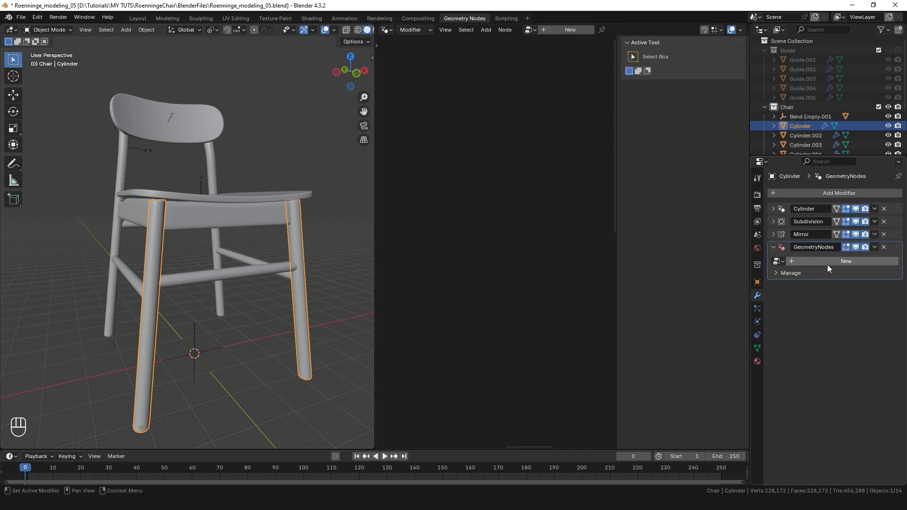
click(841, 261)
Hide the node editor's sidebar, move the Group Input node aside and cut its link to the Group Output.
key(n)
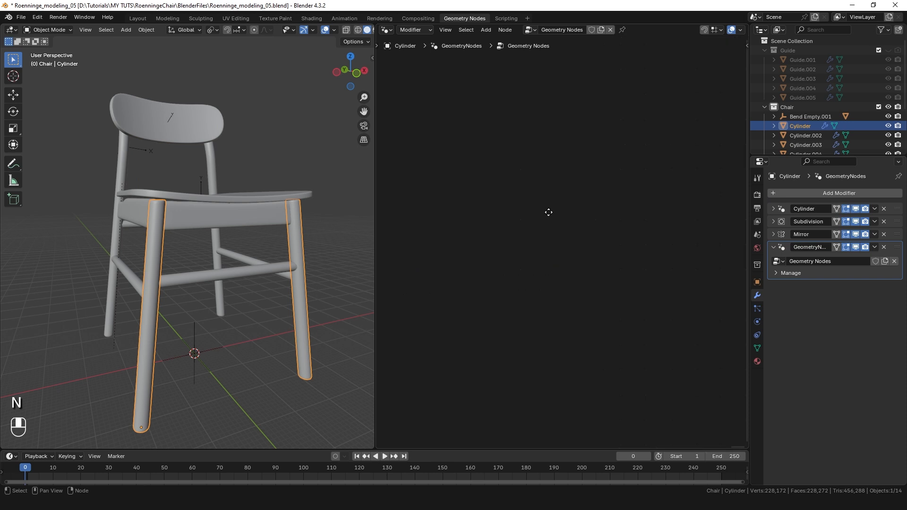
key(Home)
key(Home)
middle_drag(158, 301, 228, 353)
drag(445, 225, 404, 145)
ctrl+right_drag(490, 140, 484, 172)
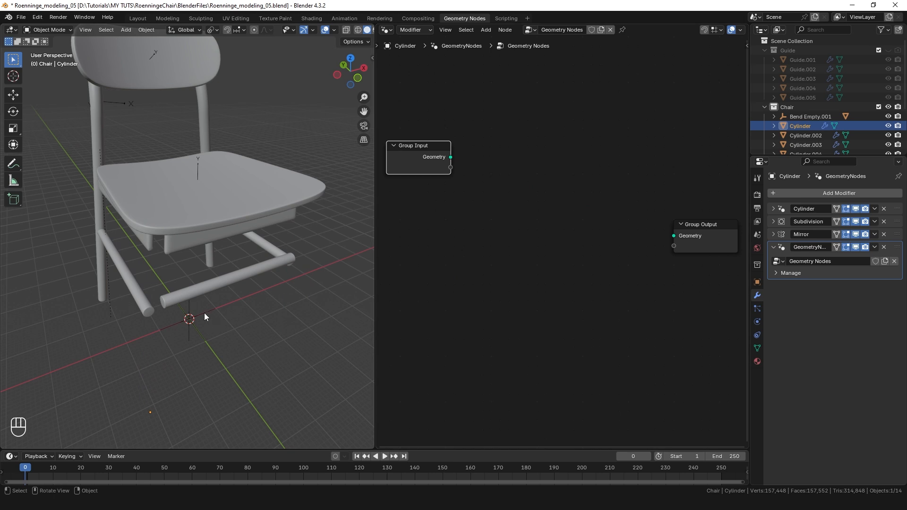
Isolate the leg in local view and add a Curve Circle node with a resolution of 16.
key(KP_Divide)
key(shift+a)
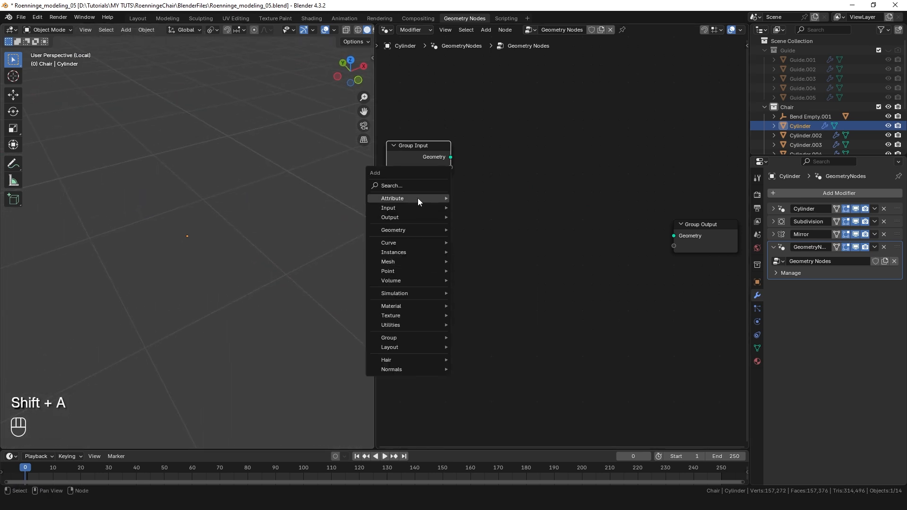
click(423, 187)
text(curve ci)
key(Return)
click(487, 219)
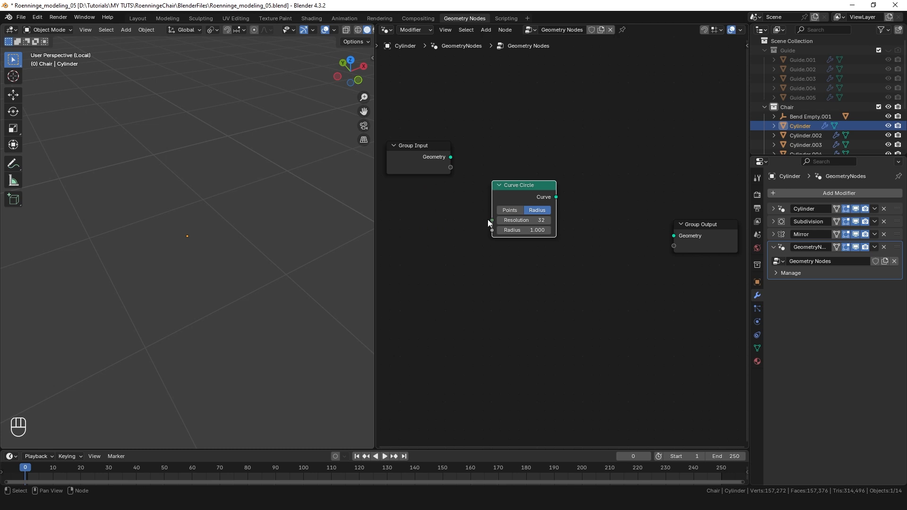
click(532, 221)
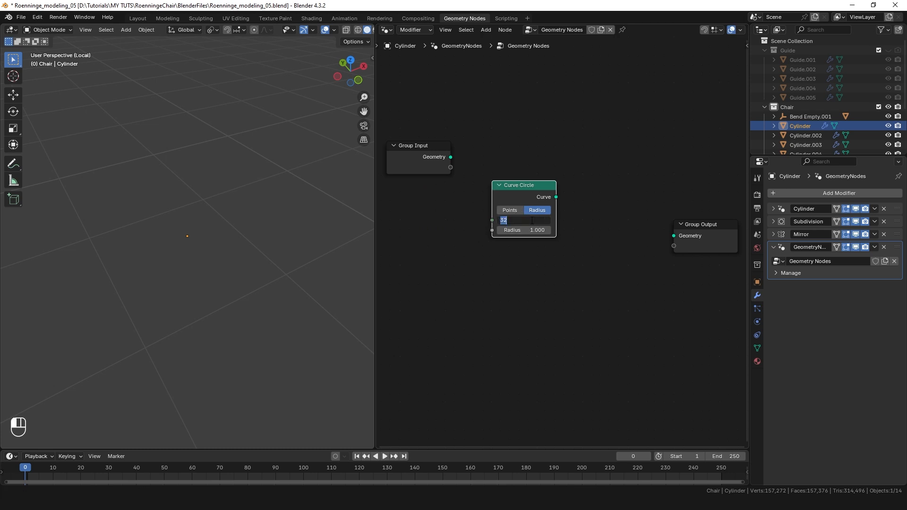
key(Return)
drag(525, 190, 508, 177)
Duplicate the Curve Circle node below the original and set the copy's radius to 0.5 and resolution to 6.
key(shift+d)
click(509, 248)
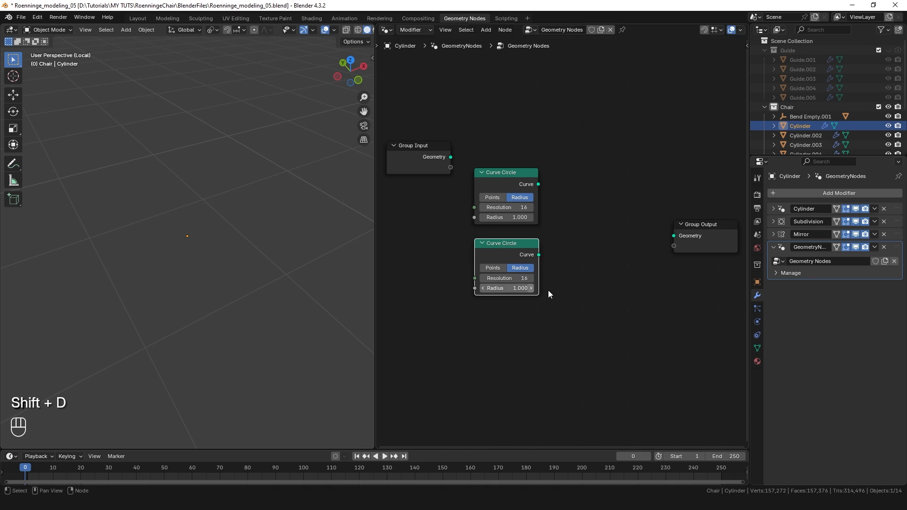
click(512, 288)
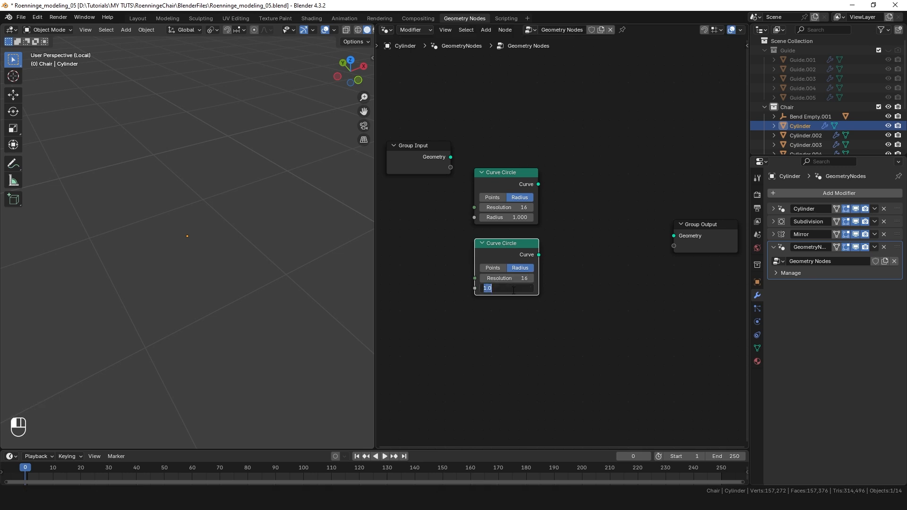
text(.5)
key(Return)
click(513, 279)
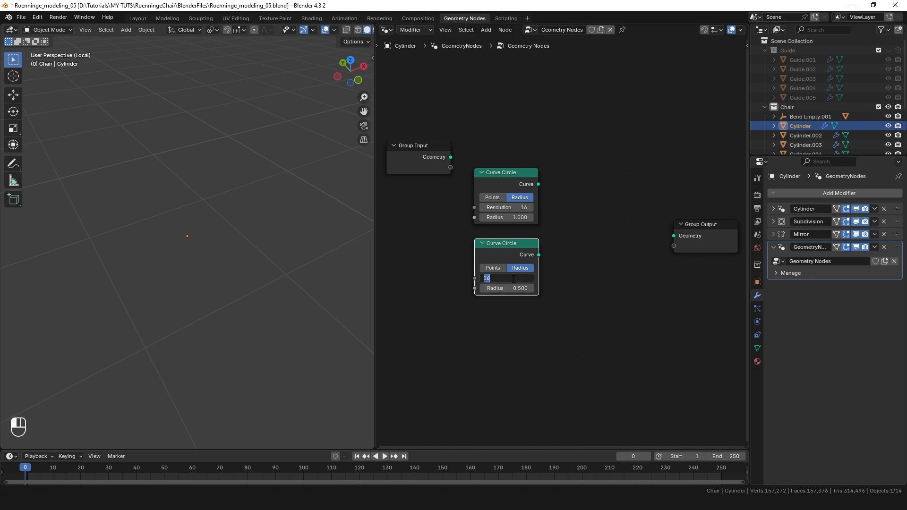
text(6)
key(Return)
Combine both circles with a Join Geometry node, connect it to the Group Output and space the nodes apart.
ctrl+shift+right_drag(509, 251, 502, 177)
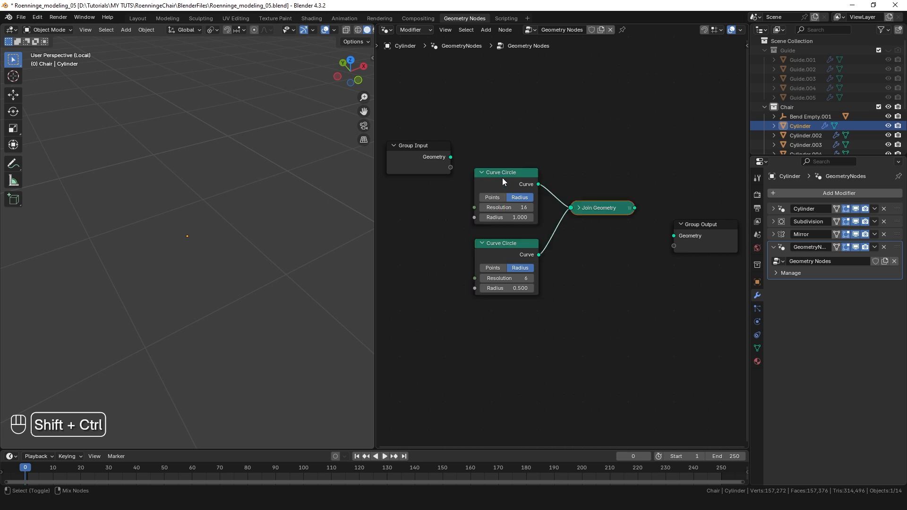
drag(635, 208, 674, 235)
middle_drag(121, 277, 107, 292)
drag(604, 212, 610, 220)
drag(685, 233, 730, 220)
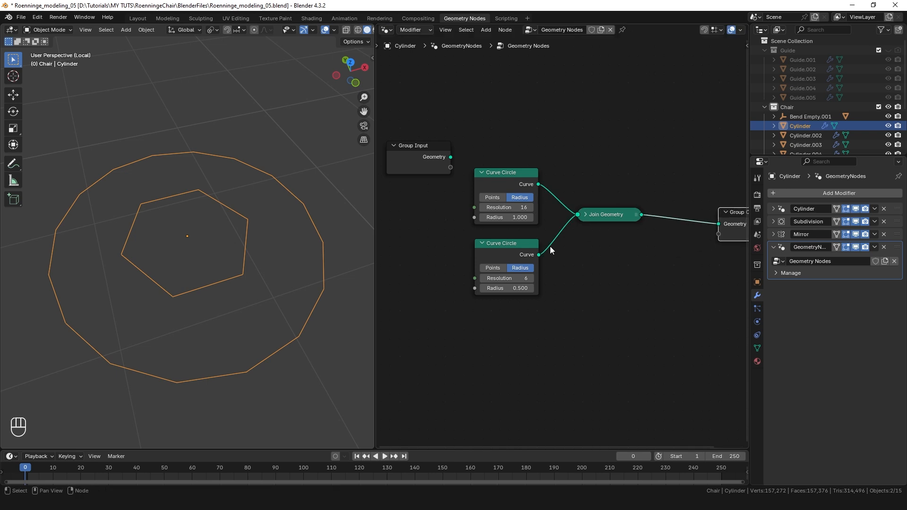
scroll(548, 250, down, 2)
drag(437, 169, 399, 135)
scroll(475, 236, down, 3)
middle_drag(490, 264, 470, 216)
middle_drag(518, 253, 505, 250)
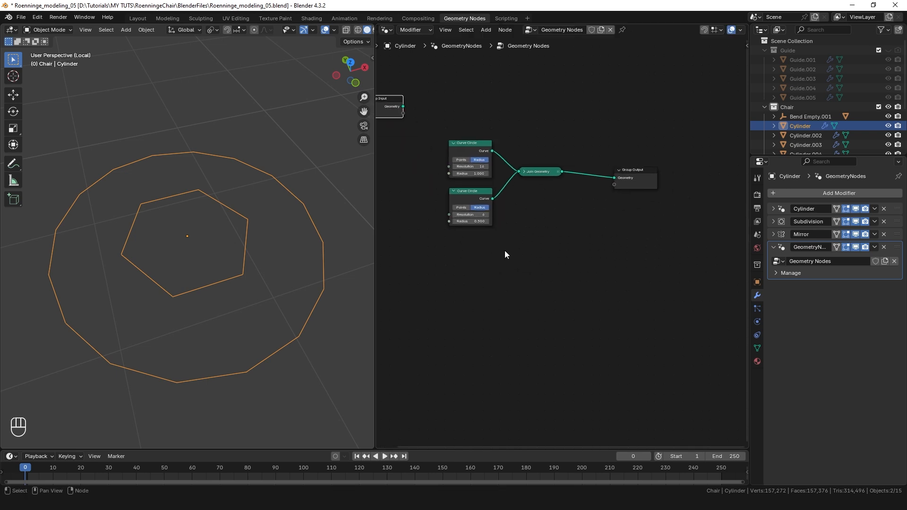
Insert an Extrude Mesh node after Join Geometry and a Fill Curve node between the two.
key(shift+a)
text(ext)
key(Return)
click(572, 156)
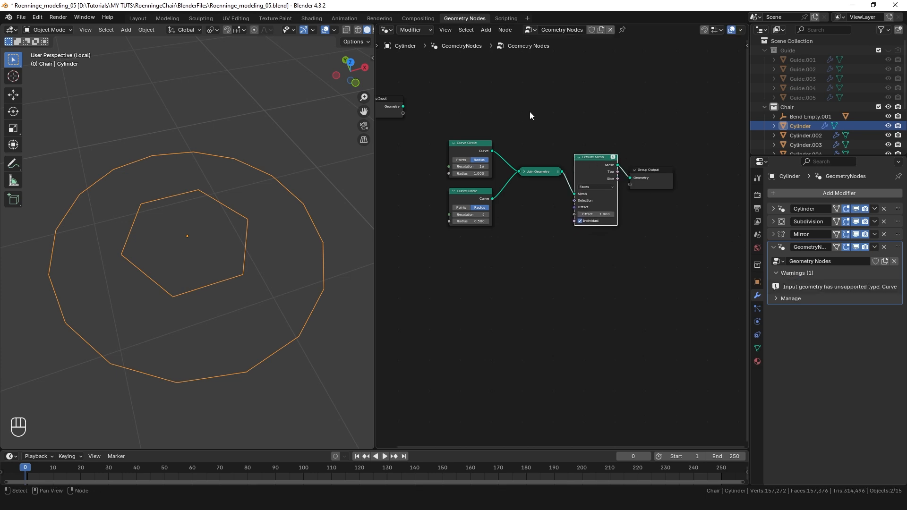
key(shift+a)
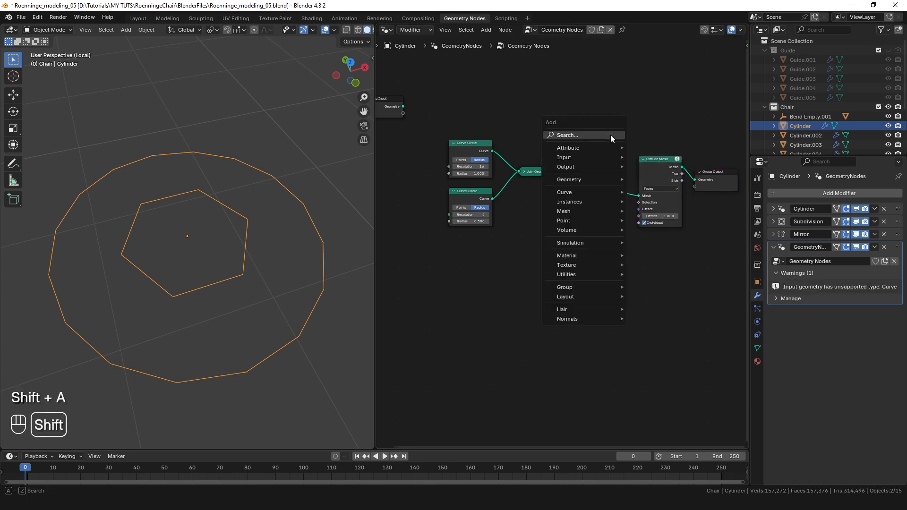
text(fill)
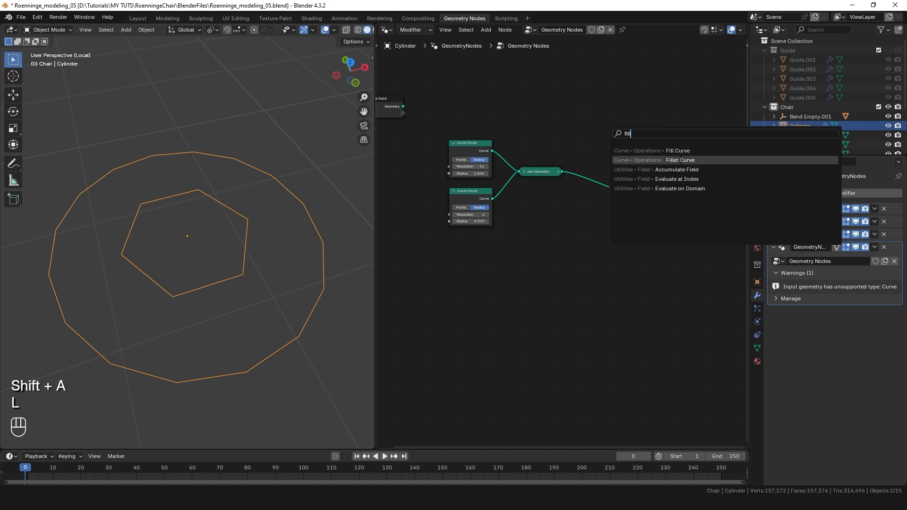
key(Return)
click(588, 171)
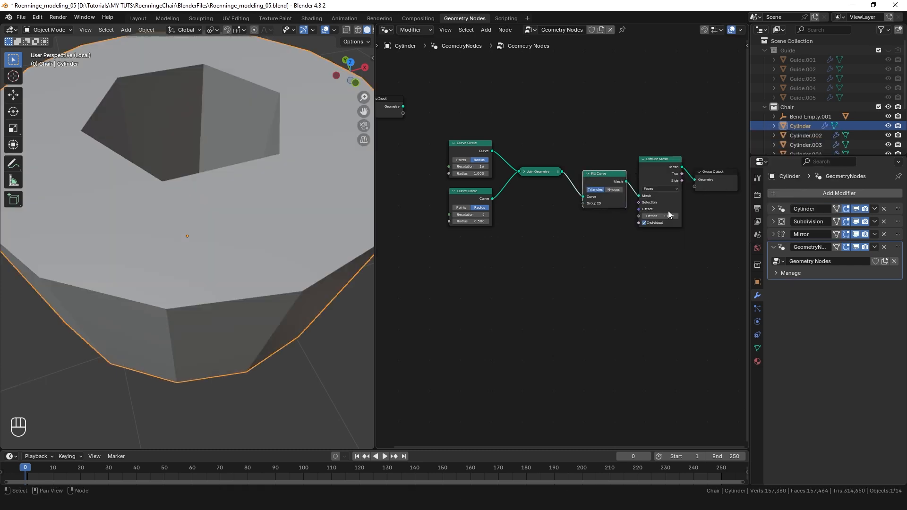
Set the Extrude Mesh offset scale to 0.5 and disable its Individual option.
key(Return)
middle_drag(189, 273, 171, 208)
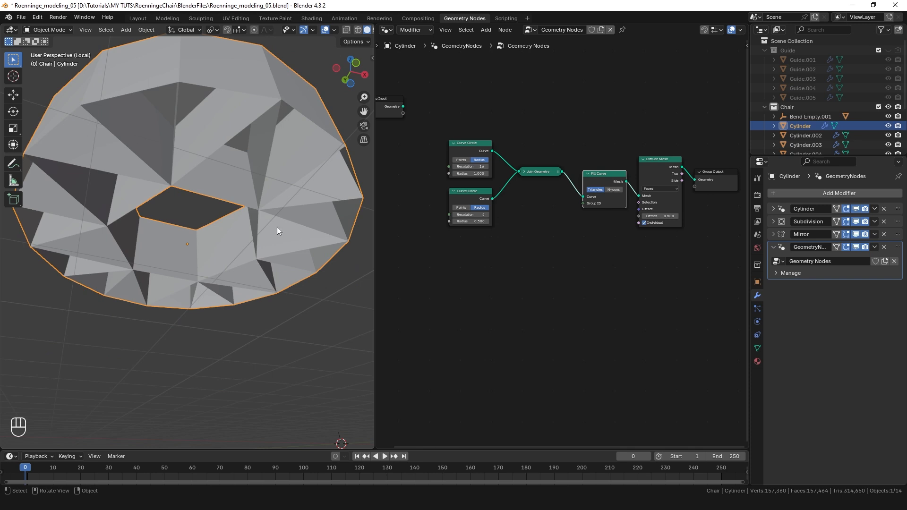
click(644, 223)
ctrl+scroll(617, 245, down, 2)
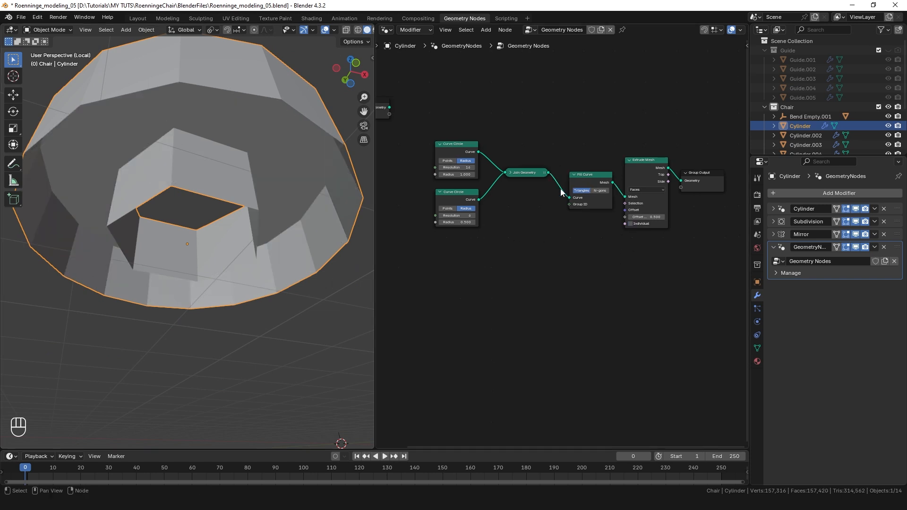
Duplicate Fill Curve, feed it the smaller circle and join its mesh with the Extrude Mesh output before the Group Output.
key(shift+d)
click(637, 251)
drag(479, 201, 619, 276)
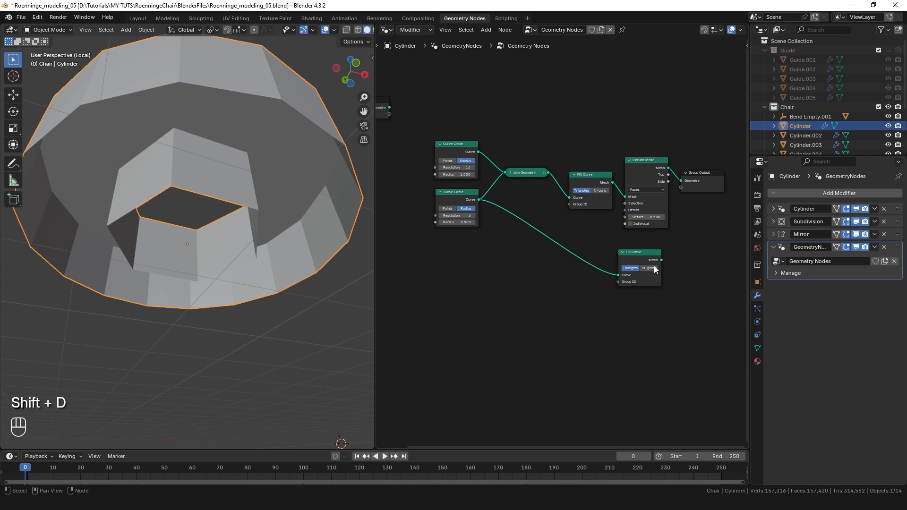
ctrl+shift+right_drag(643, 257, 634, 166)
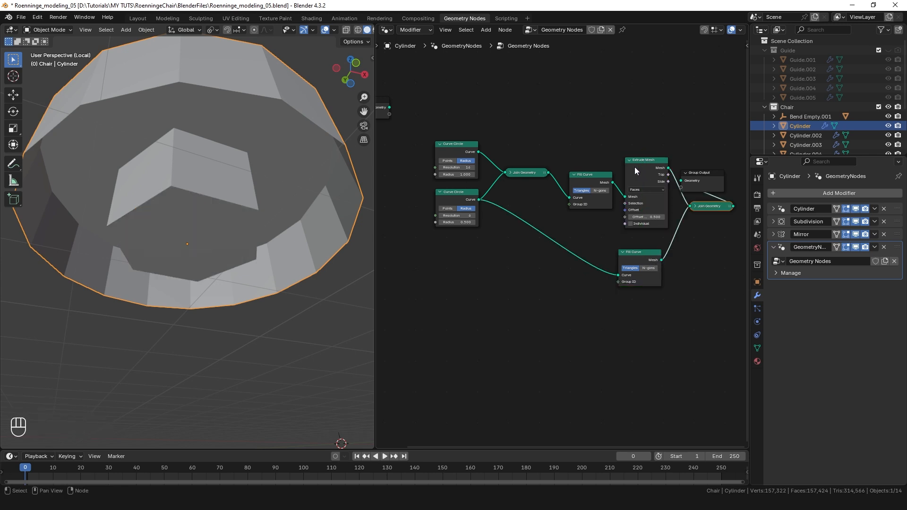
middle_drag(644, 194, 511, 208)
drag(566, 187, 678, 207)
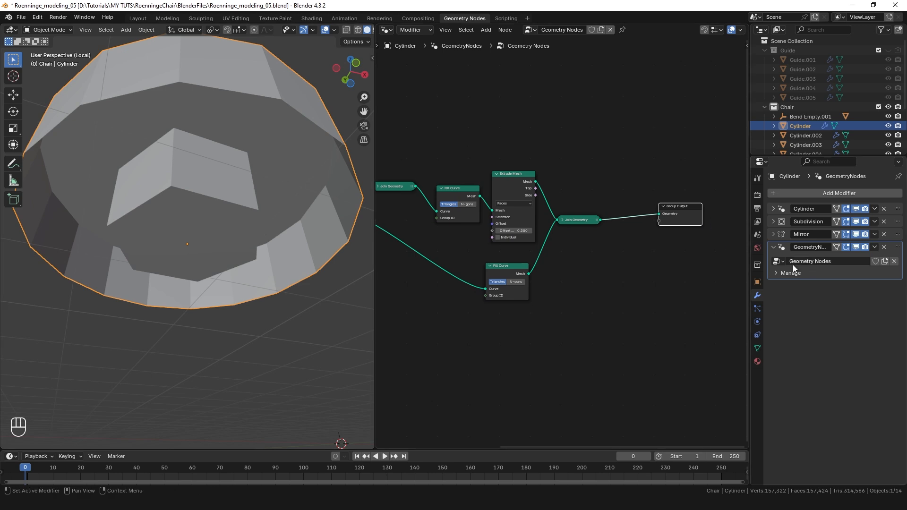
Add a Subdivision Surface modifier after the leg's new geometry nodes modifier.
click(840, 194)
click(810, 182)
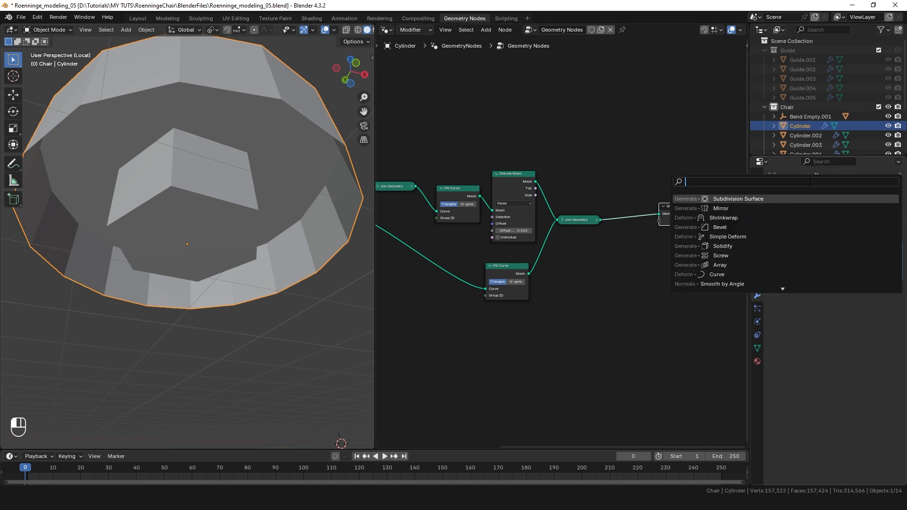
click(755, 199)
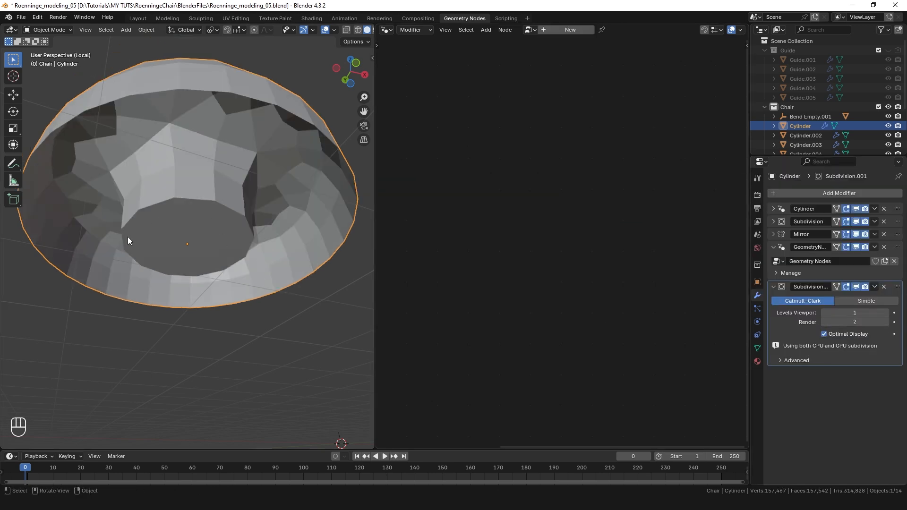
Insert a Merge by Distance node before the Group Output and remove the Subdivision Surface modifier placed after the geometry nodes.
click(897, 276)
click(782, 250)
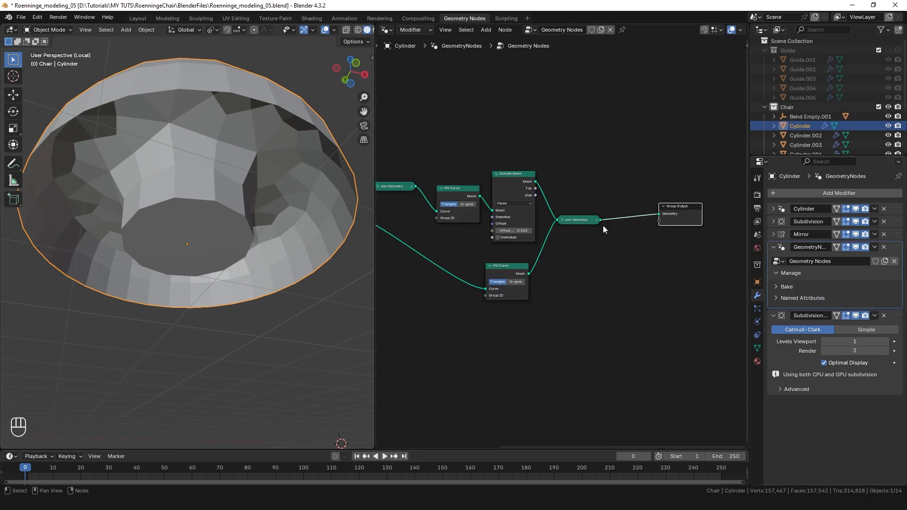
key(shift+a)
text(merg)
key(Down)
key(Return)
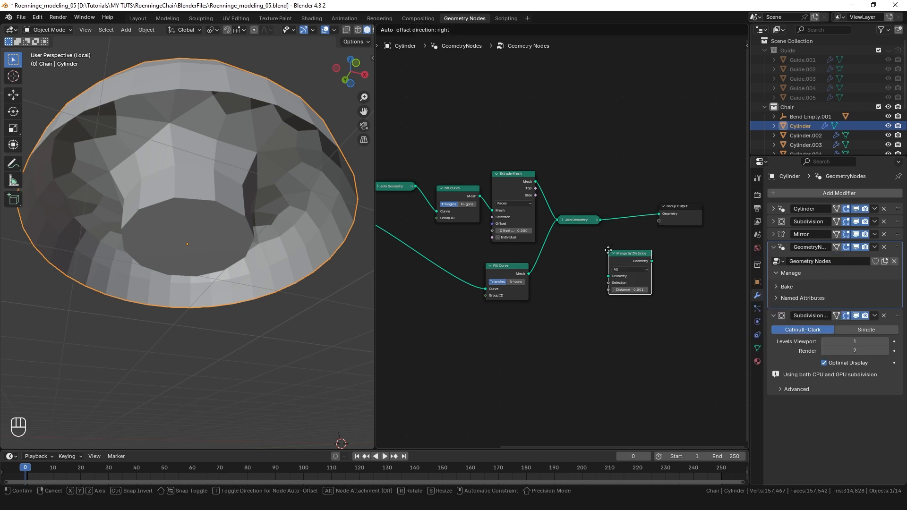
click(627, 218)
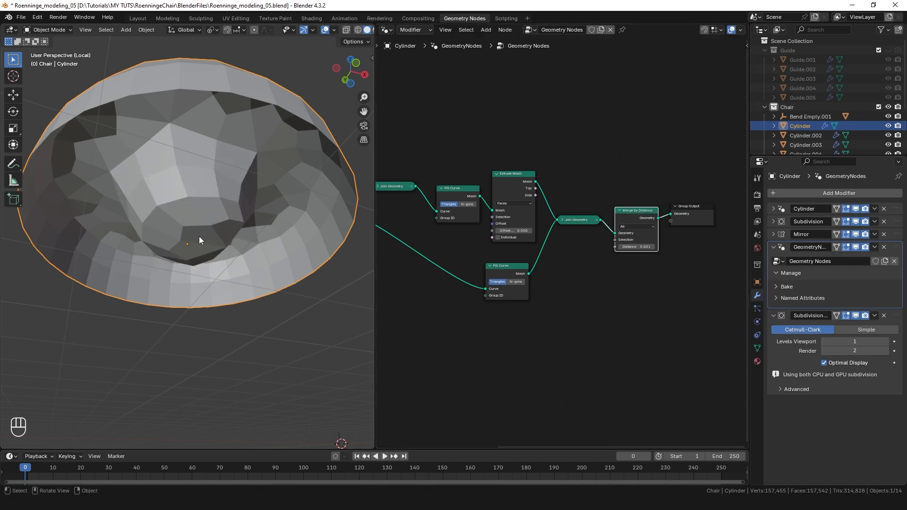
click(884, 315)
middle_drag(203, 203, 272, 292)
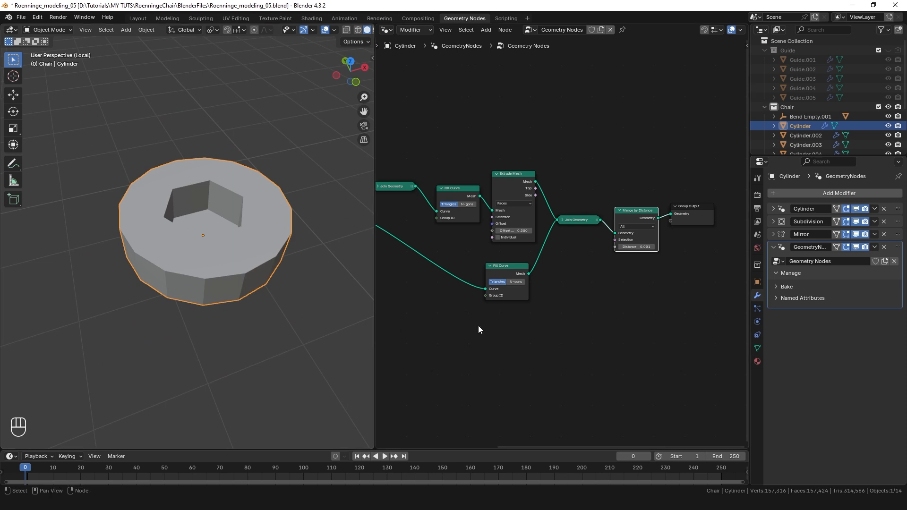
Move the Group Input above Merge by Distance, combine both with a Join Geometry node and shift the Group Output away.
middle_drag(478, 326, 626, 336)
middle_drag(408, 273, 509, 319)
middle_drag(216, 278, 235, 278)
middle_drag(609, 180, 581, 194)
scroll(435, 187, down, 5)
drag(496, 189, 693, 171)
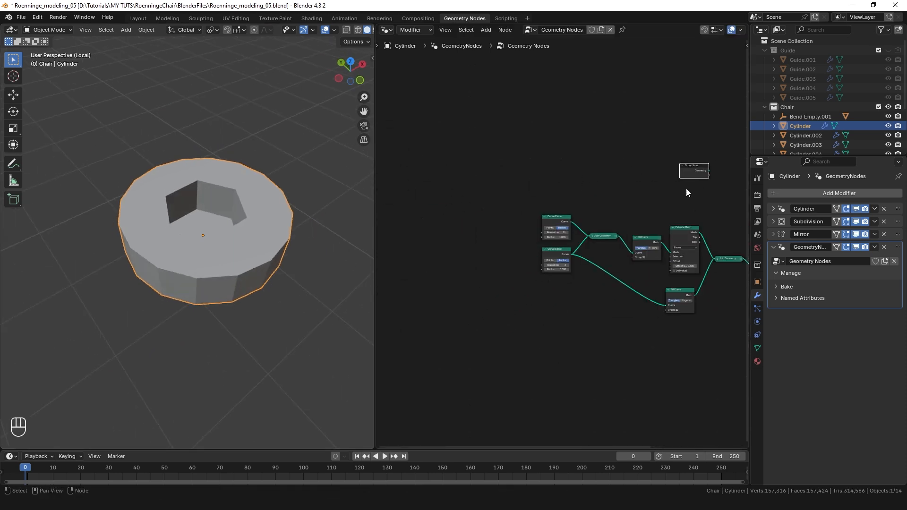
middle_drag(687, 193, 517, 171)
drag(520, 161, 585, 176)
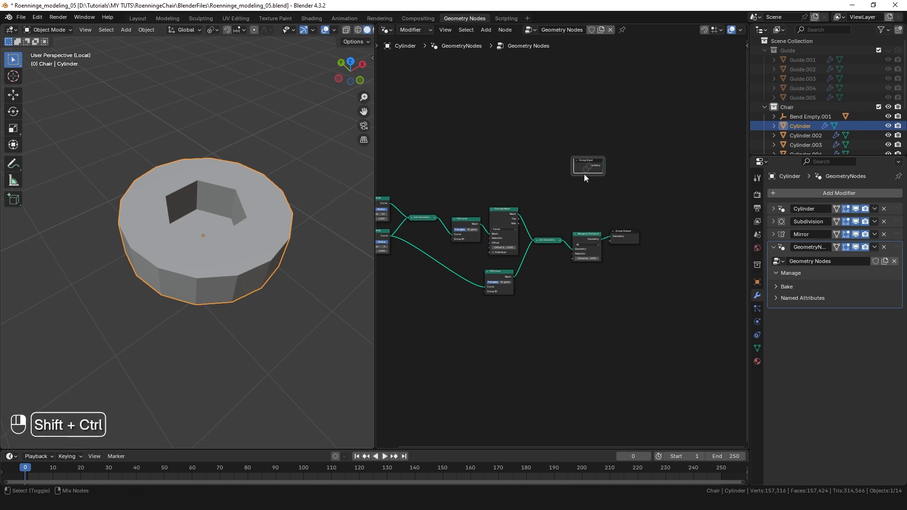
ctrl+shift+right_drag(581, 239, 581, 239)
drag(630, 235, 712, 196)
Switch the viewport to wireframe and add a Value node driving the radius of the 16-resolution Curve Circle.
middle_drag(261, 288, 199, 259)
key(shift+z)
scroll(539, 265, up, 7)
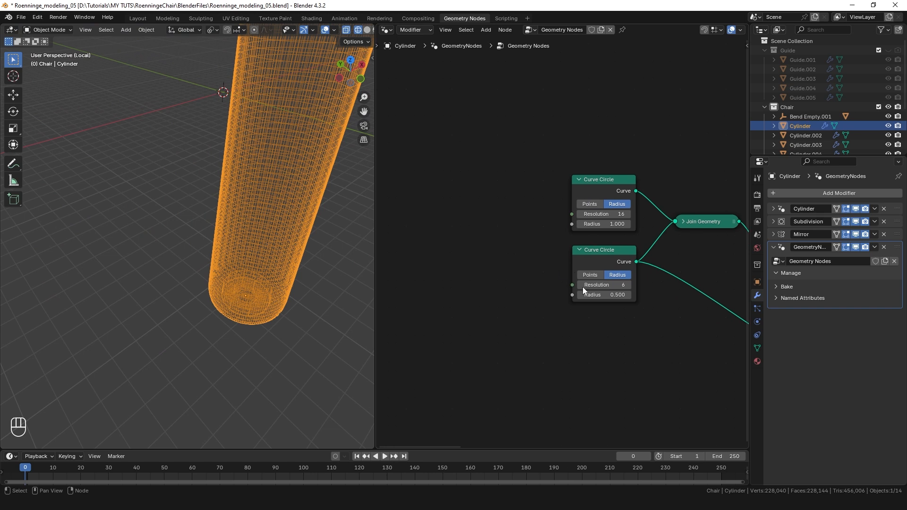
drag(573, 225, 443, 229)
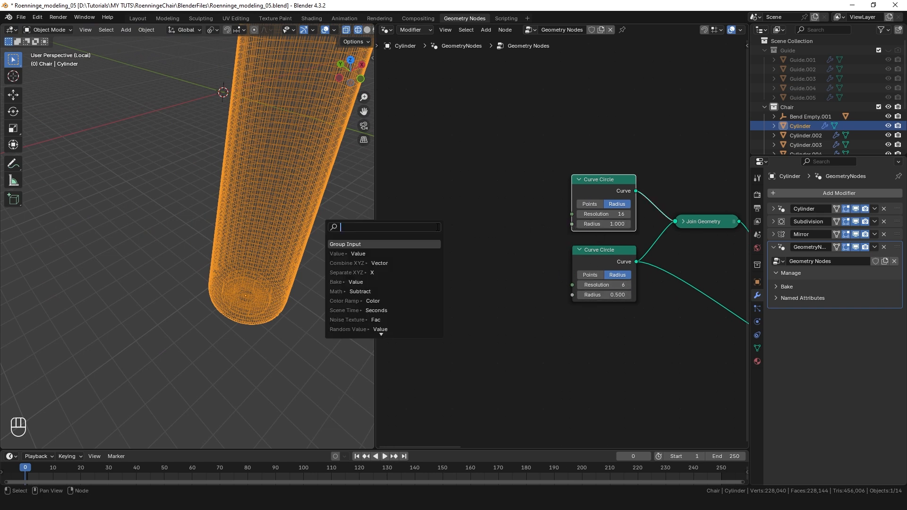
text(value)
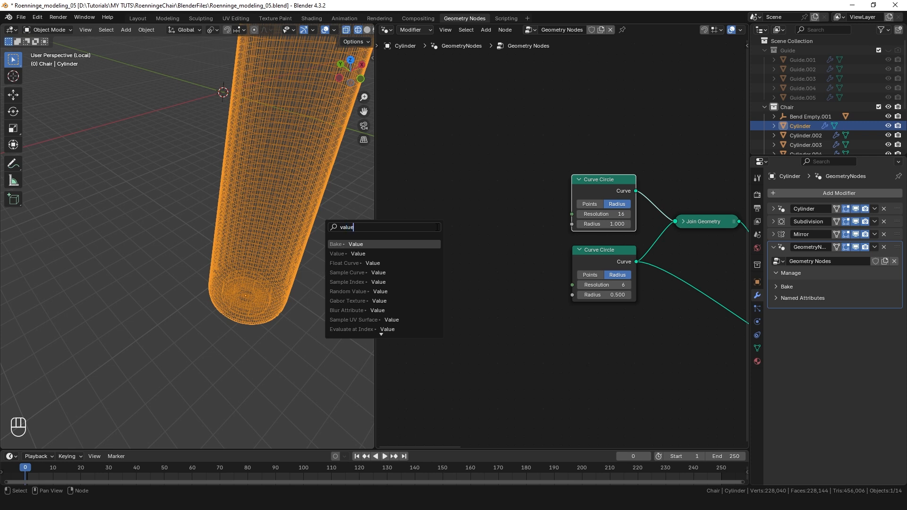
key(Down)
key(Return)
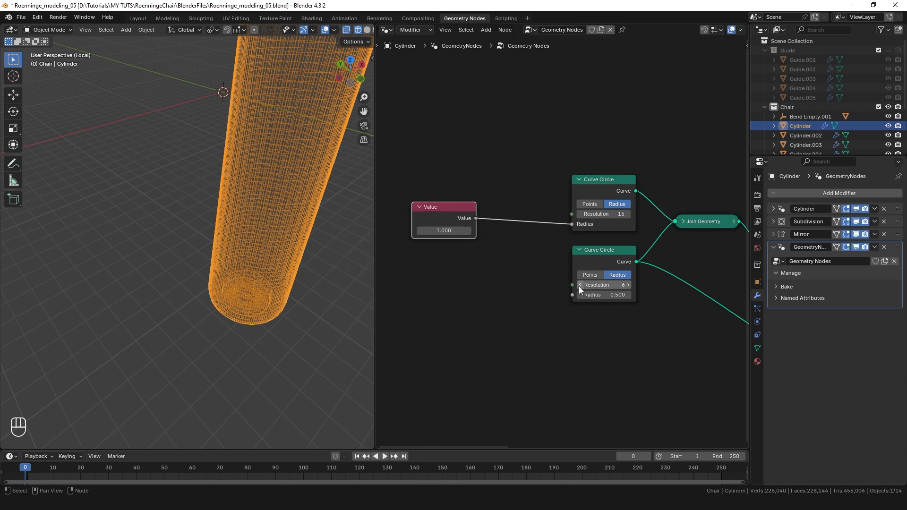
Drive the 6-resolution Curve Circle's radius with the Value node and mute the link from Group Input to Join Geometry.
drag(476, 218, 562, 295)
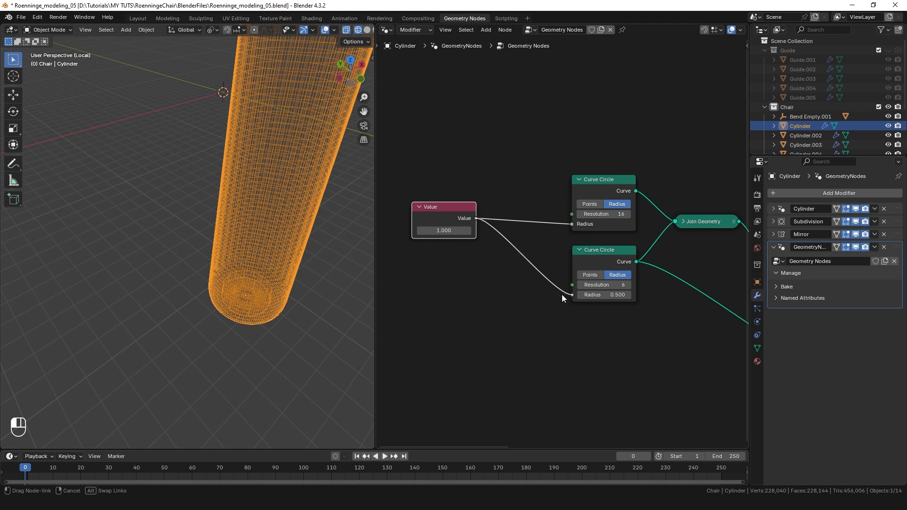
scroll(669, 340, down, 5)
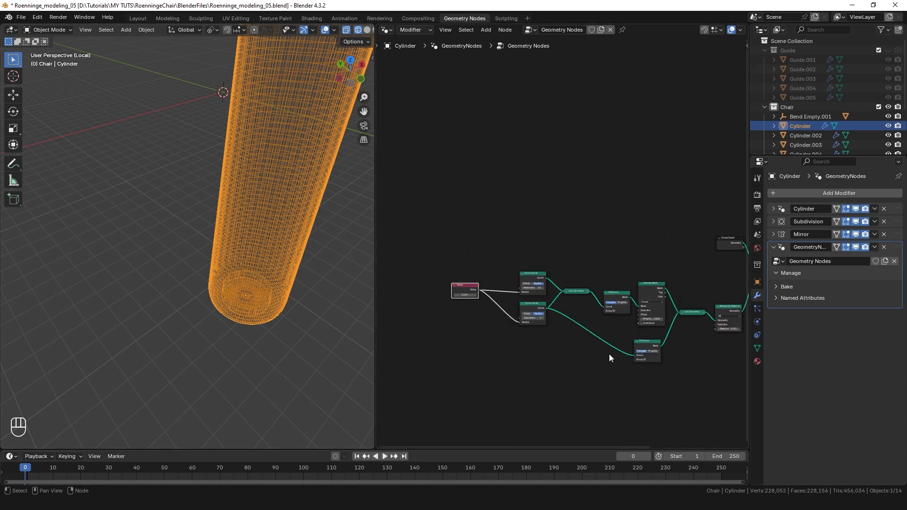
ctrl+alt+right_drag(606, 232, 667, 200)
key(KP_Decimal)
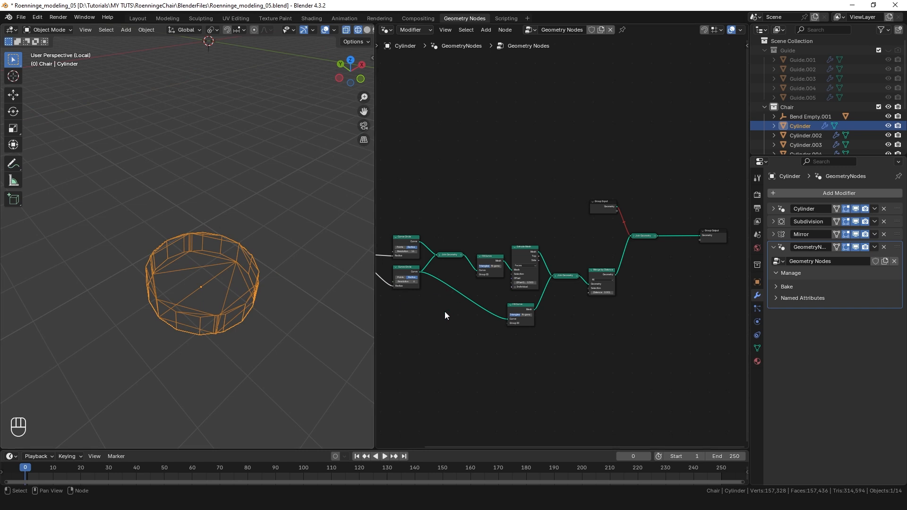
Insert a Math node set to Multiply with 0.500 between the Value node and the 6-resolution Curve Circle's radius.
middle_drag(445, 311, 645, 305)
scroll(580, 277, up, 6)
middle_drag(550, 303, 551, 304)
key(shift+a)
text(math)
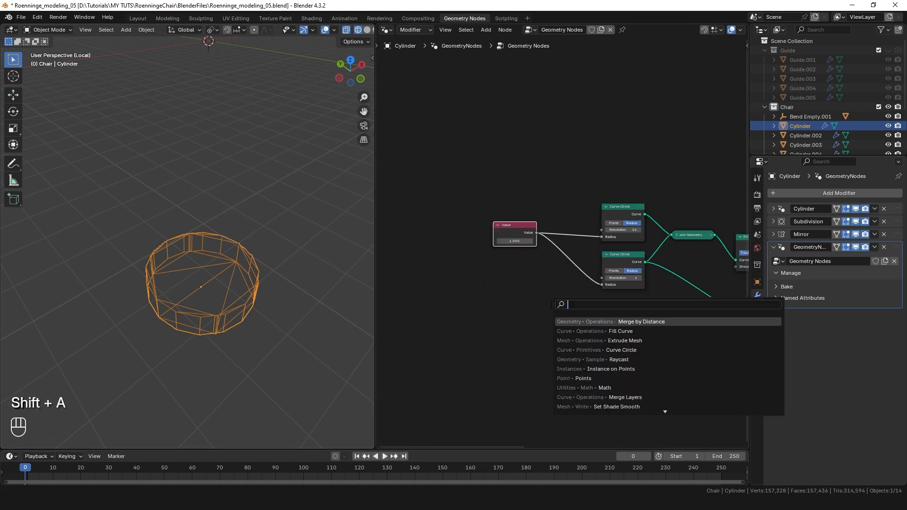
key(Return)
click(551, 304)
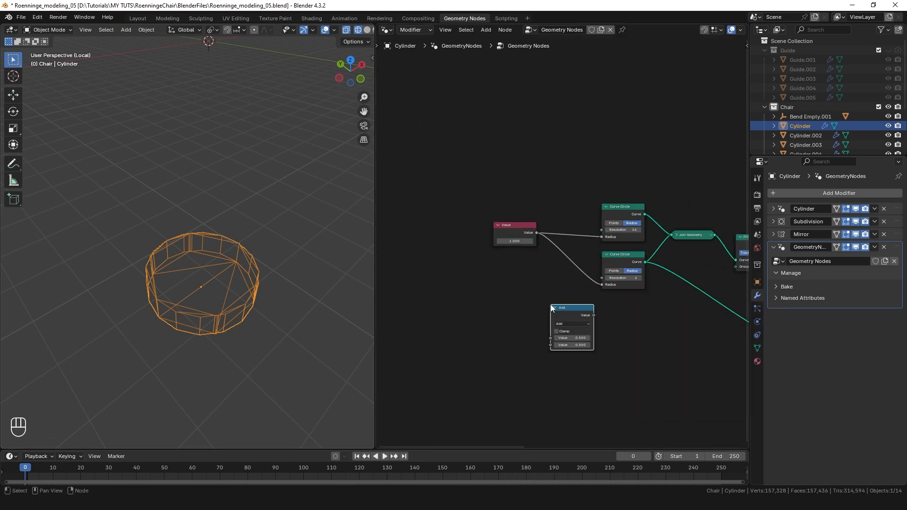
click(571, 324)
click(569, 355)
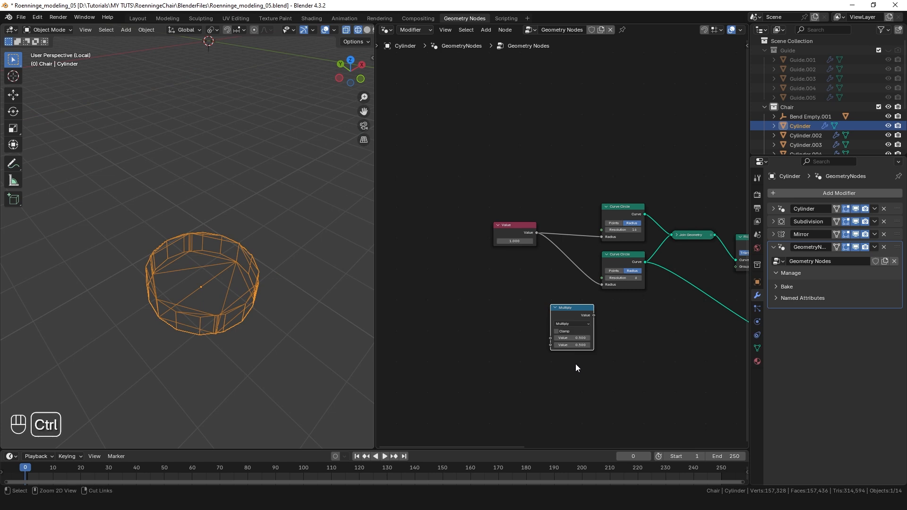
scroll(575, 366, up, 3)
drag(563, 267, 560, 159)
Switch the viewport to solid shading and move the Value node further away from the Multiply node.
key(shift+z)
mouse_move(216, 302)
middle_down()
mouse_move(205, 291)
mouse_move(208, 209)
mouse_move(213, 304)
middle_up()
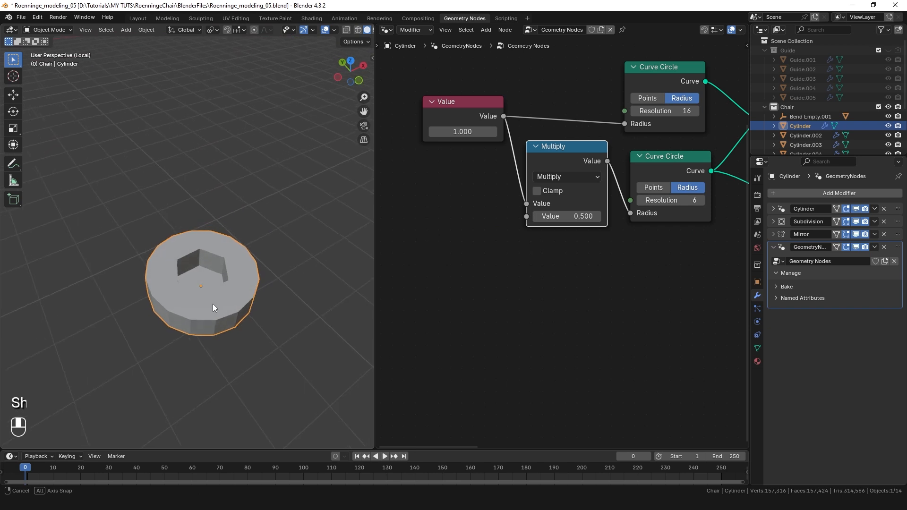
scroll(570, 318, down, 6)
drag(527, 240, 500, 239)
scroll(616, 306, down, 2)
middle_drag(662, 334, 587, 323)
Move the nodes from Value through Merge by Distance below the Group Input and enclose them in a frame labelled "Screw object".
click(677, 254)
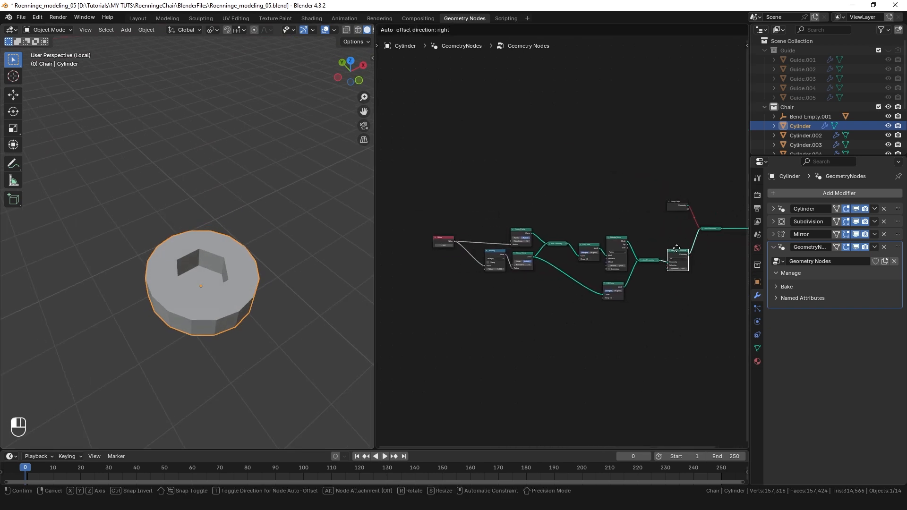
drag(424, 212, 674, 373)
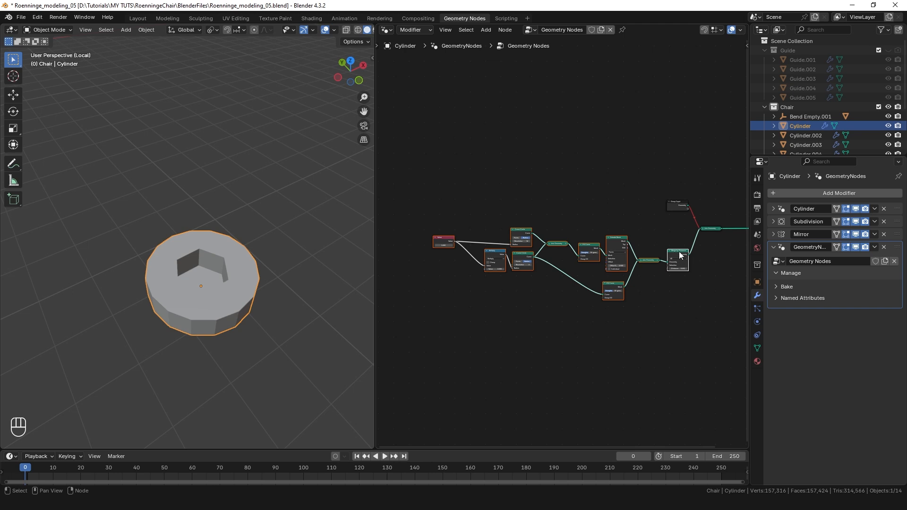
drag(679, 255, 651, 304)
key(ctrl+j)
click(586, 275)
key(F2)
text(Screw object)
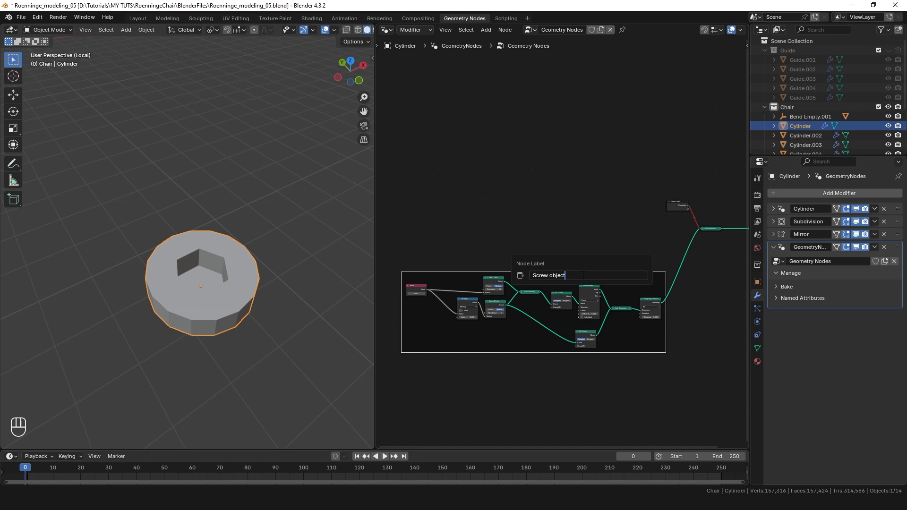
key(Return)
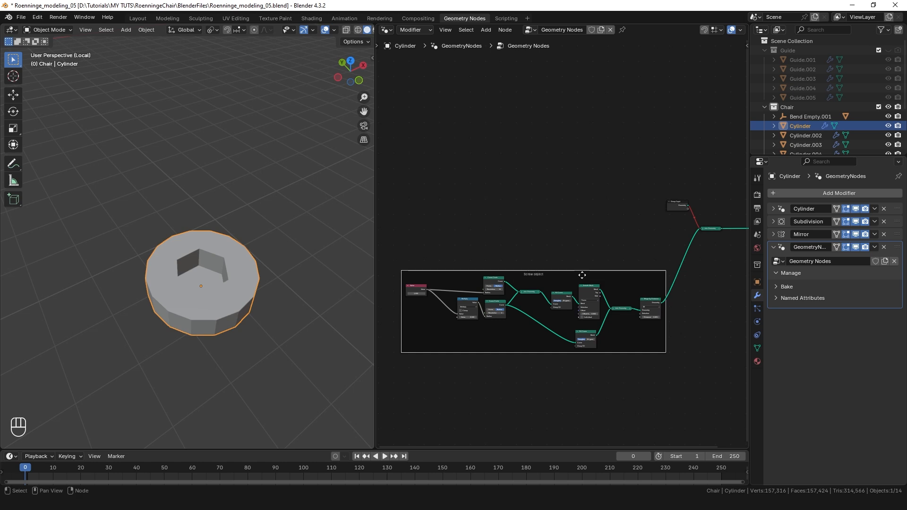
Insert a Set Material node after Merge by Distance inside the Screw object frame.
middle_drag(560, 278, 501, 276)
key(shift+a)
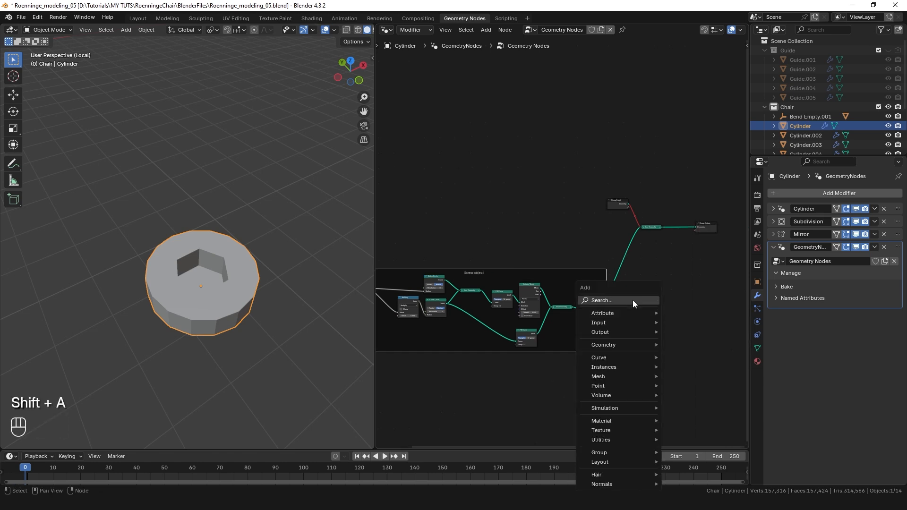
click(633, 299)
text(set)
key(Return)
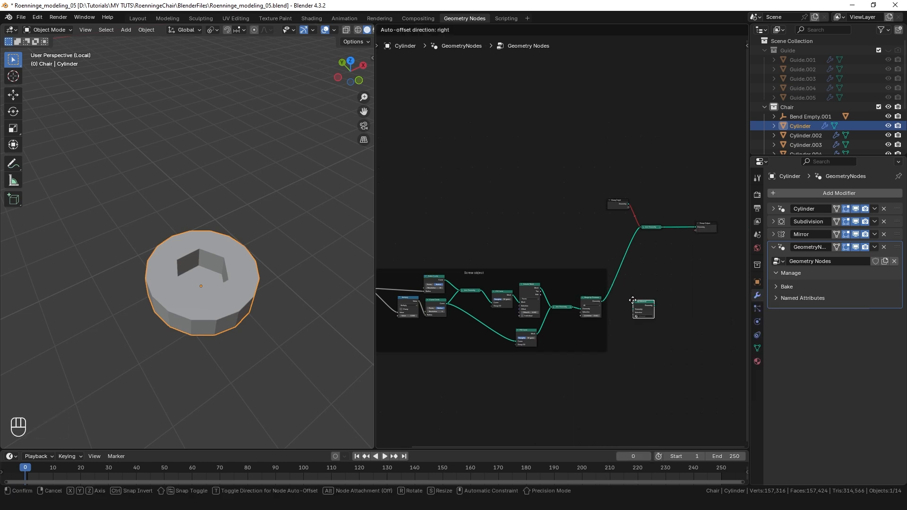
click(608, 286)
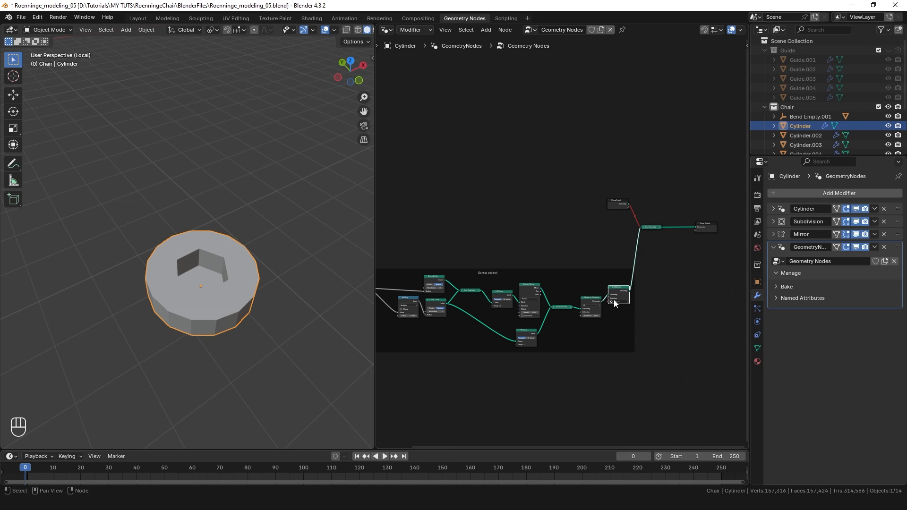
Unmute the link from Group Input to Join Geometry and display the leg in solid shading with X-ray.
middle_drag(573, 245, 596, 243)
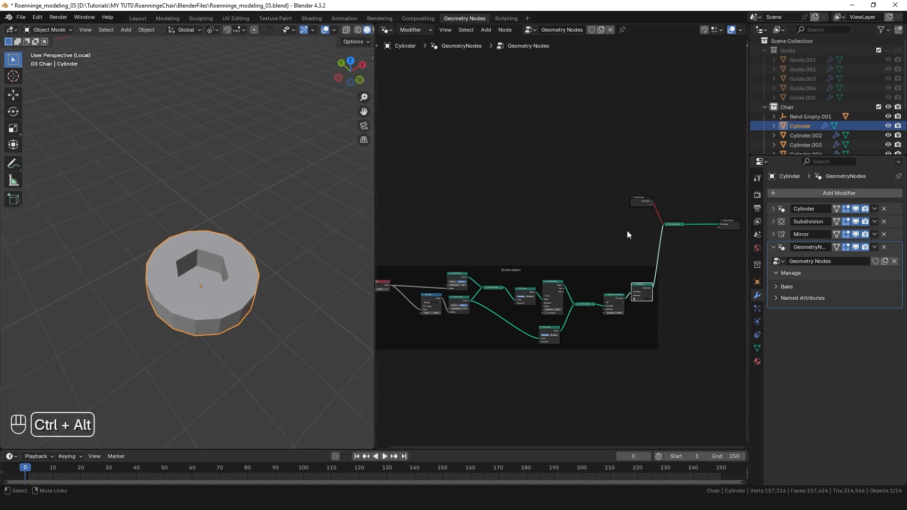
key(shift+z)
middle_drag(232, 326, 212, 324)
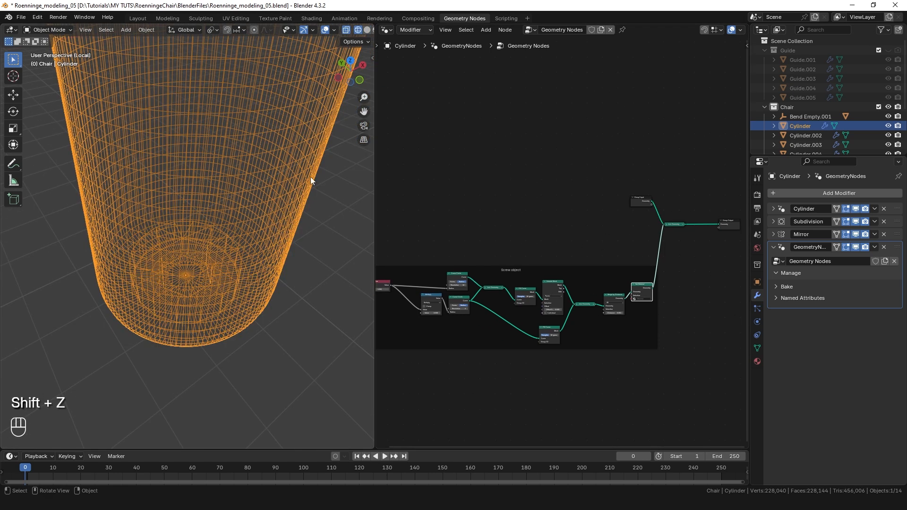
click(367, 30)
click(347, 31)
mouse_move(167, 270)
middle_down()
mouse_move(185, 271)
mouse_move(186, 328)
middle_up()
scroll(548, 288, up, 5)
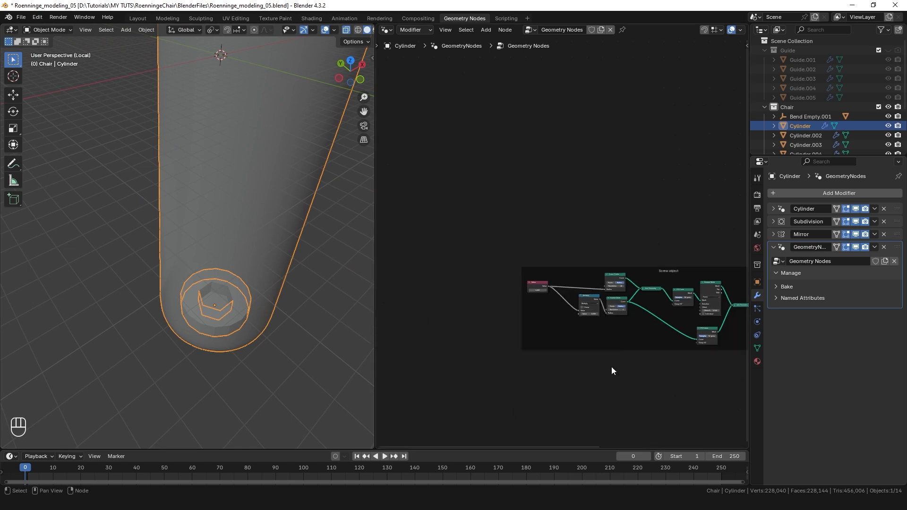
Set the Value node that drives both circle radii to 0.750.
drag(503, 288, 492, 287)
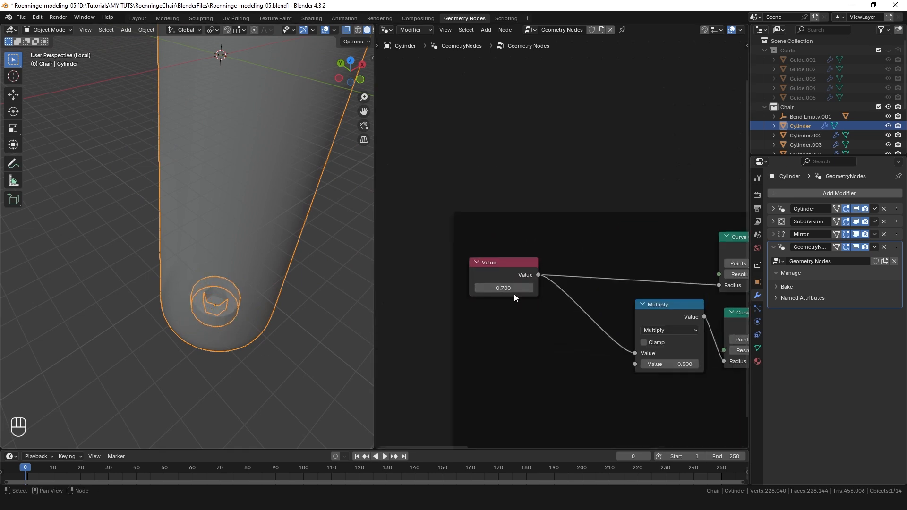
key(Return)
key(Return)
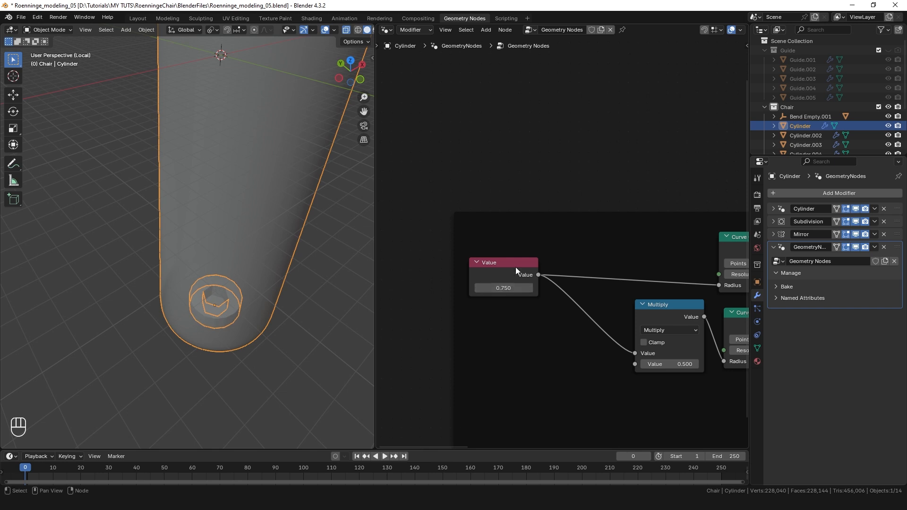
Leave local view to show the whole chair and pin the Geometry Nodes tree in the node editor.
scroll(218, 300, down, 2)
scroll(131, 328, down, 7)
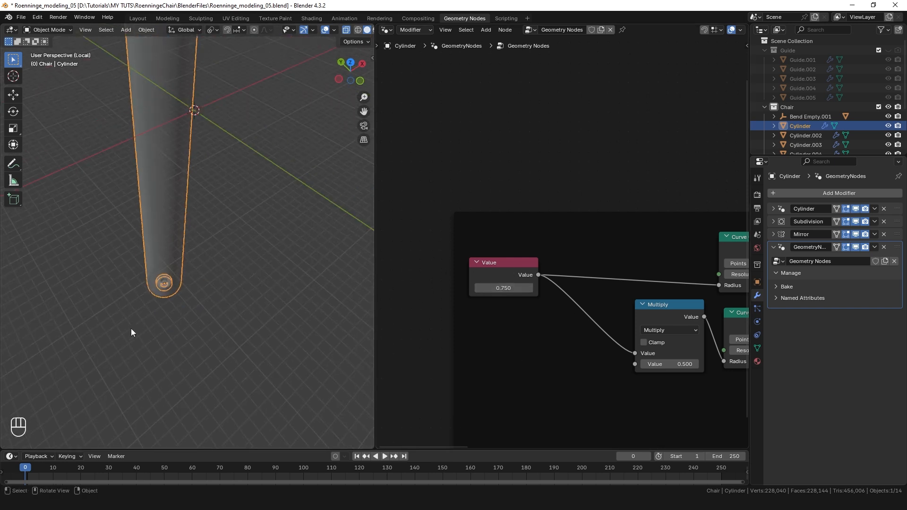
middle_drag(152, 290, 147, 280)
key(KP_Divide)
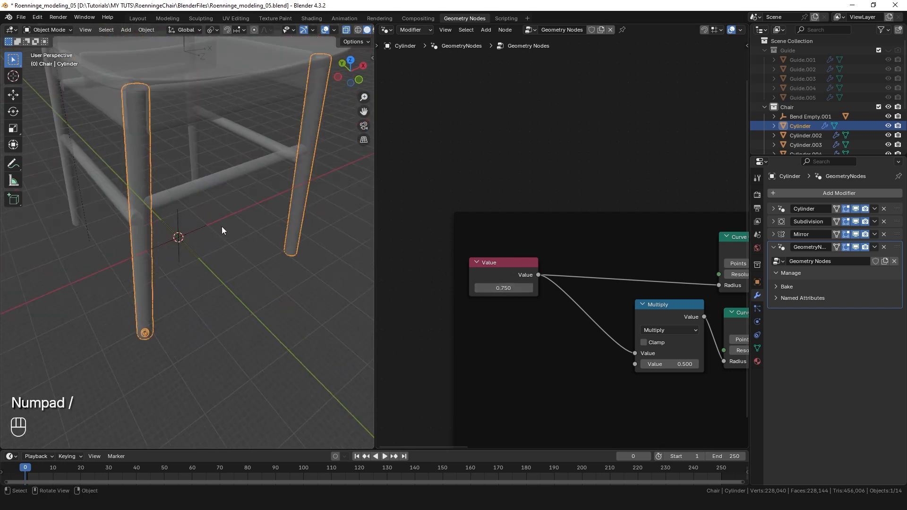
key(Home)
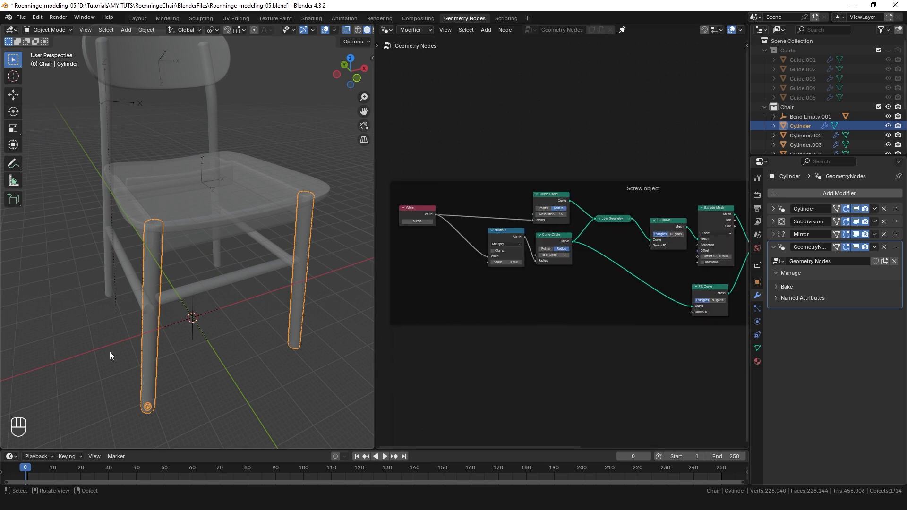
Bring the front crossbar Cylinder.002 into the pinned node tree as an Object Info node set to Relative.
click(226, 277)
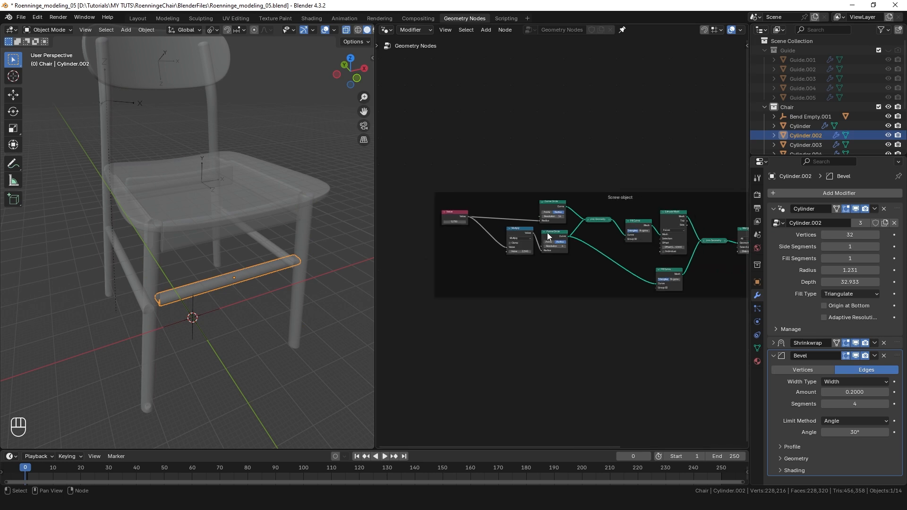
drag(805, 135, 586, 325)
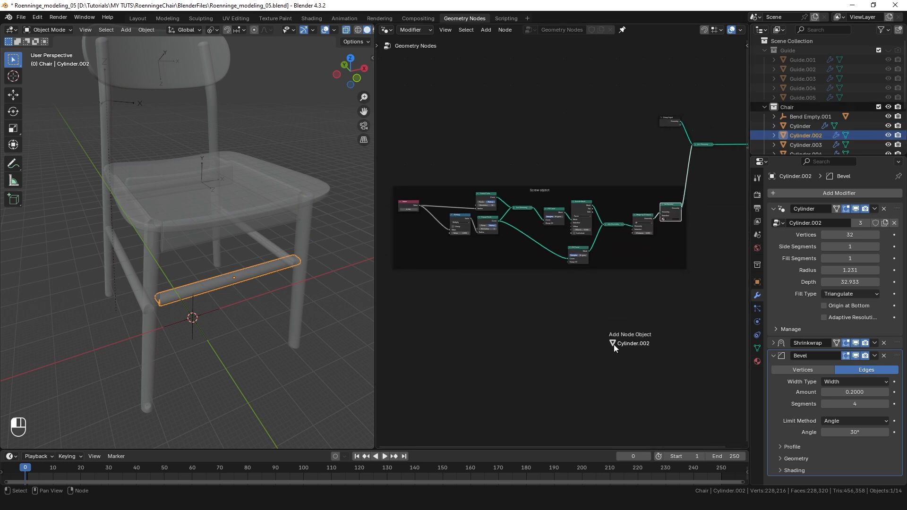
drag(647, 312, 648, 315)
scroll(662, 326, up, 2)
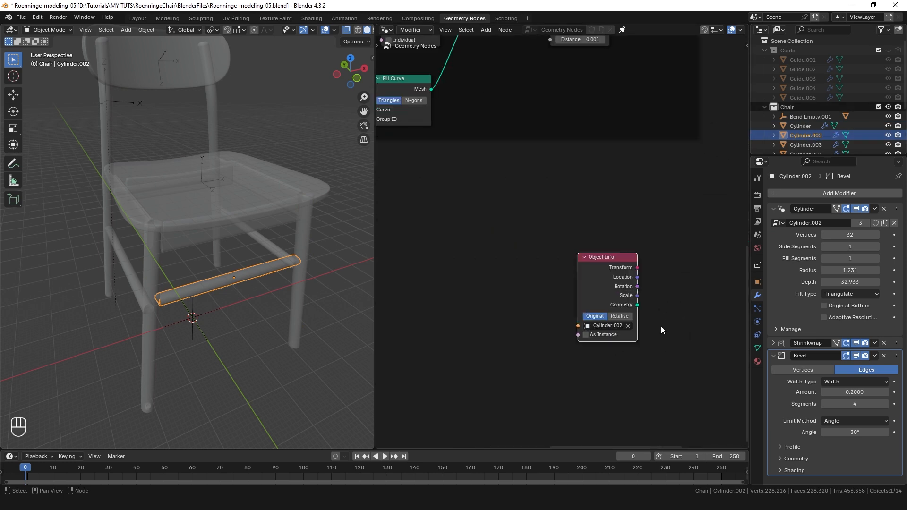
scroll(596, 302, down, 2)
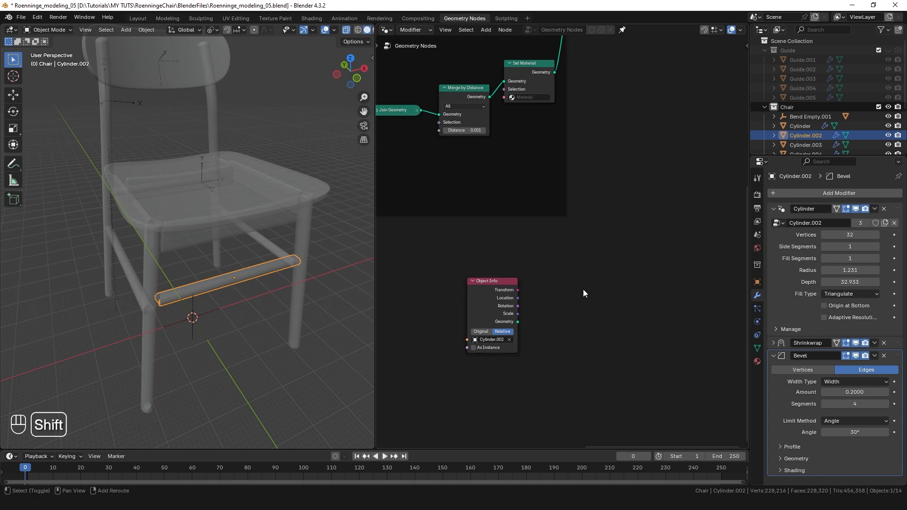
Add a Points node beside the Object Info node.
key(shift+a)
click(582, 290)
text(poi)
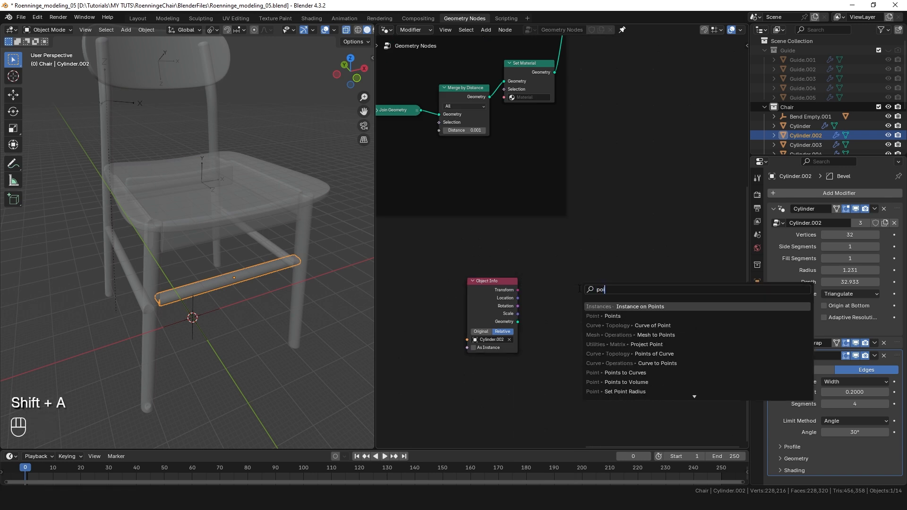
text(nt)
key(Down)
key(Return)
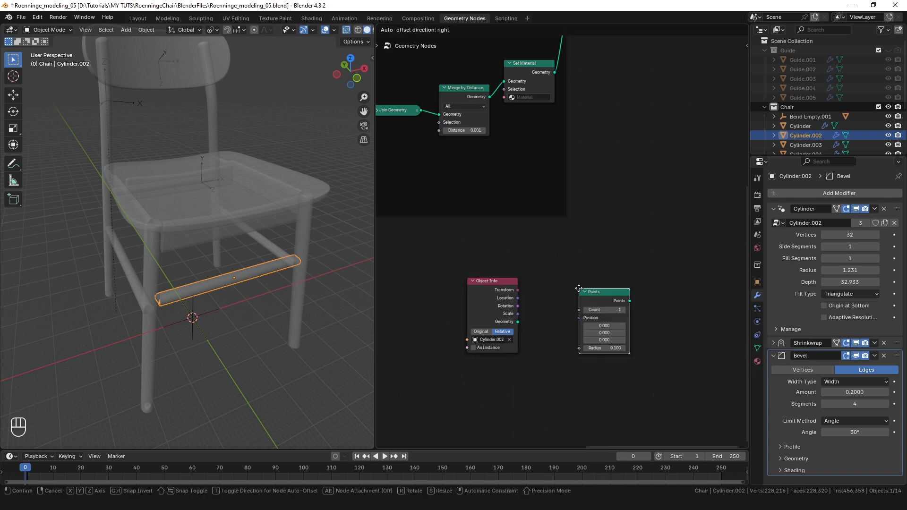
click(568, 271)
Link the Object Info location to the Points position and feed the points into a new Instance on Points node.
drag(518, 297, 637, 254)
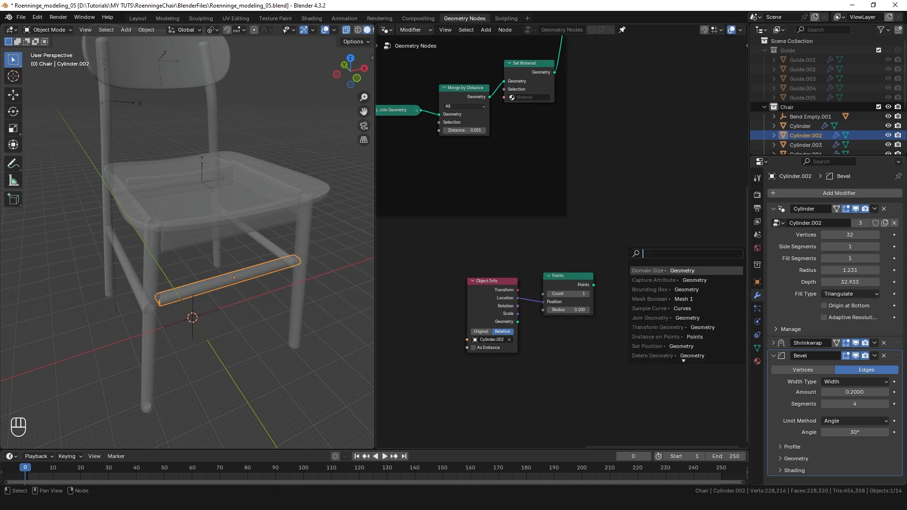
text(insta)
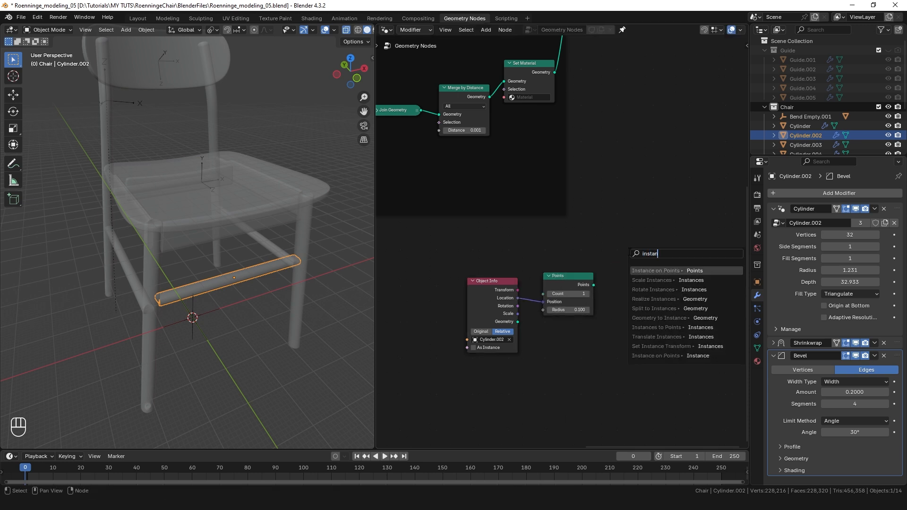
text(n)
key(Return)
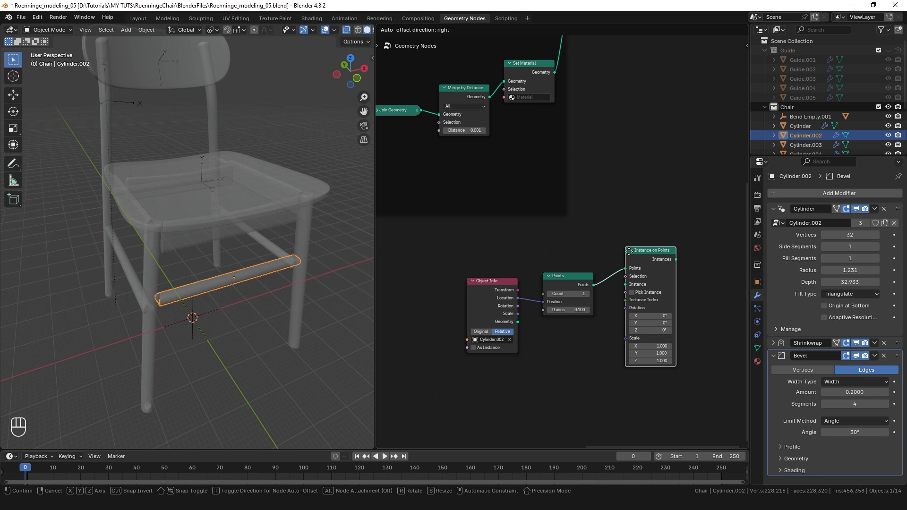
click(629, 251)
Move the Object Info, Points and Instance on Points nodes beside the frame and link Set Material's geometry to the Instance input.
scroll(541, 279, down, 7)
drag(642, 272, 435, 351)
drag(592, 266, 649, 127)
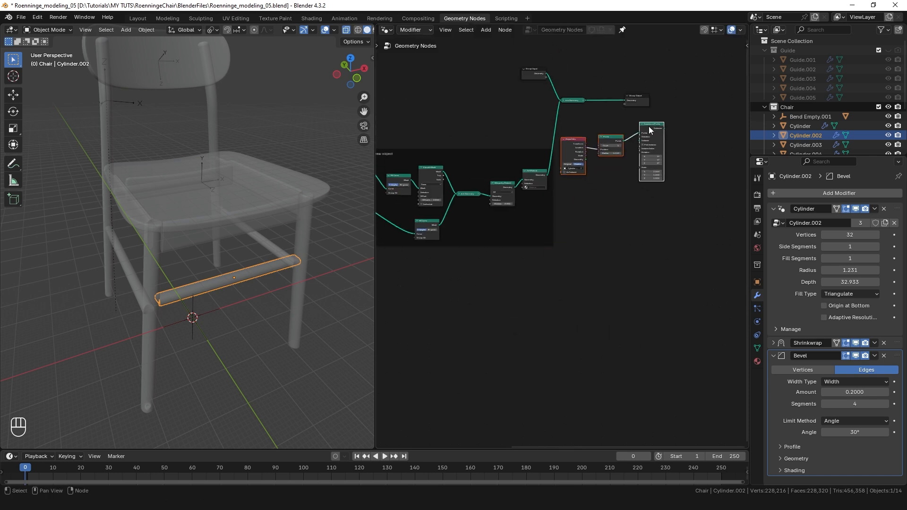
middle_drag(573, 158, 484, 234)
scroll(458, 251, up, 3)
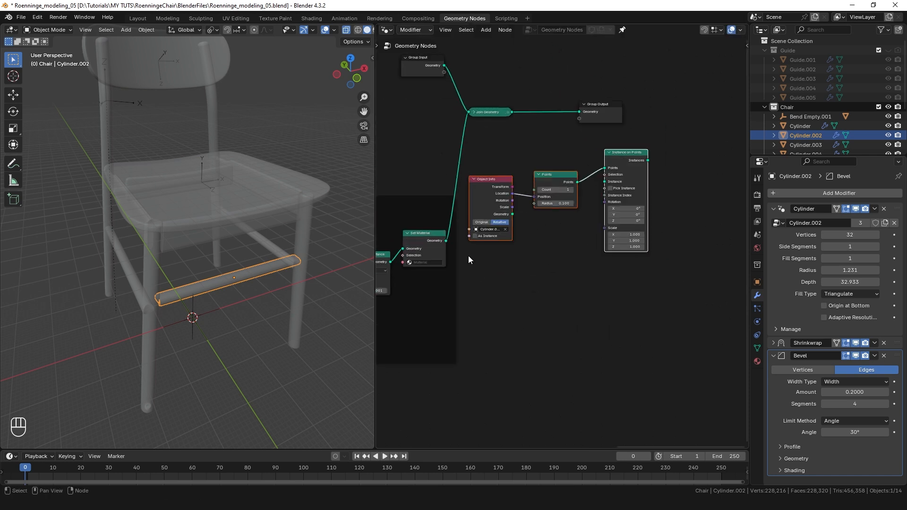
drag(446, 242, 605, 181)
middle_drag(562, 275, 588, 335)
drag(519, 206, 653, 310)
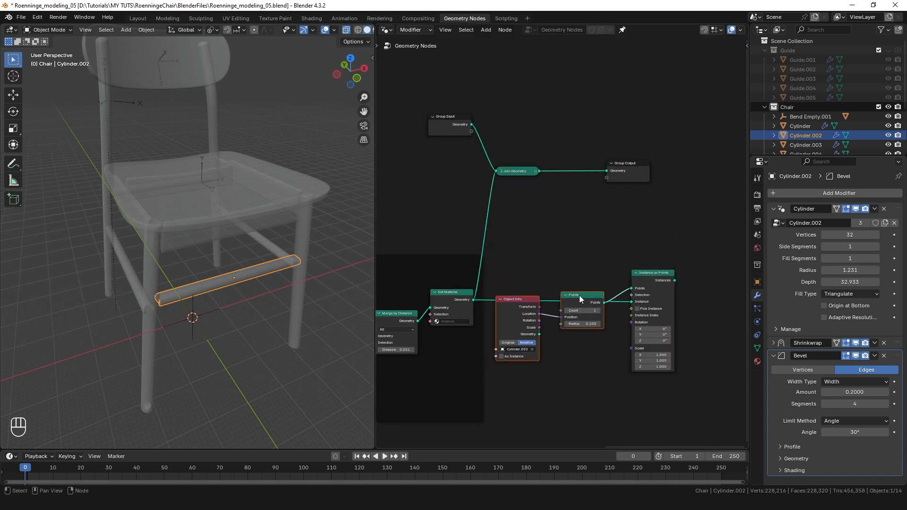
drag(579, 296, 583, 258)
scroll(449, 202, down, 2)
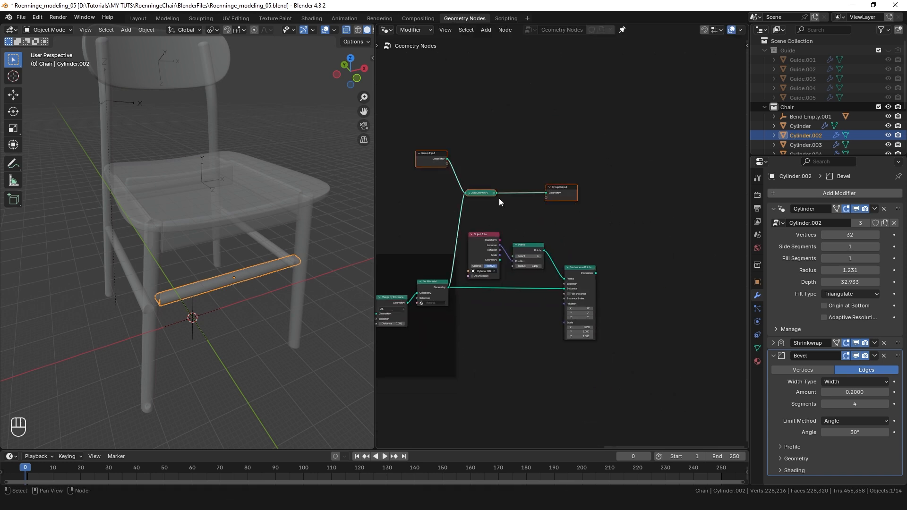
Move the Group Input, Join Geometry and Group Output nodes aside, cut Set Material's link to Join Geometry and link Instance on Points there instead.
drag(499, 198, 569, 199)
ctrl+right_drag(569, 199, 611, 268)
drag(596, 273, 620, 216)
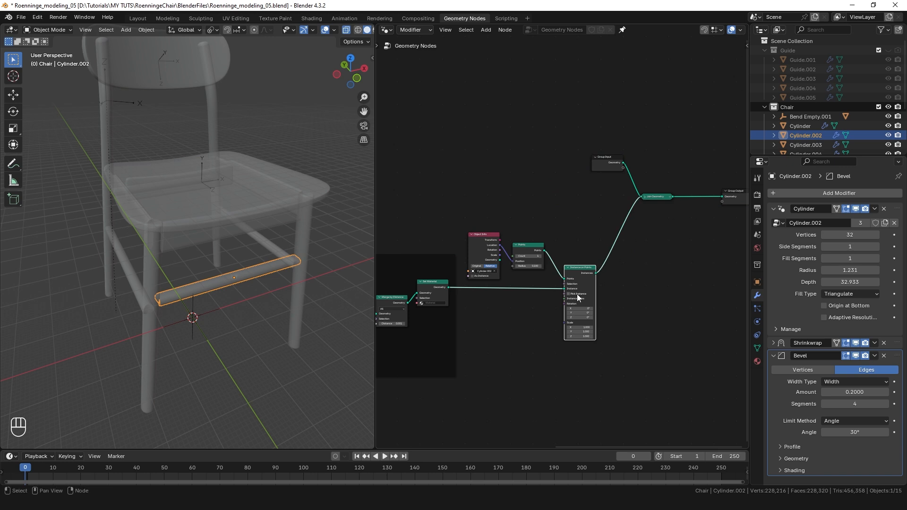
Set the Instance on Points node's Y rotation to -90° to turn the screw on the front crossbar.
middle_drag(271, 299, 261, 255)
scroll(577, 302, up, 4)
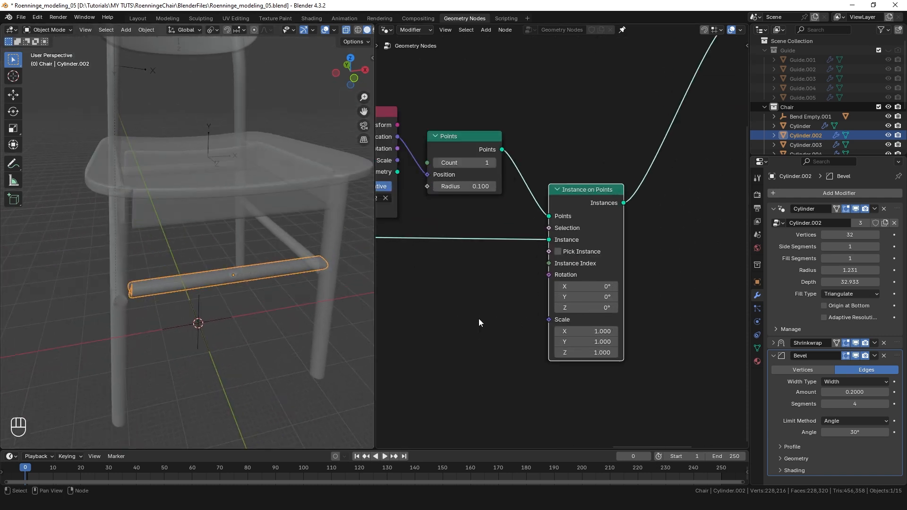
scroll(242, 284, up, 3)
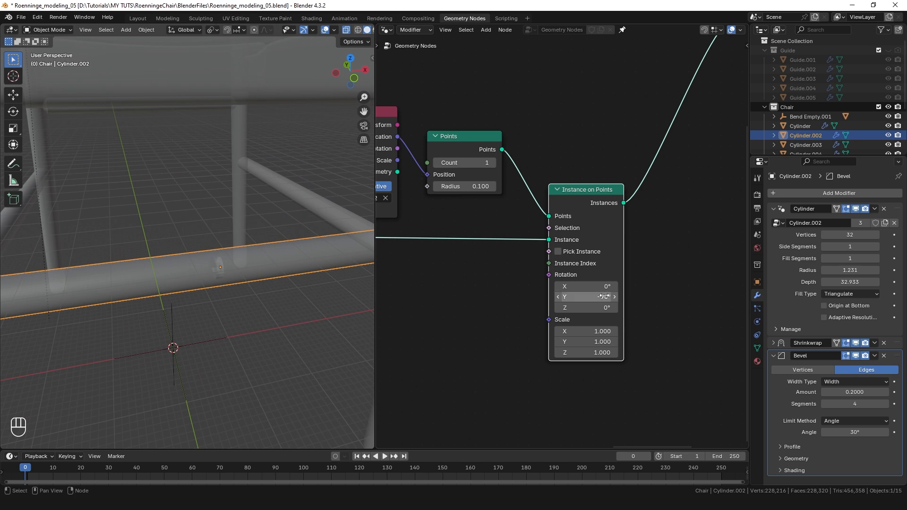
scroll(636, 318, down, 3)
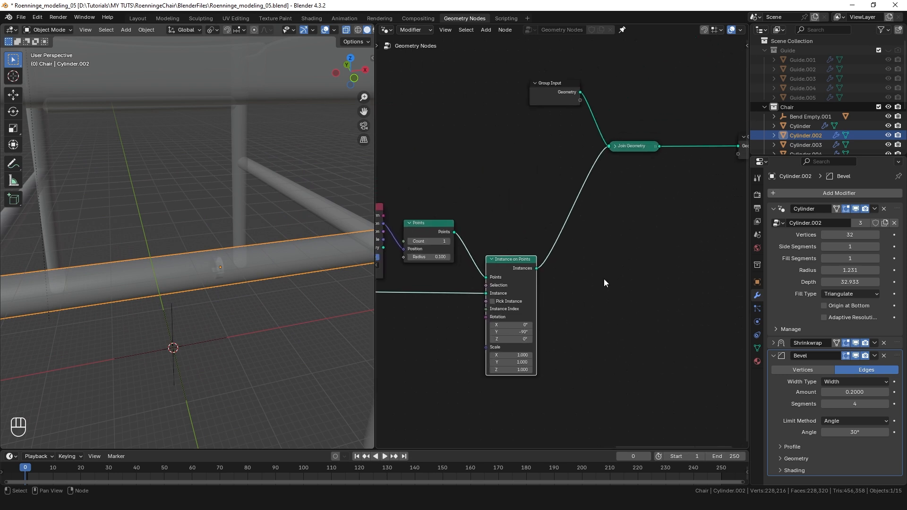
Insert a Transform Geometry node between Instance on Points and Join Geometry.
key(shift+a)
text(tra)
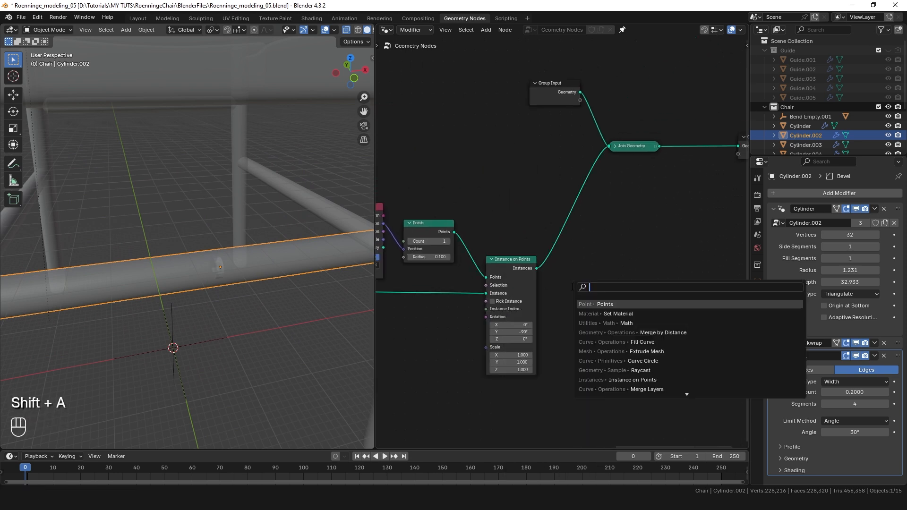
text(nsf)
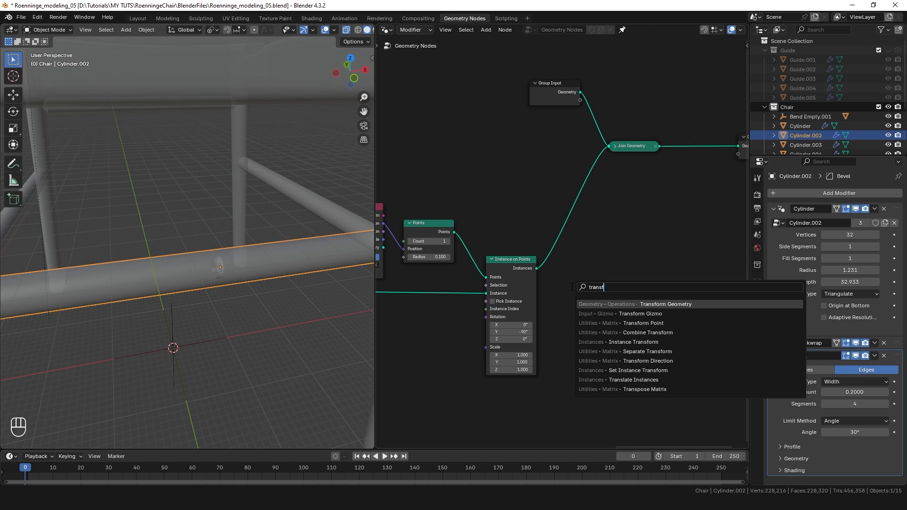
key(Return)
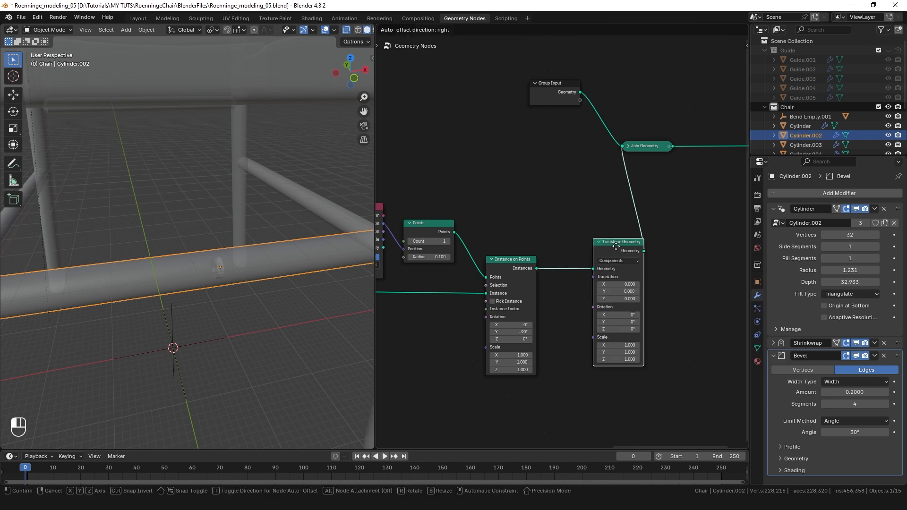
click(616, 246)
ctrl+scroll(609, 312, left, 3)
middle_drag(608, 306, 617, 281)
Expose the Transform Geometry node's Translation as a modifier parameter through a new Group Input node below Instance on Points.
drag(640, 255, 573, 396)
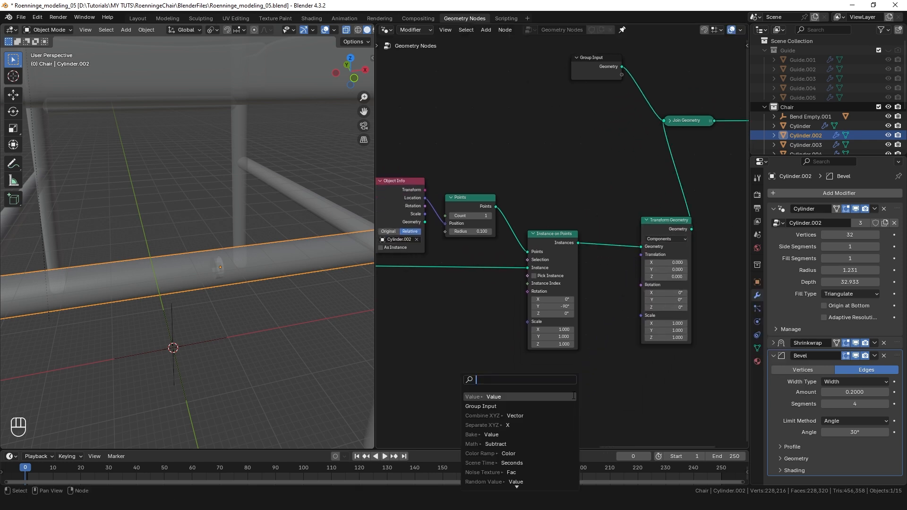
click(511, 406)
click(520, 399)
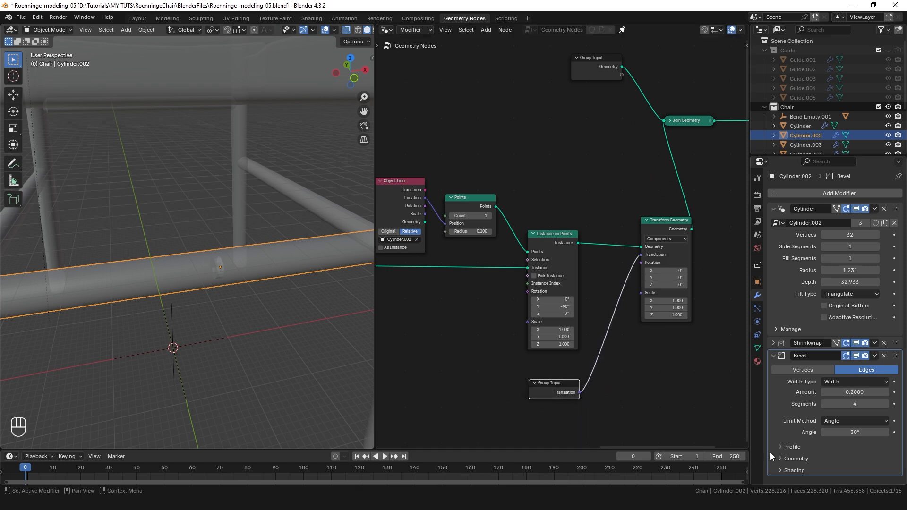
Collapse the crossbar's Bevel and Cylinder modifiers and select the front legs object Cylinder.
click(773, 355)
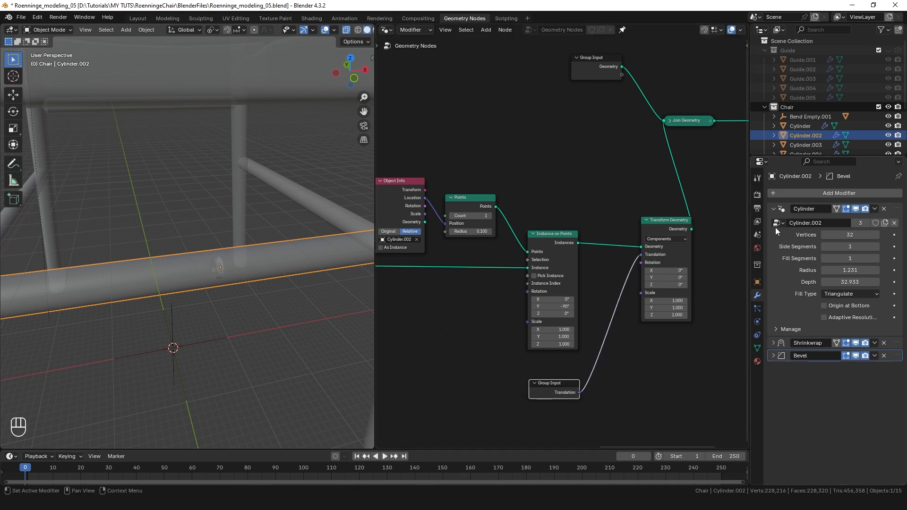
click(773, 208)
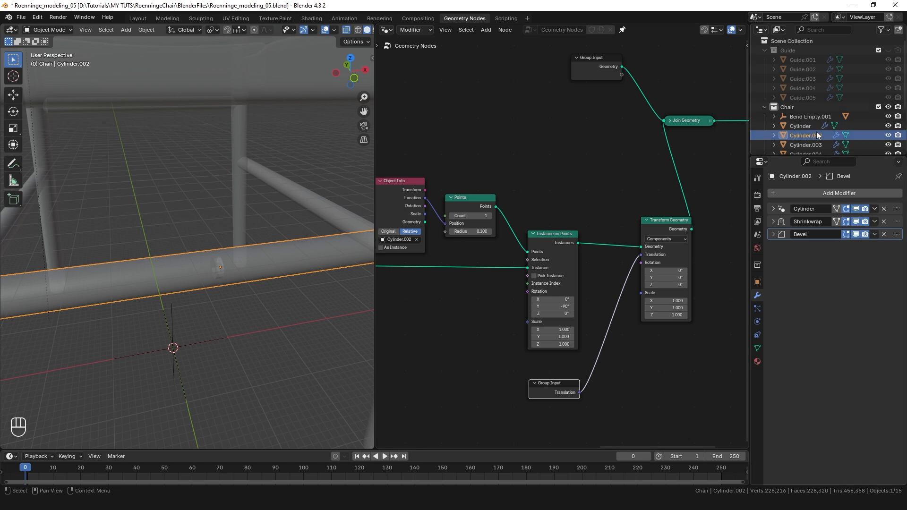
middle_drag(235, 304, 85, 277)
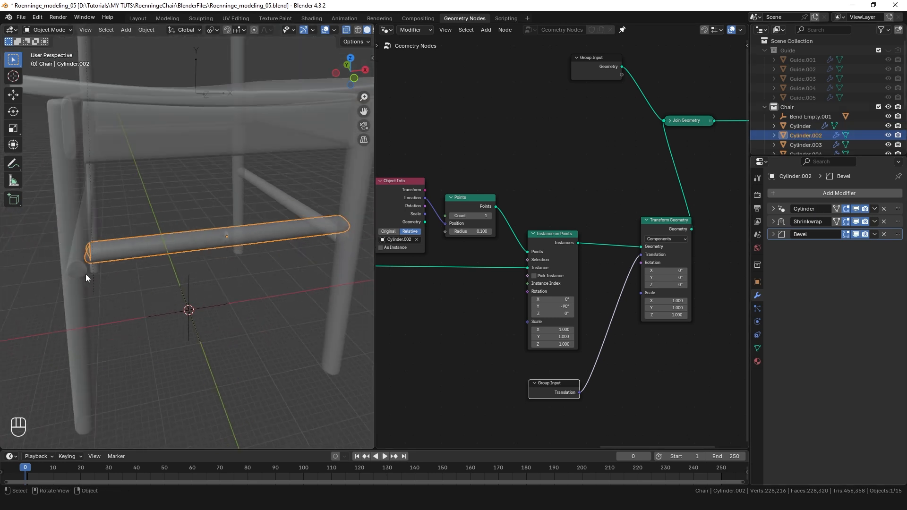
click(81, 224)
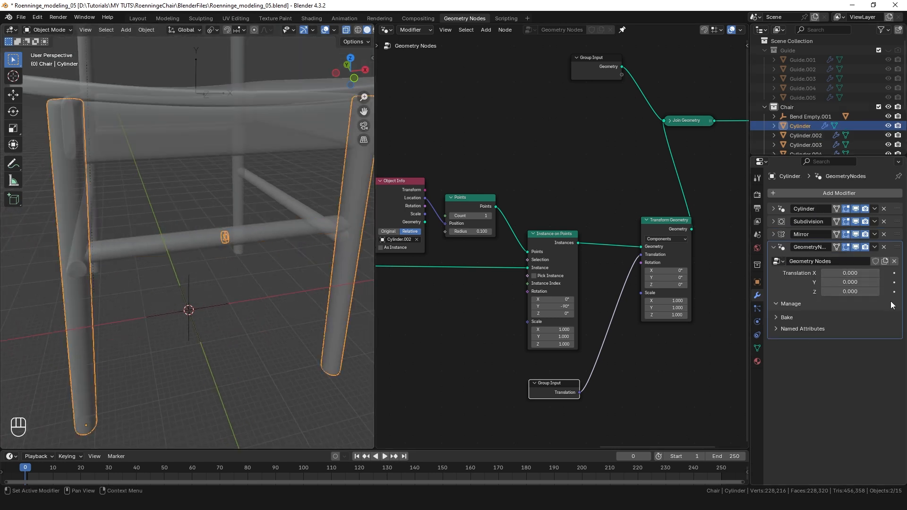
Set the GeometryNodes modifier's Translation X to -19.280 and move the modifier above Mirror in the stack.
drag(850, 273, 798, 273)
middle_drag(96, 259, 104, 225)
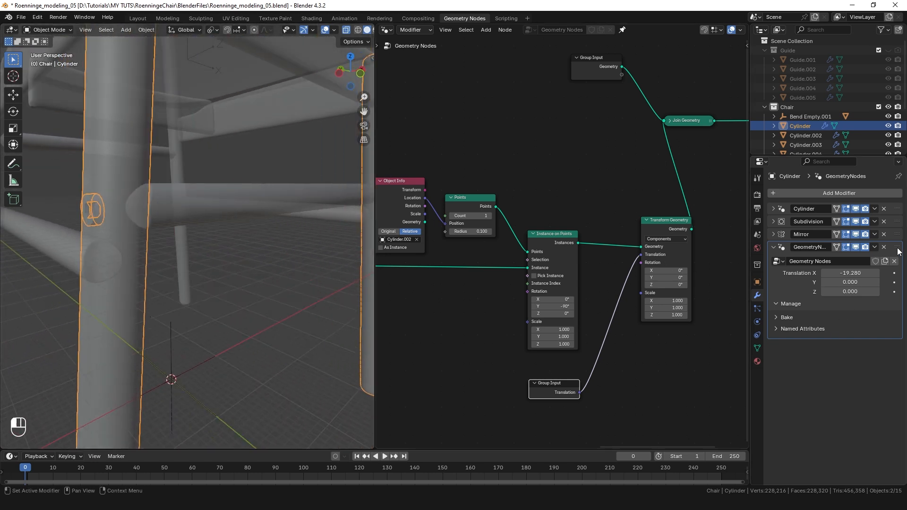
drag(897, 248, 897, 235)
middle_drag(114, 223, 321, 238)
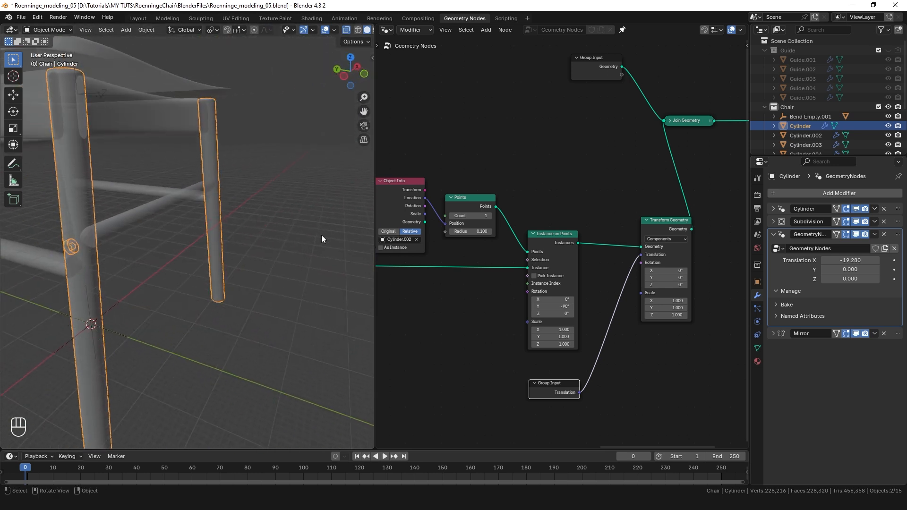
Spread out the Join Geometry node and insert a Realize Instances node after Transform Geometry.
scroll(683, 204, down, 1)
middle_drag(683, 205, 506, 267)
drag(496, 217, 590, 213)
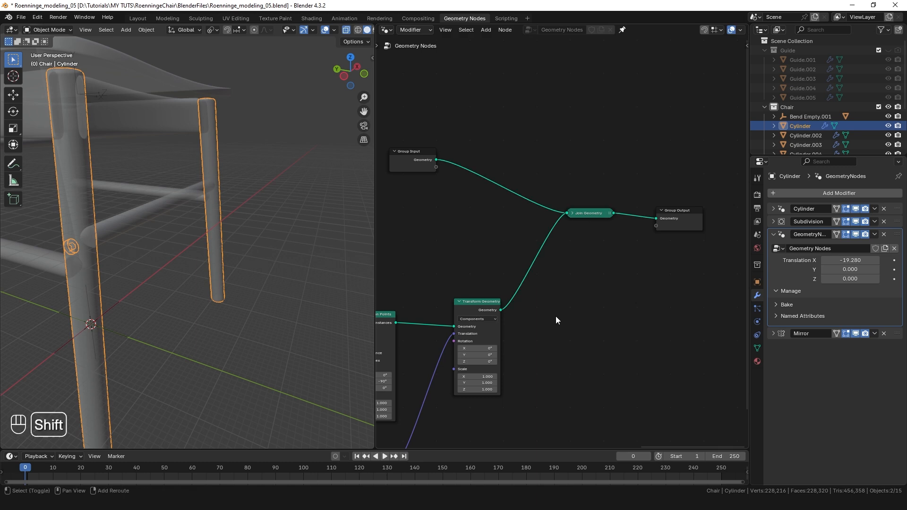
key(shift+a)
click(546, 301)
text(reali)
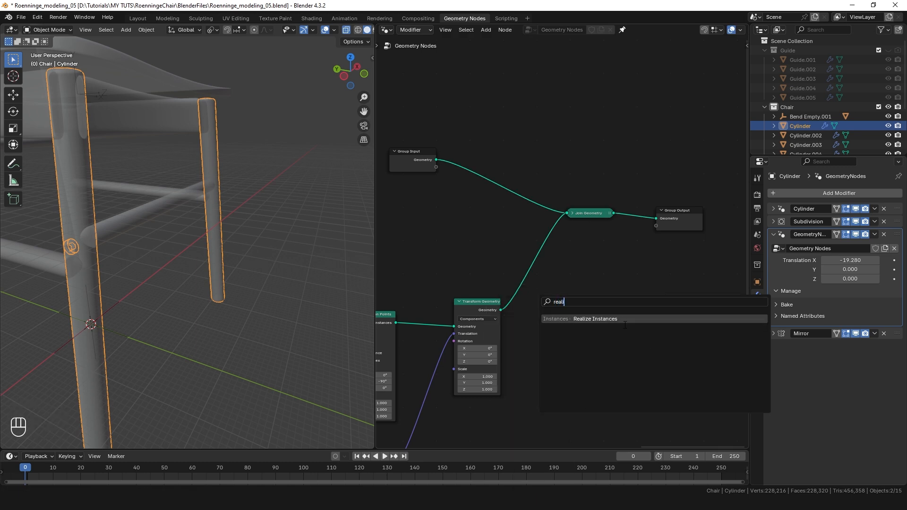
key(Return)
click(520, 255)
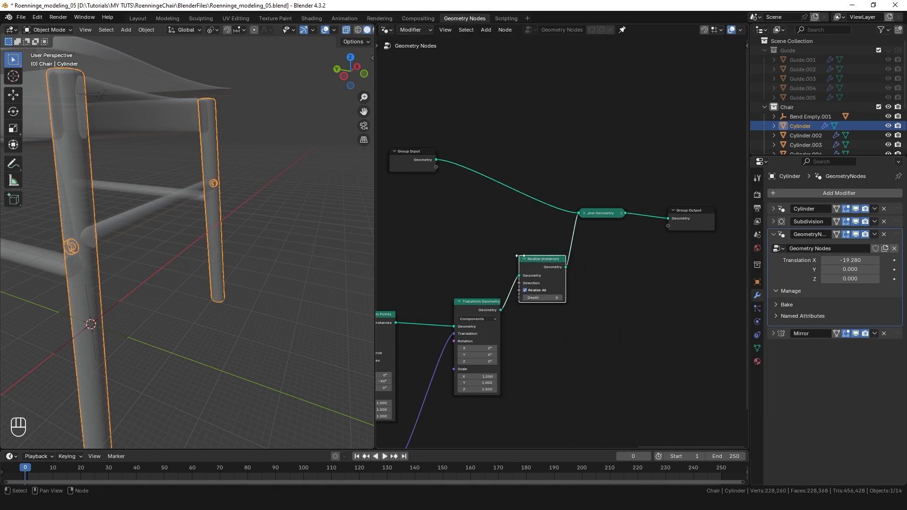
Turn off X-ray and examine how the screw sits in the front leg's surface.
ctrl+middle_drag(158, 229, 160, 208)
key(alt+z)
middle_drag(162, 254, 188, 216)
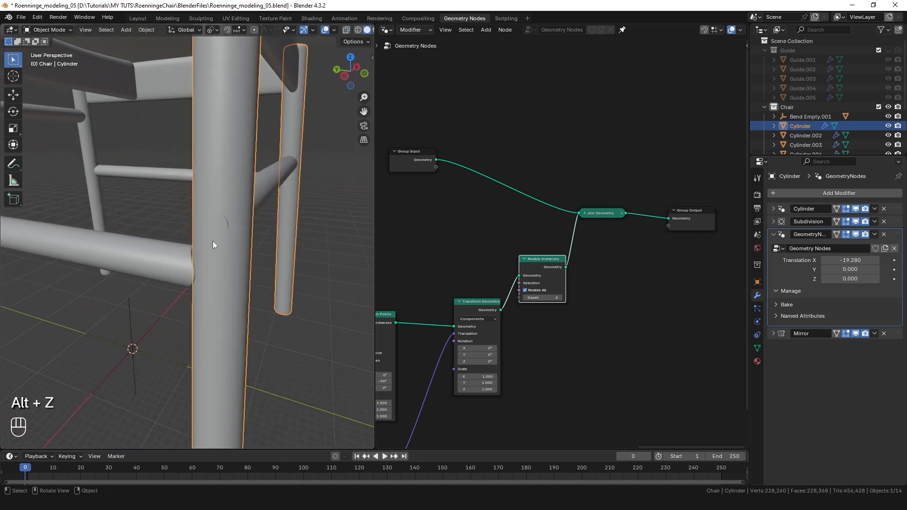
Add a mesh Cylinder node to the tree and place it between the upper Group Input and the Points node.
scroll(557, 293, down, 5)
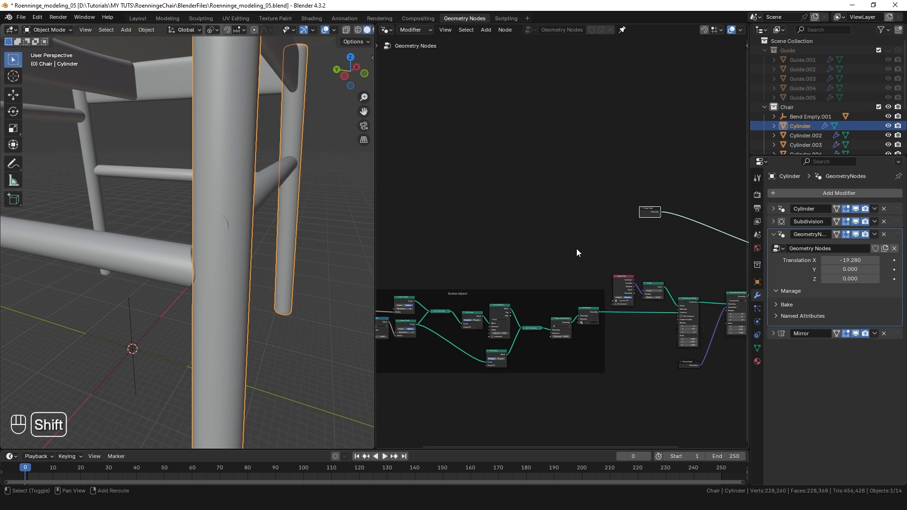
key(shift+a)
text(cyl)
key(Return)
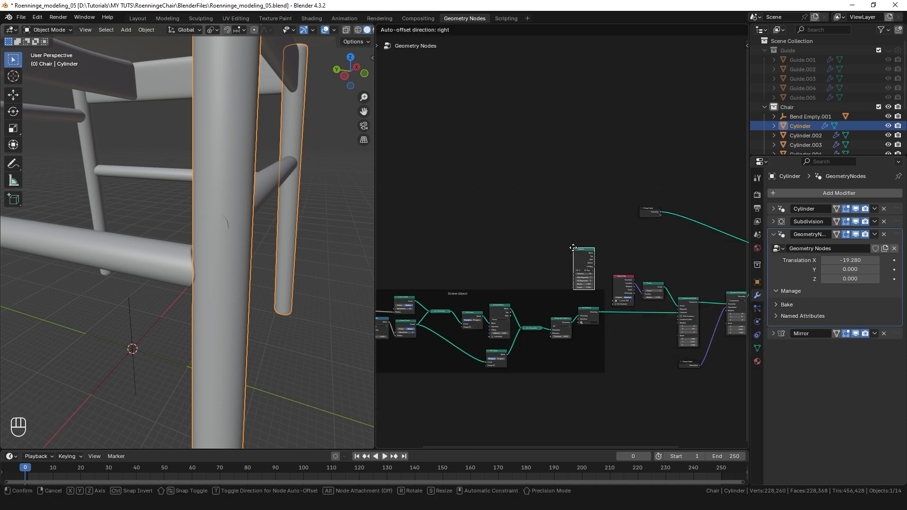
click(584, 248)
middle_drag(584, 248, 366, 236)
scroll(625, 237, up, 3)
scroll(593, 241, down, 1)
drag(451, 199, 585, 213)
drag(526, 294, 523, 287)
drag(581, 213, 521, 204)
Duplicate the Instance on Points node with its links beside the Cylinder node and link Cylinder's Mesh to its Instance input.
click(580, 326)
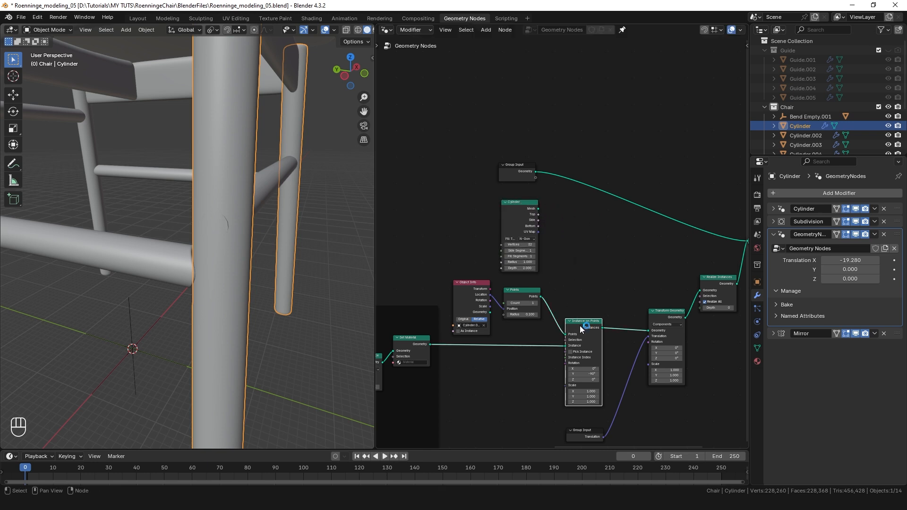
key(shift)
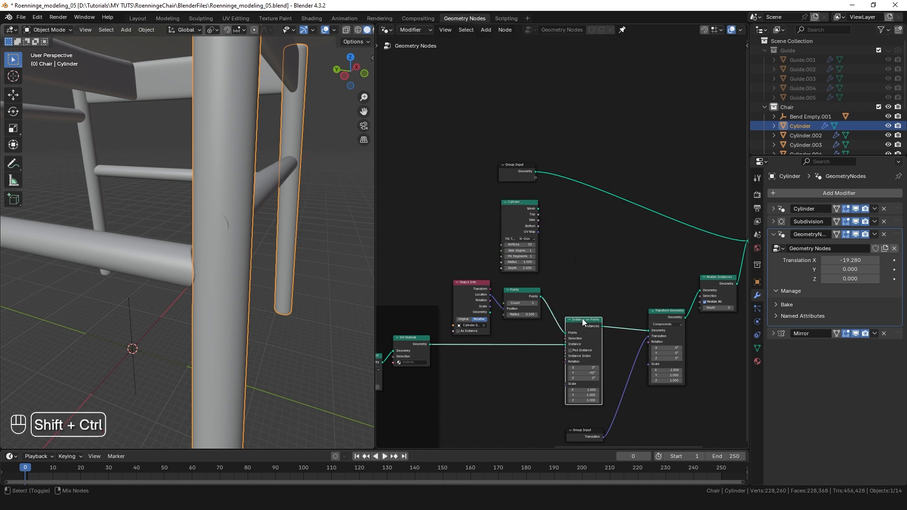
key(shift+ctrl+d)
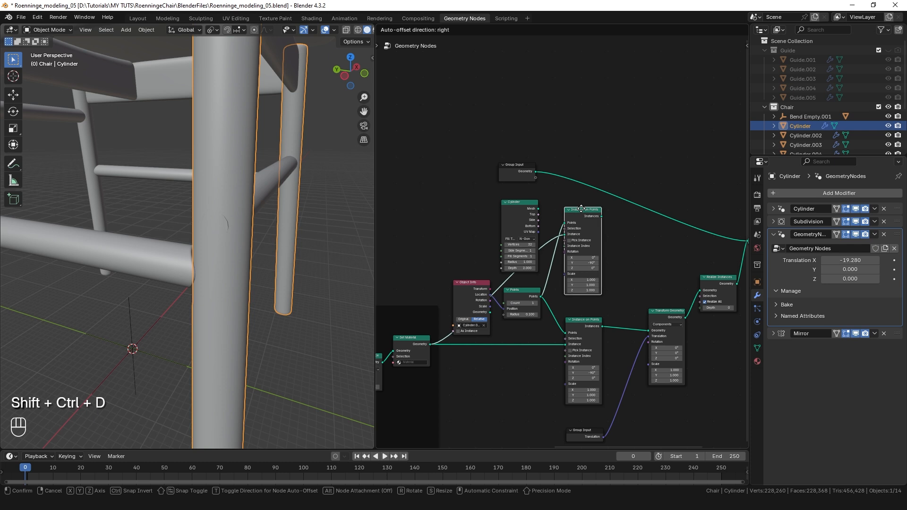
click(581, 211)
scroll(544, 208, up, 2)
drag(514, 209, 482, 187)
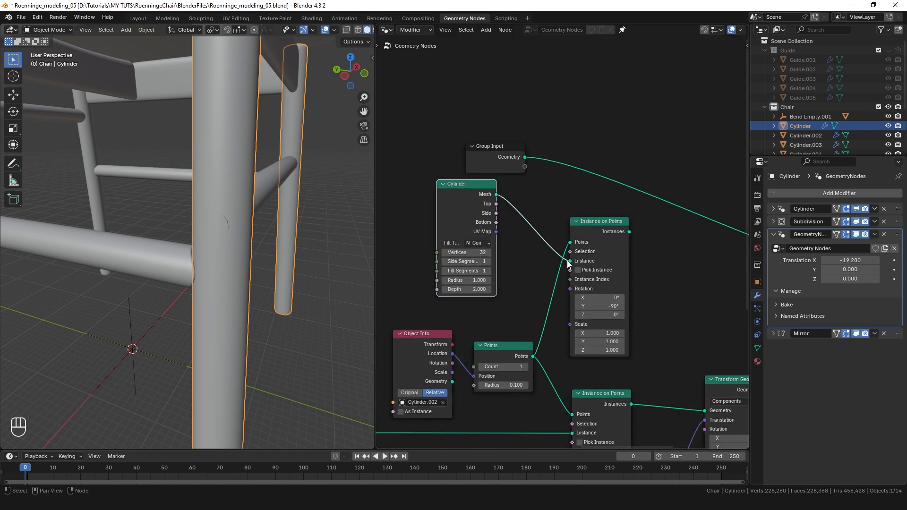
Turn X-ray back on and link the duplicated Instance on Points node's Instances output to Join Geometry.
key(shift+z)
key(shift+z)
middle_drag(250, 259, 230, 257)
key(alt+z)
drag(467, 187, 480, 196)
scroll(472, 236, down, 3)
middle_drag(557, 268, 520, 220)
drag(514, 220, 670, 242)
middle_drag(246, 189, 269, 186)
scroll(529, 284, down, 2)
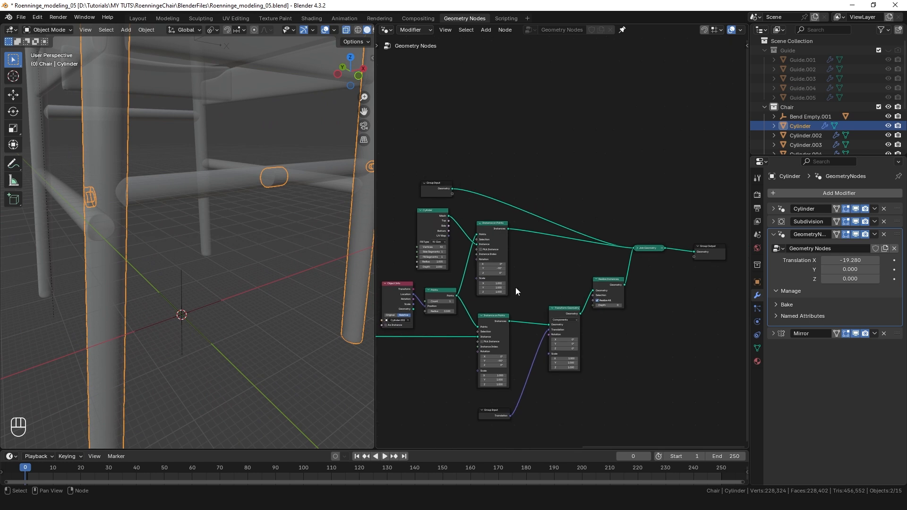
Duplicate Transform Geometry into the cylinder's branch, rearrange the lower nodes and link the Group Input's Translation to the copy.
click(558, 322)
key(shift+d)
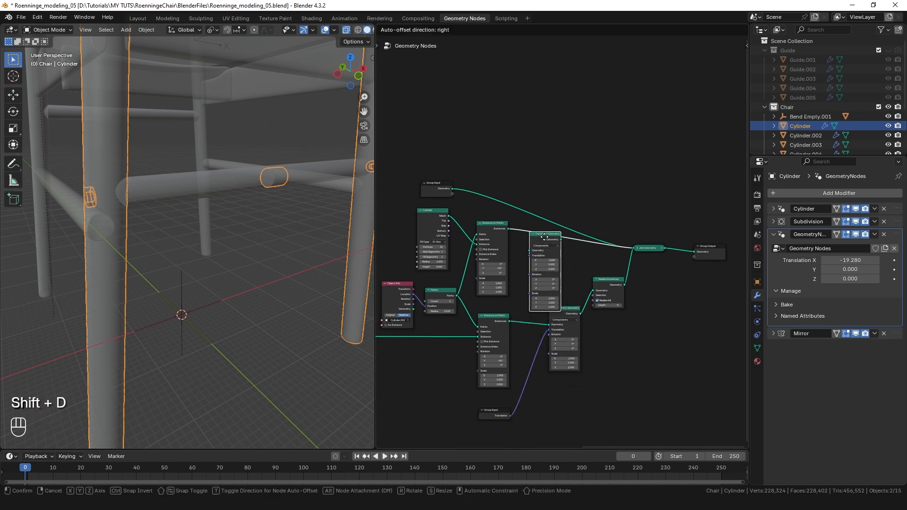
click(557, 240)
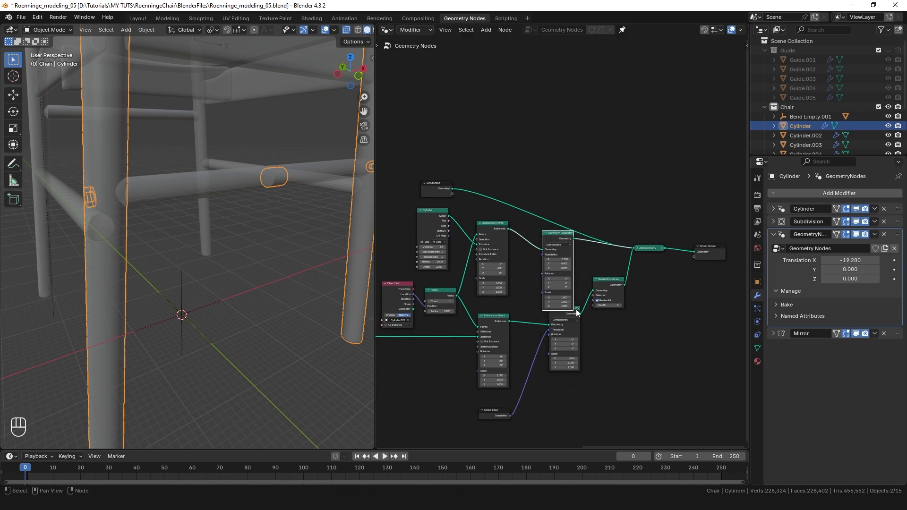
drag(577, 310, 575, 340)
drag(506, 414, 511, 316)
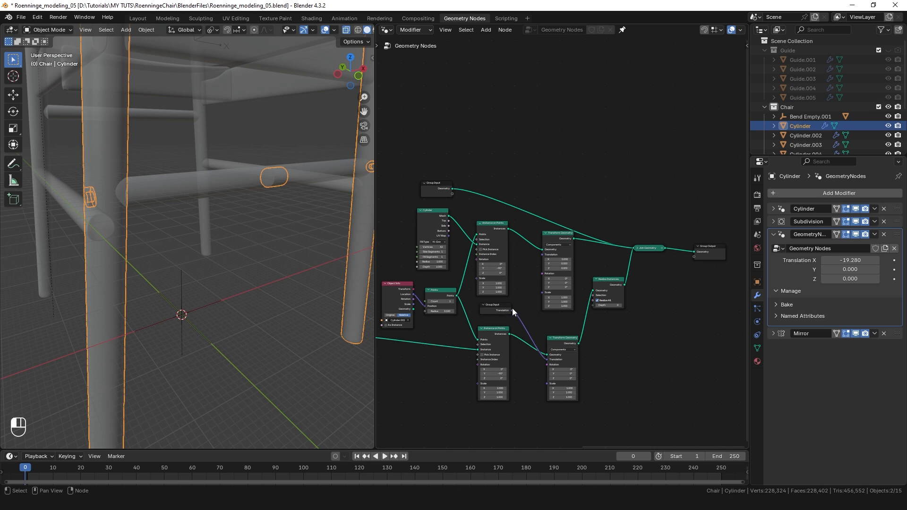
drag(540, 259, 541, 256)
Set the Cylinder node to 16 vertices and a depth of 2, and fine-tune its radius around the screw.
middle_drag(186, 233, 175, 222)
ctrl+middle_drag(90, 212, 162, 197)
scroll(404, 232, up, 6)
middle_drag(487, 264, 544, 270)
scroll(544, 269, up, 4)
double_click(510, 265)
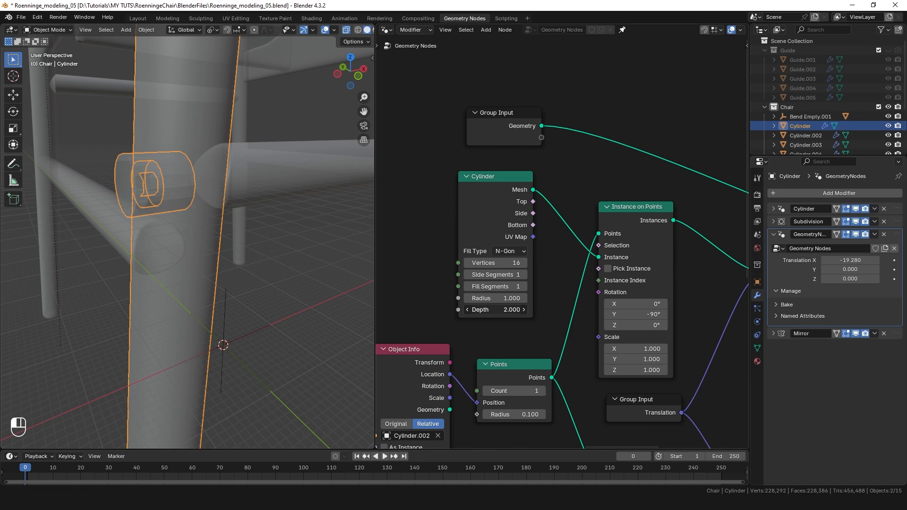
text(1.93)
key(Return)
shift+drag(496, 310, 503, 309)
middle_drag(196, 223, 182, 223)
text(2)
key(Return)
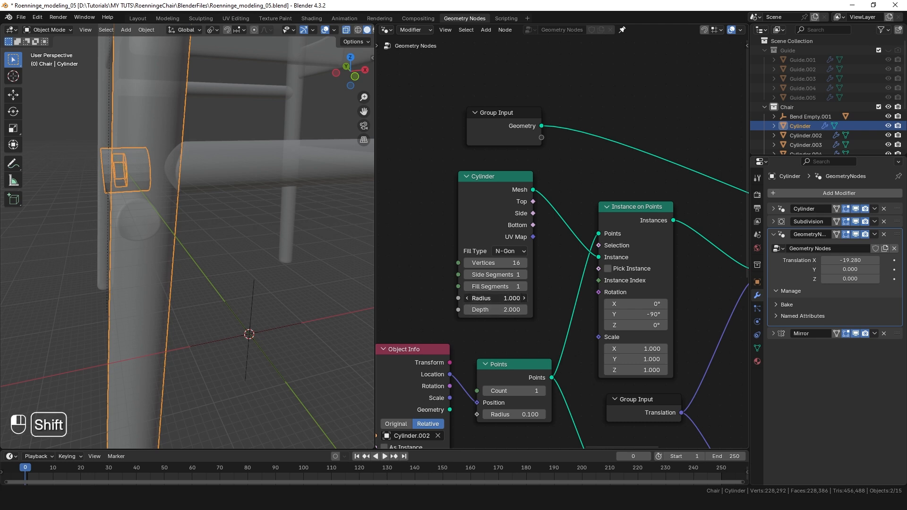
Cut the link between the cylinder's Transform Geometry node and Join Geometry, and move Join Geometry up out of the way.
middle_drag(543, 273, 454, 262)
scroll(454, 262, down, 4)
middle_drag(577, 268, 571, 255)
drag(626, 220, 628, 232)
middle_drag(457, 243, 413, 240)
drag(583, 233, 586, 235)
middle_drag(586, 234, 582, 221)
middle_drag(90, 194, 112, 193)
scroll(187, 194, down, 1)
scroll(417, 258, down, 6)
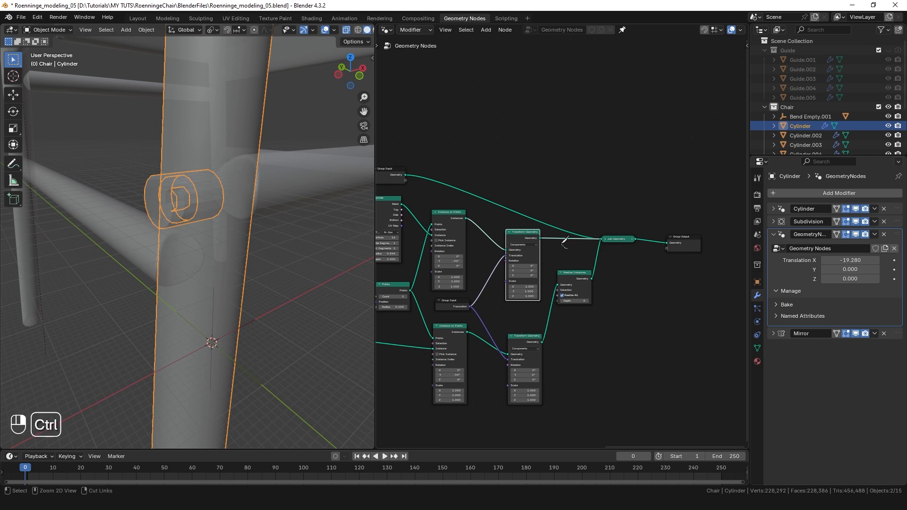
ctrl+right_drag(565, 241, 554, 229)
drag(609, 240, 632, 210)
middle_drag(596, 202, 634, 194)
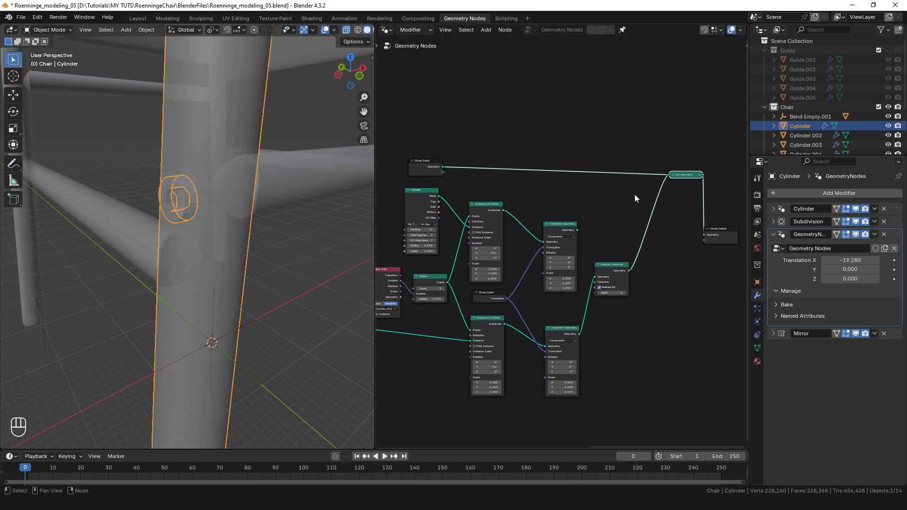
drag(689, 178, 686, 172)
Insert a Mesh Boolean node before Join Geometry with the cylinder's Transform Geometry linked to its Mesh 2 input, and turn off X-ray.
key(shift+a)
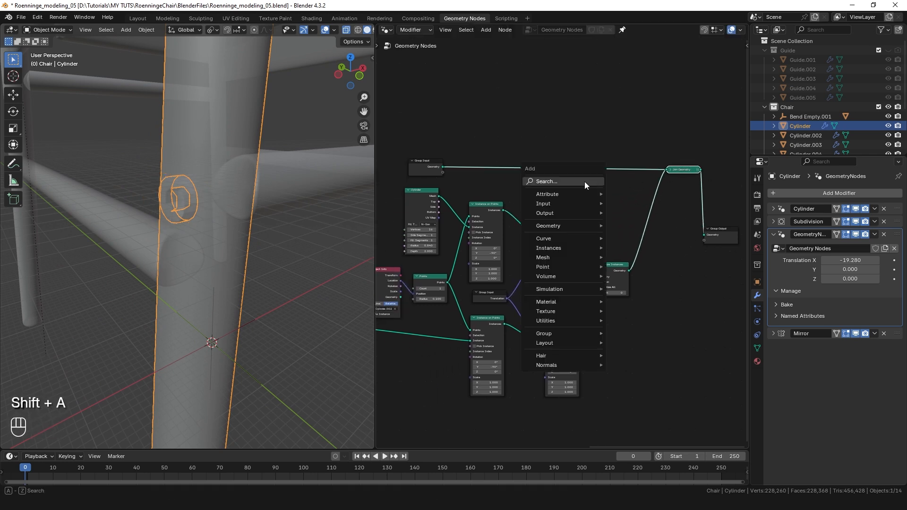
click(585, 182)
text(bool)
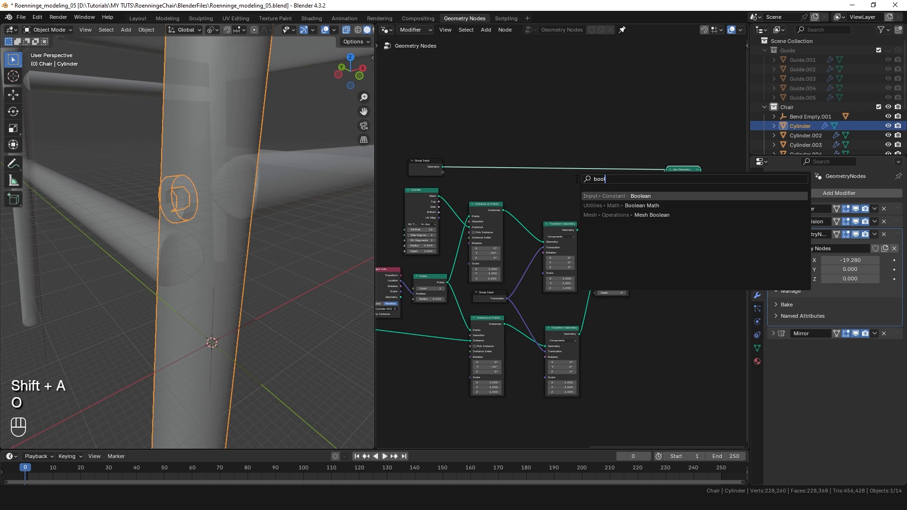
key(Down)
key(Down)
key(Return)
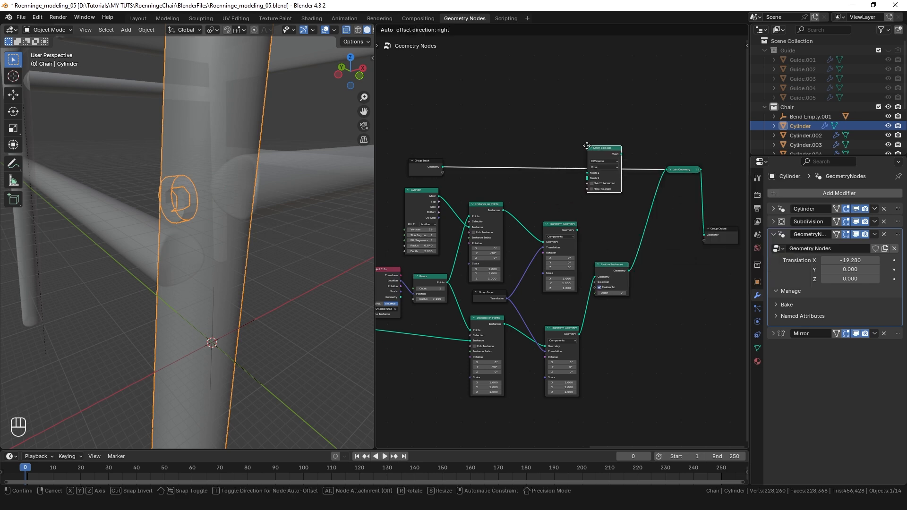
click(586, 147)
drag(606, 150, 611, 149)
drag(578, 230, 592, 176)
alt+middle_click(208, 184)
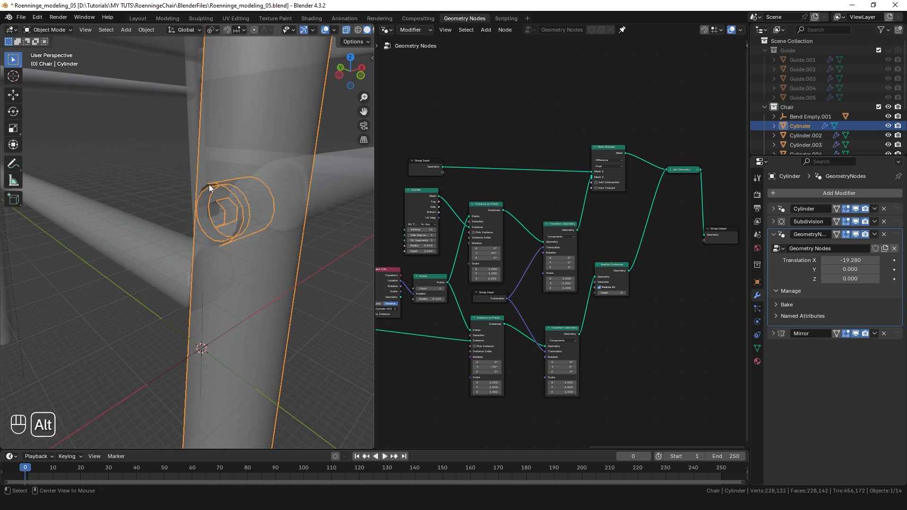
key(alt+z)
Try moving the front stretcher along Z to test whether the screw and its hole follow, cancelling each move.
mouse_move(211, 199)
middle_down()
mouse_move(225, 218)
mouse_move(234, 213)
mouse_move(160, 220)
mouse_move(233, 209)
mouse_move(200, 204)
mouse_move(146, 223)
mouse_move(220, 195)
middle_up()
click(220, 194)
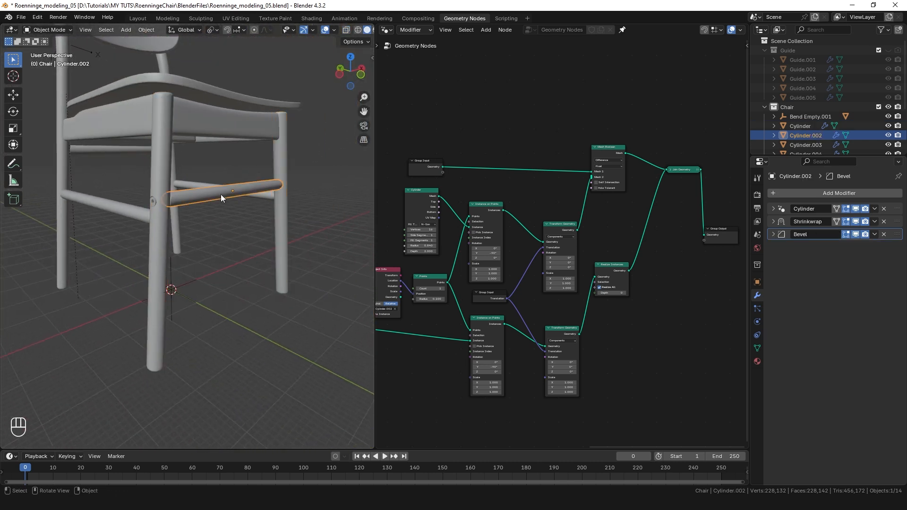
key(g)
key(z)
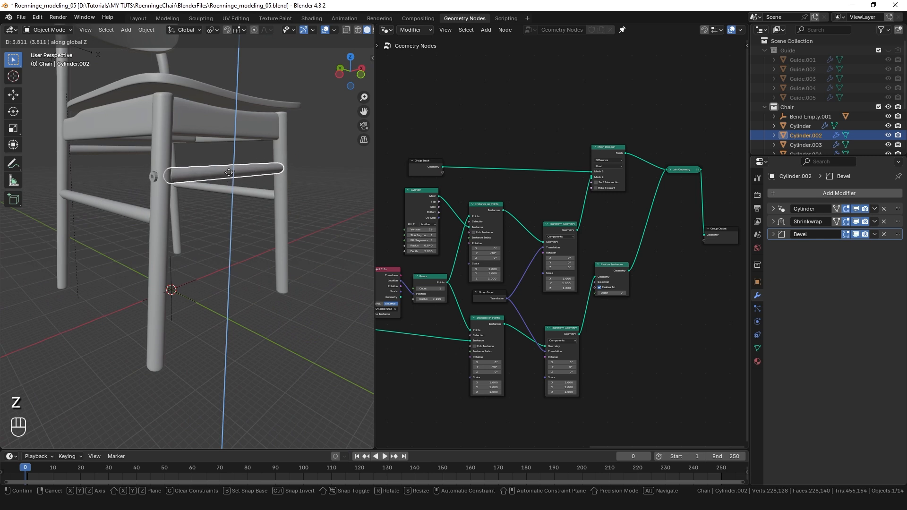
right_click(224, 178)
scroll(174, 197, up, 4)
mouse_move(174, 197)
middle_down()
mouse_move(220, 194)
mouse_move(197, 195)
mouse_move(199, 187)
mouse_move(214, 187)
mouse_move(189, 201)
middle_up()
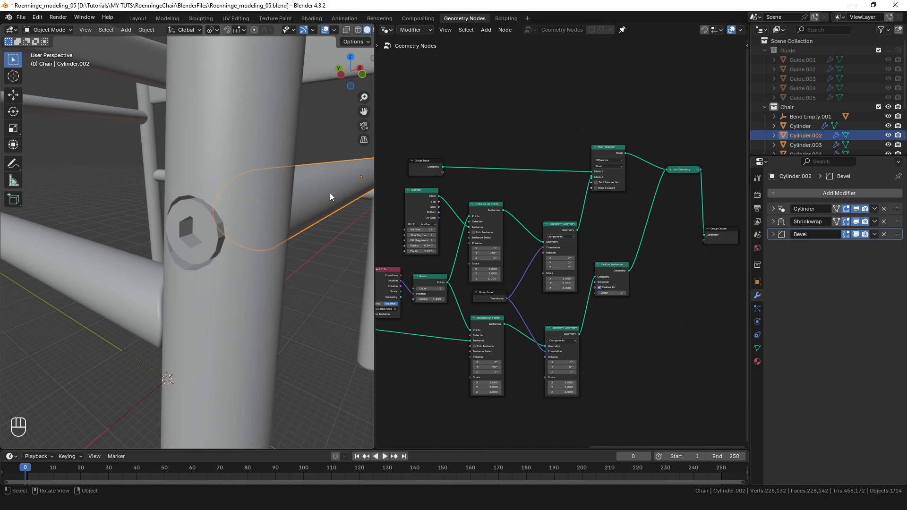
key(g)
key(z)
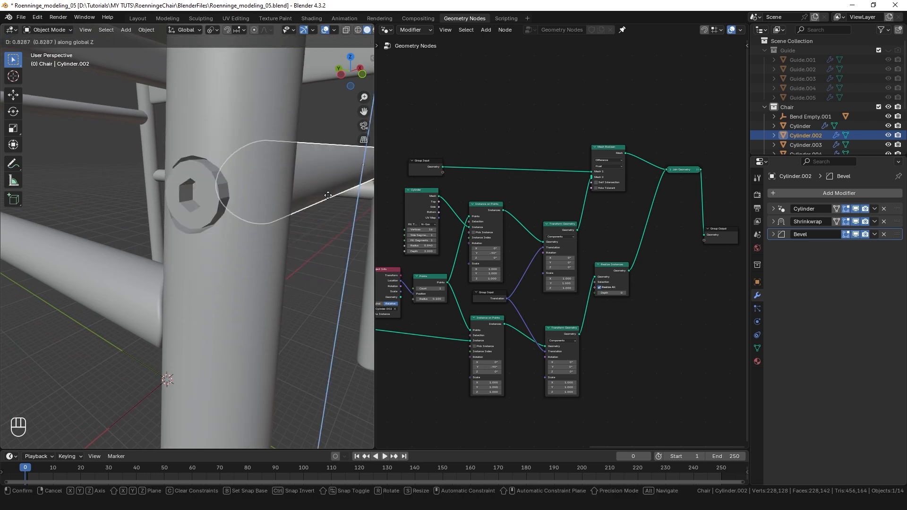
click(163, 209)
Select the front leg and expose the Object Info node's Object as a modifier setting through a new Group Input node.
scroll(163, 209, down, 5)
middle_drag(163, 209, 225, 218)
click(183, 168)
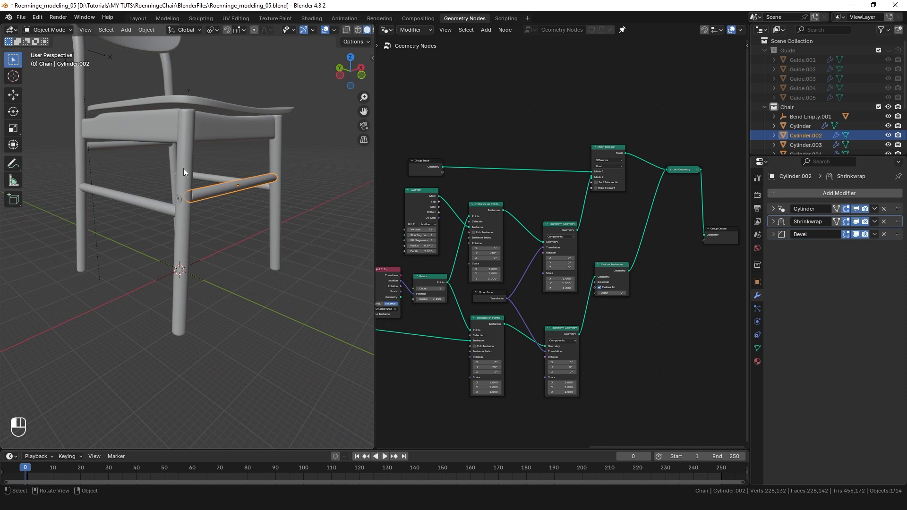
key(shift+d)
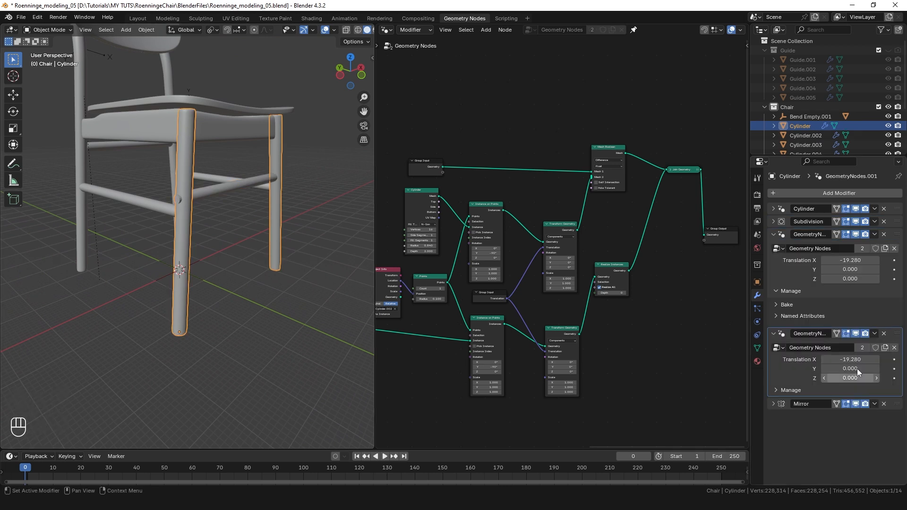
click(884, 333)
scroll(488, 283, down, 2)
scroll(488, 284, up, 4)
drag(566, 290, 514, 189)
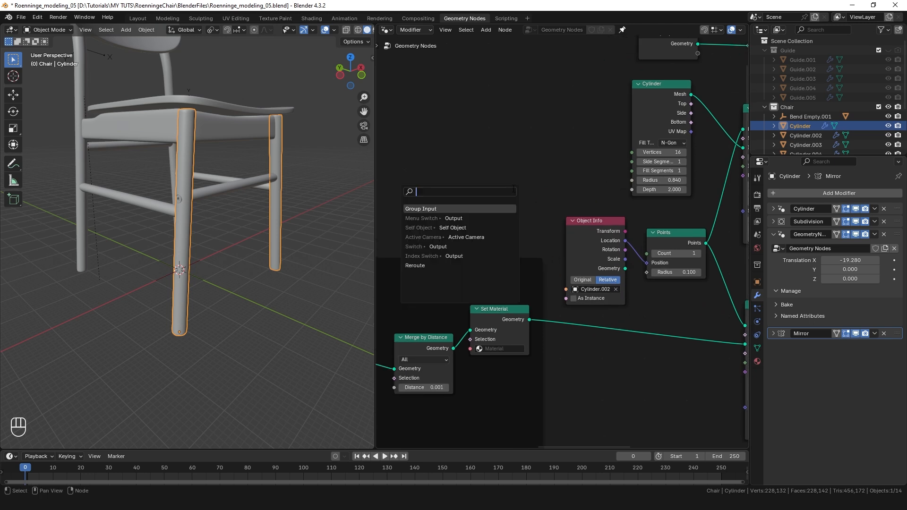
click(473, 208)
ctrl+alt+right_drag(538, 277, 533, 217)
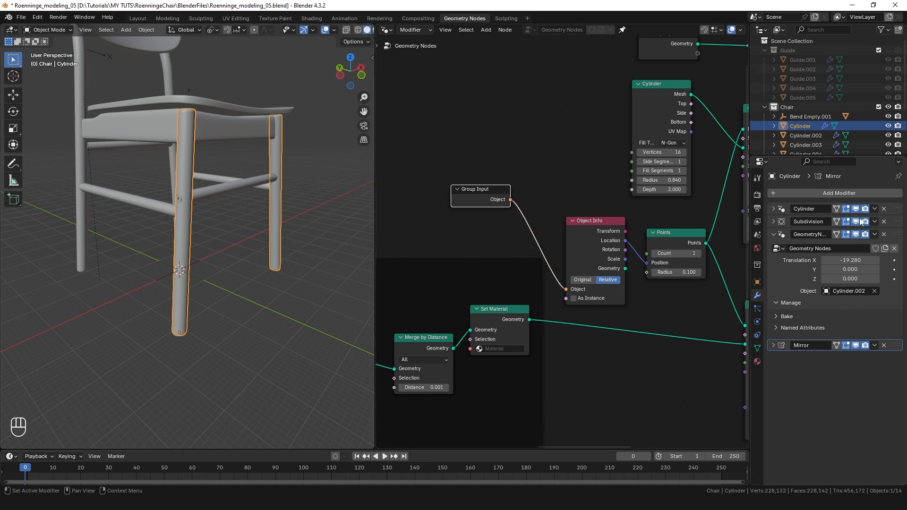
Duplicate the front leg's Geometry Nodes modifier and set the copy's Object to Grid.002.
click(785, 283)
key(shift+d)
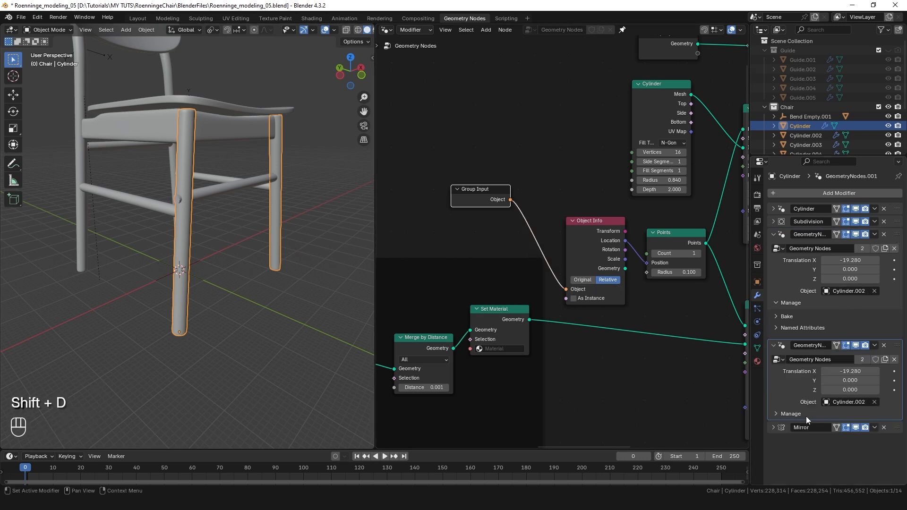
click(874, 402)
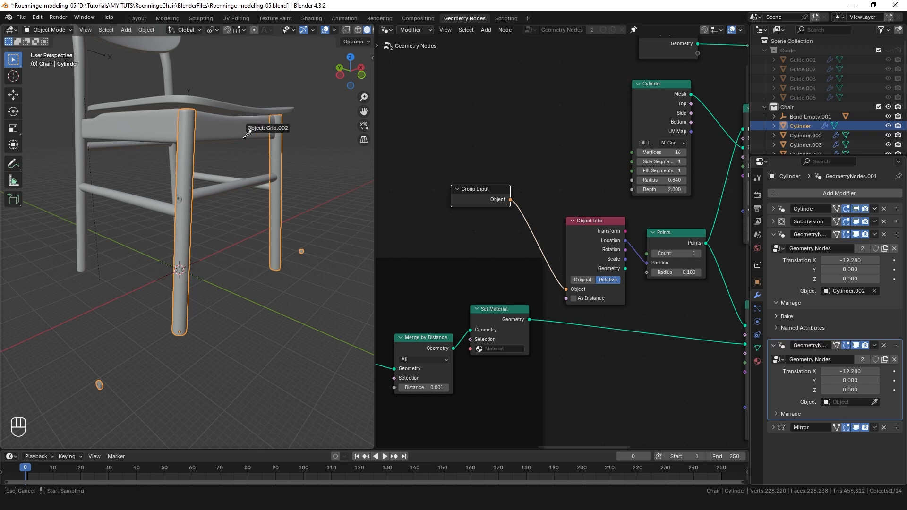
click(231, 129)
Set the duplicated modifier's Translation X to -17.892 so the upper screw sits in the front leg's surface.
middle_drag(231, 128, 156, 106)
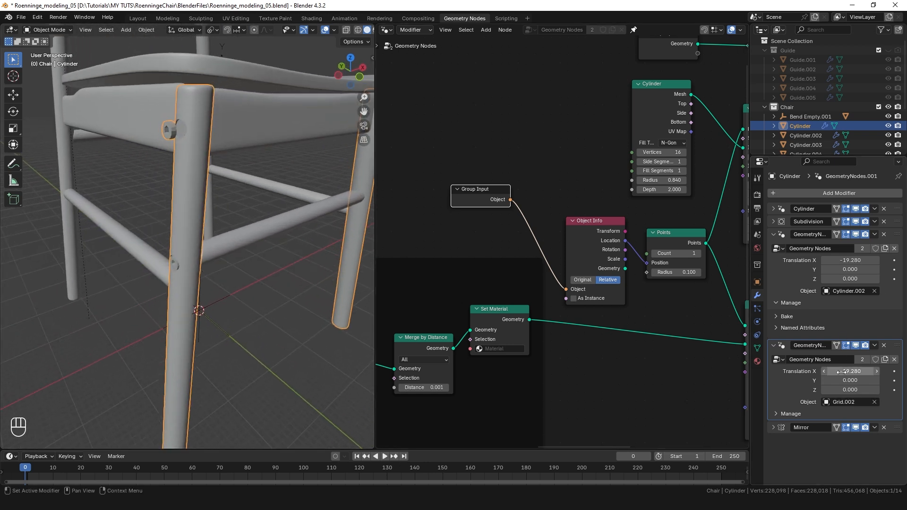
shift+drag(841, 373, 843, 372)
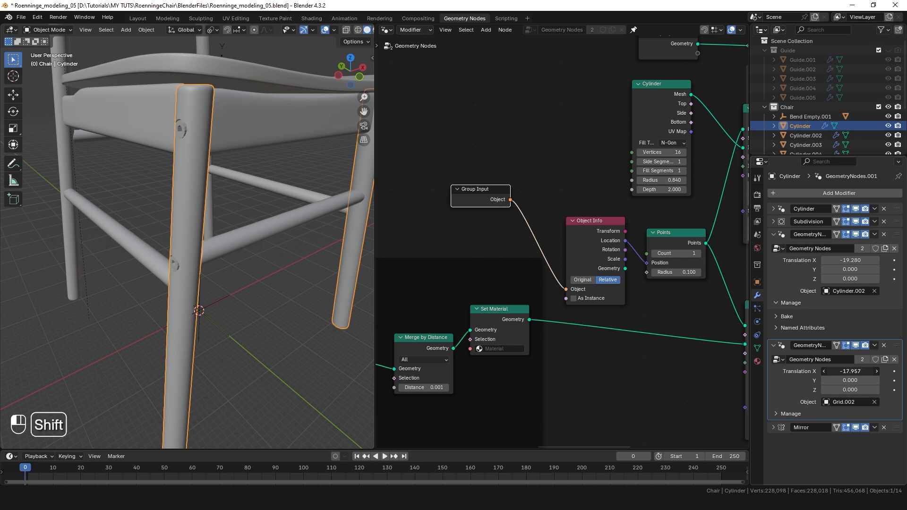
scroll(198, 216, down, 3)
scroll(165, 236, up, 2)
middle_drag(198, 215, 176, 228)
scroll(165, 236, down, 2)
scroll(130, 237, down, 2)
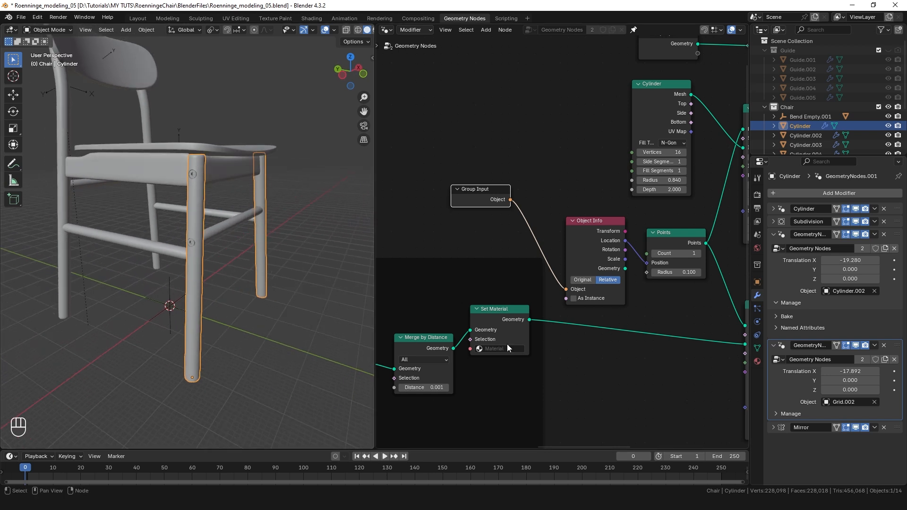
Create a new material with a dark green base color for the front legs and switch the viewport to Material Preview.
scroll(507, 344, down, 2)
middle_drag(613, 355, 596, 355)
click(757, 361)
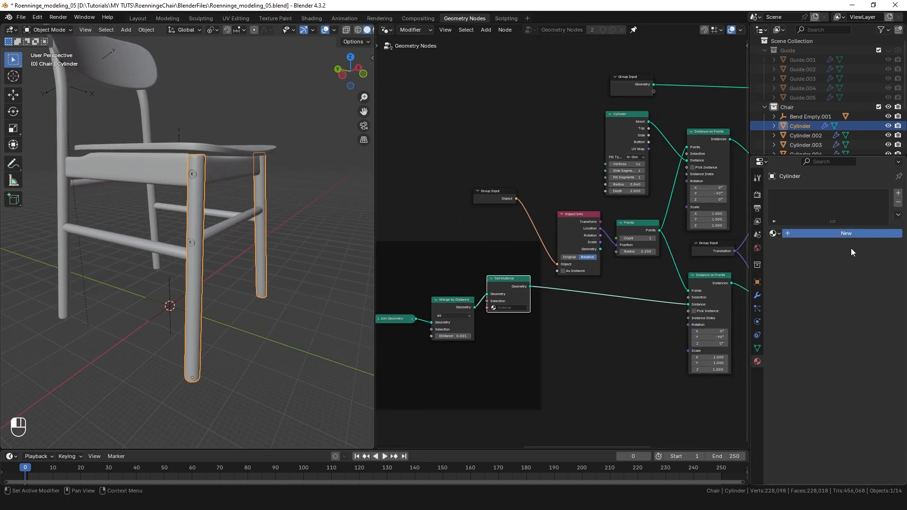
click(849, 235)
click(856, 294)
click(859, 154)
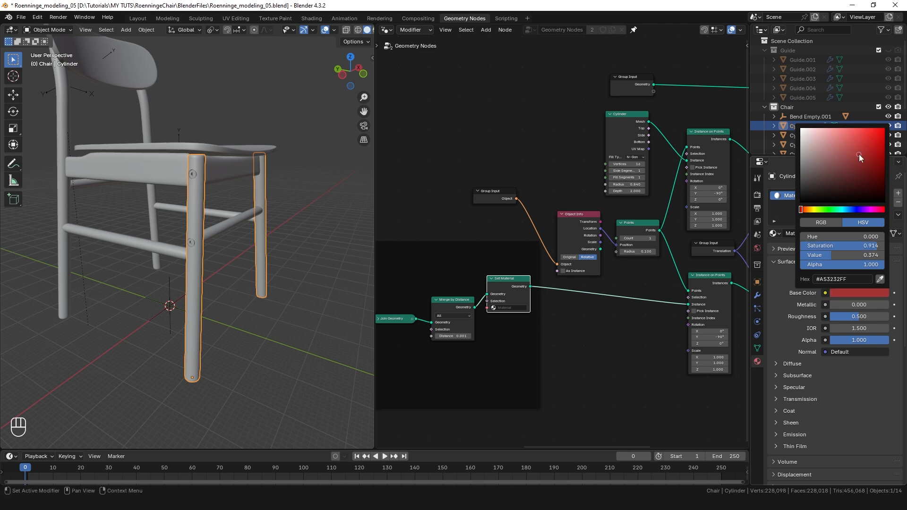
click(827, 209)
drag(859, 159, 841, 178)
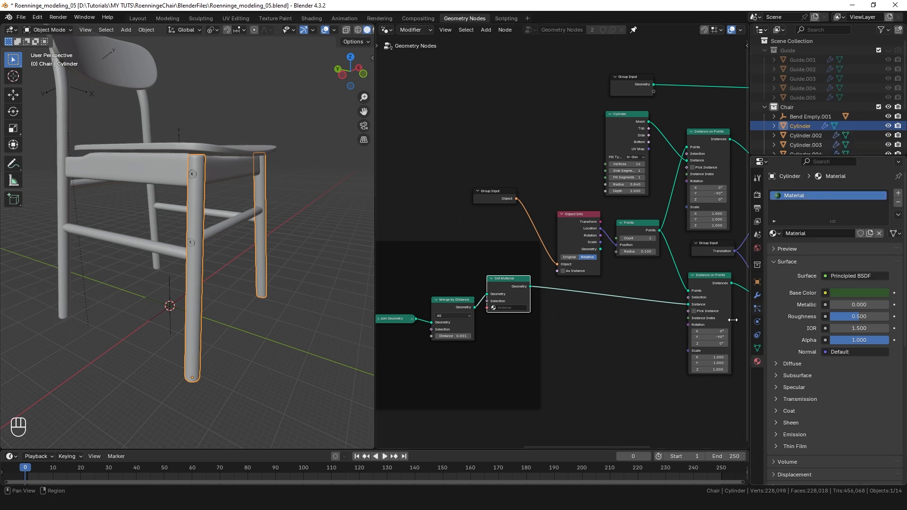
scroll(361, 33, down, 2)
click(349, 31)
ctrl+middle_drag(196, 181, 200, 142)
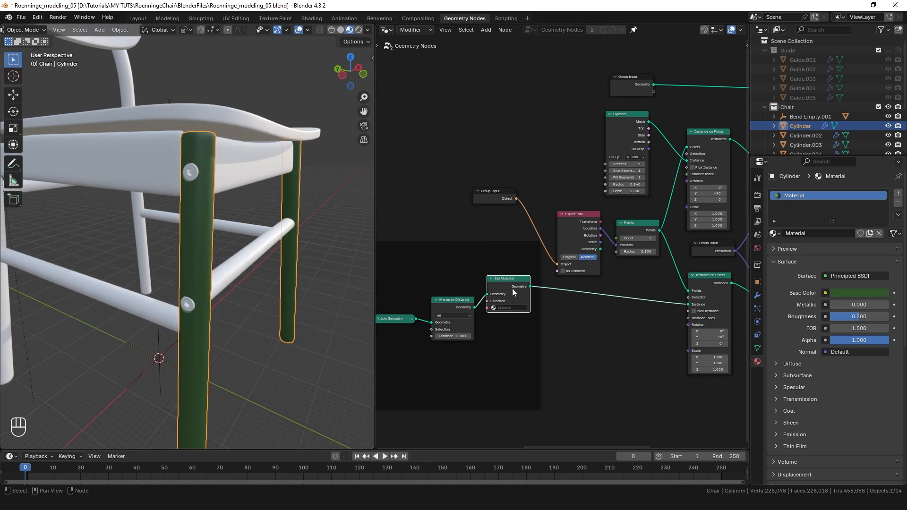
Add a second material slot with a new material named Screw and darken its base color to near black.
click(899, 194)
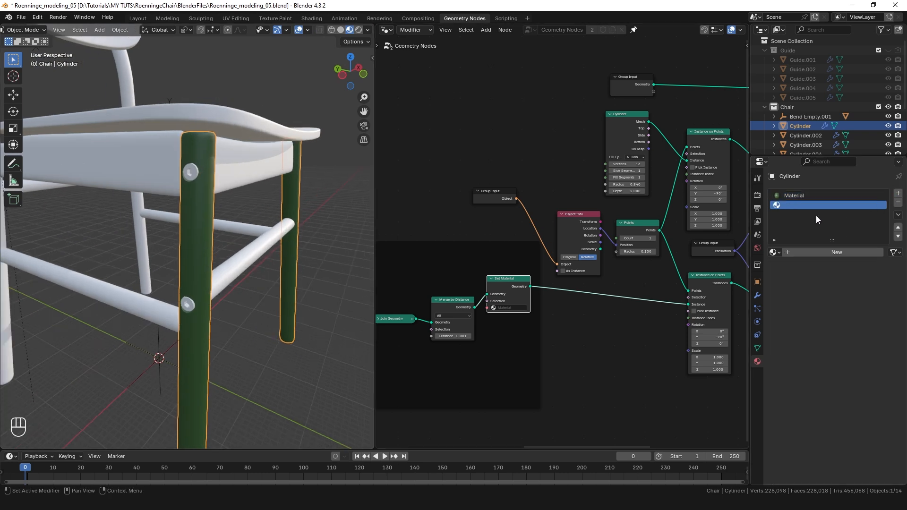
click(823, 250)
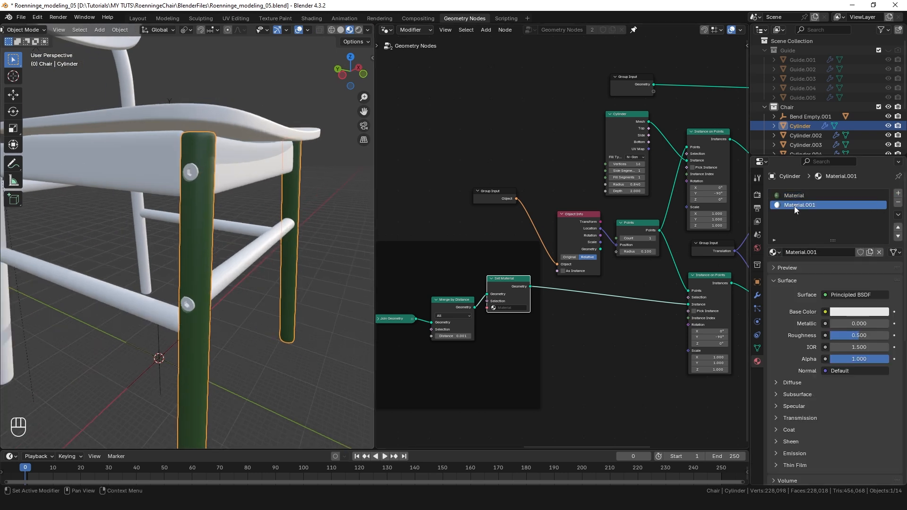
text(Screw)
click(809, 208)
click(868, 316)
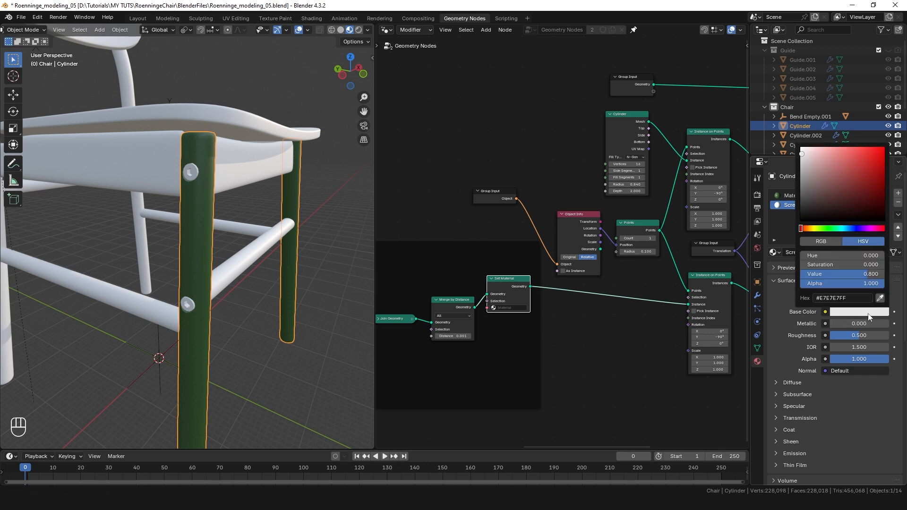
drag(842, 274, 803, 274)
Assign the Screw material in the Set Material node and check the dark screws on the legs.
click(510, 308)
click(506, 325)
middle_drag(302, 265, 257, 257)
scroll(561, 336, down, 3)
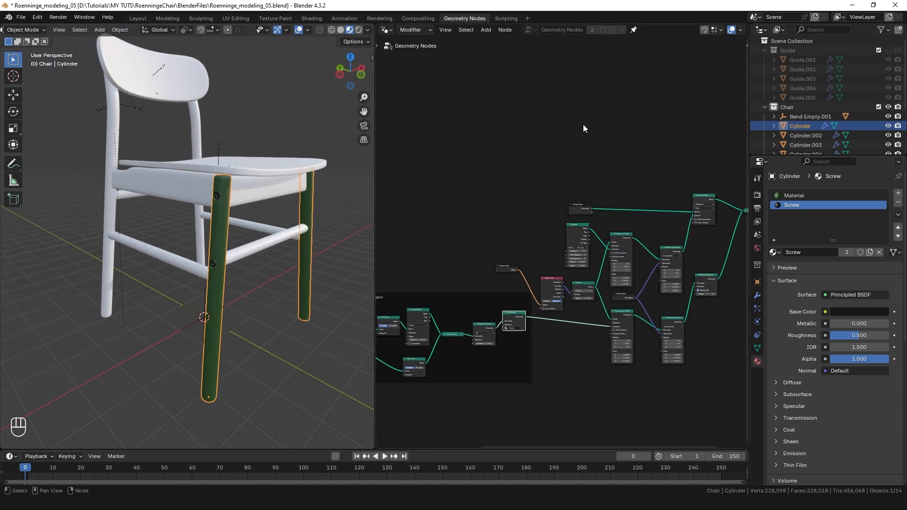
Rename the Geometry Nodes group to Add Screw and expand the second screw modifier's settings.
middle_drag(583, 124, 583, 189)
click(758, 296)
click(787, 347)
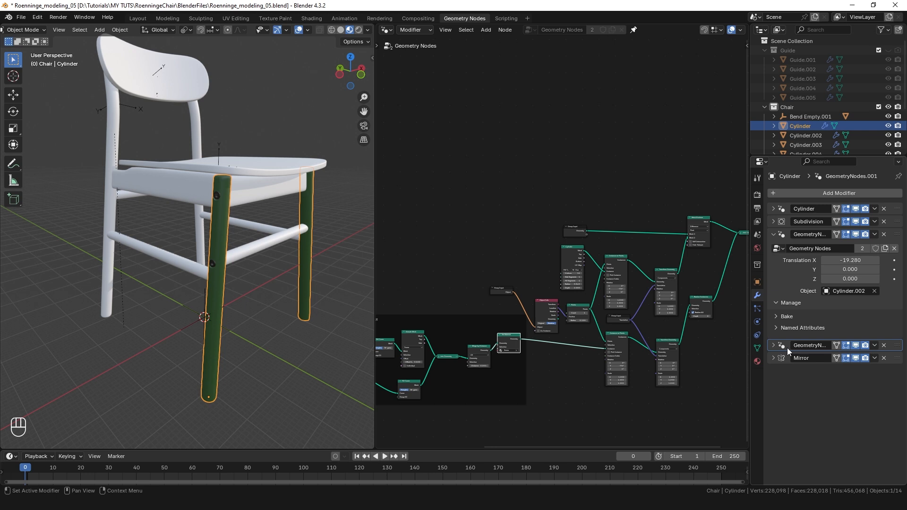
double_click(803, 248)
key(ctrl+a)
text(Add Sc)
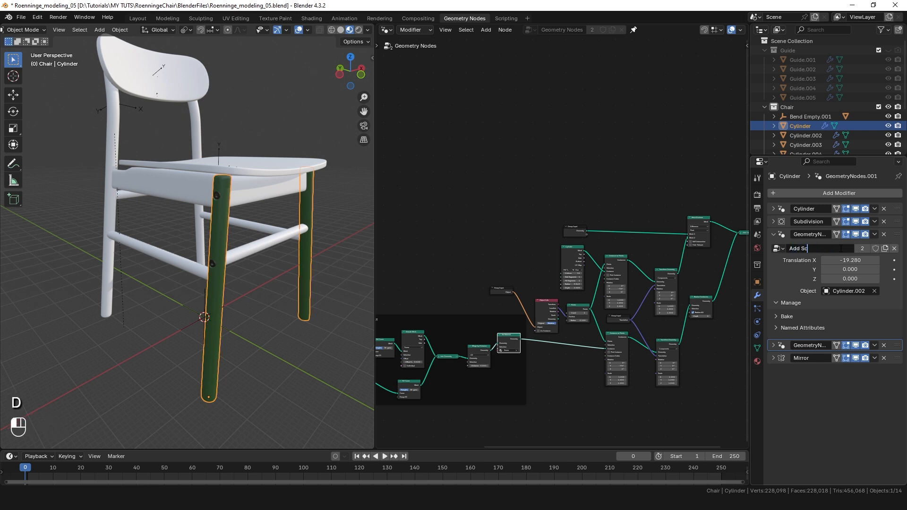
text(rew)
key(Return)
click(773, 345)
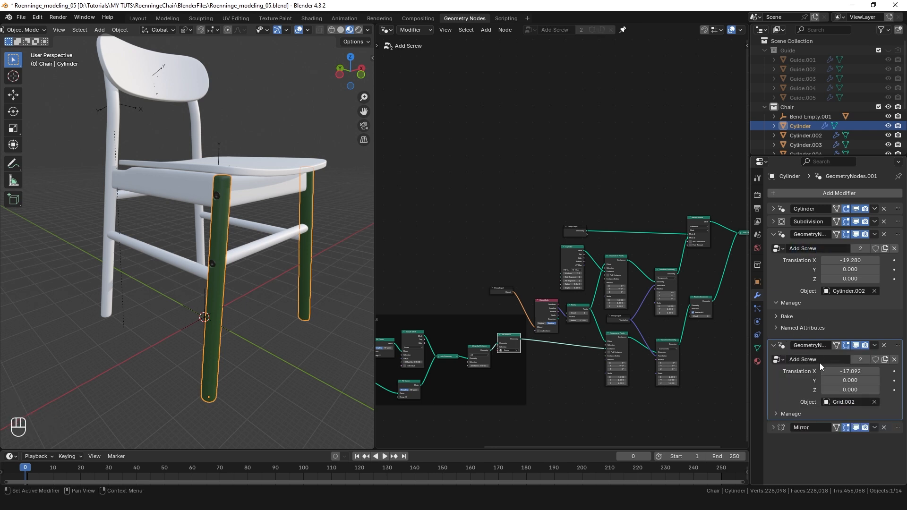
Select the back leg and add a Geometry Nodes modifier that uses the Add Screw node group.
click(106, 206)
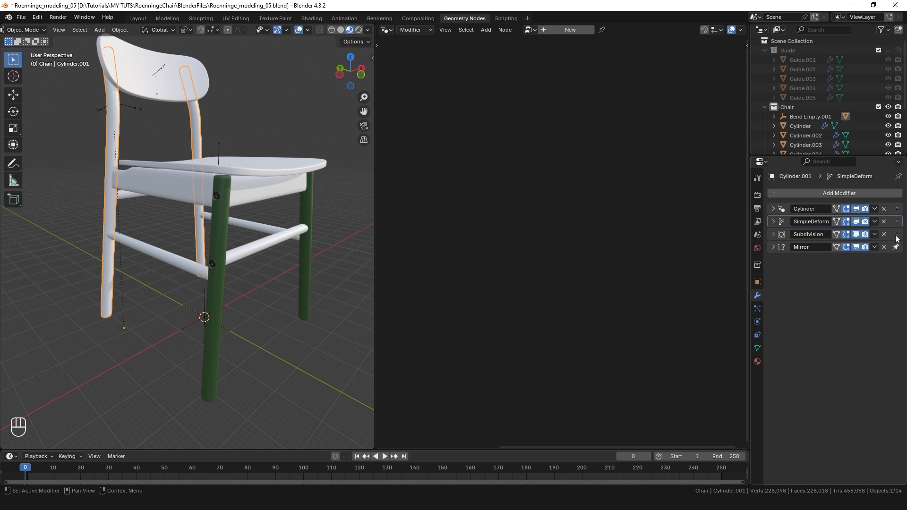
click(845, 193)
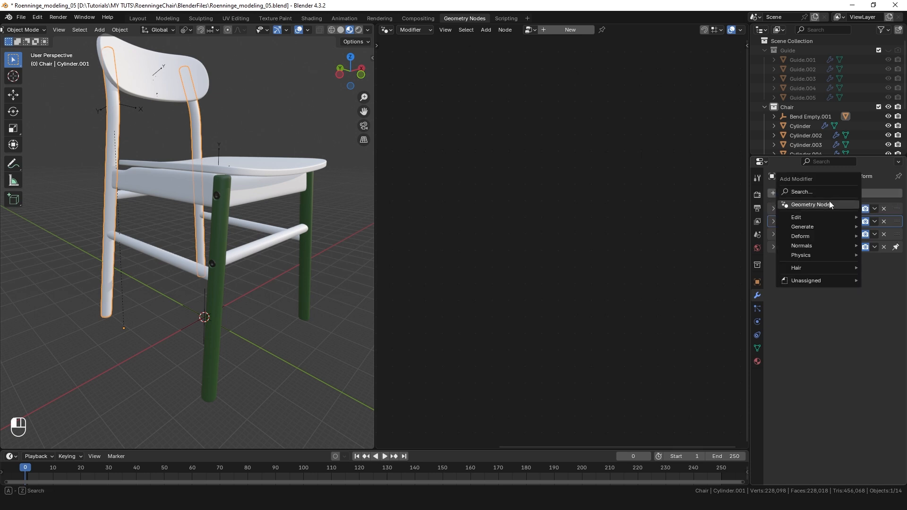
click(824, 205)
click(778, 261)
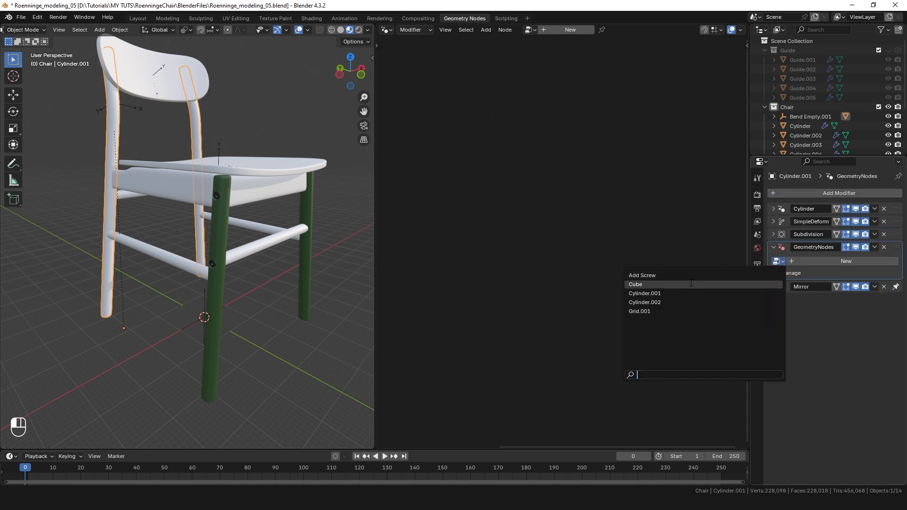
click(661, 276)
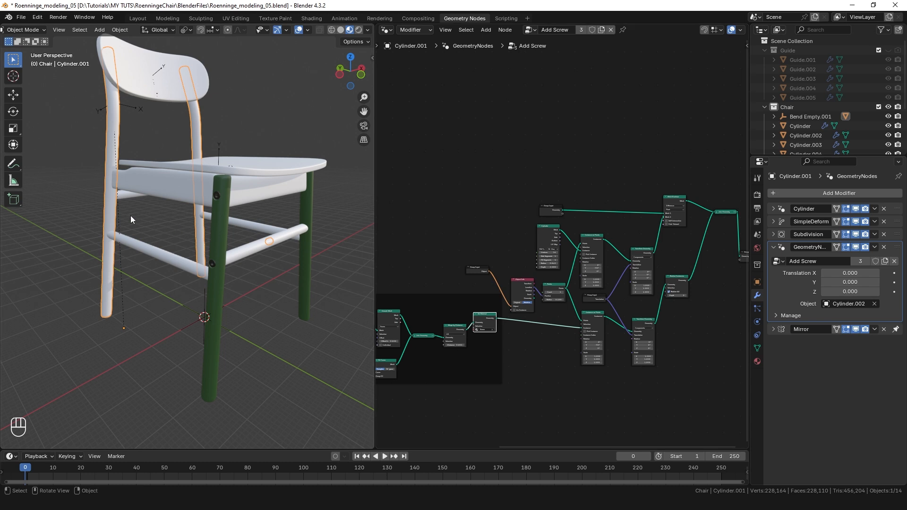
Set the back leg's Add Screw modifier to use Cylinder.004 as its Object with a Translation X of -19.
click(875, 304)
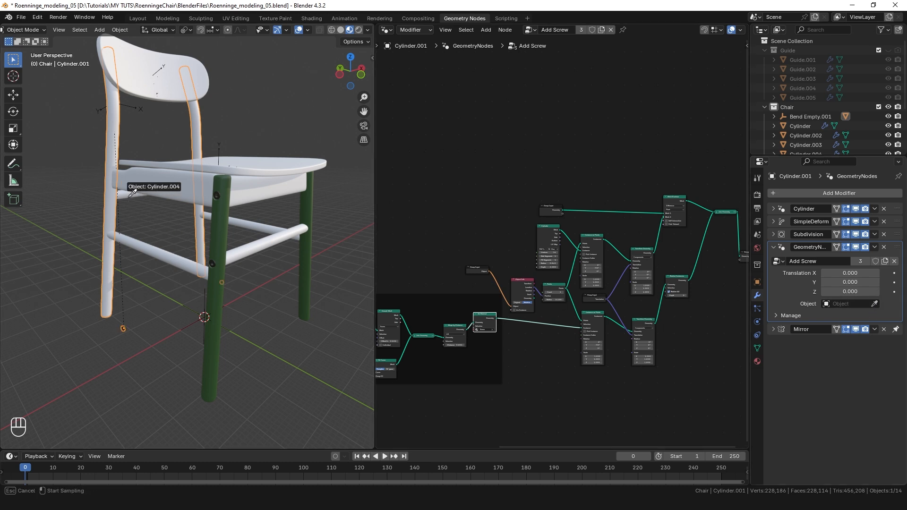
click(124, 193)
middle_drag(124, 194, 172, 202)
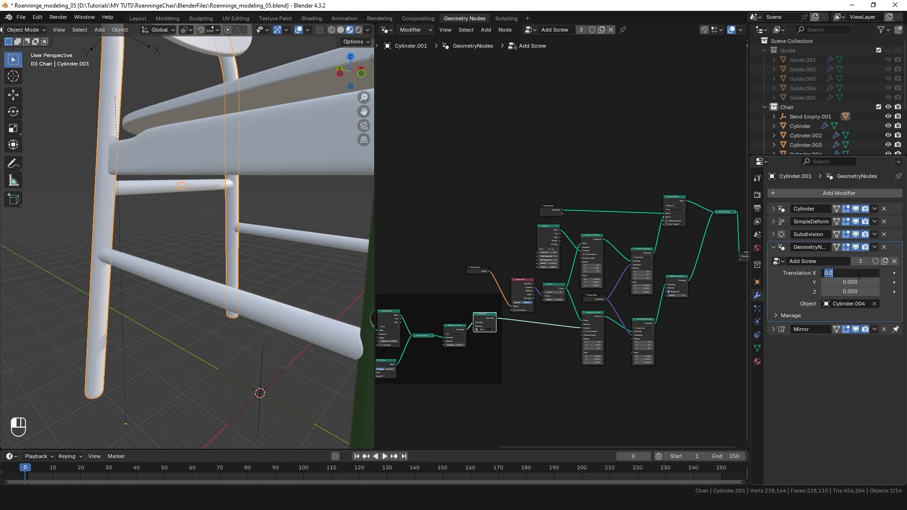
key(Return)
ctrl+middle_drag(76, 161, 120, 188)
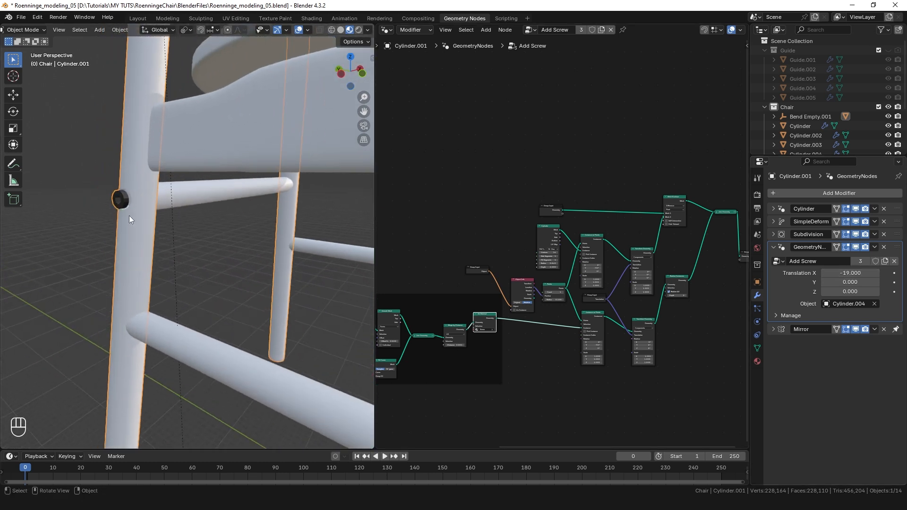
Set the Translation X of the back leg's screw to -18.332 in its Add Screw modifier and copy that value.
scroll(144, 239, down, 5)
key(KP_Decimal)
ctrl+middle_drag(143, 259, 195, 220)
shift+drag(850, 274, 846, 273)
scroll(180, 233, down, 6)
middle_drag(179, 233, 232, 230)
mouse_move(232, 229)
shift+middle_down()
mouse_move(166, 228)
mouse_move(222, 222)
shift+middle_up()
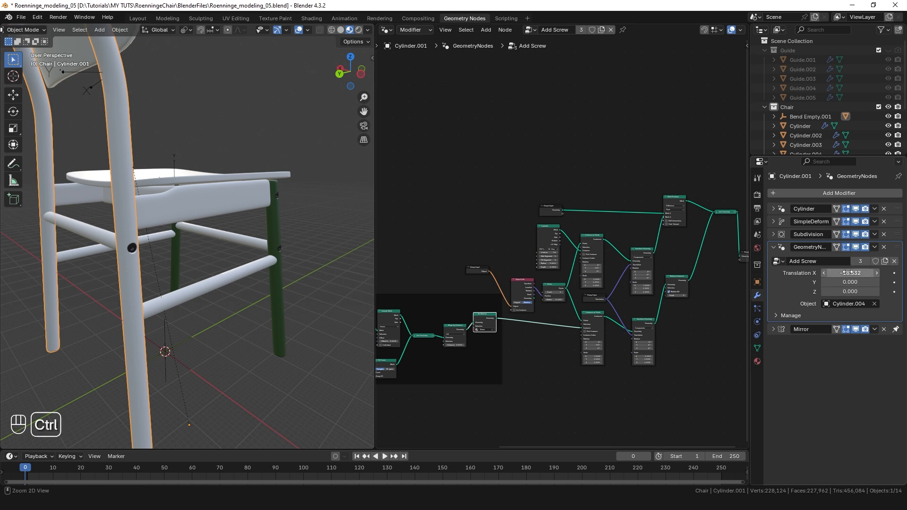
key(ctrl+c)
Select the side rail under the seat and add a Geometry Nodes modifier using the Add Screw group before its Mirror modifier.
click(147, 220)
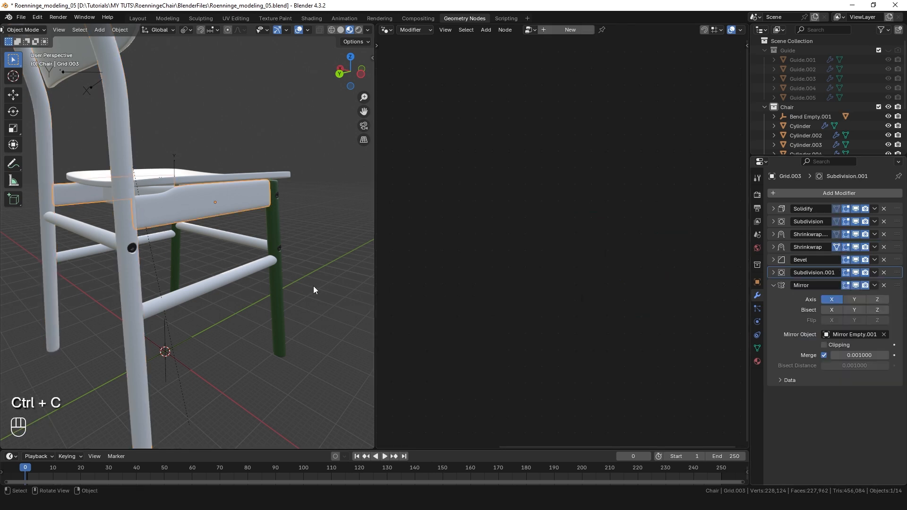
click(774, 286)
click(874, 285)
click(838, 347)
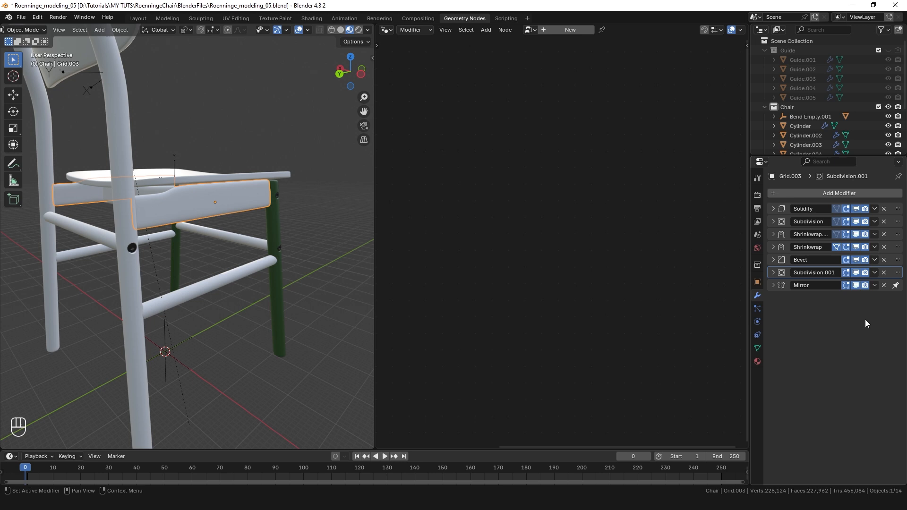
click(857, 197)
click(820, 194)
click(779, 300)
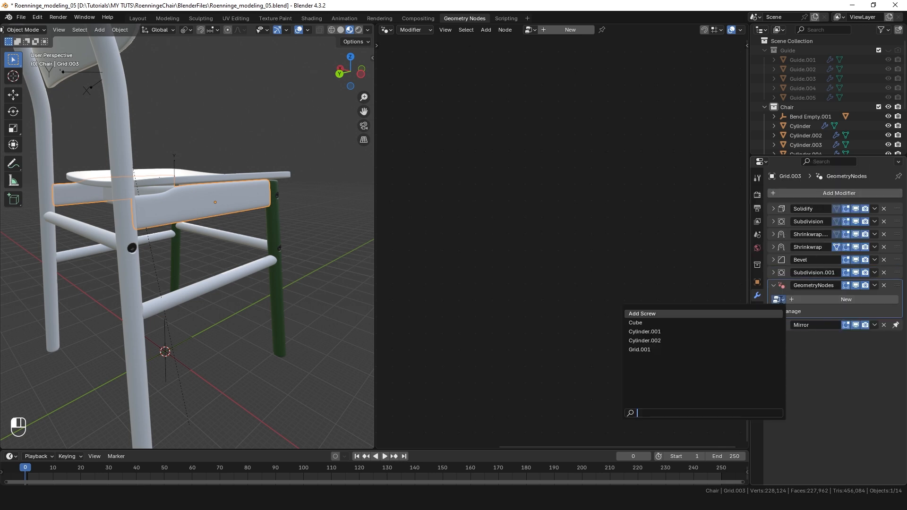
click(737, 314)
Pick the rear rail Grid.004 as the Object of the side rail's Add Screw modifier.
click(875, 343)
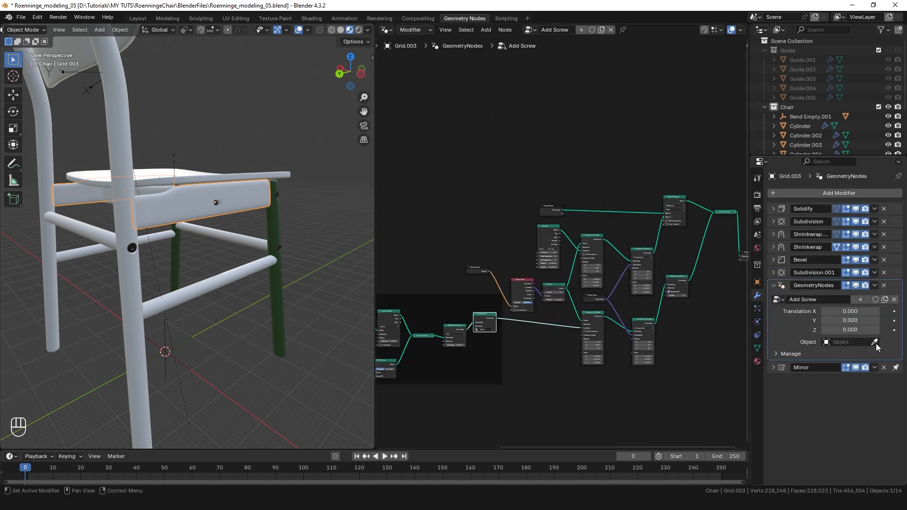
middle_drag(132, 237, 167, 232)
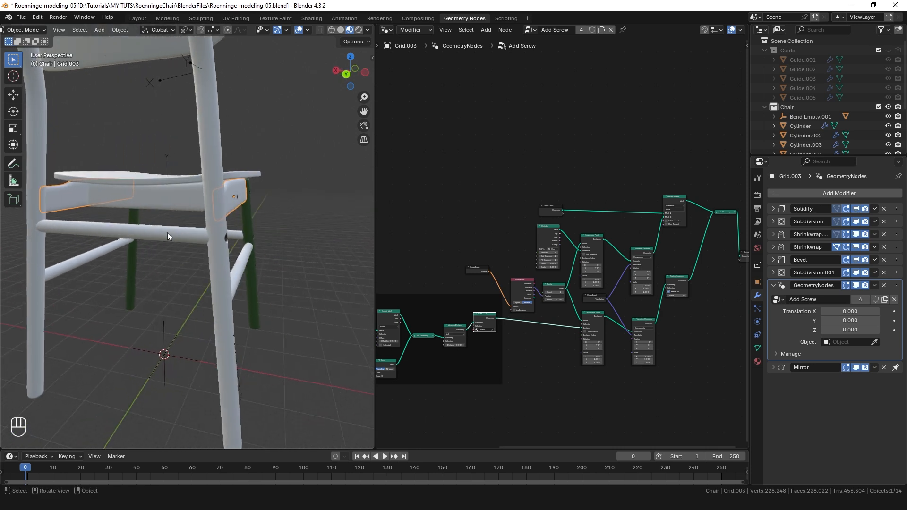
click(874, 342)
click(153, 188)
Try the copied translation value in the side rail's Add Screw modifier, checking the screw, and undo it.
middle_drag(269, 212, 222, 227)
key(ctrl+v)
middle_drag(262, 270, 147, 227)
key(ctrl+z)
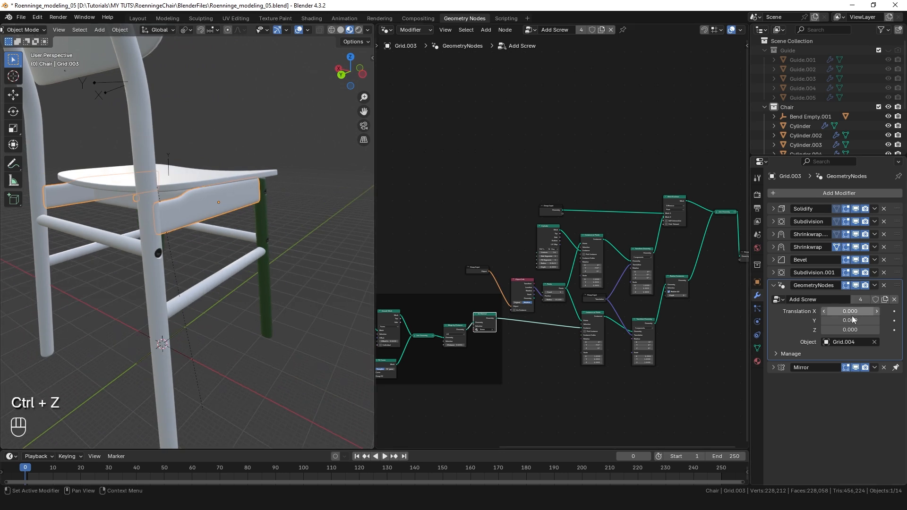
Set the Translation Z of the side rail's screw to 17.590 and inspect its placement on the rail.
drag(850, 321, 842, 339)
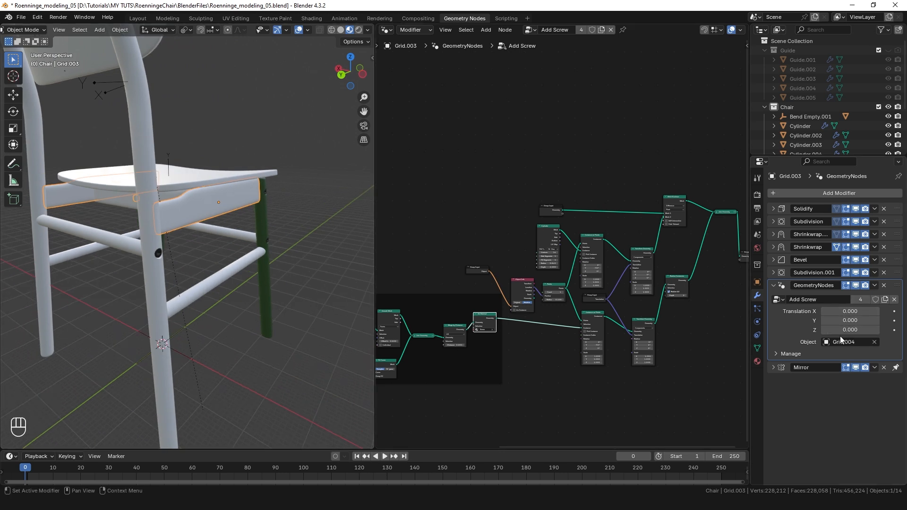
key(ctrl+v)
middle_drag(265, 228, 175, 174)
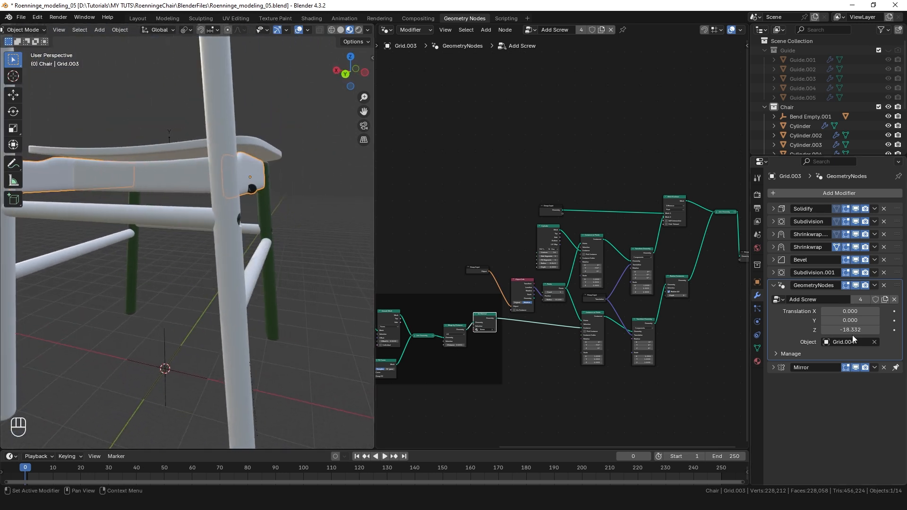
drag(850, 329, 845, 329)
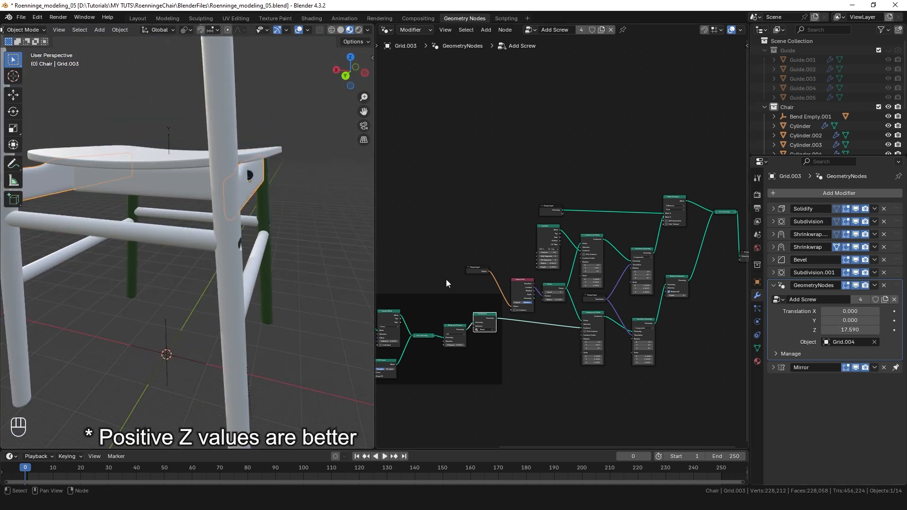
middle_drag(255, 196, 208, 178)
middle_drag(273, 257, 193, 203)
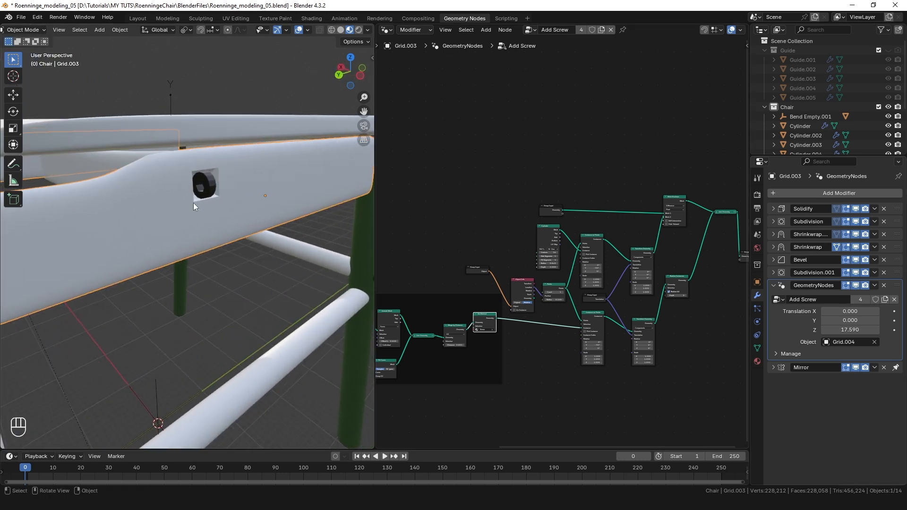
Add a Rotation input to the Add Screw group and connect it to both Transform Geometry nodes.
key(Home)
click(496, 245)
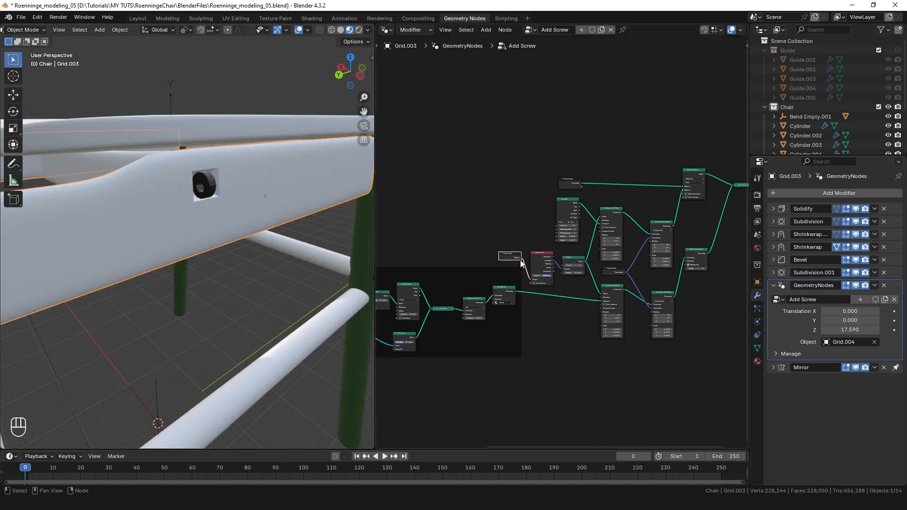
scroll(626, 266, up, 4)
middle_drag(625, 266, 487, 260)
scroll(615, 239, up, 3)
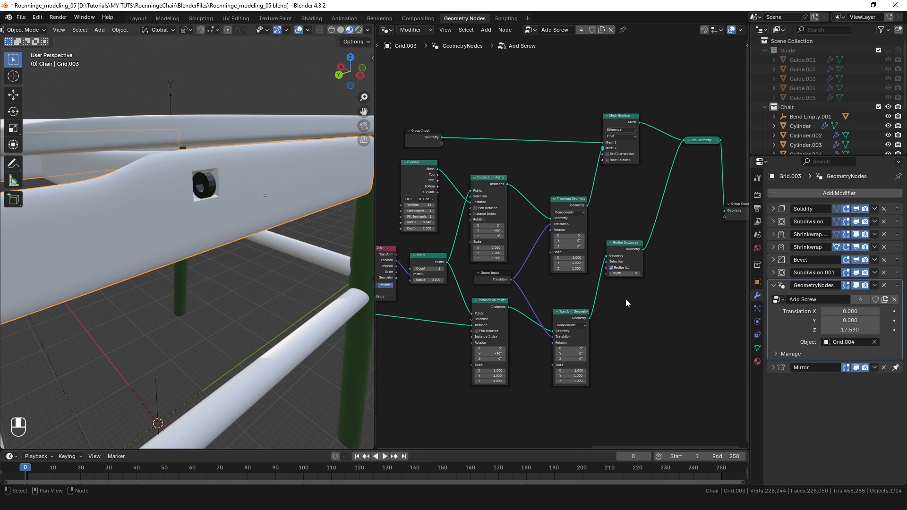
scroll(517, 318, down, 3)
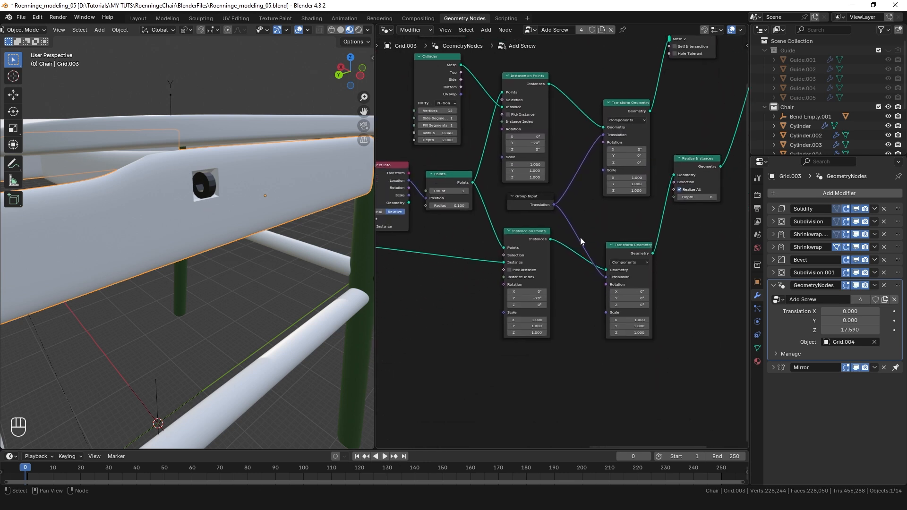
drag(603, 142, 608, 289)
click(489, 397)
click(528, 407)
Reorder the Add Screw group sockets so that Object comes before Translation, and test the new Rotation values.
key(n)
drag(671, 187, 671, 229)
click(654, 191)
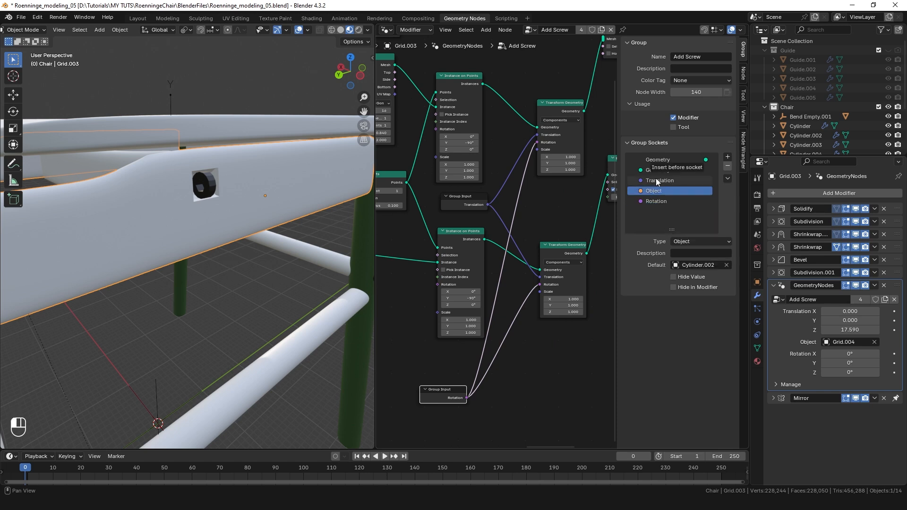
drag(656, 177, 659, 205)
right_click(836, 372)
drag(836, 373, 845, 355)
right_click(835, 363)
right_click(835, 355)
scroll(547, 203, down, 4)
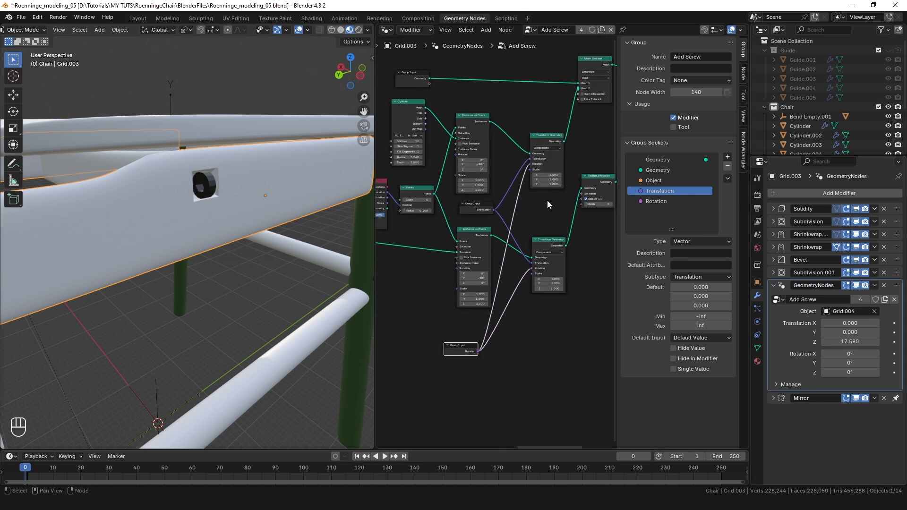
Disconnect the Rotation group input from both Transform Geometry nodes.
key(n)
scroll(574, 319, up, 4)
scroll(582, 326, up, 1)
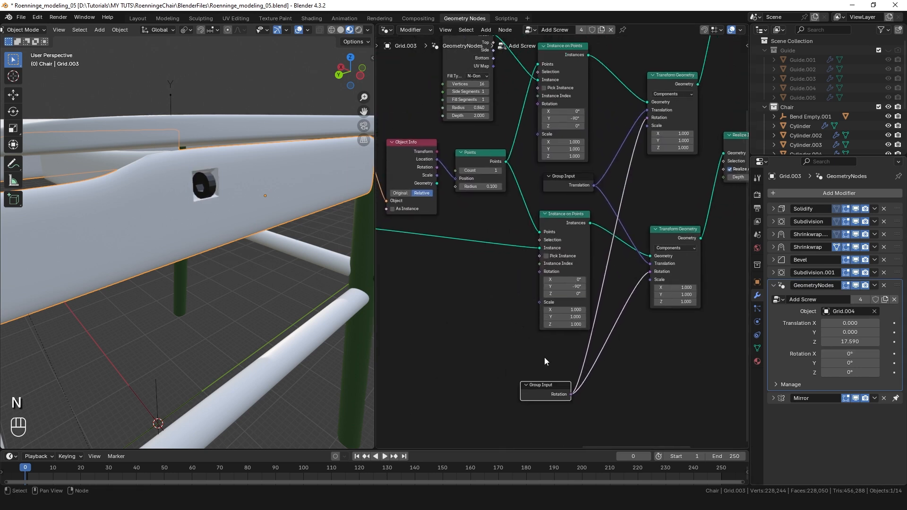
shift+right_drag(568, 354, 639, 401)
ctrl+right_drag(593, 352, 673, 392)
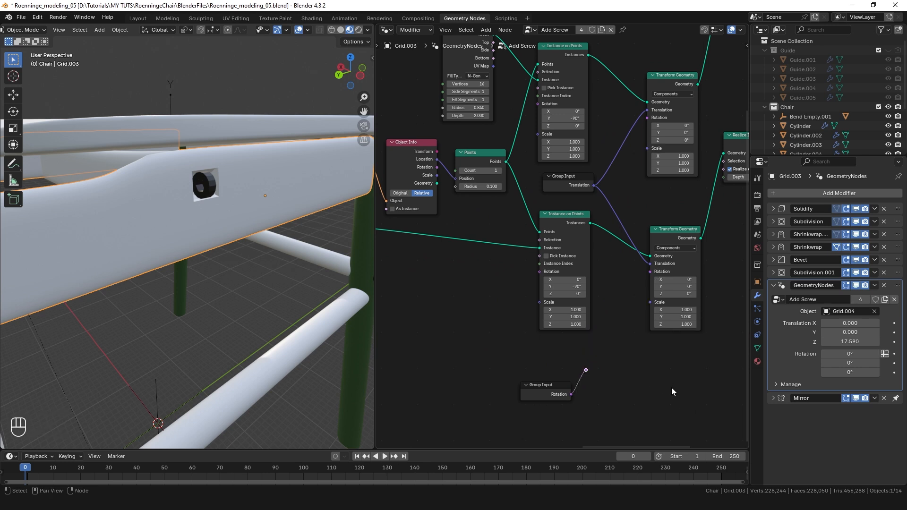
Connect the Rotation group input to the Rotation of both Instance on Points nodes and delete the leftover reroute.
scroll(659, 368, down, 3)
middle_drag(632, 352, 654, 350)
drag(594, 379, 580, 366)
middle_drag(516, 315, 512, 340)
drag(590, 144, 597, 143)
drag(565, 400, 575, 321)
click(612, 399)
key(Delete)
drag(509, 335, 580, 197)
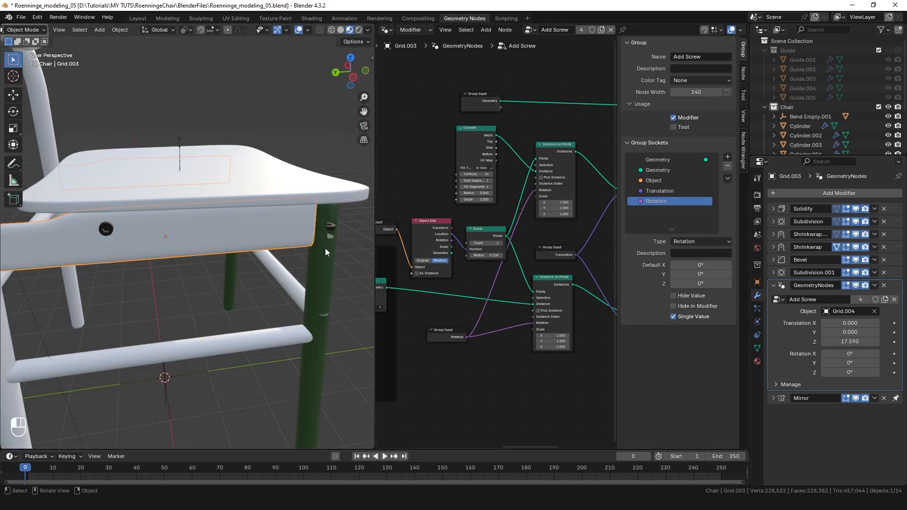
Set Rotation Y to -90° in both Add Screw modifiers of the front leg.
drag(851, 312, 850, 312)
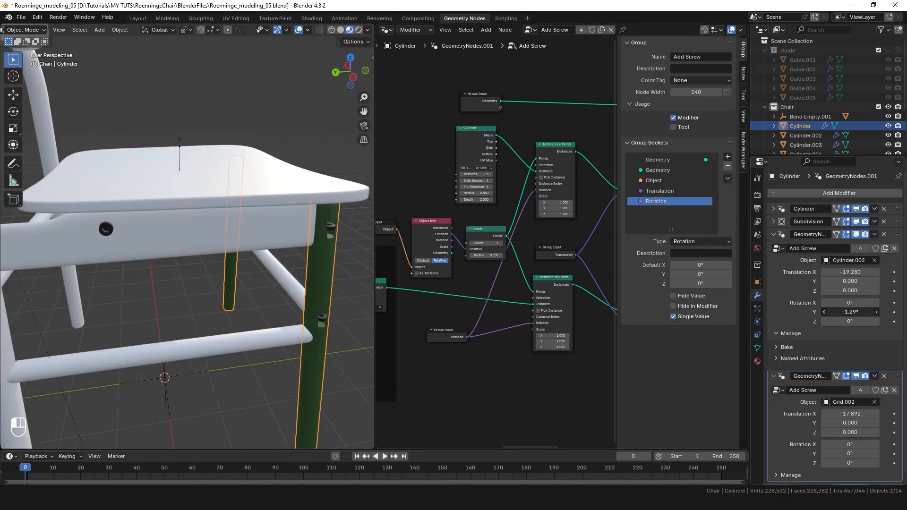
text(-90)
key(Return)
click(852, 452)
text(-90)
key(Return)
Select the back leg and set Rotation Y to -90° in its Add Screw modifier.
middle_drag(199, 198, 101, 343)
click(100, 343)
click(860, 325)
text(-90)
key(Return)
Set the Translation Z of the side rail's screw to 17 and shift the screw along Y.
middle_drag(199, 246, 165, 236)
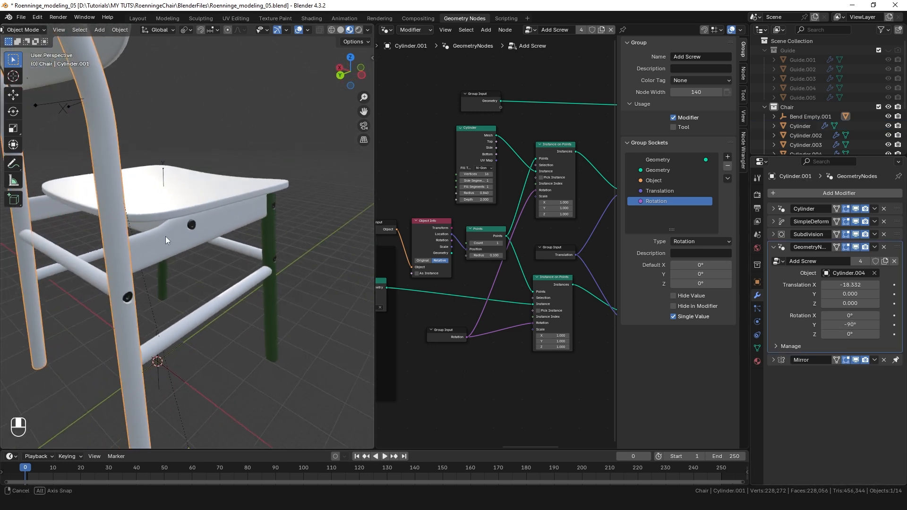
scroll(165, 236, up, 5)
click(248, 233)
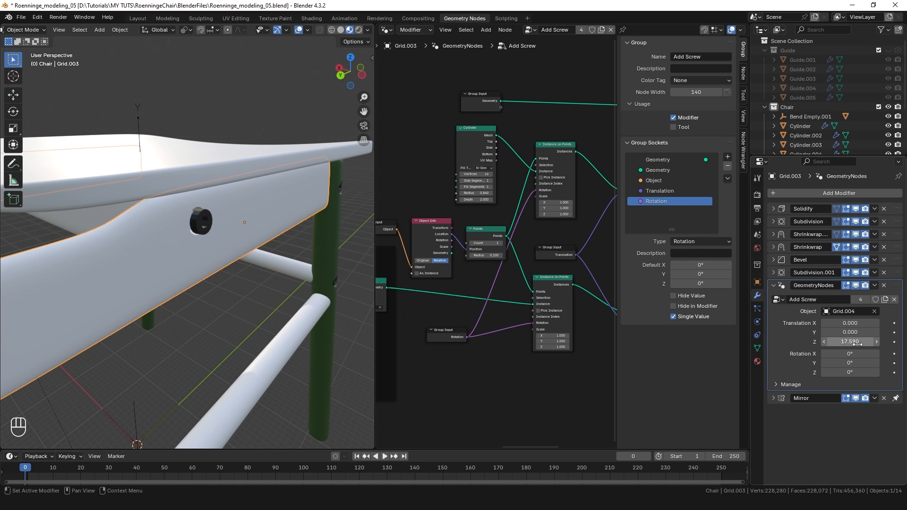
shift+drag(850, 341, 852, 342)
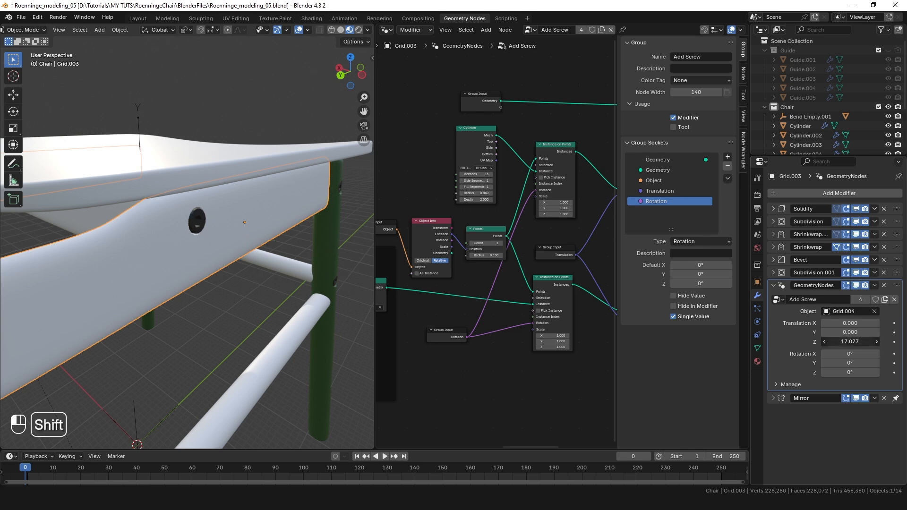
middle_drag(207, 156, 222, 171)
click(148, 186)
scroll(237, 175, up, 5)
mouse_move(850, 234)
mouse_down()
mouse_move(865, 234)
mouse_move(851, 235)
mouse_up()
middle_drag(209, 202, 91, 211)
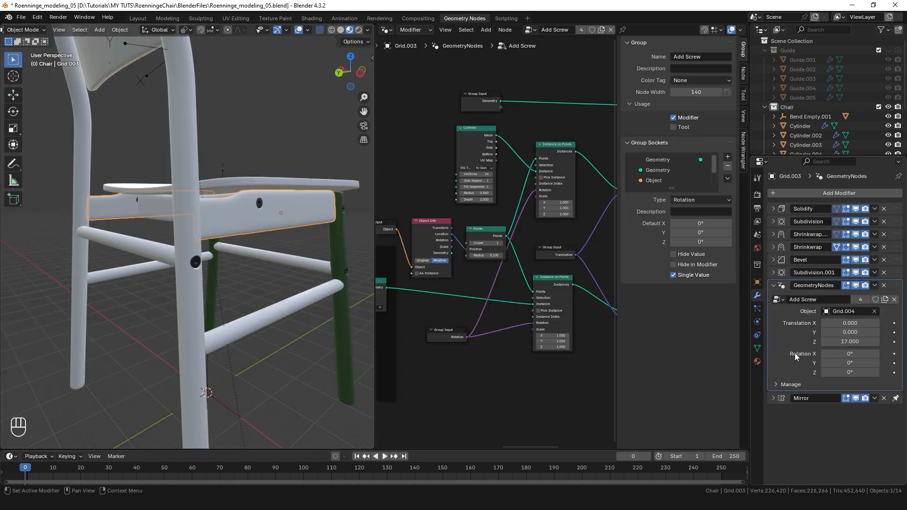
drag(851, 332, 848, 332)
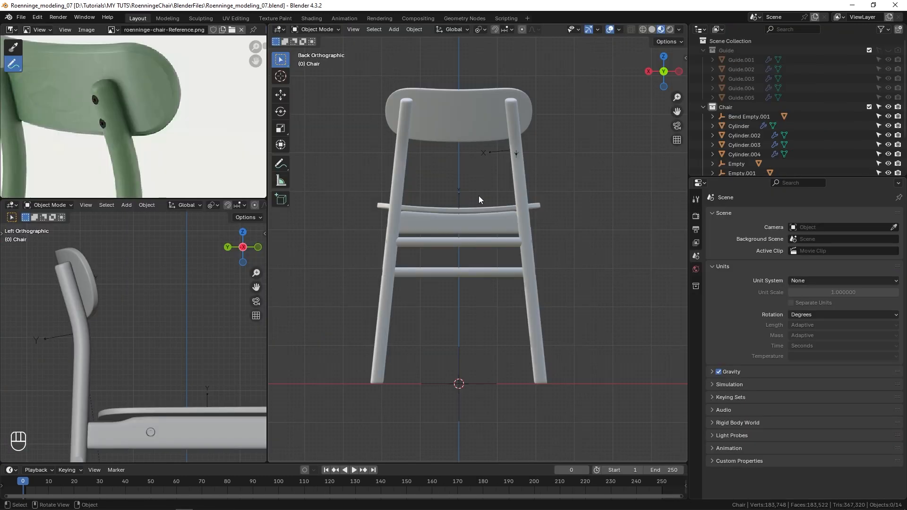
Add a mesh plane of size 2 at the world origin.
key(shift+a)
mouse_move(479, 196)
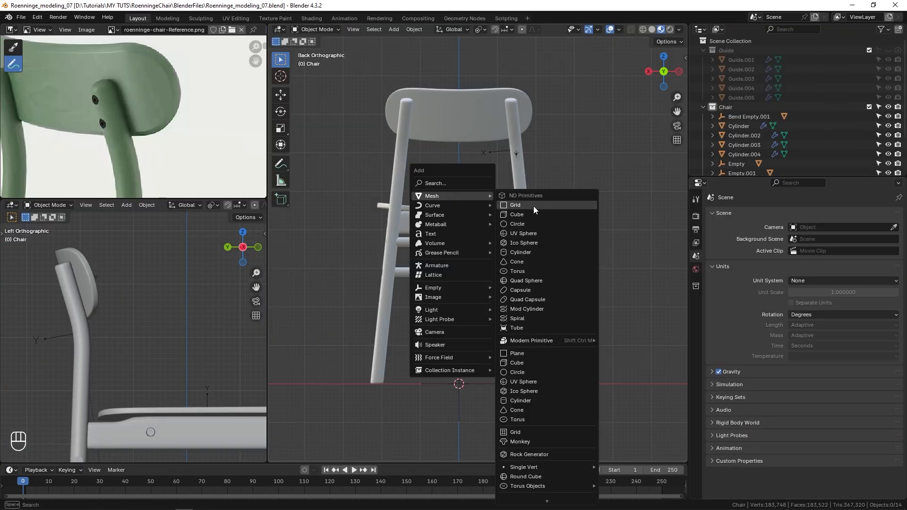
click(529, 353)
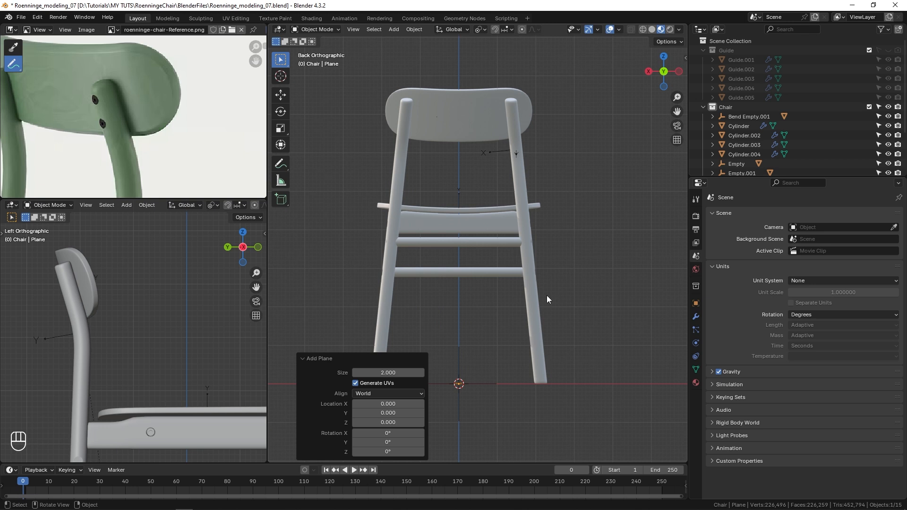
middle_drag(494, 343, 428, 397)
scroll(793, 165, down, 3)
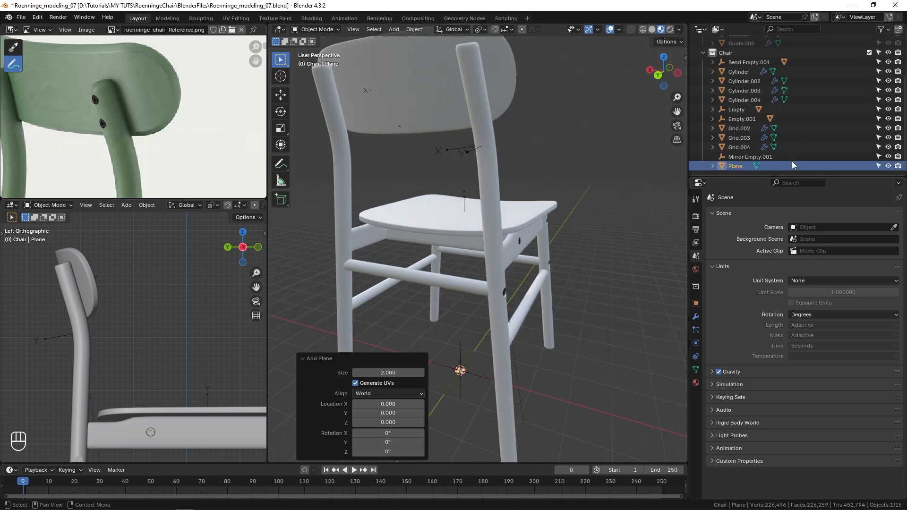
Rename the new plane to "screw position".
double_click(761, 168)
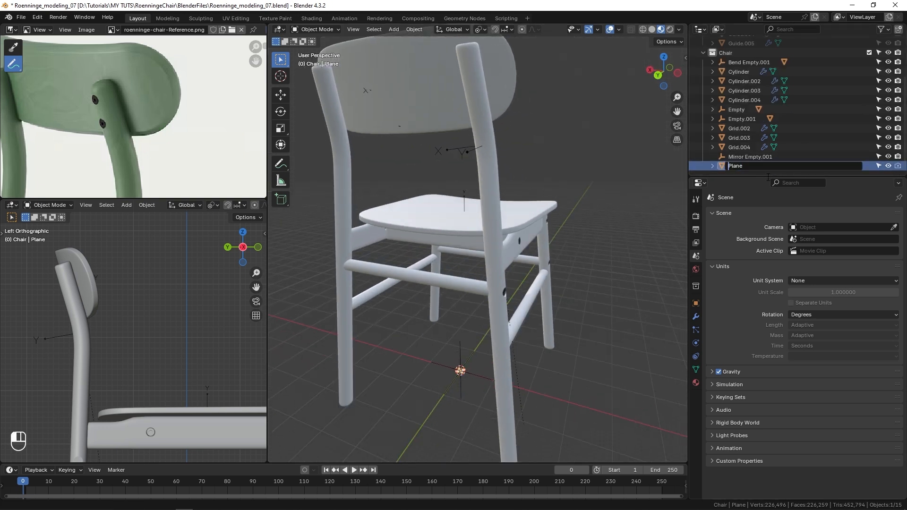
text(screw positio)
key(ctrl+shift+Right)
text(n)
key(Return)
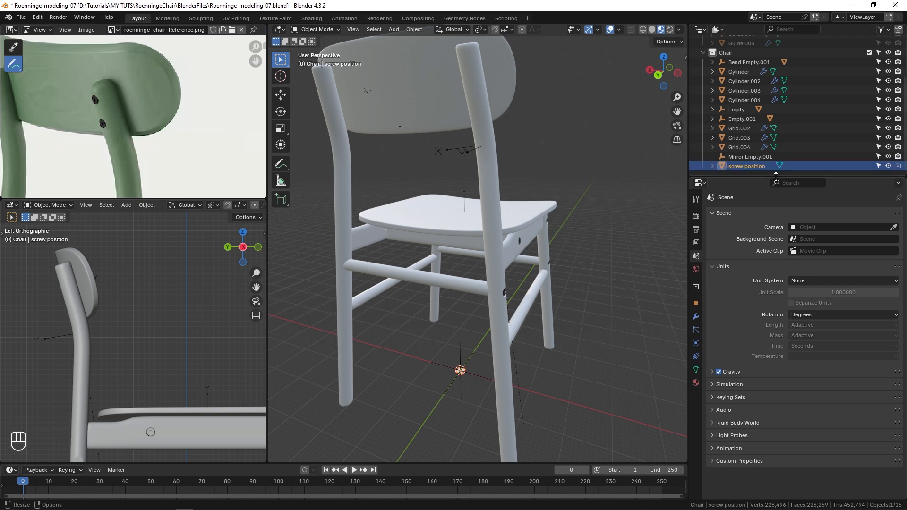
Set the screw position plane's viewport display to Wire.
click(695, 303)
click(824, 438)
click(815, 461)
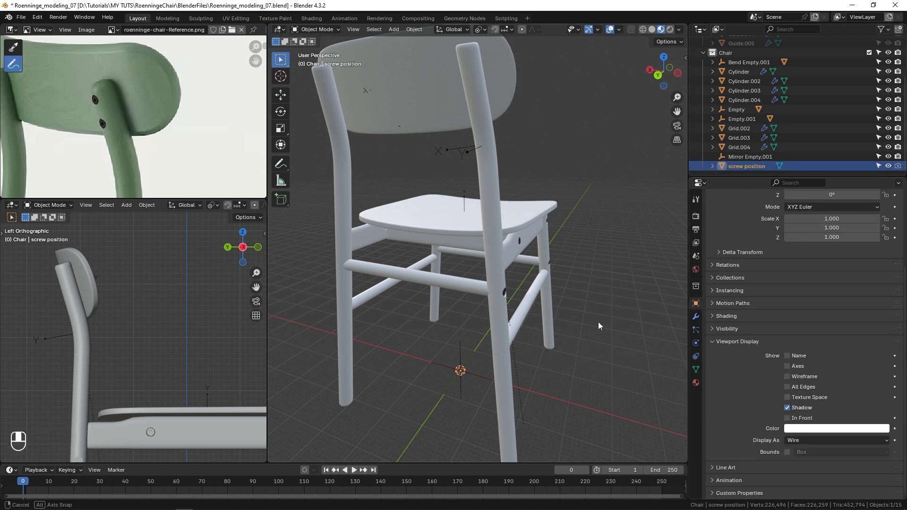
Rotate the screw position plane 90° about the X axis.
middle_drag(598, 326, 605, 326)
key(r)
key(x)
key(KP_9)
key(KP_0)
key(KP_Enter)
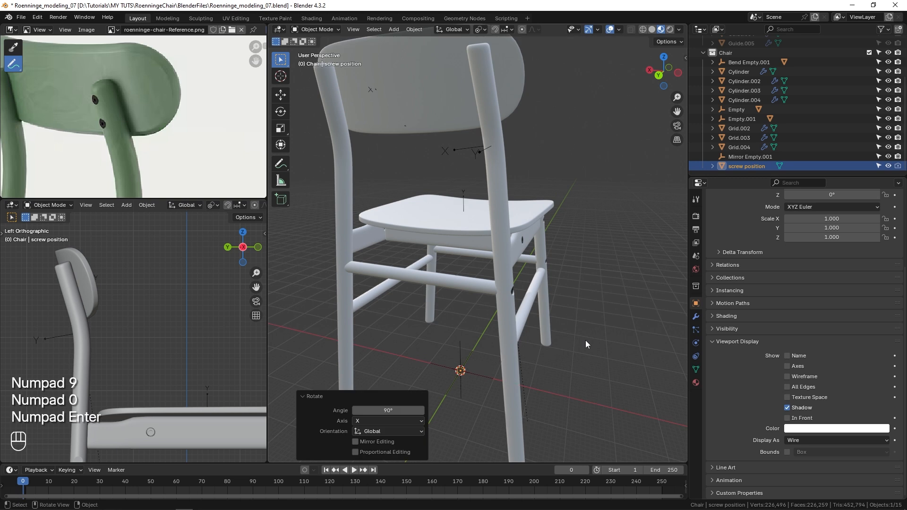
Move the plane about -14 in X, 71.5 in Z and 25 in Y, placing it behind the back leg's upper end.
key(ctrl+KP_1)
key(g)
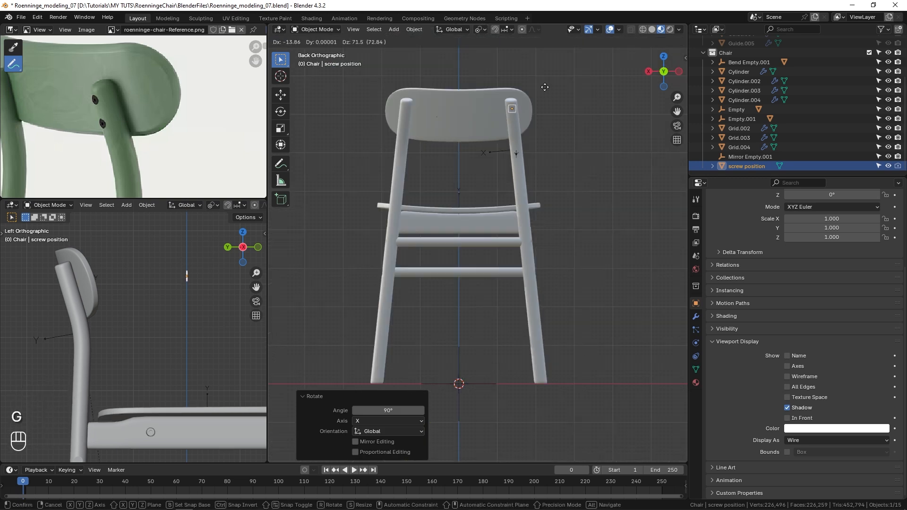
click(544, 87)
key(g)
key(y)
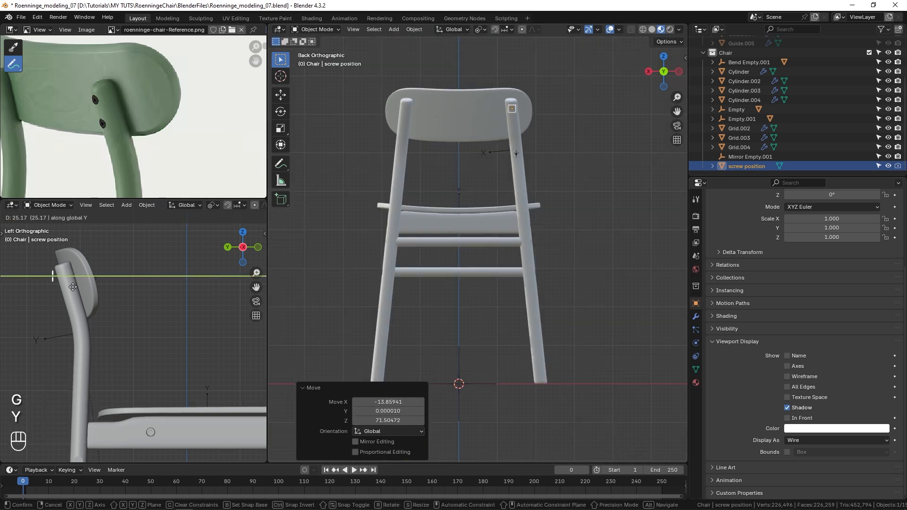
click(72, 286)
Add a Geometry Nodes modifier to the back leg and assign it the Add Screw group.
scroll(516, 95, up, 6)
click(498, 207)
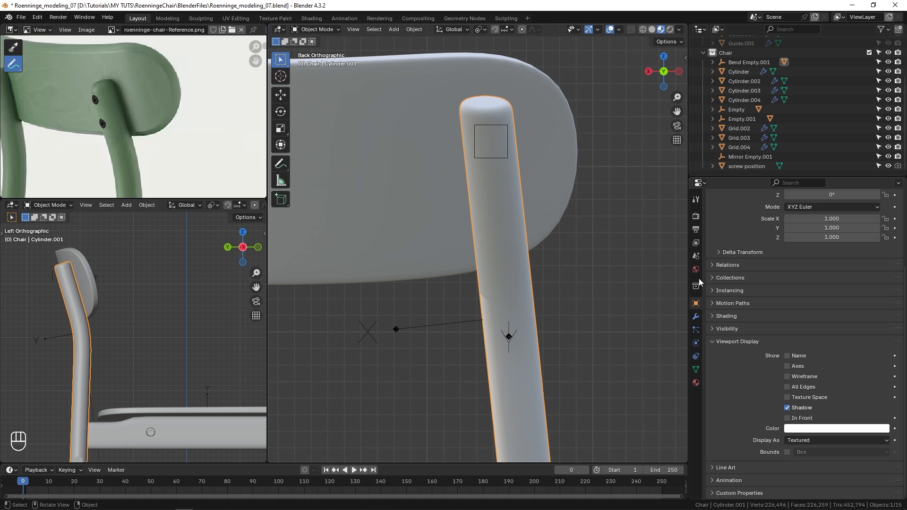
click(696, 317)
click(853, 213)
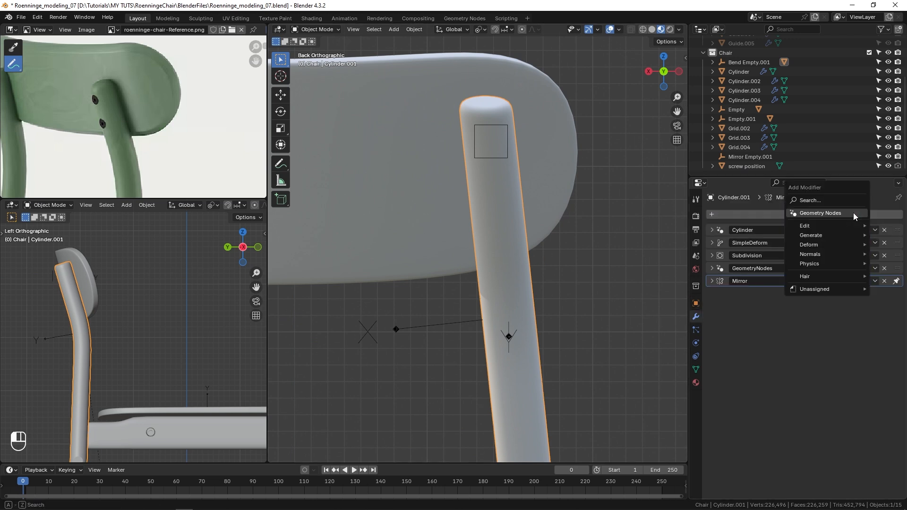
click(853, 213)
click(716, 296)
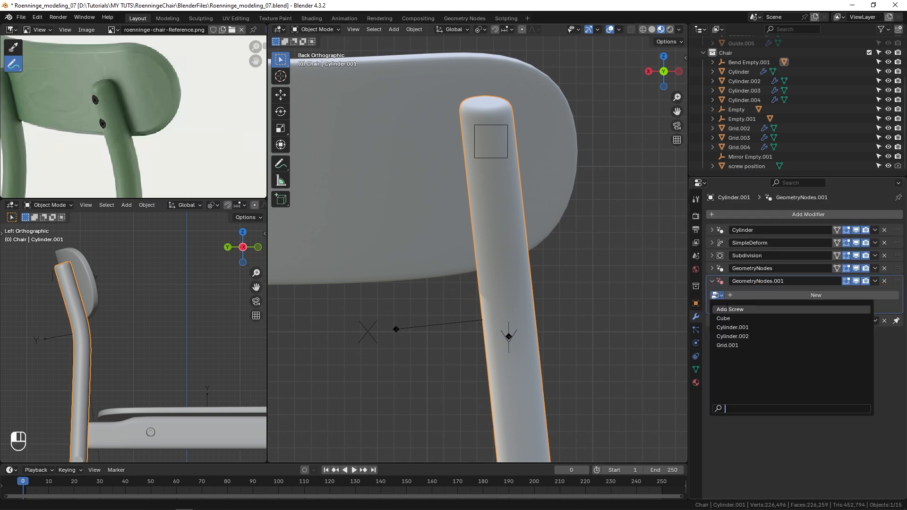
click(740, 310)
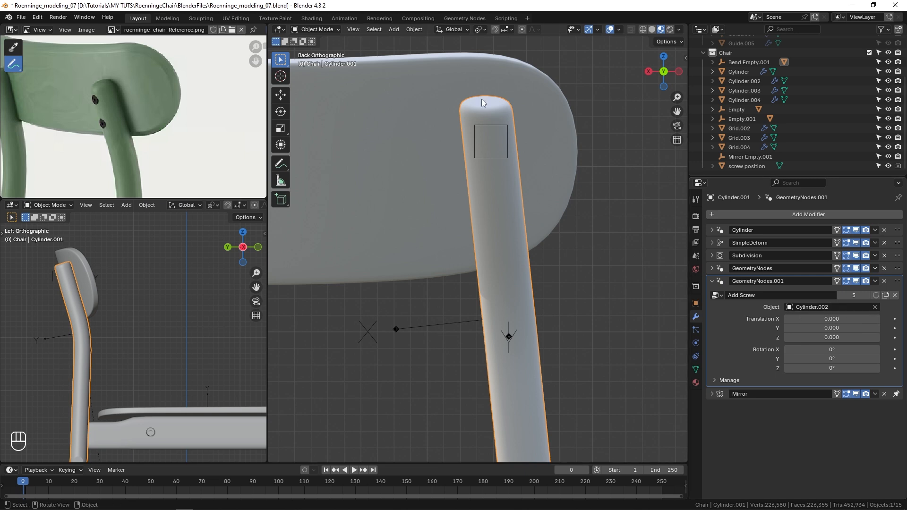
Clear the default object of the Object input in the Add Screw node group.
click(464, 17)
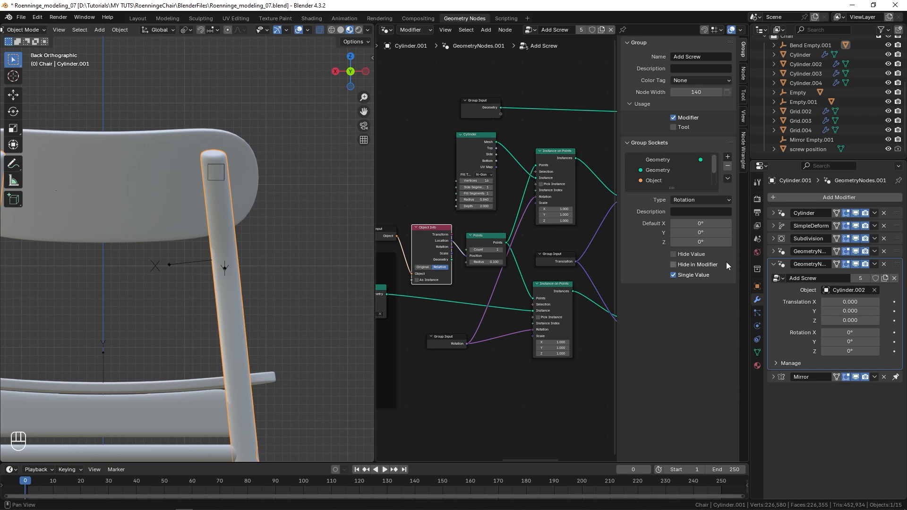
click(654, 181)
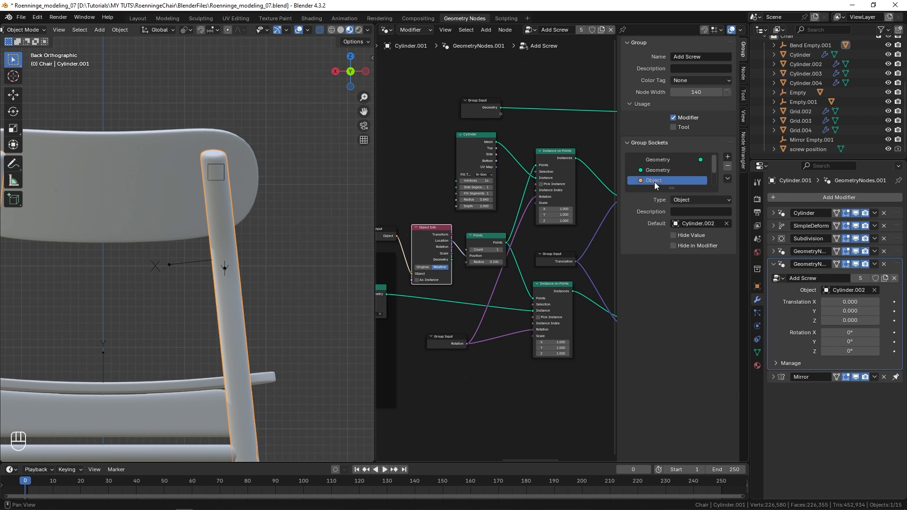
click(725, 224)
Replace the back leg's screw modifier with a fresh Geometry Nodes modifier using Add Screw, with the screw position plane as its object.
click(141, 18)
click(885, 282)
click(720, 215)
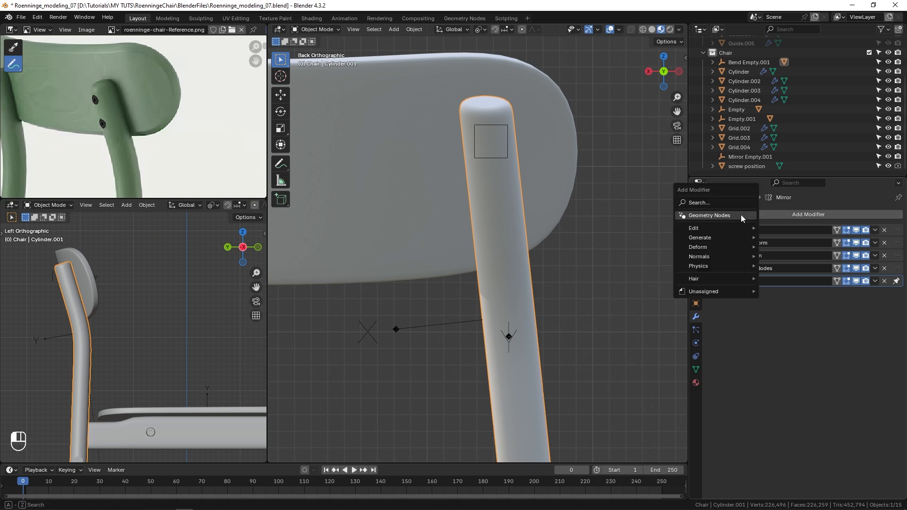
click(739, 217)
click(717, 295)
click(732, 312)
click(875, 307)
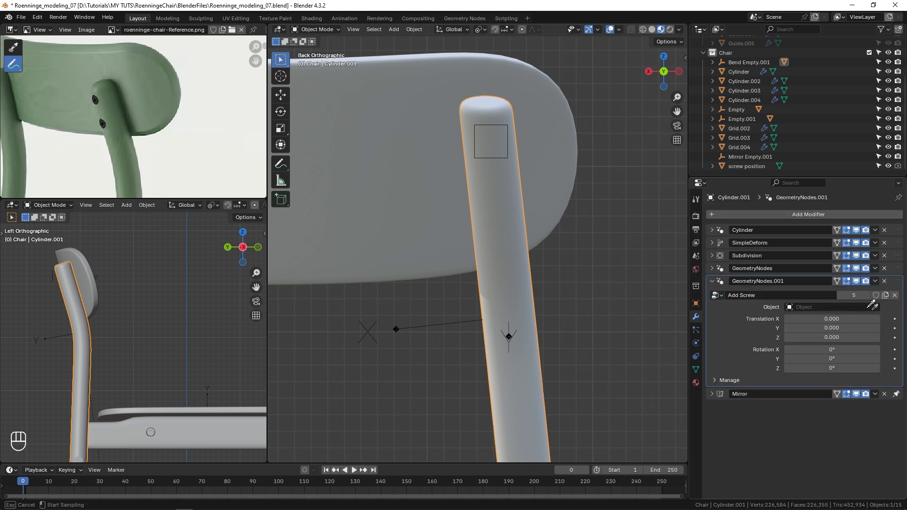
click(509, 127)
Set the screw's Rotation X to -90°, then fine-tune it to -95.5° to match the leg's slant.
scroll(490, 117, up, 5)
scroll(78, 273, up, 5)
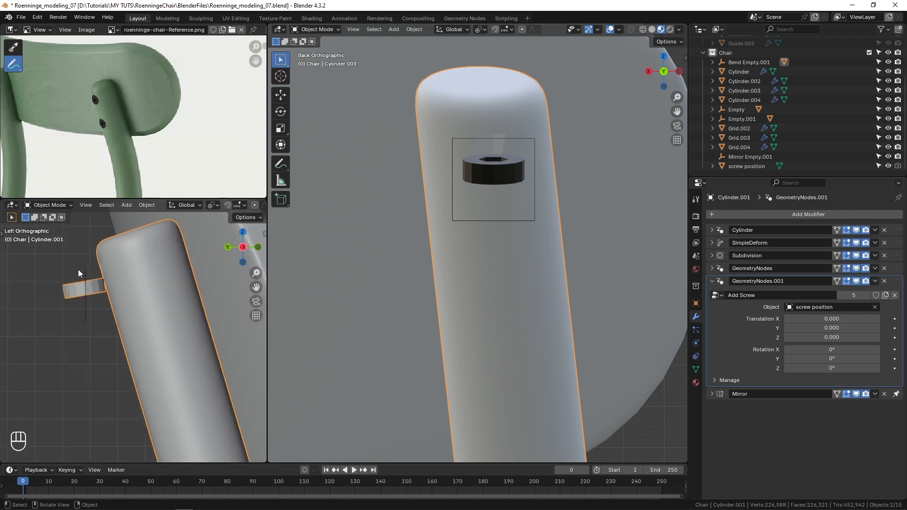
scroll(79, 273, up, 3)
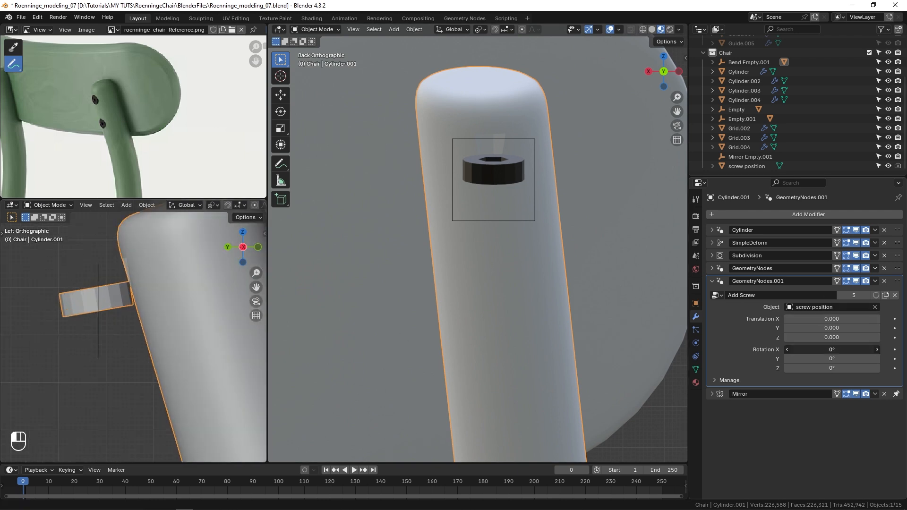
click(861, 349)
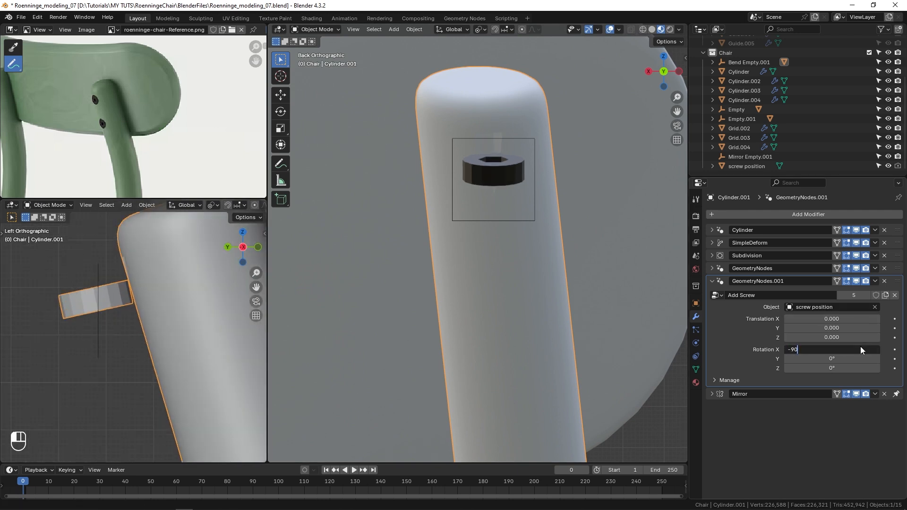
text(-90)
key(Return)
mouse_move(857, 348)
mouse_down()
mouse_move(849, 348)
mouse_move(857, 346)
mouse_up()
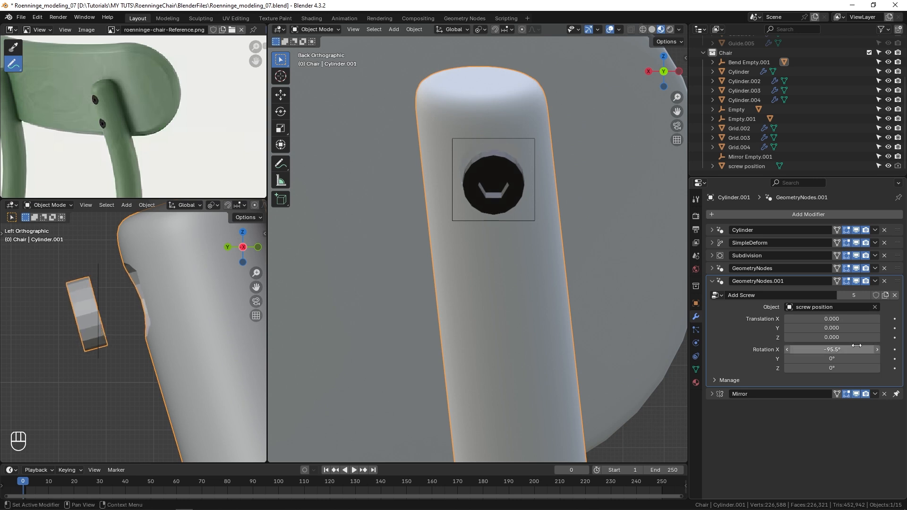
Move the screw position plane along the Y axis up to the leg's rear surface.
click(99, 280)
key(g)
key(y)
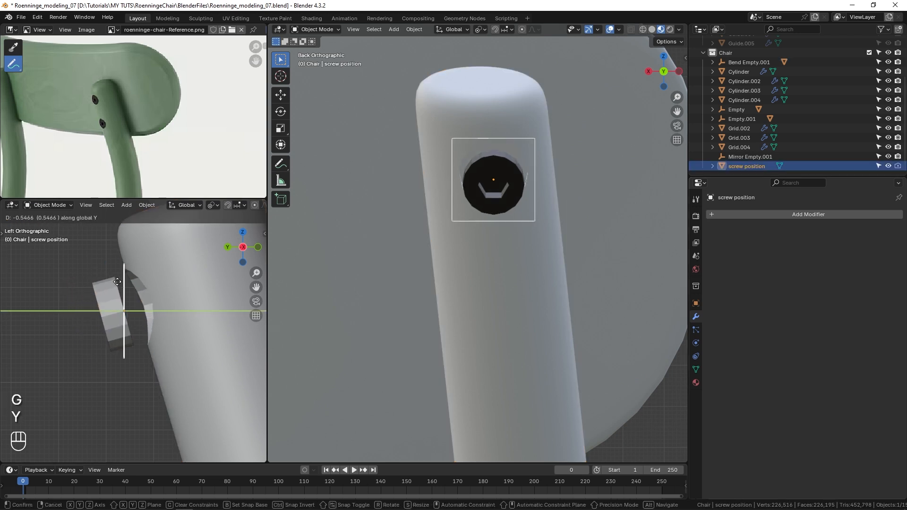
click(131, 285)
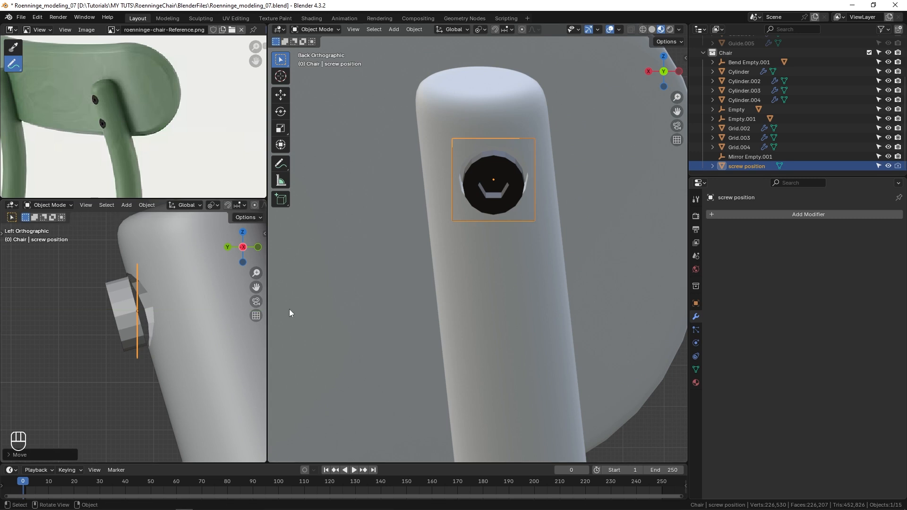
Set the leg's Add Screw Translation Y to -0.503 to sink the screw into its hole.
click(122, 304)
click(832, 328)
text(-0.7)
key(Return)
shift+drag(832, 328, 845, 328)
Move the screw position plane about 0.103 along X to centre the screw on the leg.
click(531, 220)
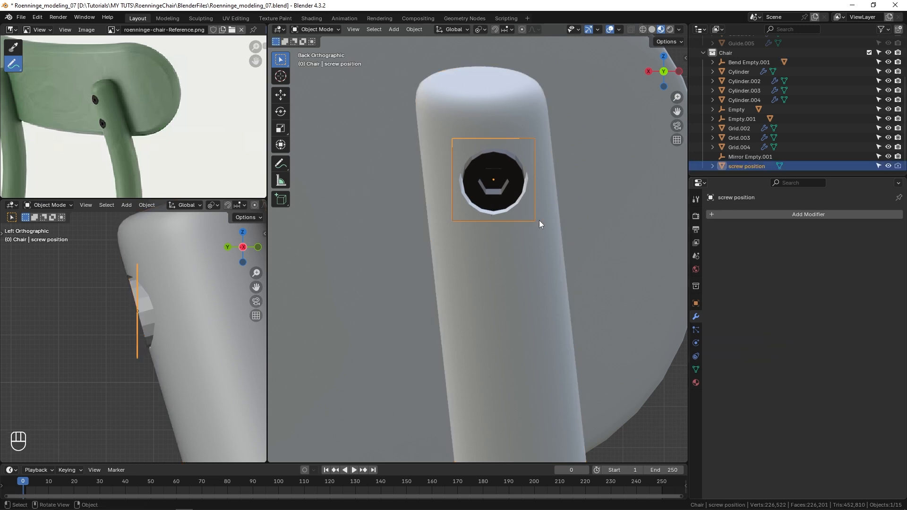
key(g)
key(x)
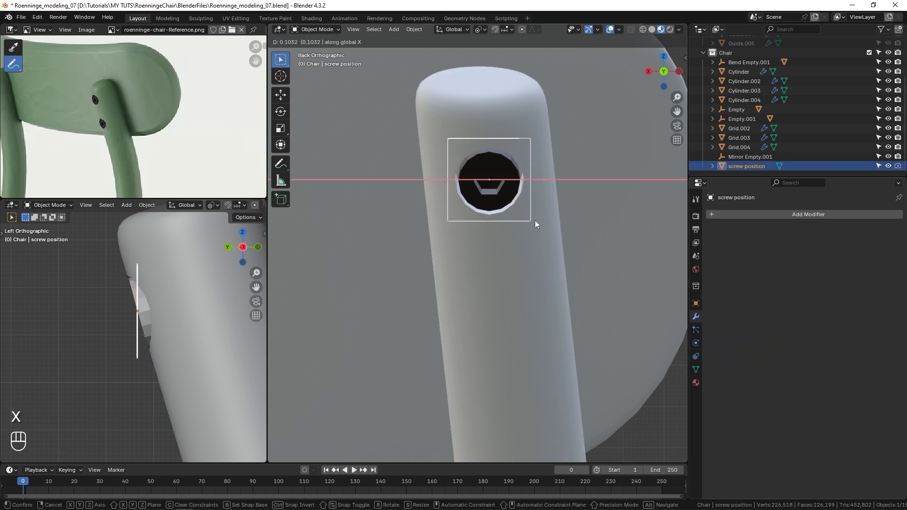
click(534, 222)
Duplicate the screw position plane about 4.9 lower and -1.4 in Y, and shift the copy along X onto the leg's centre.
scroll(474, 157, down, 2)
key(shift)
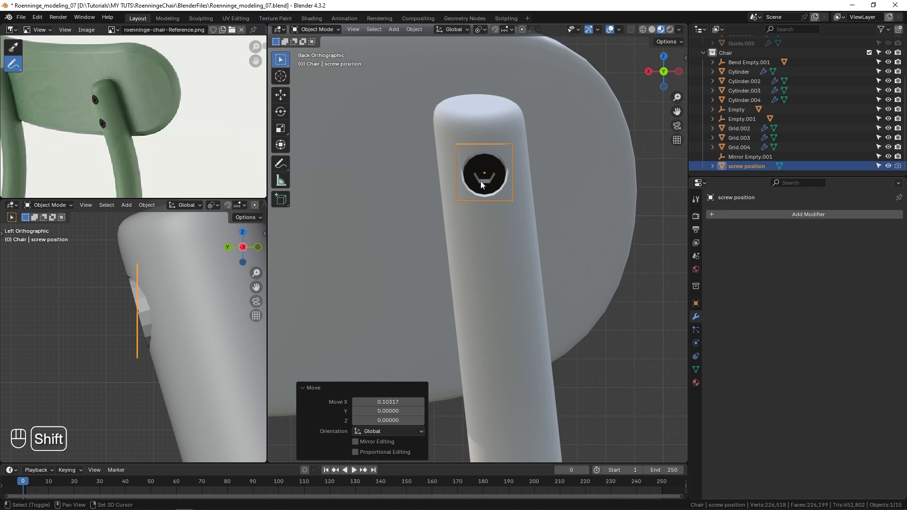
scroll(107, 260, down, 2)
key(shift+d)
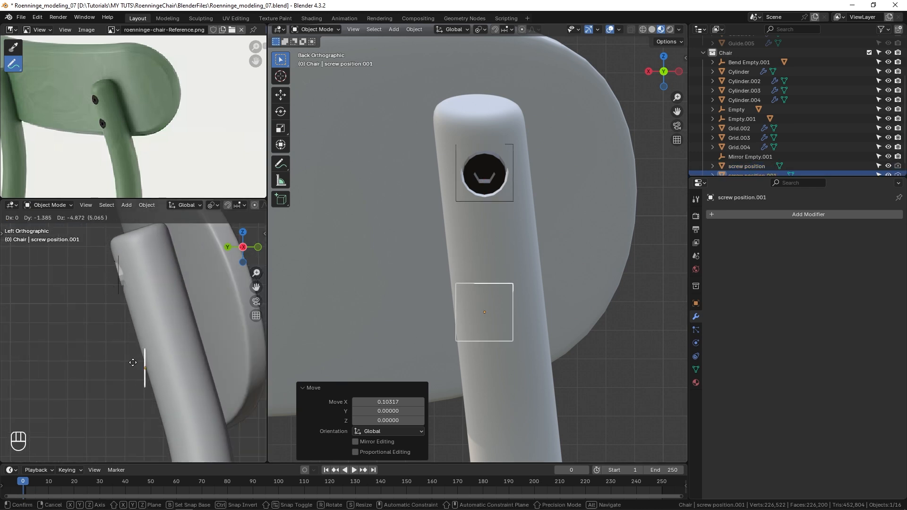
click(133, 362)
key(g)
key(x)
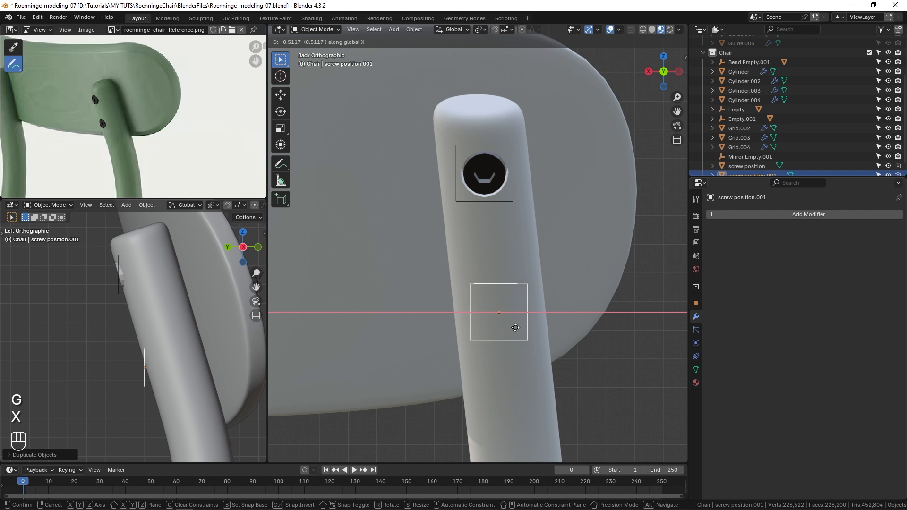
click(516, 315)
Duplicate the leg's Add Screw modifier and set the copy's object to screw position.001.
click(517, 315)
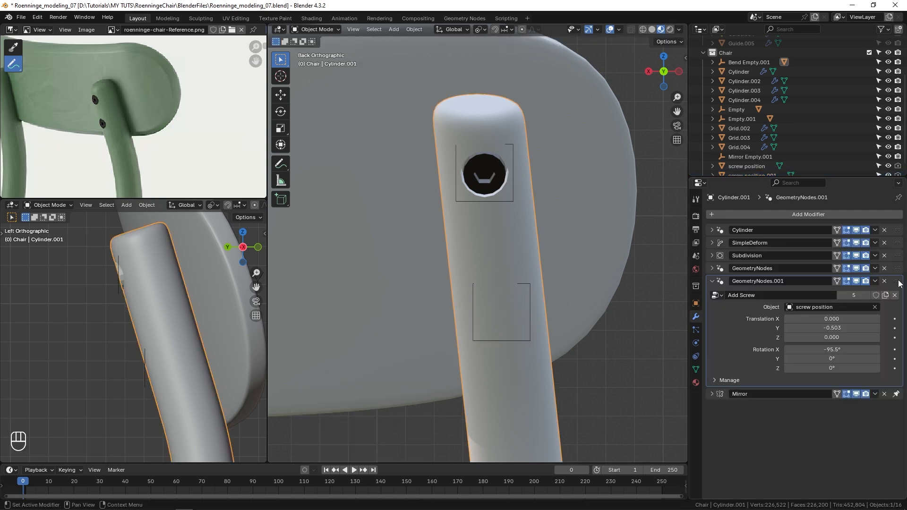
key(shift+d)
scroll(743, 440, down, 1)
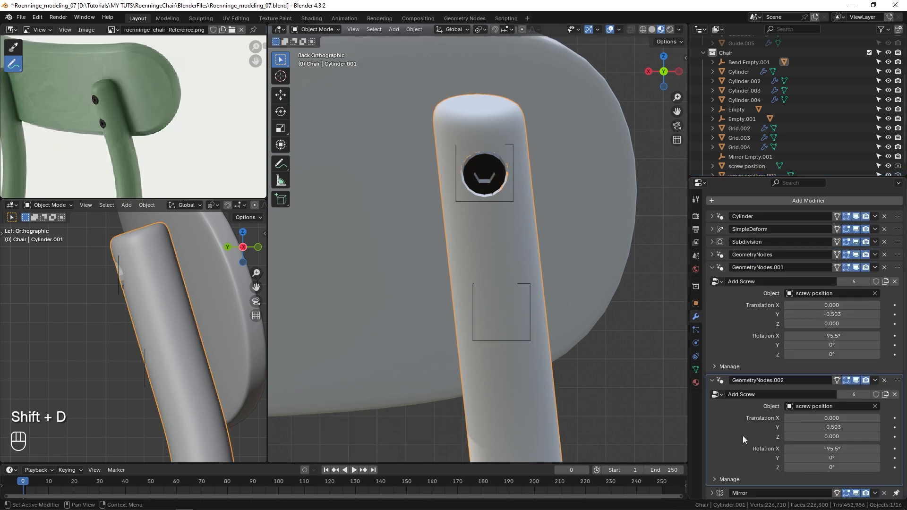
click(875, 407)
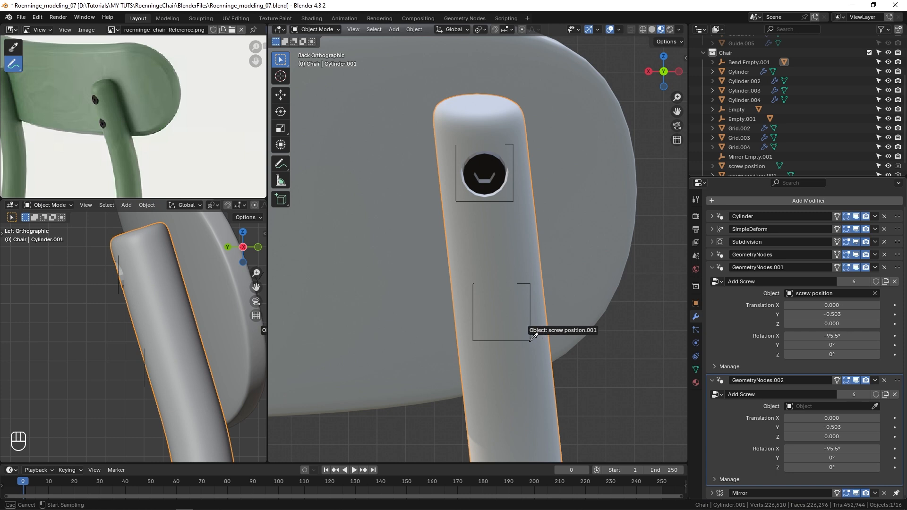
click(528, 333)
Fine-tune the lower screw's position by moving screw position.001 about -0.06 in Y and 0.09 in X.
scroll(149, 372, up, 3)
click(143, 389)
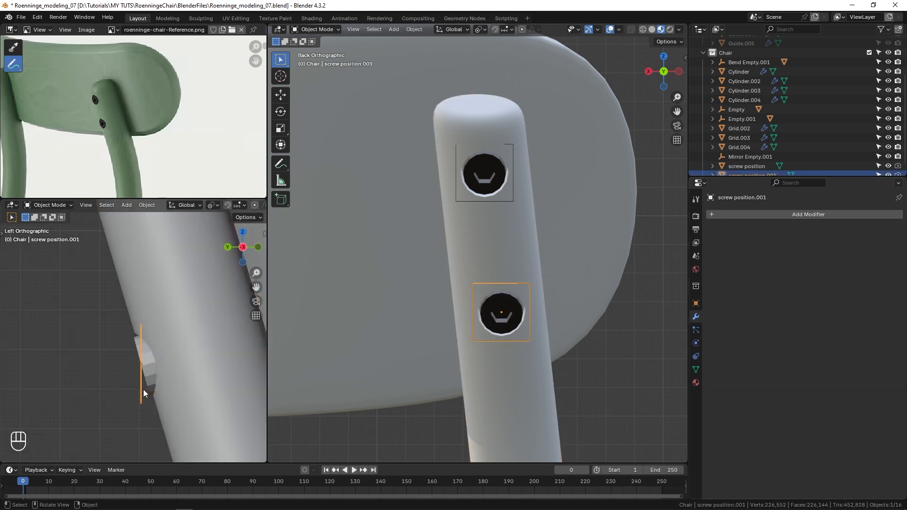
key(g)
key(y)
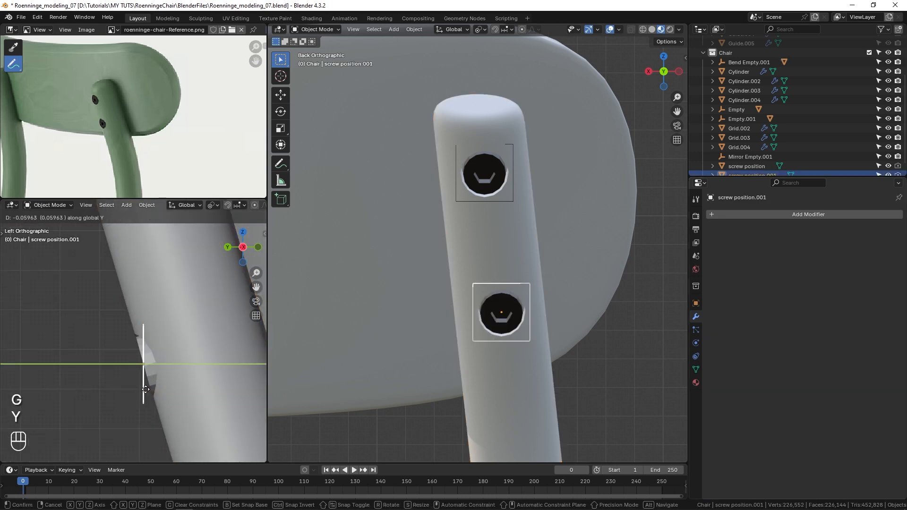
click(145, 390)
scroll(119, 392, down, 3)
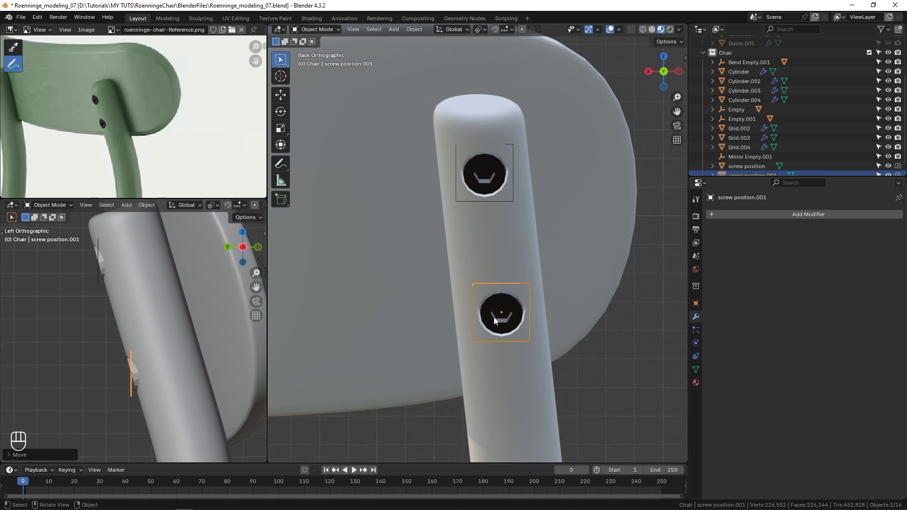
scroll(495, 321, up, 2)
key(g)
key(x)
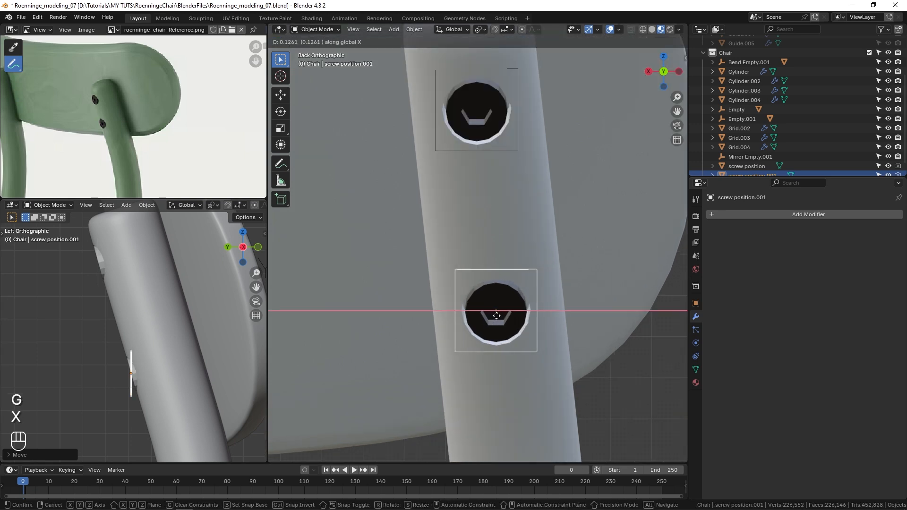
click(495, 317)
Deselect everything and inspect the mirrored backrest screws on the whole chair.
scroll(496, 323, down, 4)
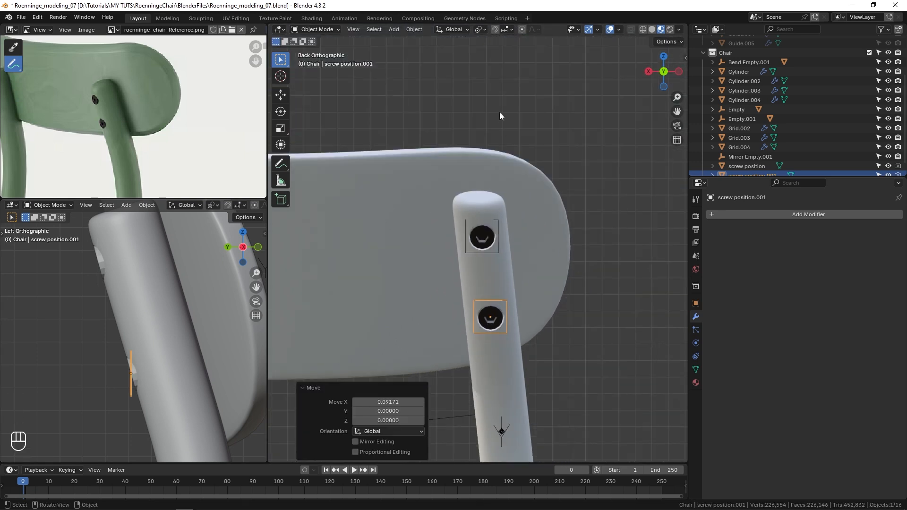
scroll(501, 113, down, 5)
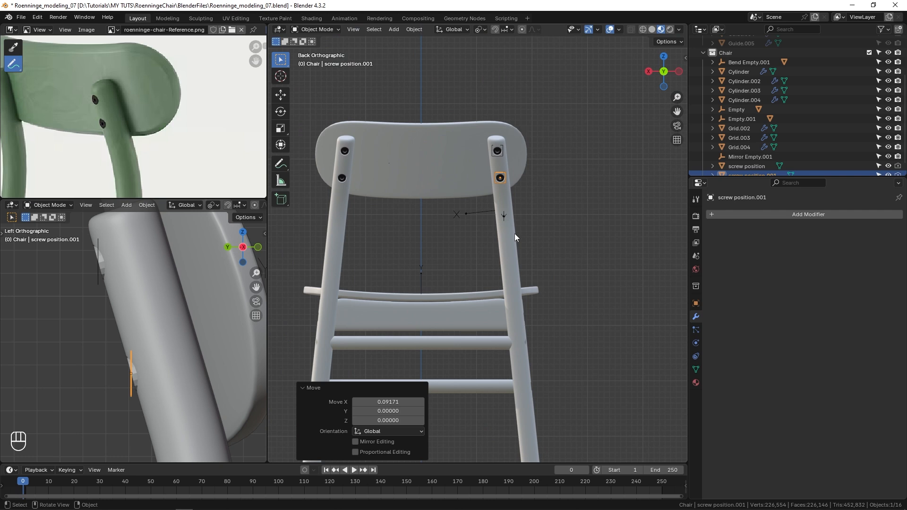
click(305, 390)
click(596, 219)
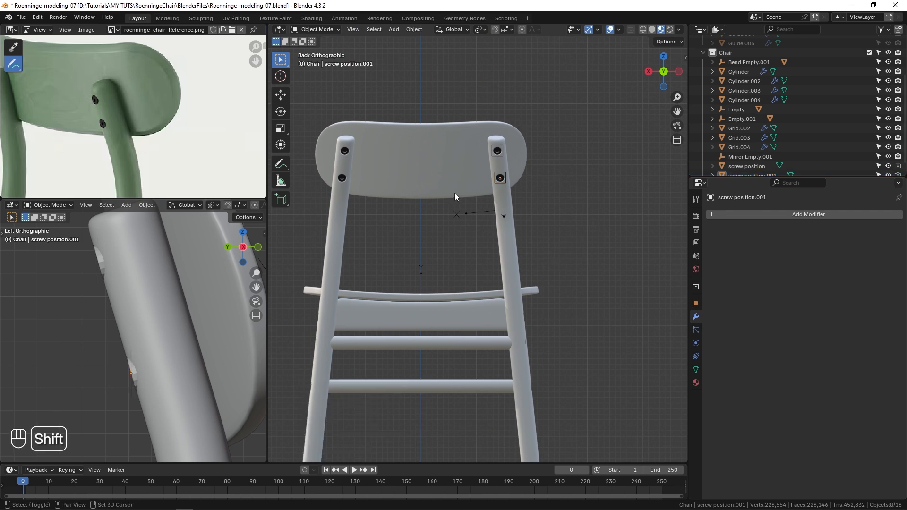
shift+middle_drag(454, 193, 523, 123)
scroll(474, 156, down, 6)
middle_drag(499, 254, 389, 229)
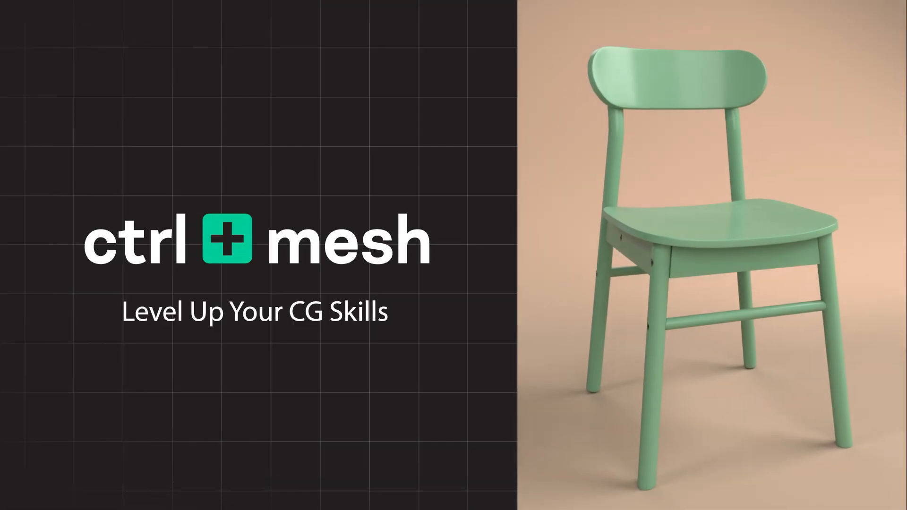